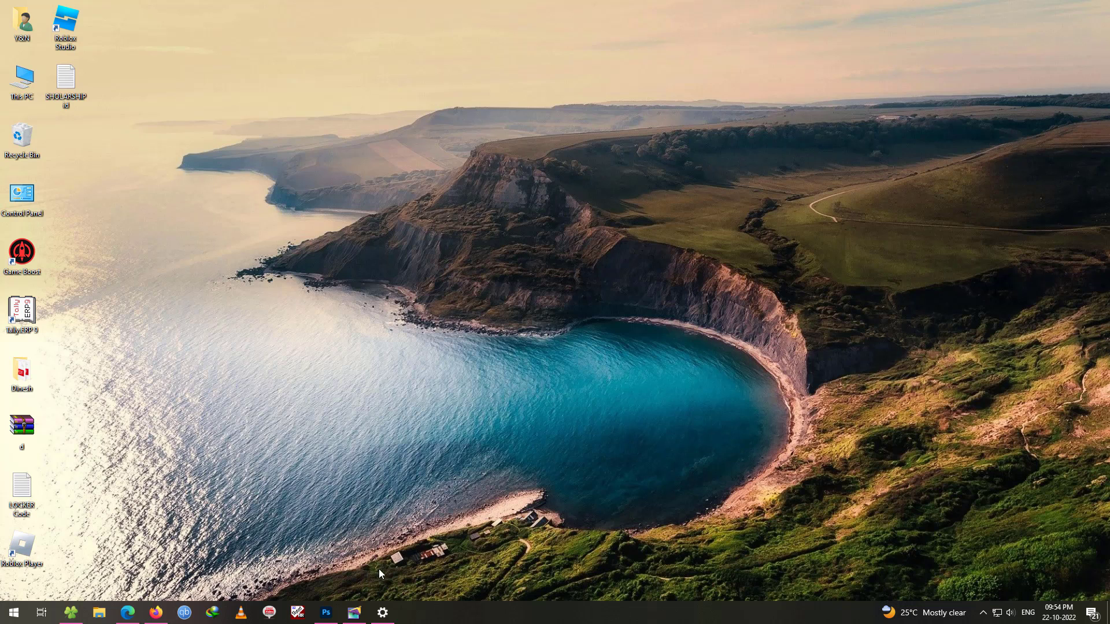
- Look over the finished wedding card in Photoshop, minimize it, and switch to the wedding publication in PageMaker
{"action": "left_click", "coordinate": [326, 616]}
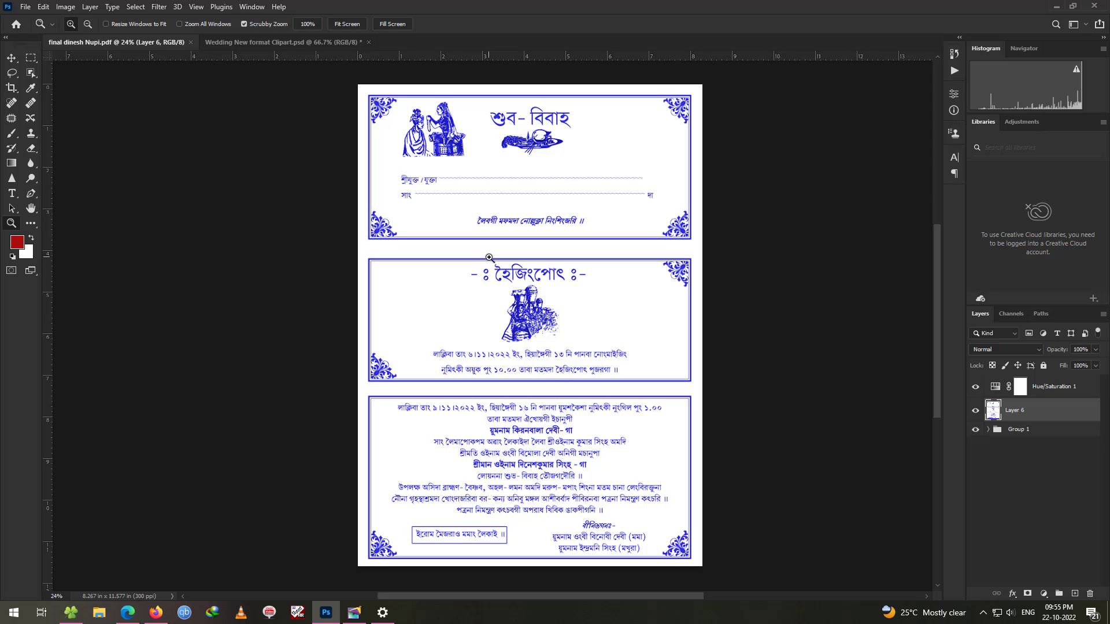
{"action": "left_click", "coordinate": [1056, 9]}
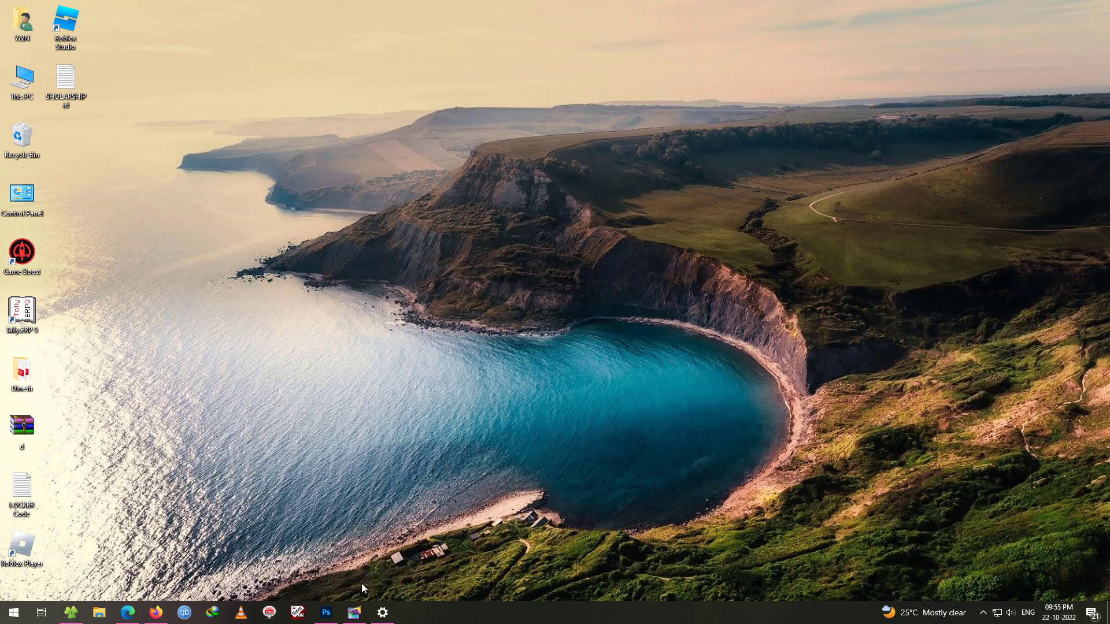
{"action": "left_click", "coordinate": [356, 614]}
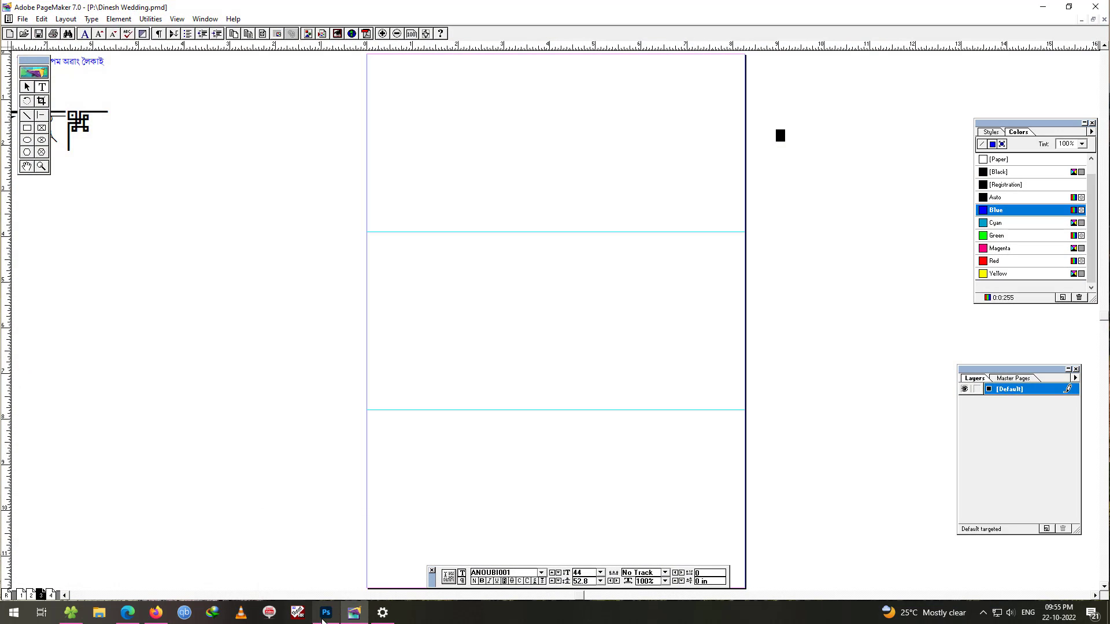
{"action": "mouse_move", "coordinate": [357, 618]}
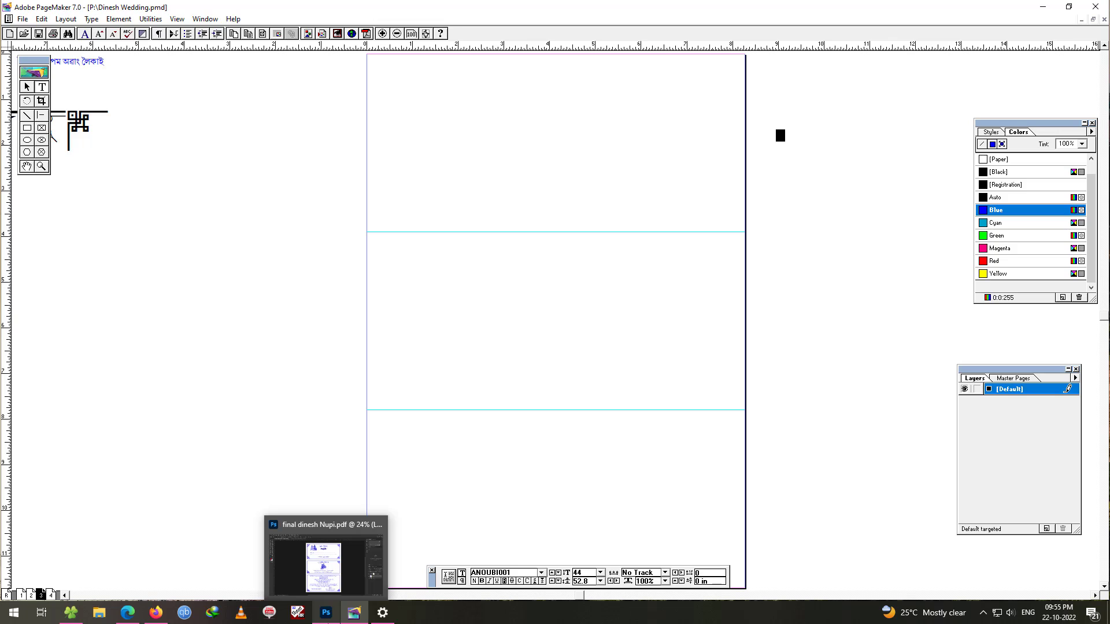
- Open Shree-Lipi Ankur, enable its script input, and set the script to Bengali
{"action": "left_click", "coordinate": [307, 617]}
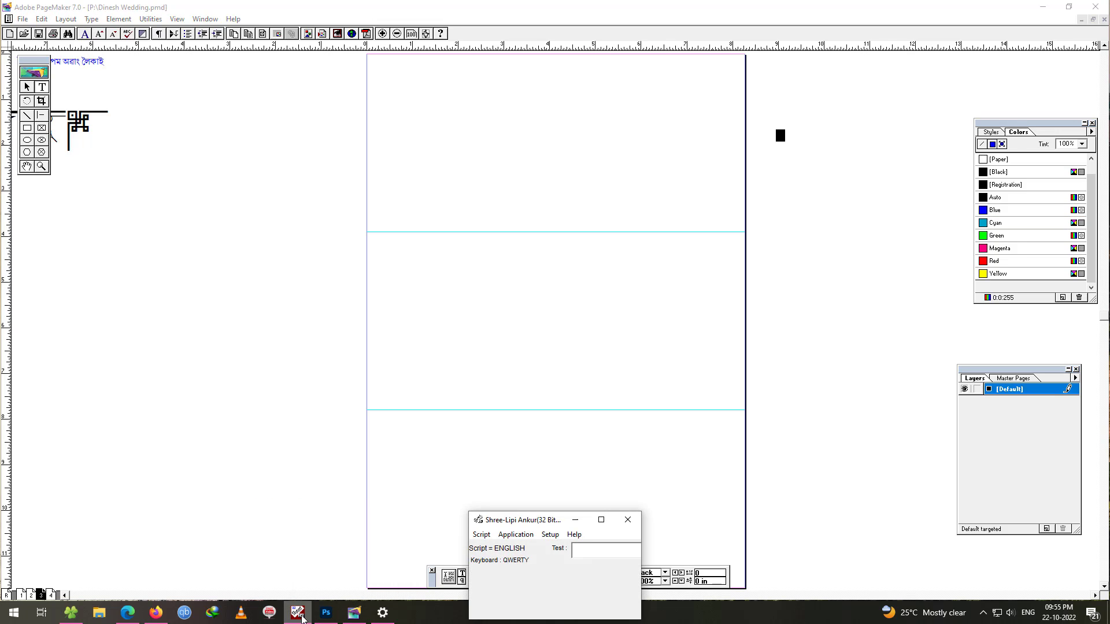
{"action": "key", "text": "Scroll_Lock"}
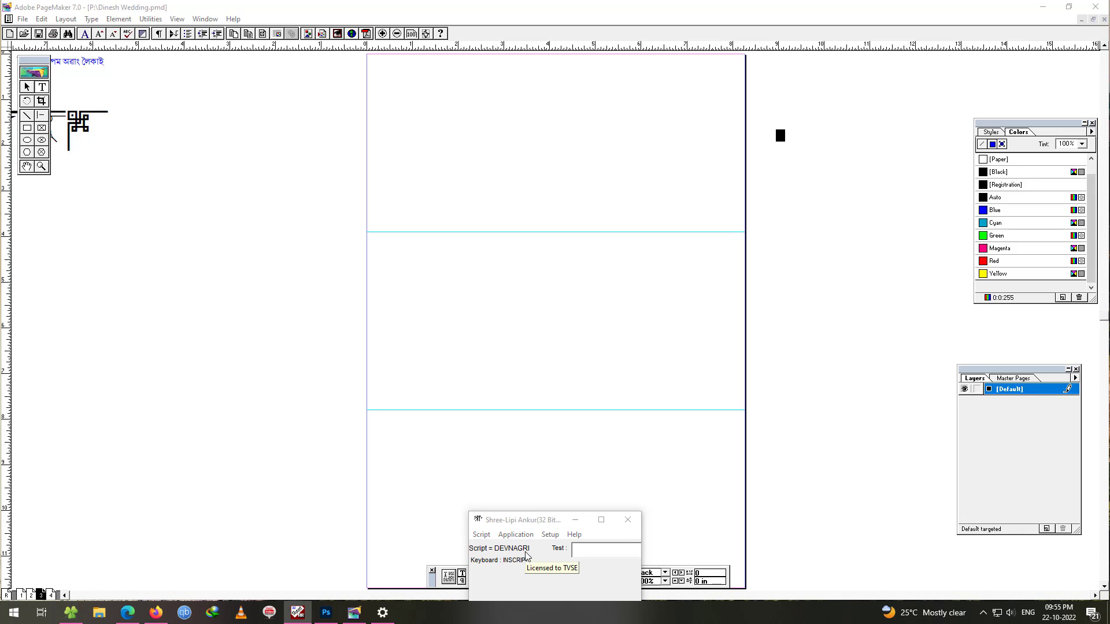
{"action": "left_click", "coordinate": [482, 536]}
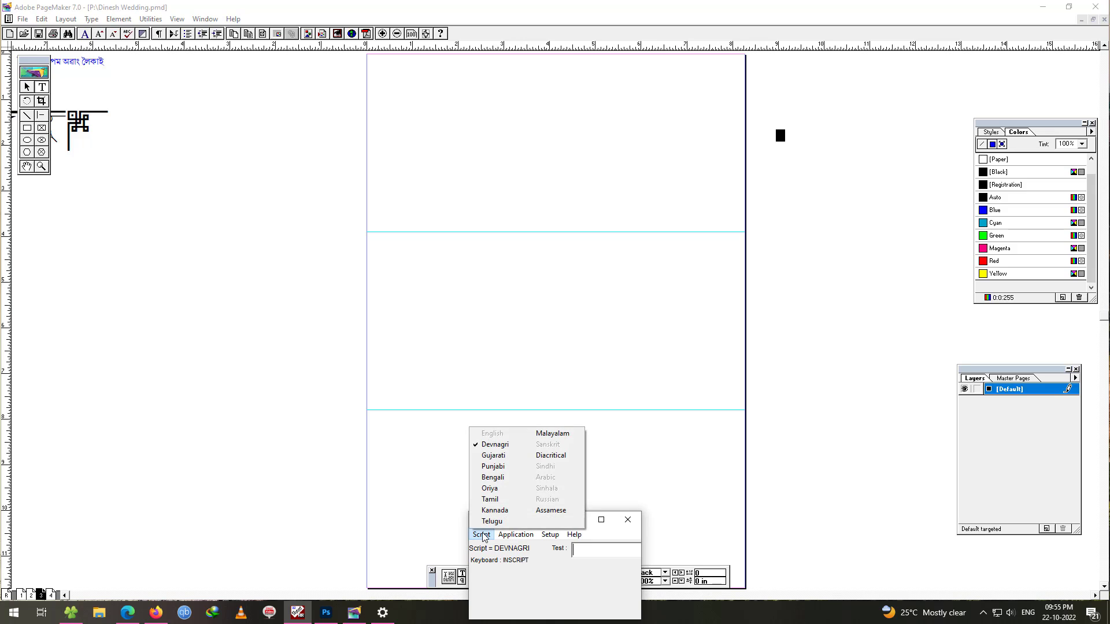
{"action": "left_click", "coordinate": [492, 477]}
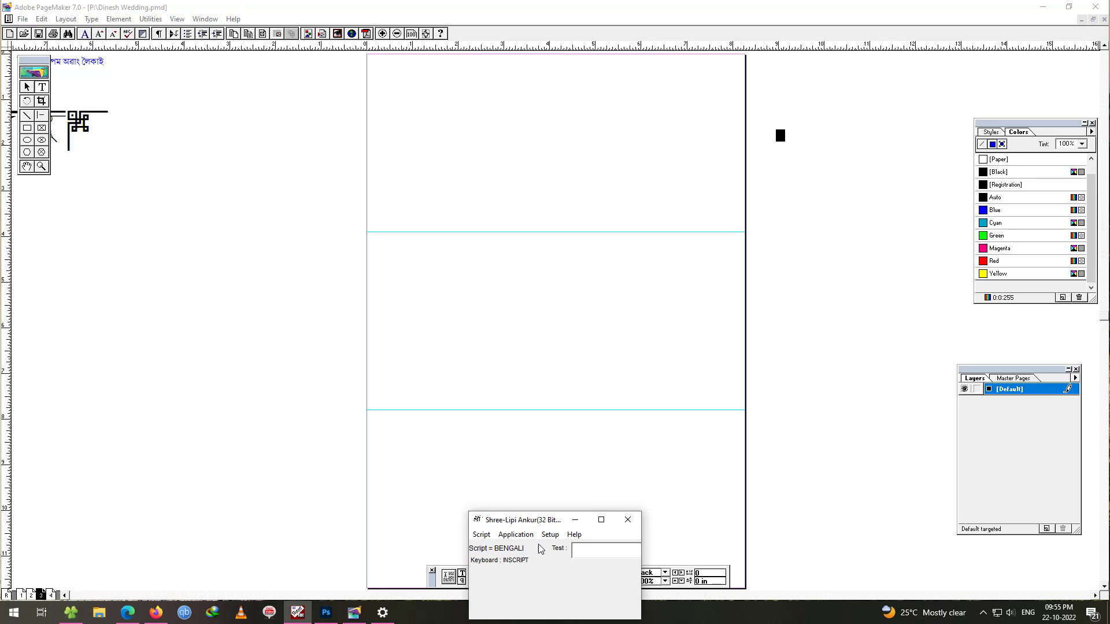
{"action": "left_click", "coordinate": [481, 535]}
{"action": "left_click", "coordinate": [503, 484]}
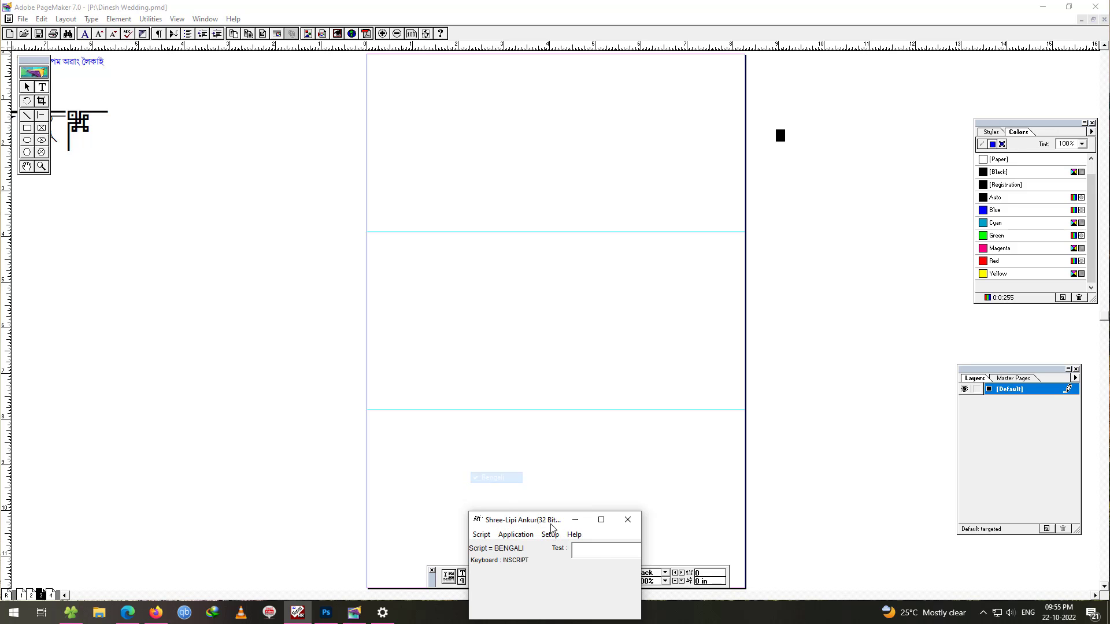
- Set the Bengali keyboard layout to MODULAR and minimize Shree-Lipi Ankur
{"action": "left_click", "coordinate": [550, 534]}
{"action": "mouse_move", "coordinate": [578, 548]}
{"action": "mouse_move", "coordinate": [706, 561]}
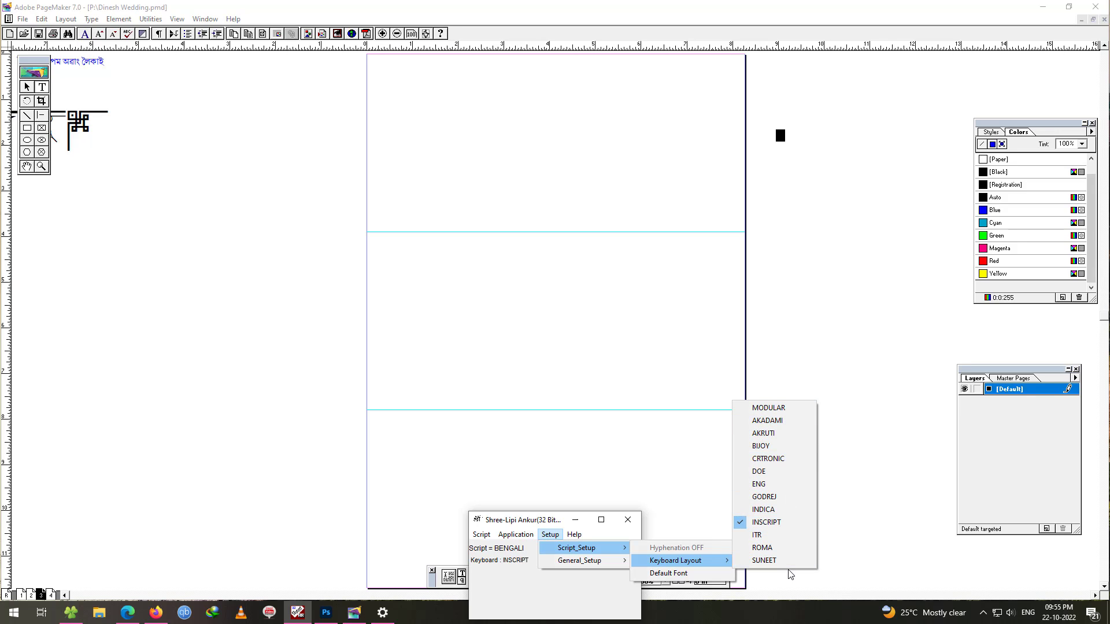
{"action": "left_click", "coordinate": [771, 409]}
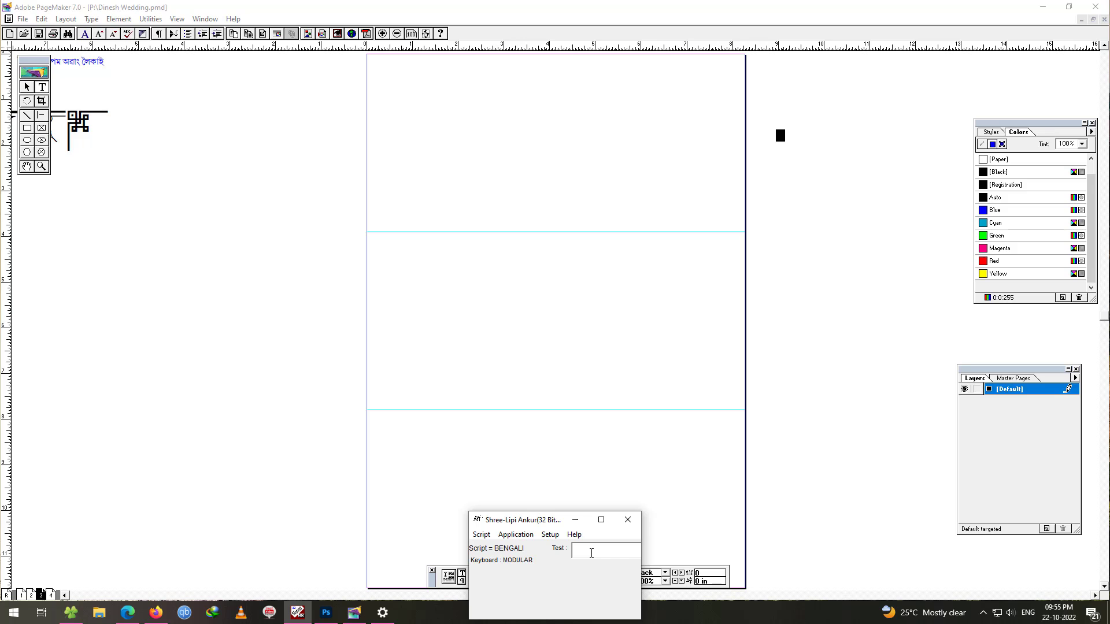
{"action": "left_click", "coordinate": [575, 520]}
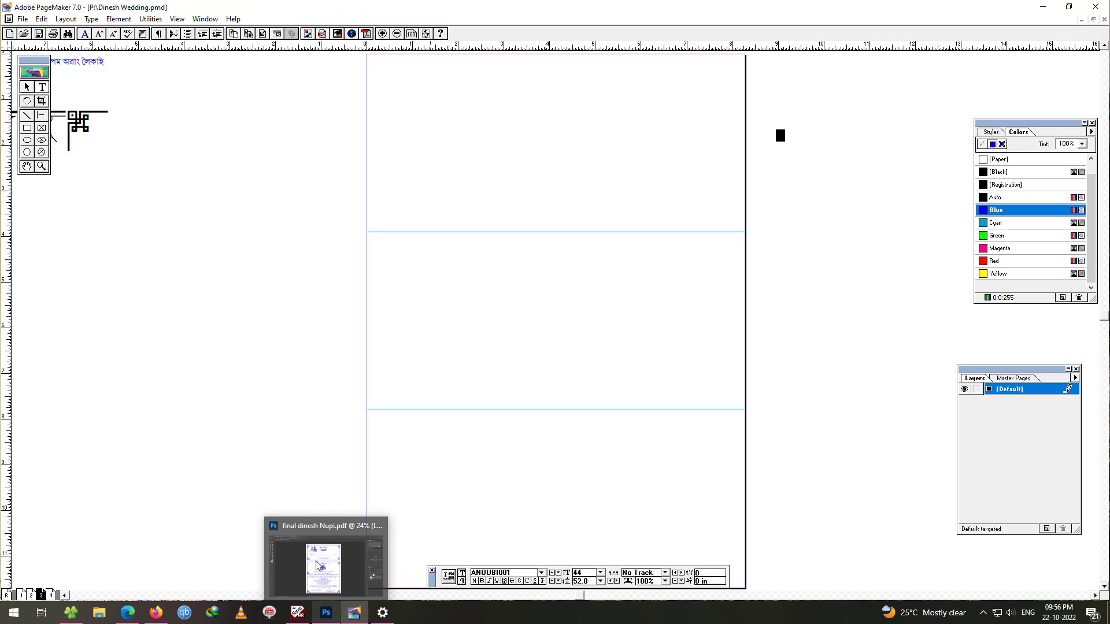
- Open the document setup and check the width and height of the A4 page
{"action": "left_click", "coordinate": [23, 18]}
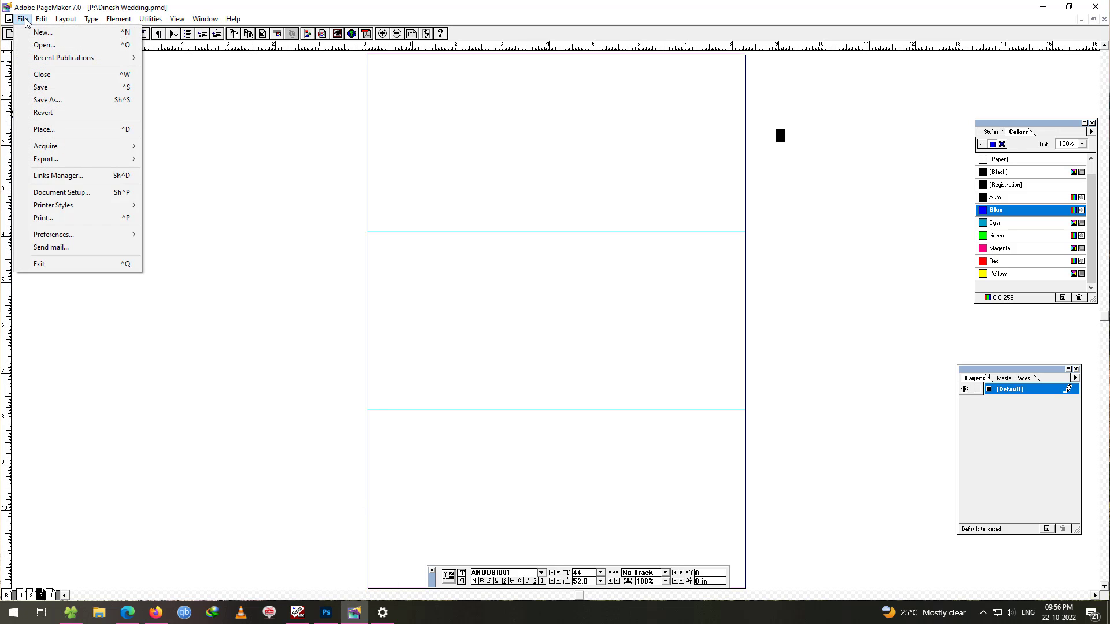
{"action": "left_click", "coordinate": [55, 194]}
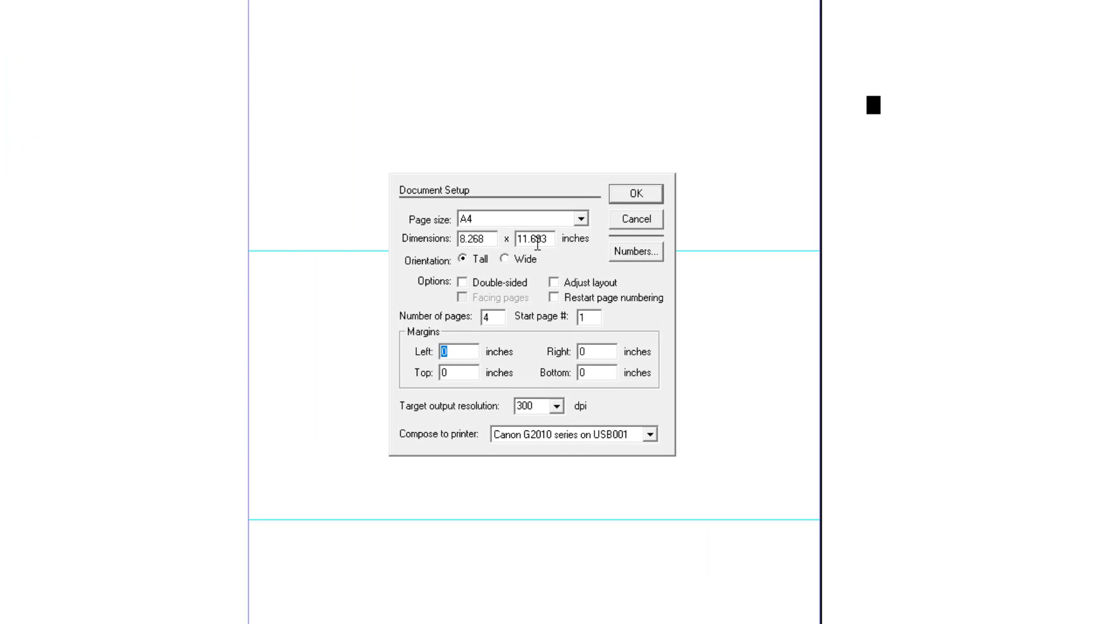
{"action": "left_click_drag", "start_coordinate": [550, 239], "coordinate": [511, 242]}
{"action": "left_click", "coordinate": [487, 239]}
- Divide the page height of 11.693 by 3 in the Windows Calculator and close the document setup
{"action": "key", "text": "super+r"}
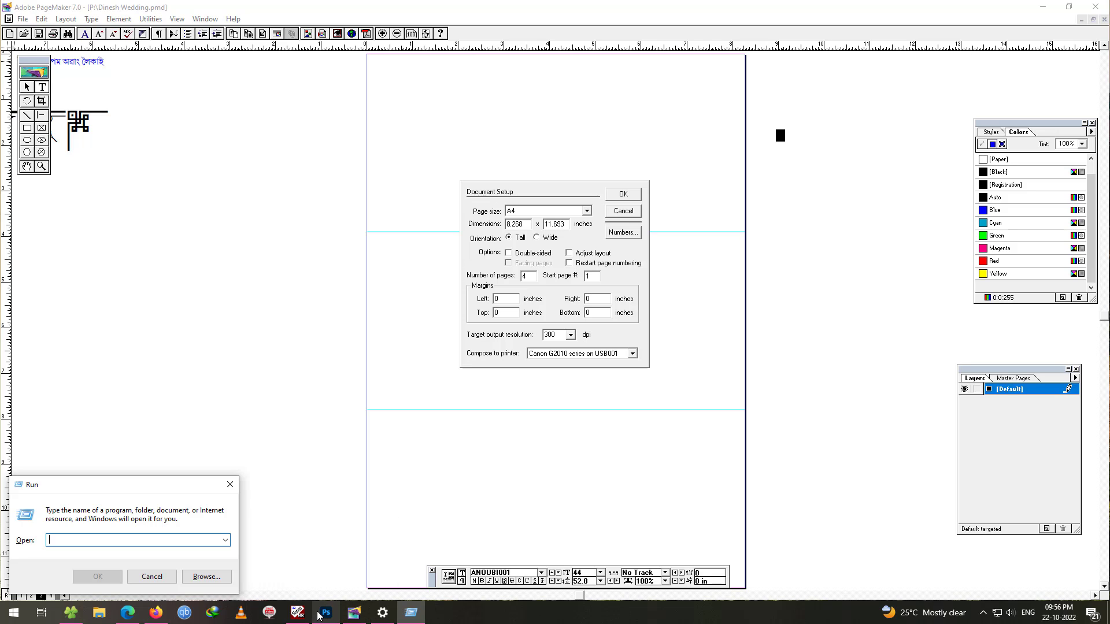
{"action": "left_click", "coordinate": [297, 613]}
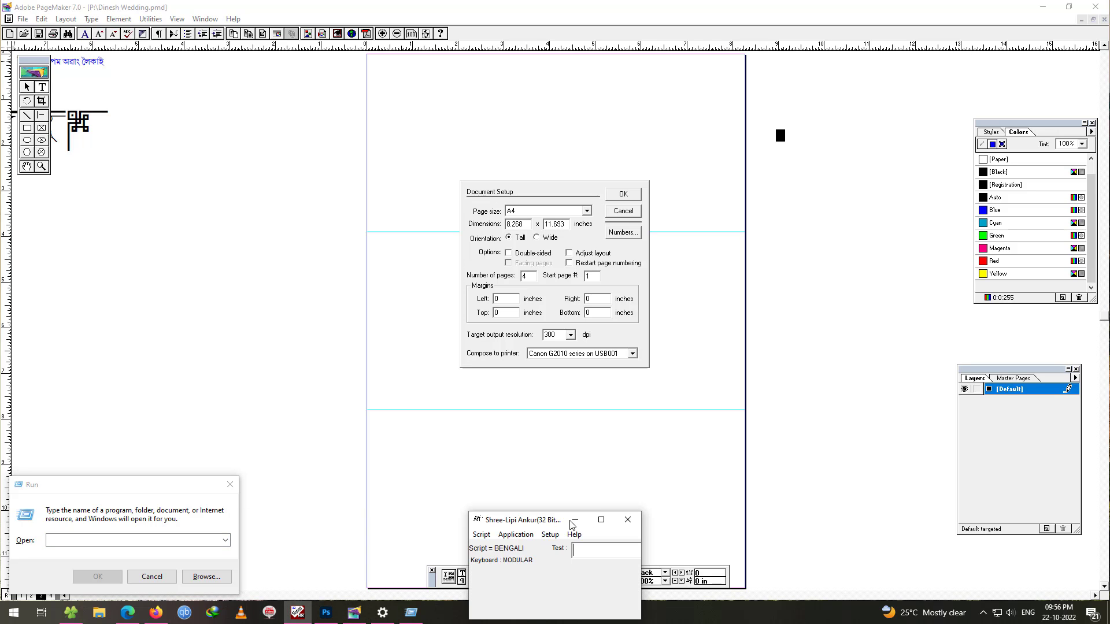
{"action": "left_click", "coordinate": [624, 522]}
{"action": "left_click", "coordinate": [167, 539]}
{"action": "type", "text": "ca"}
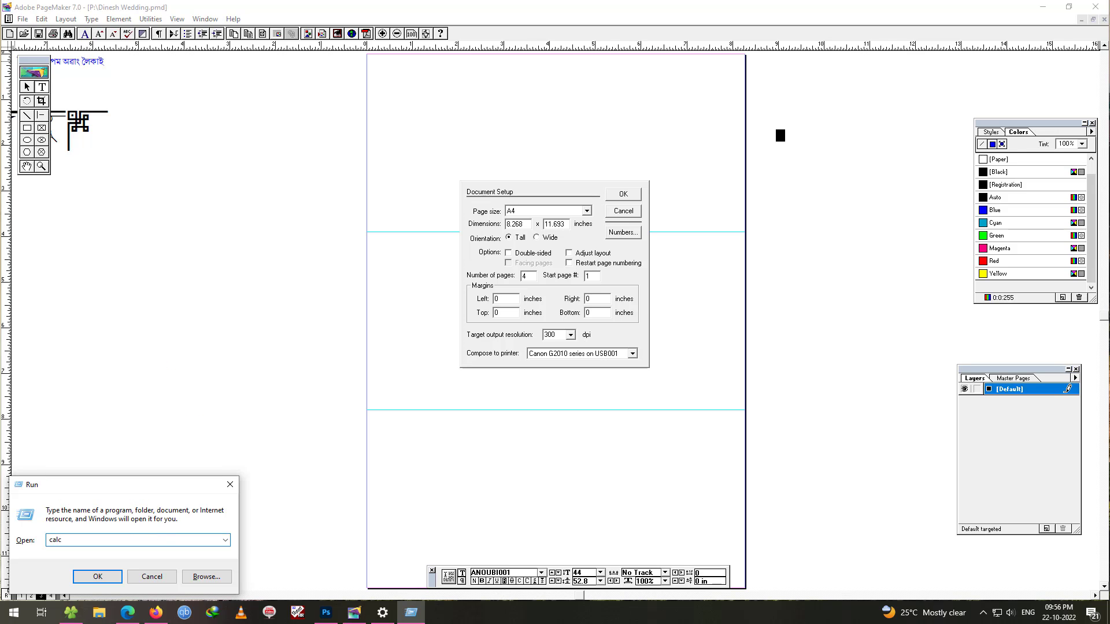
{"action": "type", "text": "lc"}
{"action": "key", "text": "Return"}
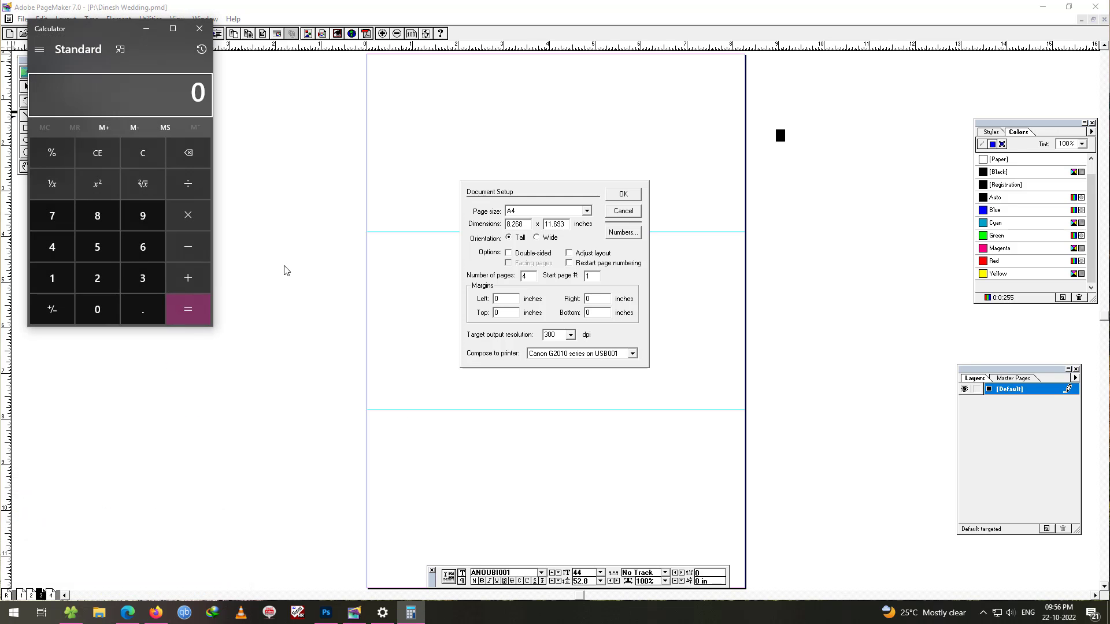
{"action": "type", "text": "11.693/3"}
{"action": "key", "text": "Return"}
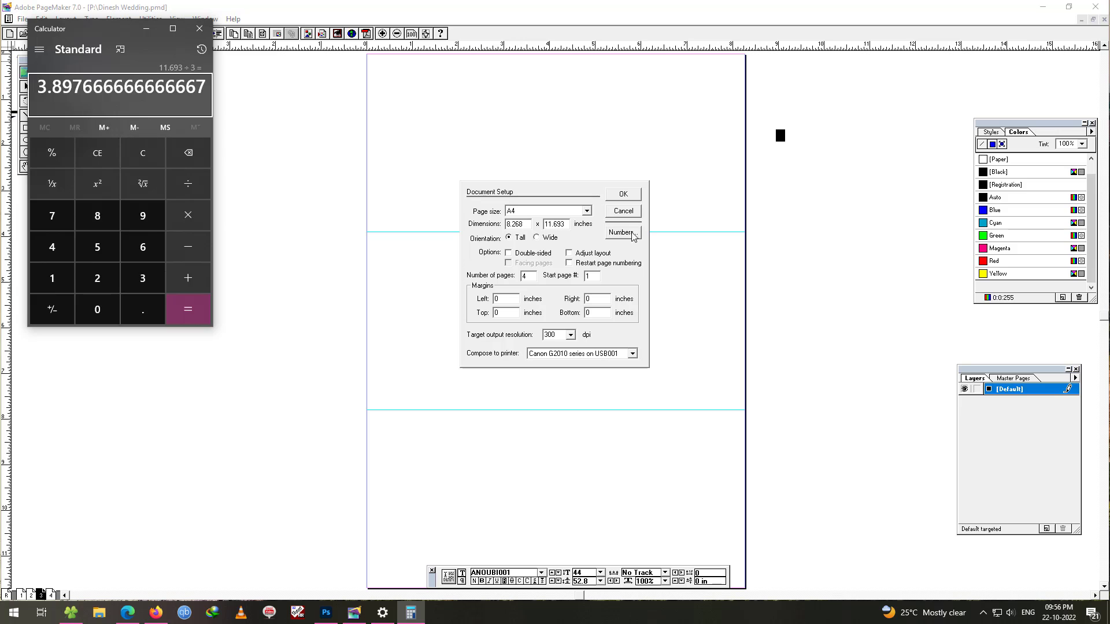
{"action": "left_click", "coordinate": [623, 195]}
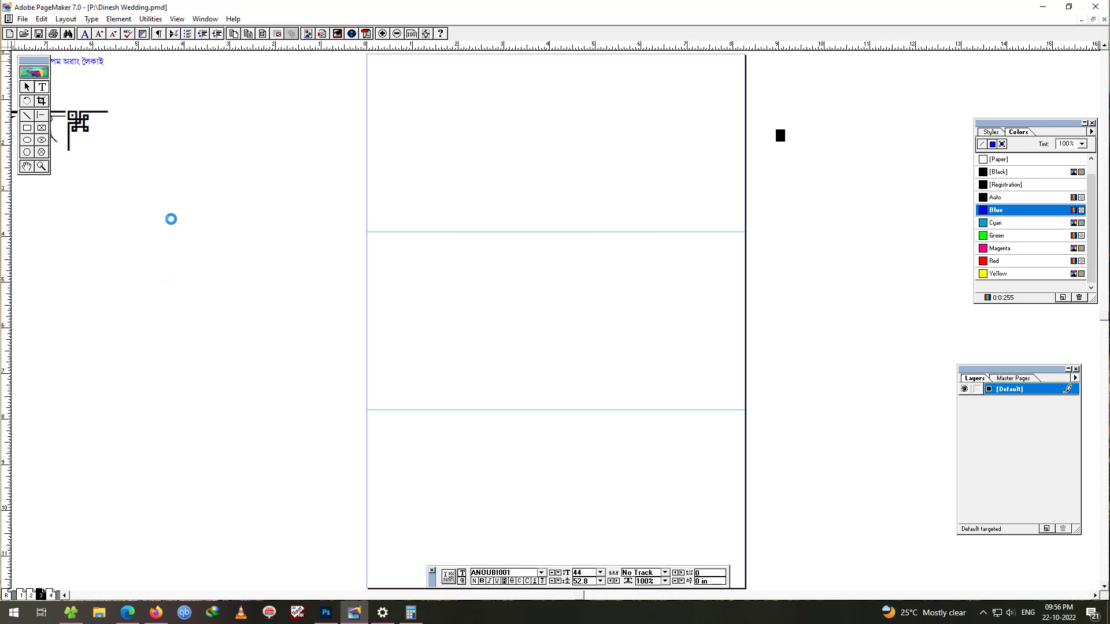
- Draw a rectangle about 4.71 in wide, set its height to 3.697 in, and place it at the page's upper-left corner
{"action": "left_click", "coordinate": [30, 130]}
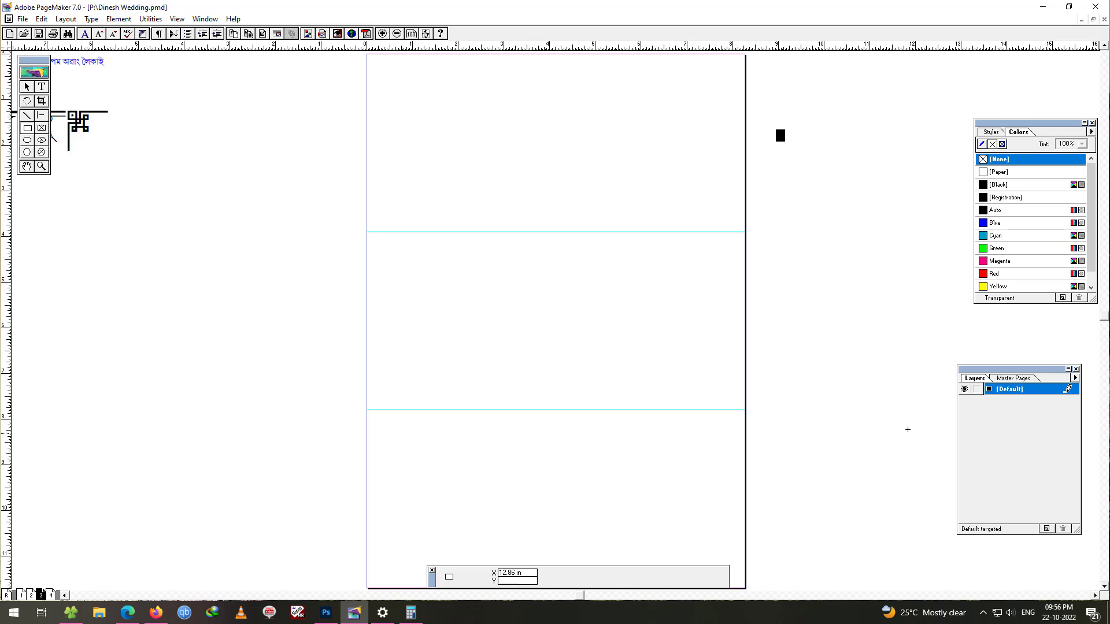
{"action": "left_click_drag", "start_coordinate": [122, 170], "coordinate": [356, 326]}
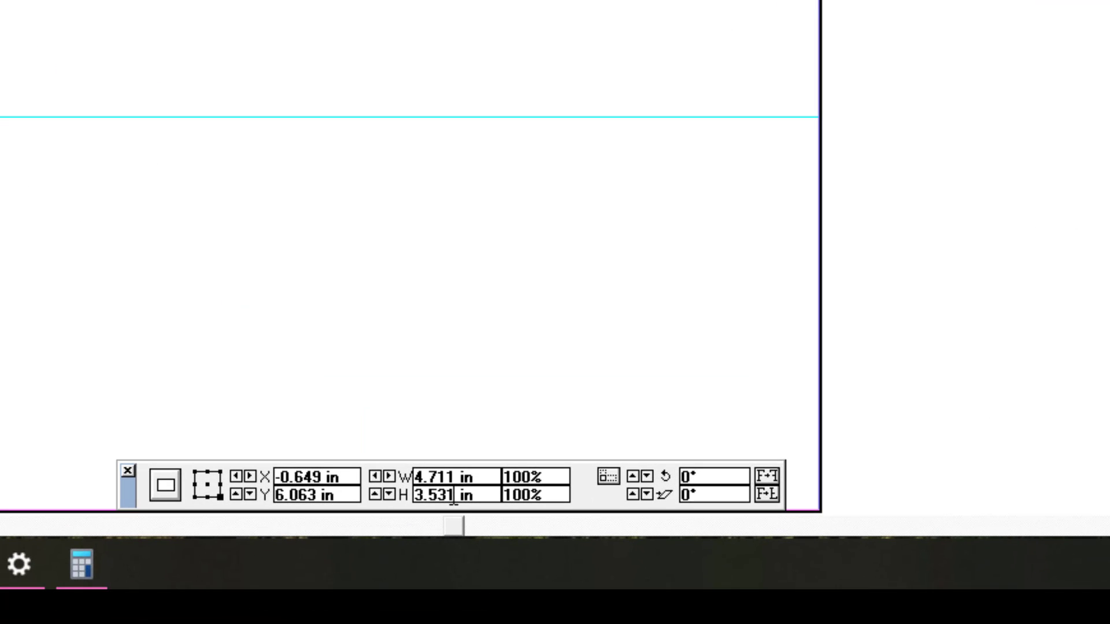
{"action": "double_click", "coordinate": [455, 495]}
{"action": "type", "text": "3.697"}
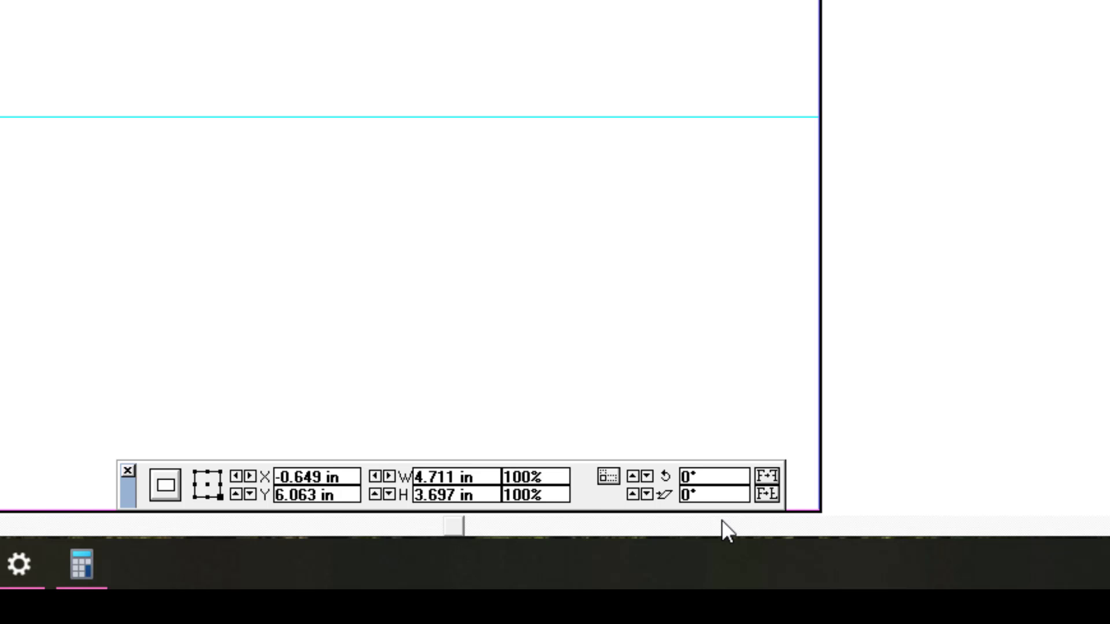
{"action": "left_click", "coordinate": [236, 172]}
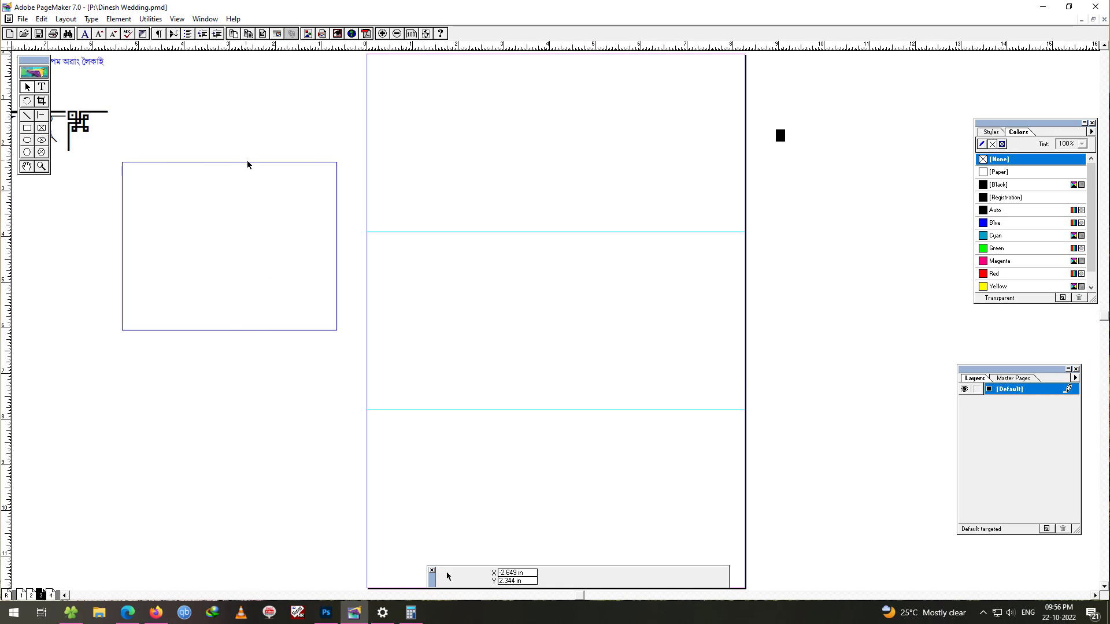
{"action": "left_click_drag", "start_coordinate": [248, 164], "coordinate": [491, 115]}
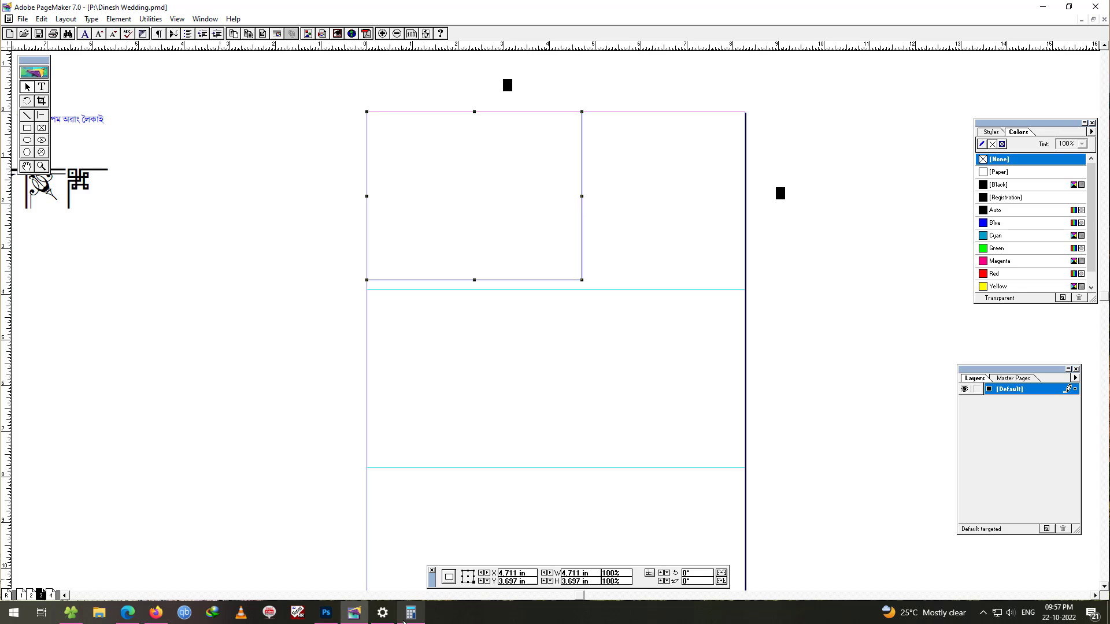
- Recheck the quotient in the Calculator, set the rectangle's height to 3.897 in, and realign it with the page's top edge
{"action": "left_click", "coordinate": [354, 614]}
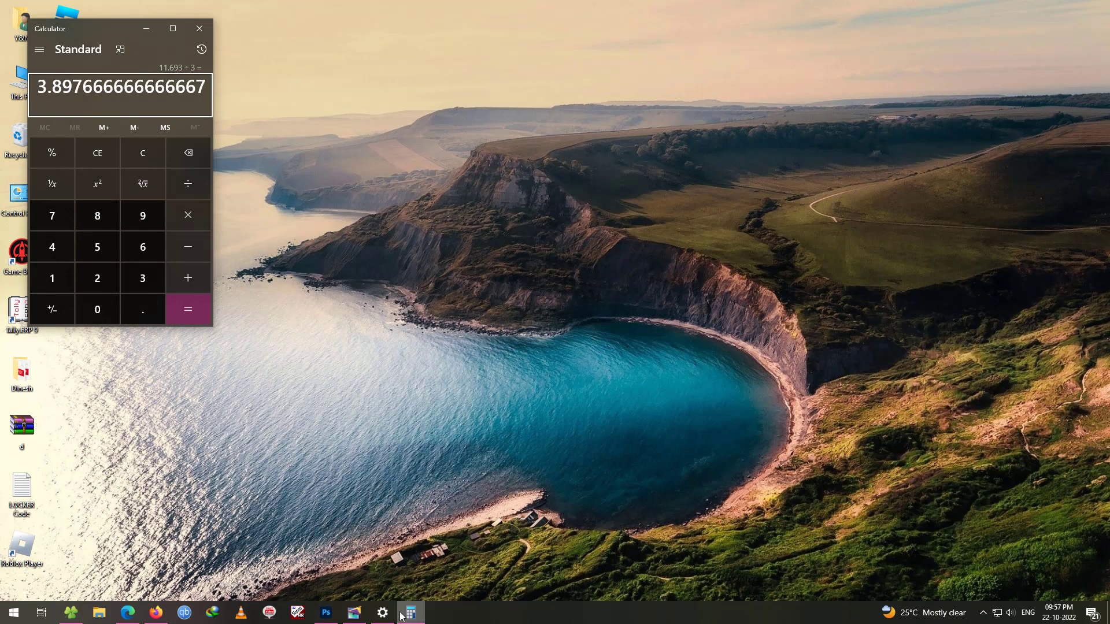
{"action": "left_click", "coordinate": [354, 614]}
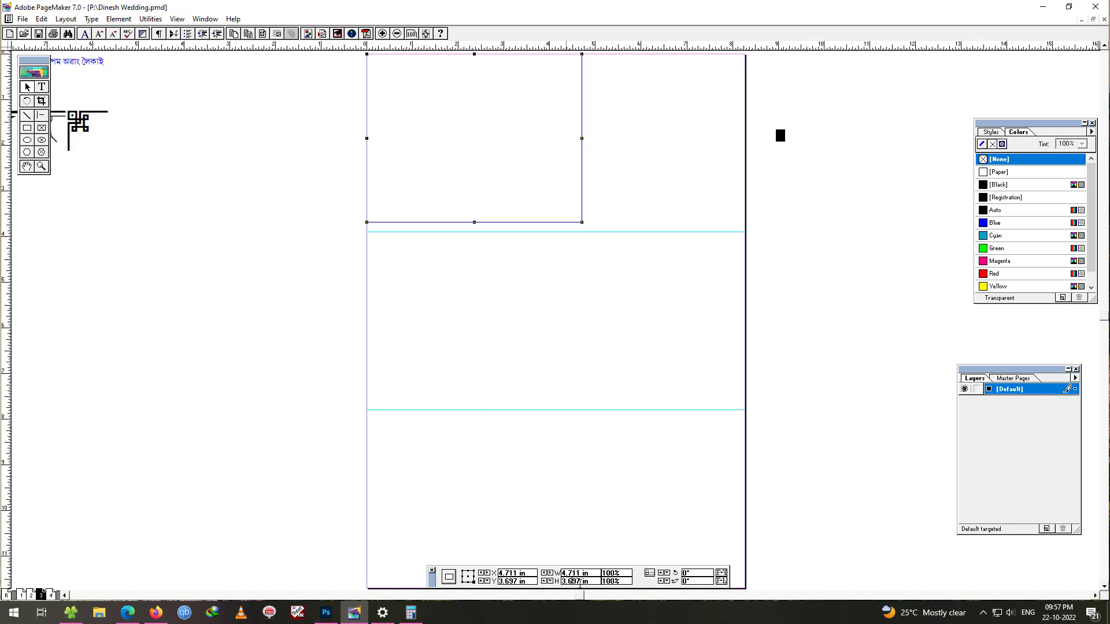
{"action": "type", "text": "8"}
{"action": "key", "text": "Return"}
{"action": "left_click_drag", "start_coordinate": [546, 260], "coordinate": [527, 411], "text": "alt"}
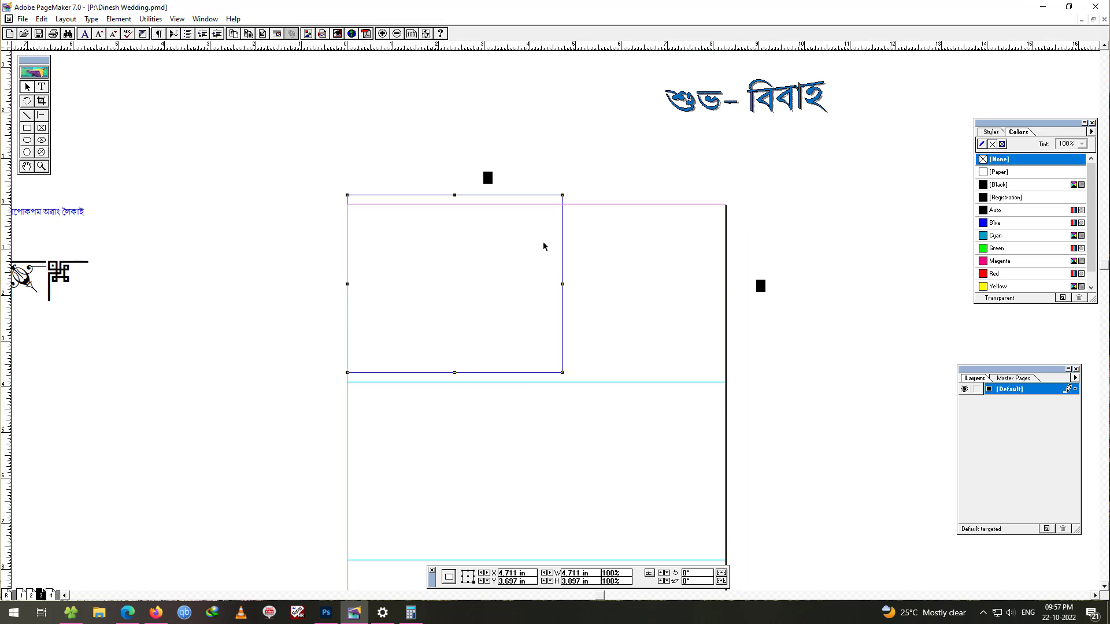
{"action": "left_click_drag", "start_coordinate": [472, 195], "coordinate": [473, 207]}
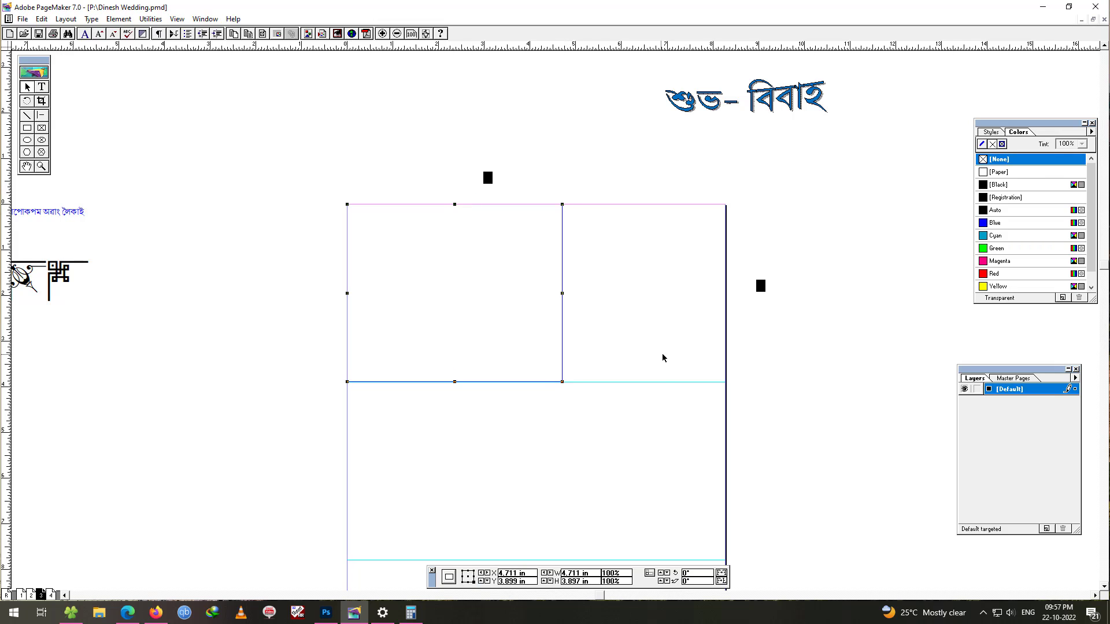
- Move the rectangle into the page's middle third to check the guide spacing, and delete it
{"action": "left_click_drag", "start_coordinate": [523, 434], "coordinate": [563, 196], "text": "alt"}
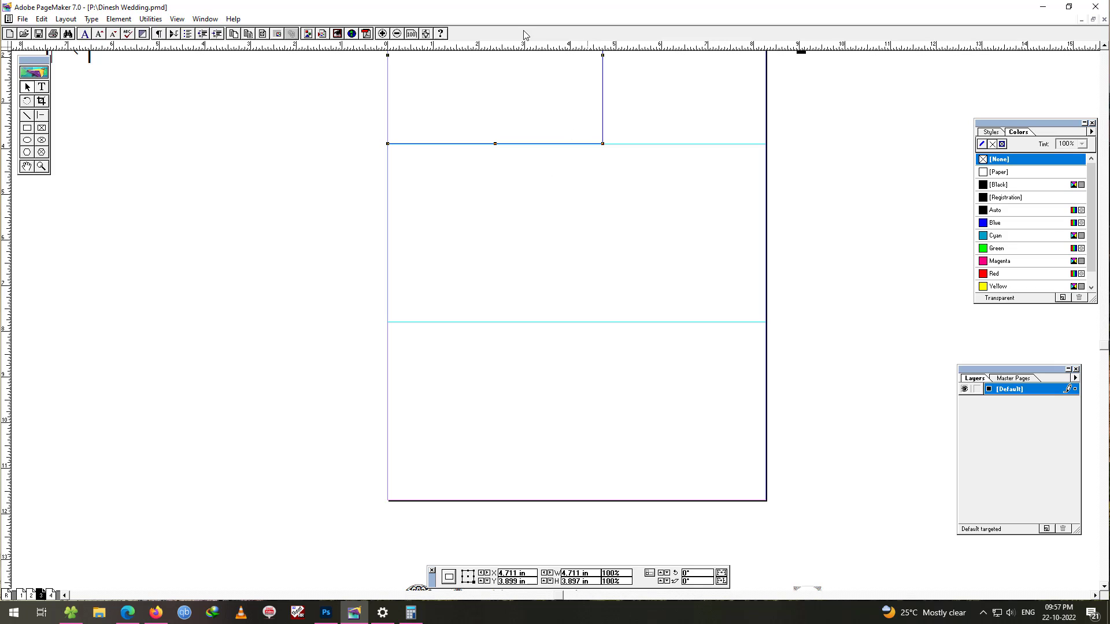
{"action": "left_click_drag", "start_coordinate": [544, 144], "coordinate": [577, 45]}
{"action": "left_click_drag", "start_coordinate": [602, 112], "coordinate": [604, 286]}
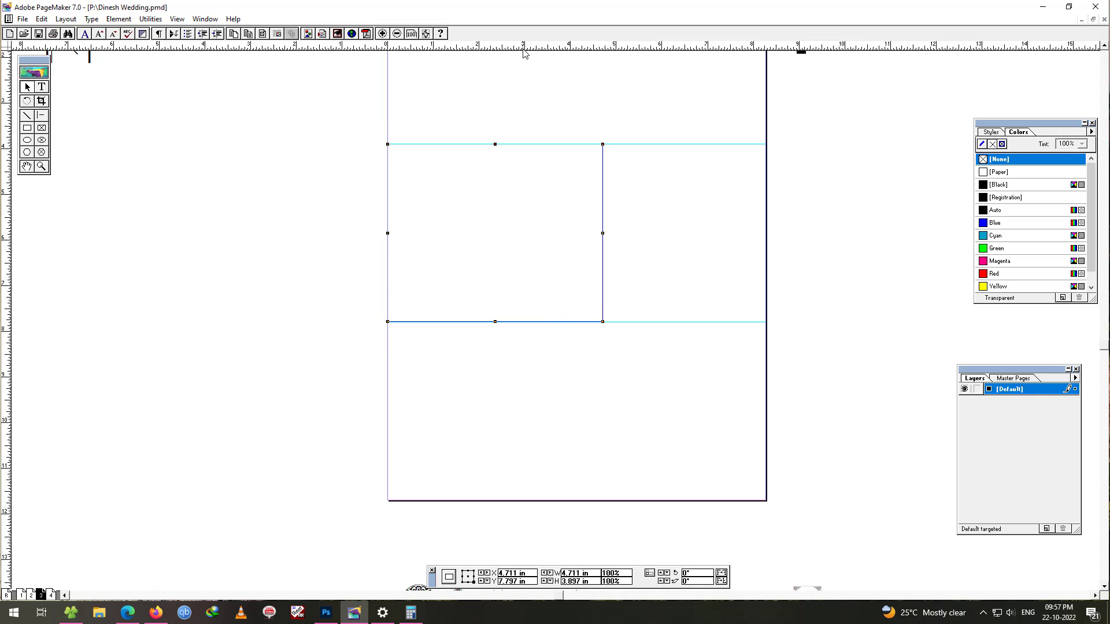
{"action": "left_click_drag", "start_coordinate": [523, 53], "coordinate": [559, 44]}
{"action": "key", "text": "Delete"}
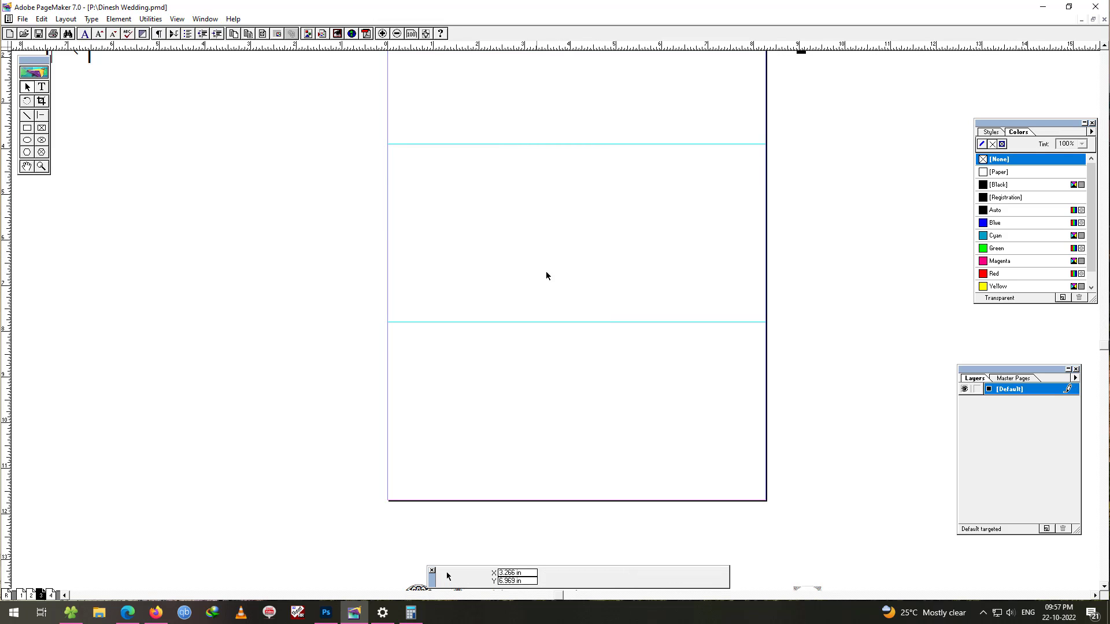
- Copy the "শুব- বিবাহ" text of the first card on page 2 and paste it on the pasteboard beside page 3
{"action": "left_click_drag", "start_coordinate": [546, 272], "coordinate": [480, 388]}
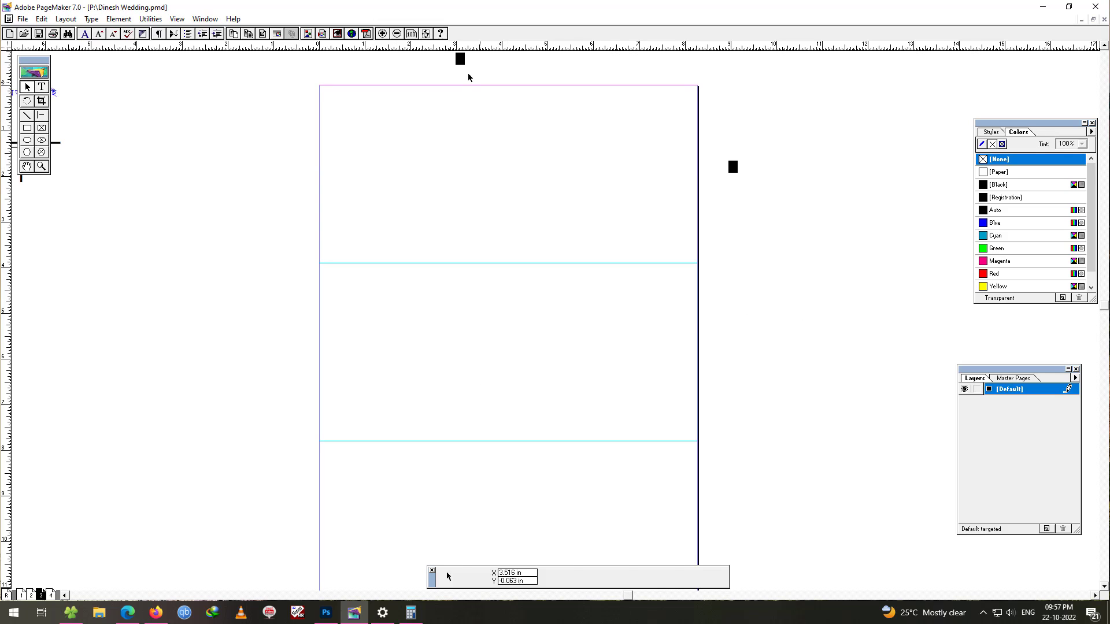
{"action": "left_click", "coordinate": [460, 58]}
{"action": "left_click", "coordinate": [806, 231]}
{"action": "left_click", "coordinate": [27, 127]}
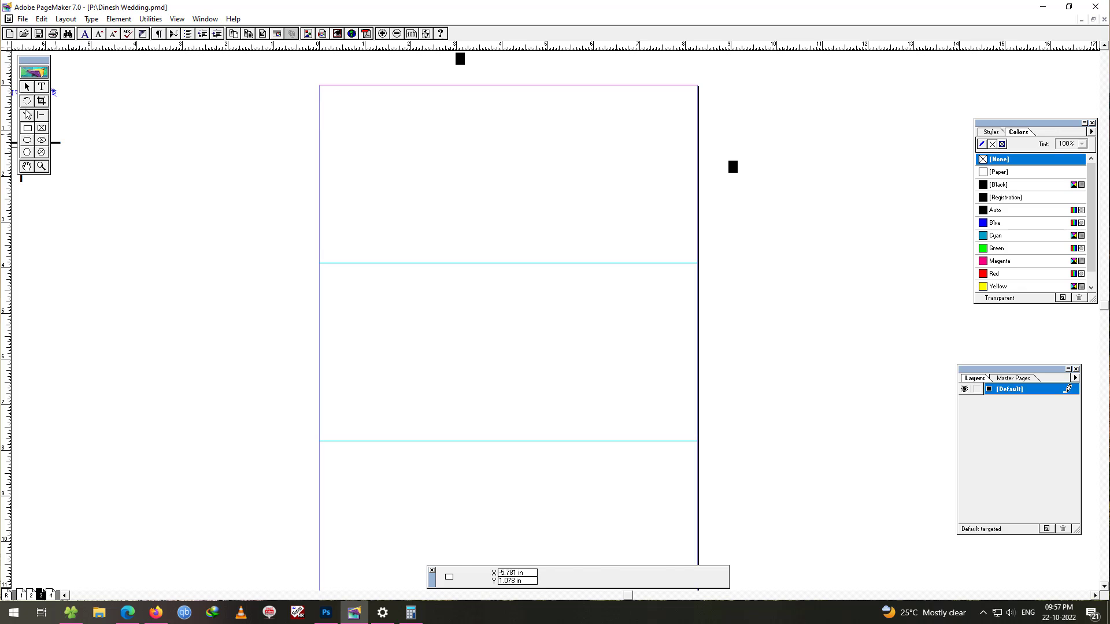
{"action": "left_click", "coordinate": [42, 87]}
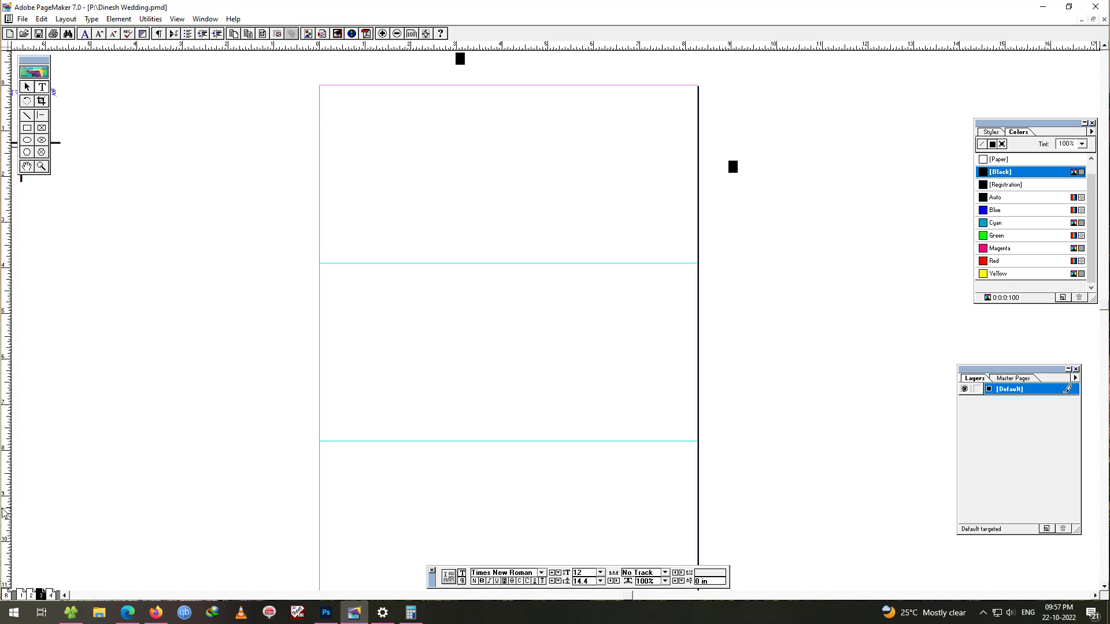
{"action": "left_click", "coordinate": [31, 595]}
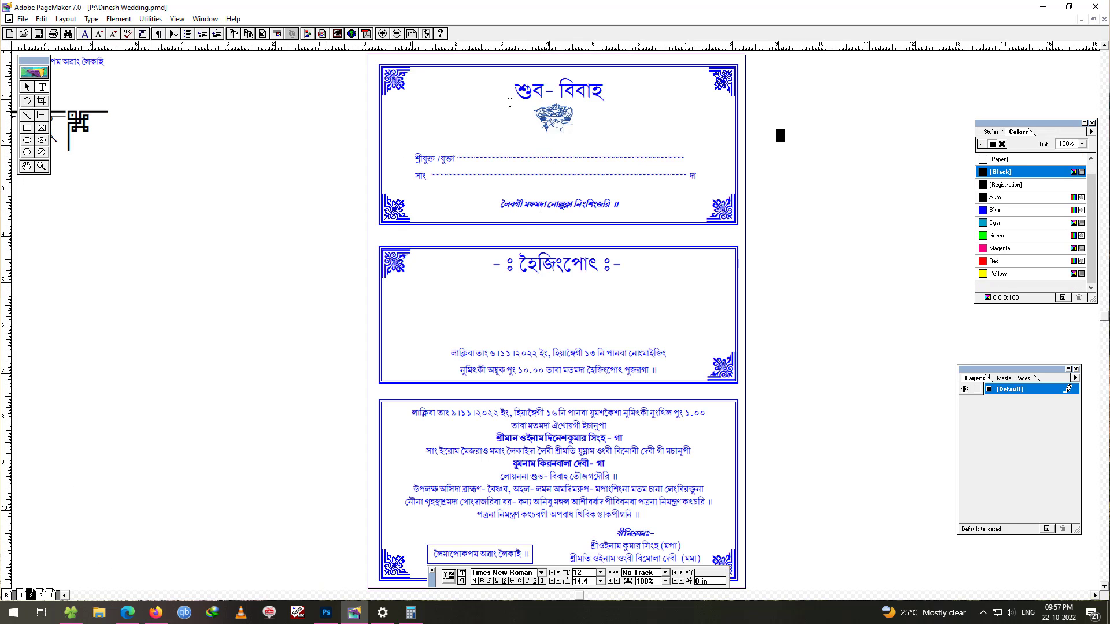
{"action": "left_click_drag", "start_coordinate": [509, 102], "coordinate": [659, 210]}
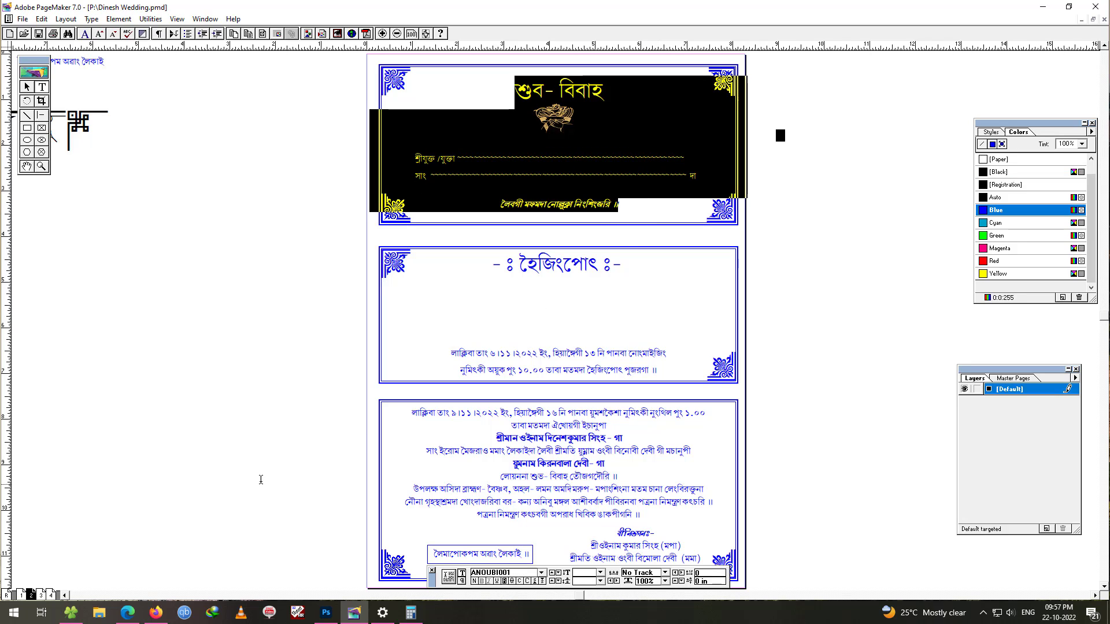
{"action": "left_click", "coordinate": [41, 595]}
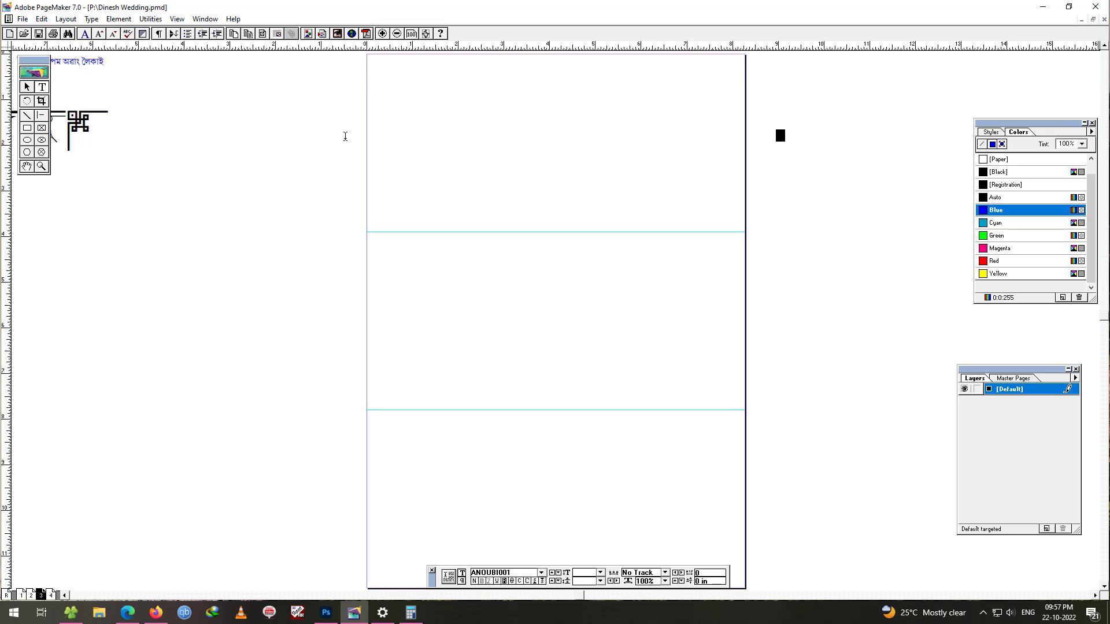
{"action": "left_click_drag", "start_coordinate": [132, 199], "coordinate": [213, 241]}
{"action": "type", "text": "শুব- বিবাহ শ্রীযুক্ত / যুক্তা সাং দা লৈবগী মকমদা নোক্কা নিংশিংজরি ॥"}
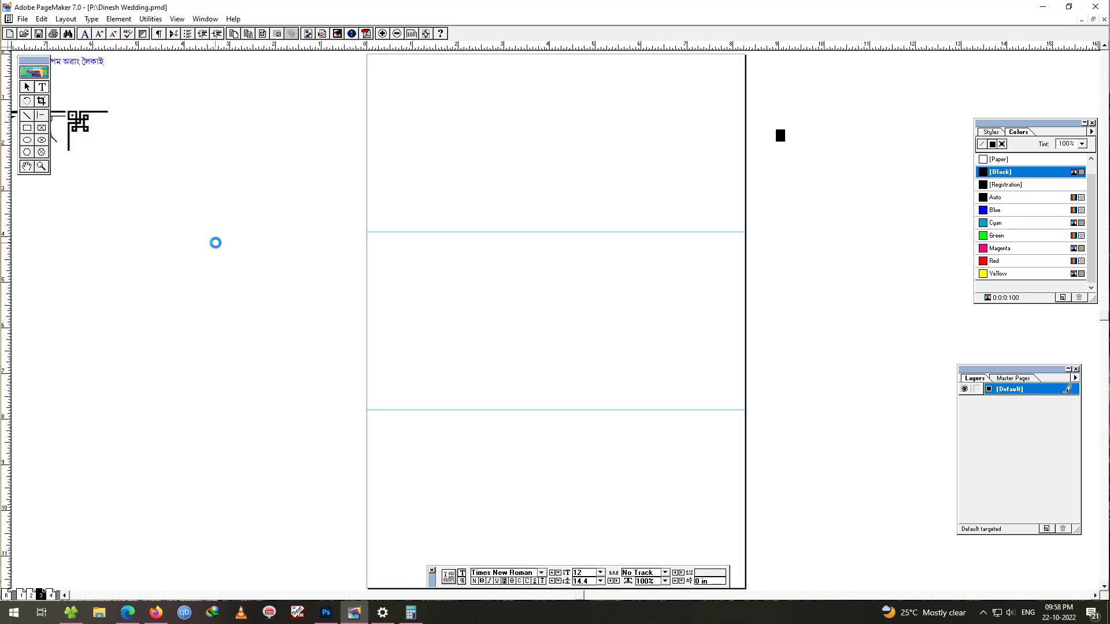
- Move the pasted text block into the page's upper third, widen it to the full 8.268 in page width, and shift it slightly down
{"action": "left_click", "coordinate": [27, 87]}
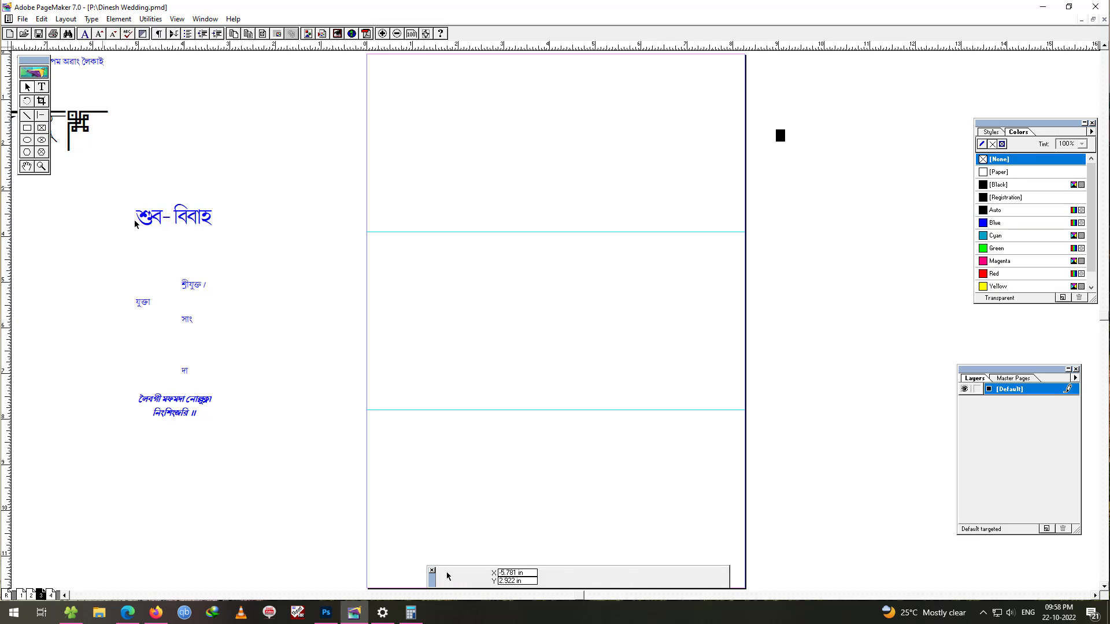
{"action": "left_click_drag", "start_coordinate": [215, 263], "coordinate": [404, 120]}
{"action": "left_click_drag", "start_coordinate": [405, 274], "coordinate": [743, 233]}
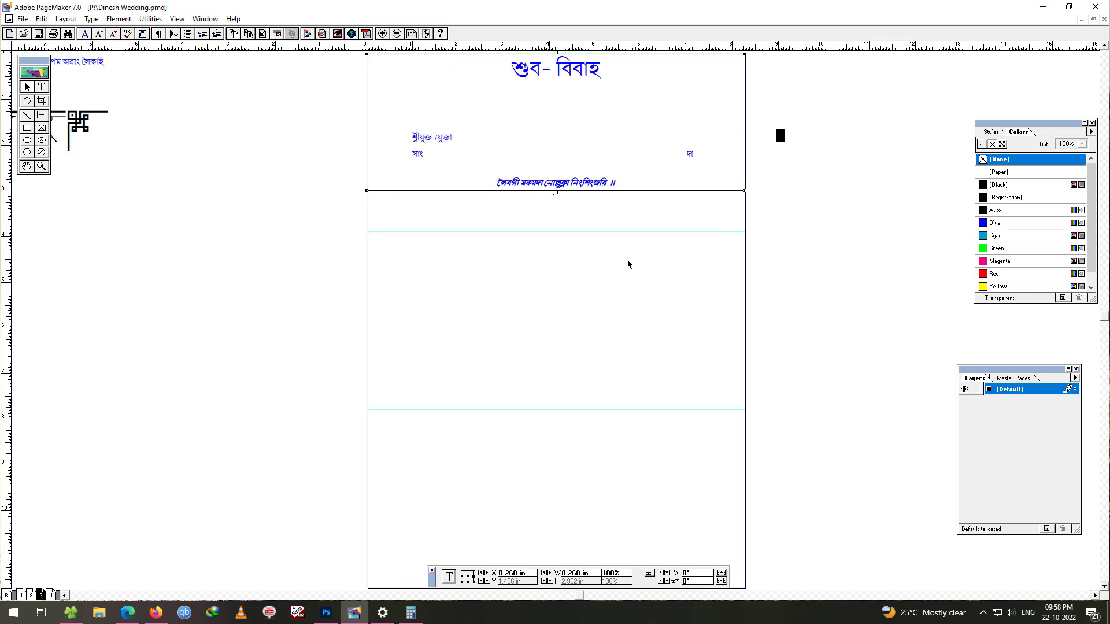
{"action": "scroll", "coordinate": [605, 250], "scroll_direction": "up", "scroll_amount": 2}
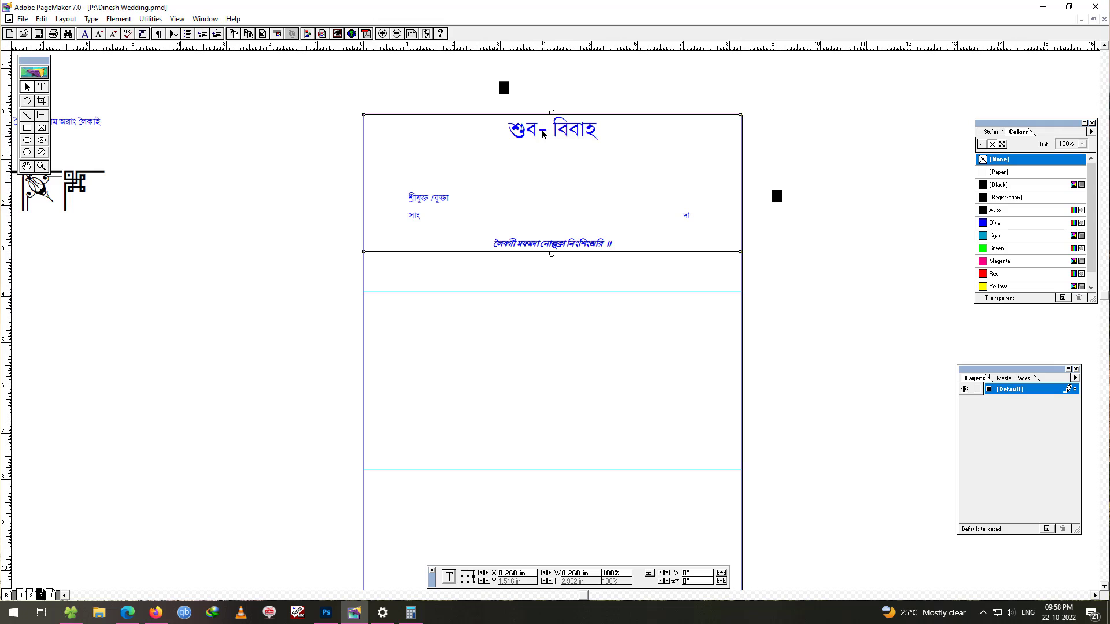
{"action": "left_click_drag", "start_coordinate": [543, 135], "coordinate": [543, 151]}
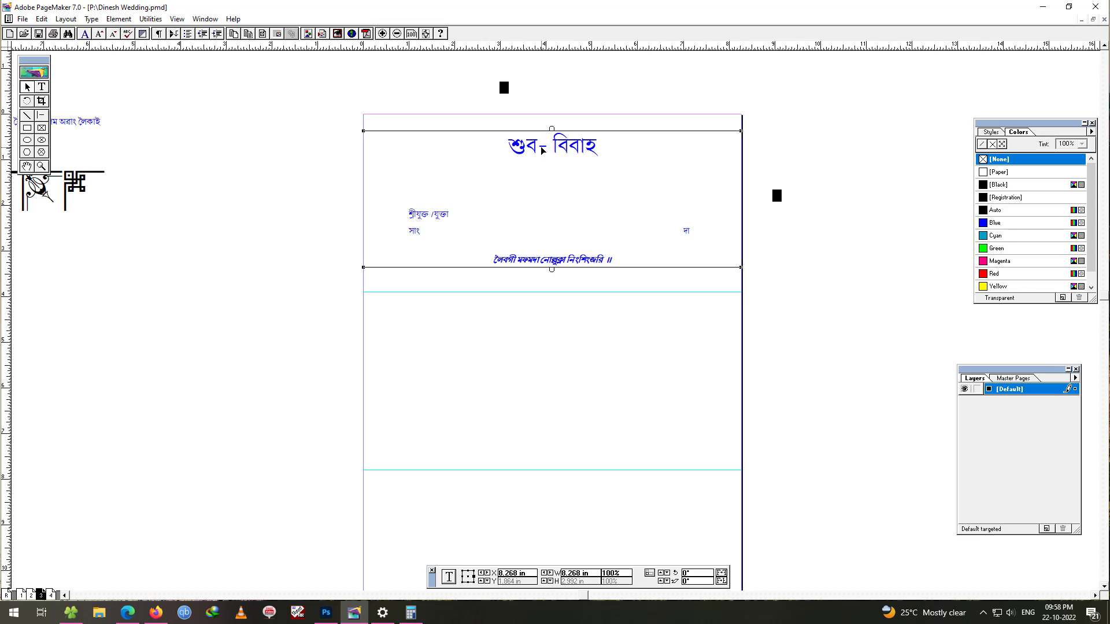
{"action": "left_click", "coordinate": [560, 322]}
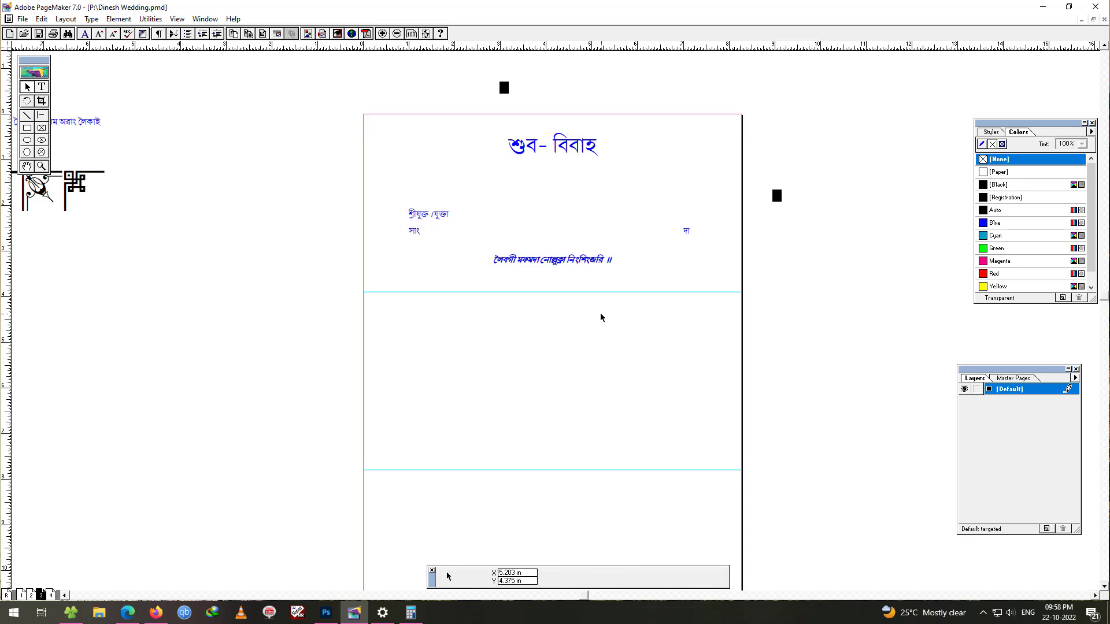
- Draw a border rectangle about 8.06 in wide around the text and pull its upper and lower edges inward to a 3.5 in height
{"action": "left_click", "coordinate": [31, 129]}
{"action": "mouse_move", "coordinate": [366, 119]}
{"action": "left_mouse_down"}
{"action": "mouse_move", "coordinate": [441, 255]}
{"action": "mouse_move", "coordinate": [736, 284]}
{"action": "left_mouse_up"}
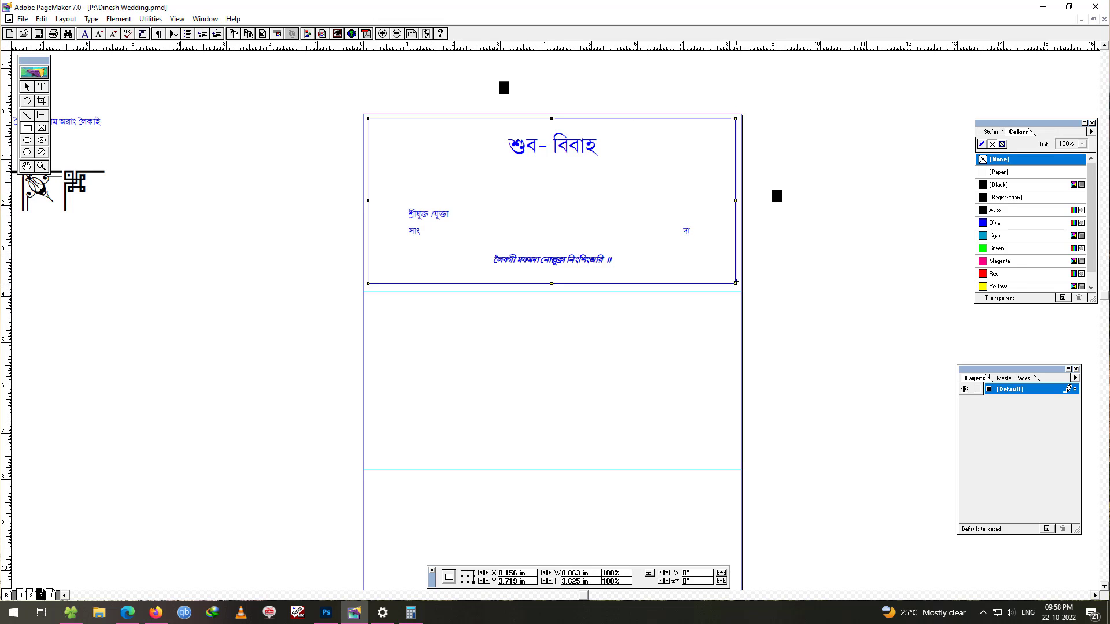
{"action": "left_click", "coordinate": [31, 84]}
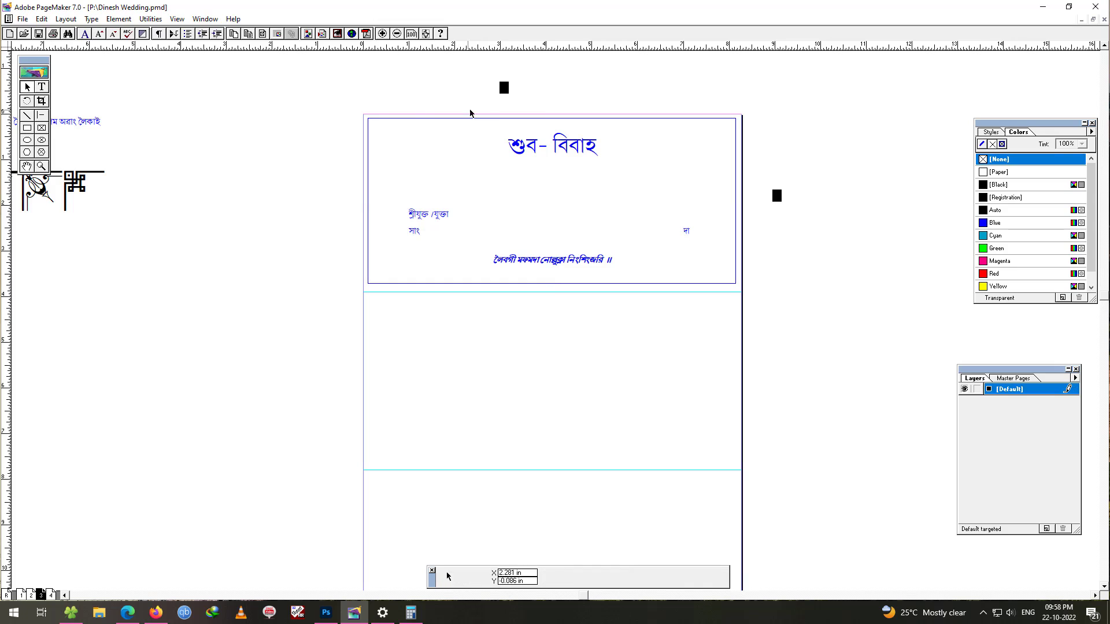
{"action": "left_click", "coordinate": [561, 119]}
{"action": "left_click_drag", "start_coordinate": [555, 119], "coordinate": [553, 123]}
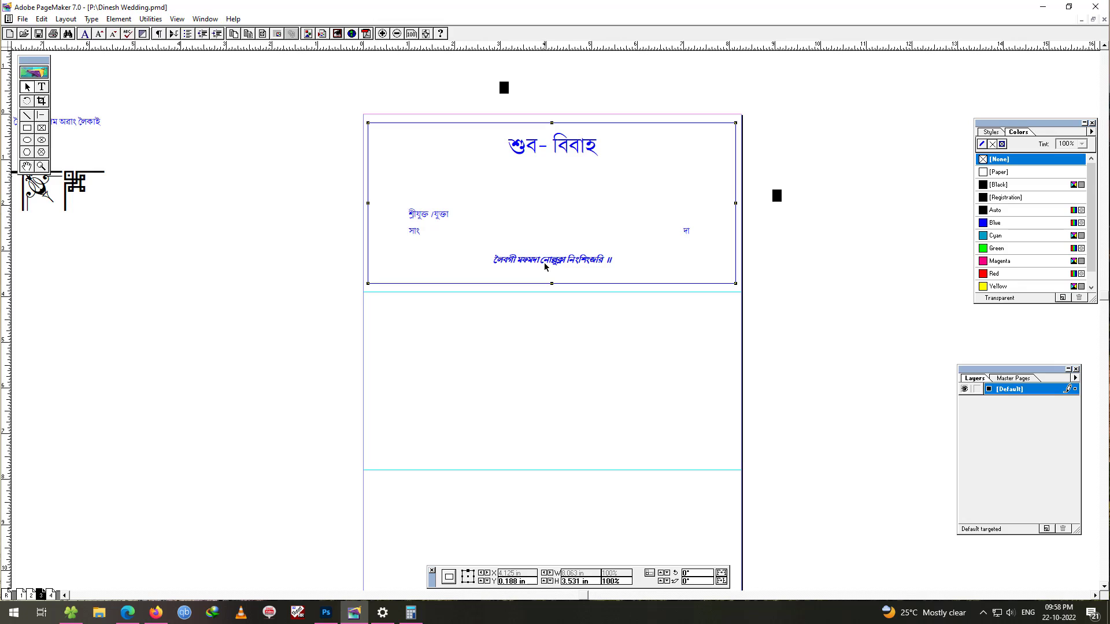
{"action": "left_click_drag", "start_coordinate": [552, 284], "coordinate": [553, 282]}
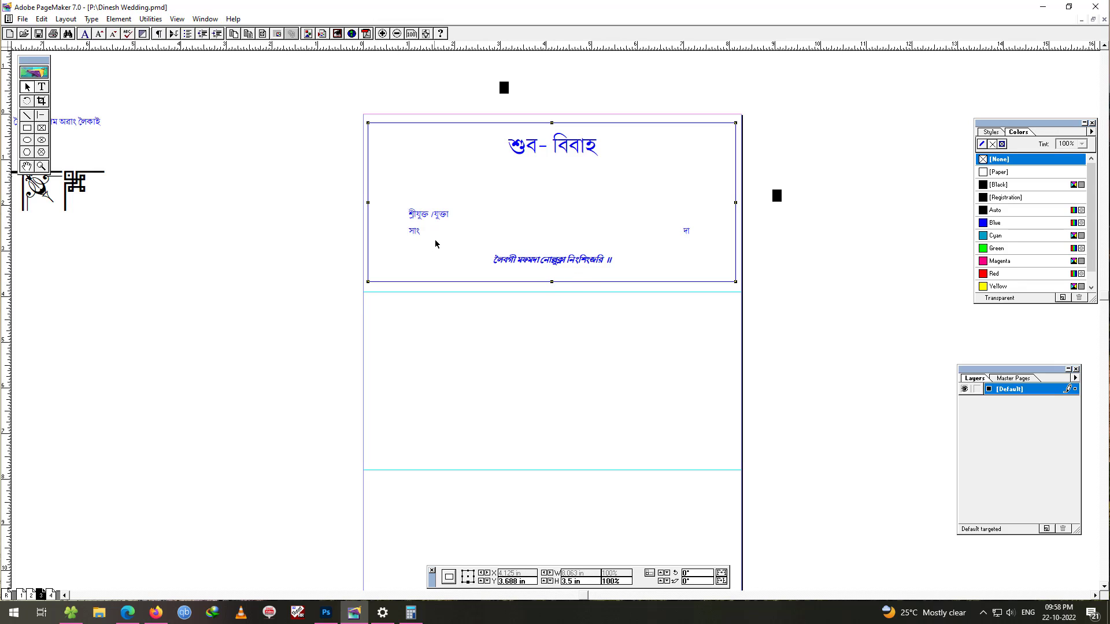
- Place a black square spacer against the page's left edge and align the border's left side with its inner edge at about 0.2 in
{"action": "left_click_drag", "start_coordinate": [372, 206], "coordinate": [380, 206]}
{"action": "left_click_drag", "start_coordinate": [502, 90], "coordinate": [372, 203]}
{"action": "left_click", "coordinate": [376, 187]}
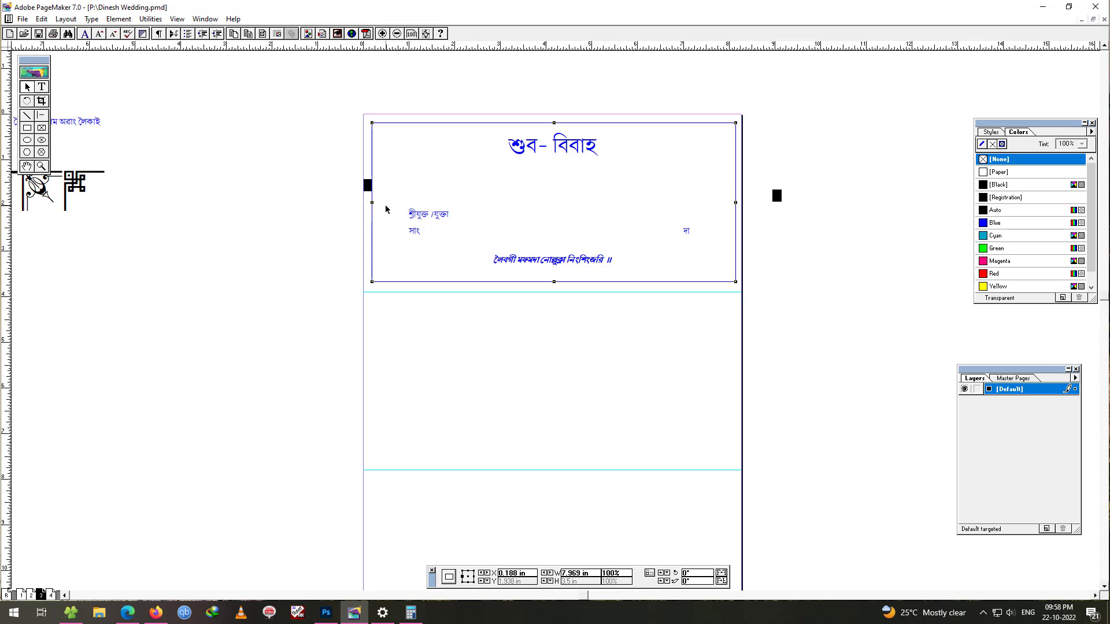
{"action": "left_click", "coordinate": [41, 166]}
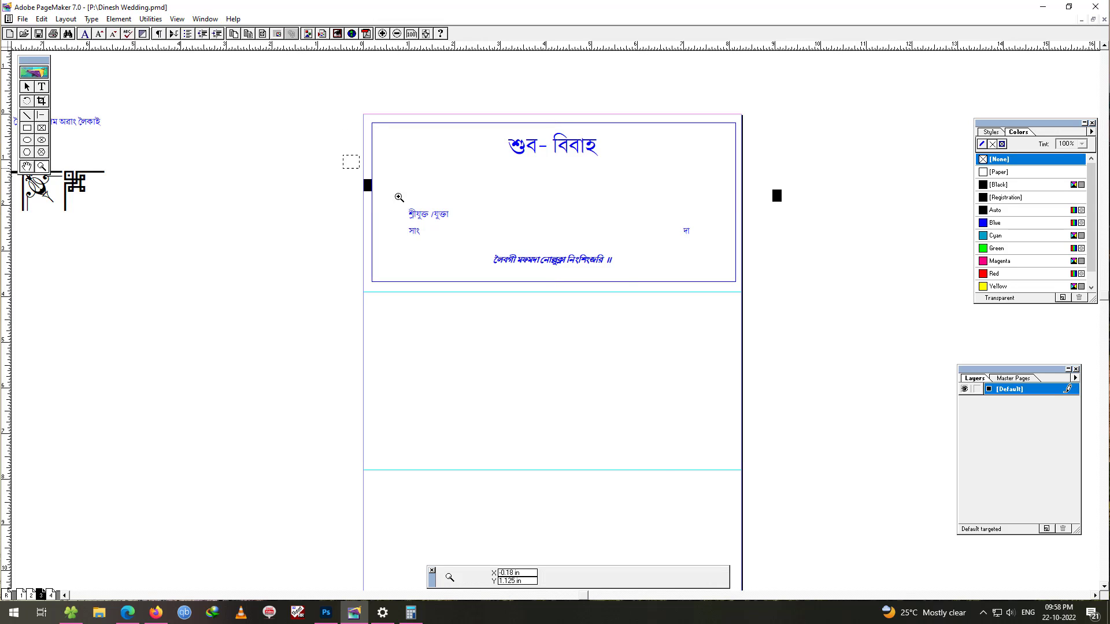
{"action": "left_click", "coordinate": [399, 197]}
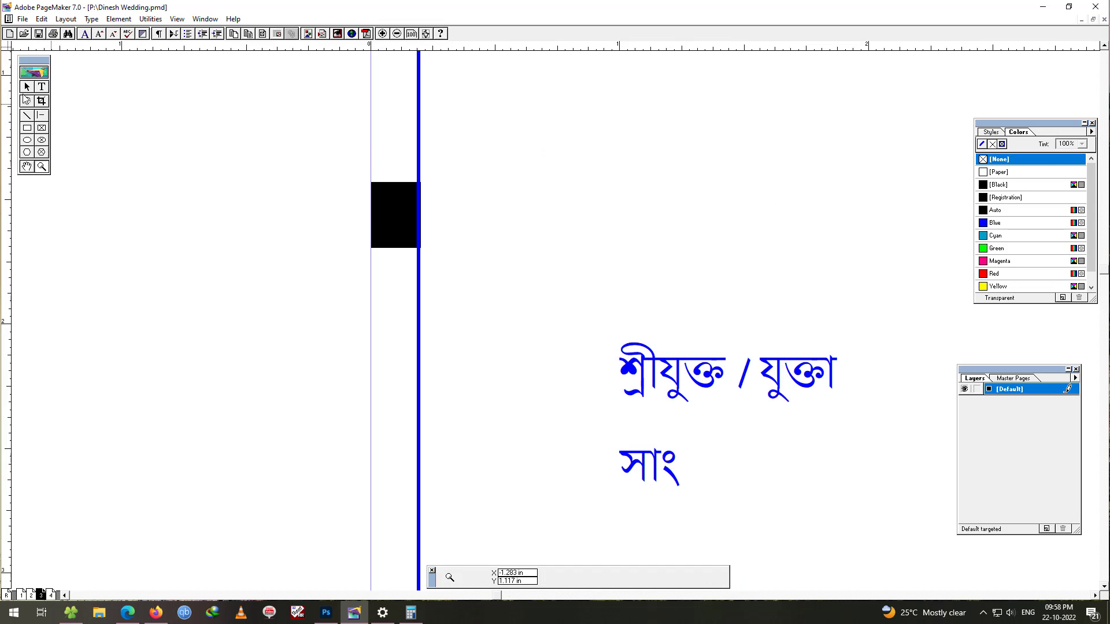
{"action": "left_click", "coordinate": [26, 87]}
{"action": "left_click", "coordinate": [419, 160]}
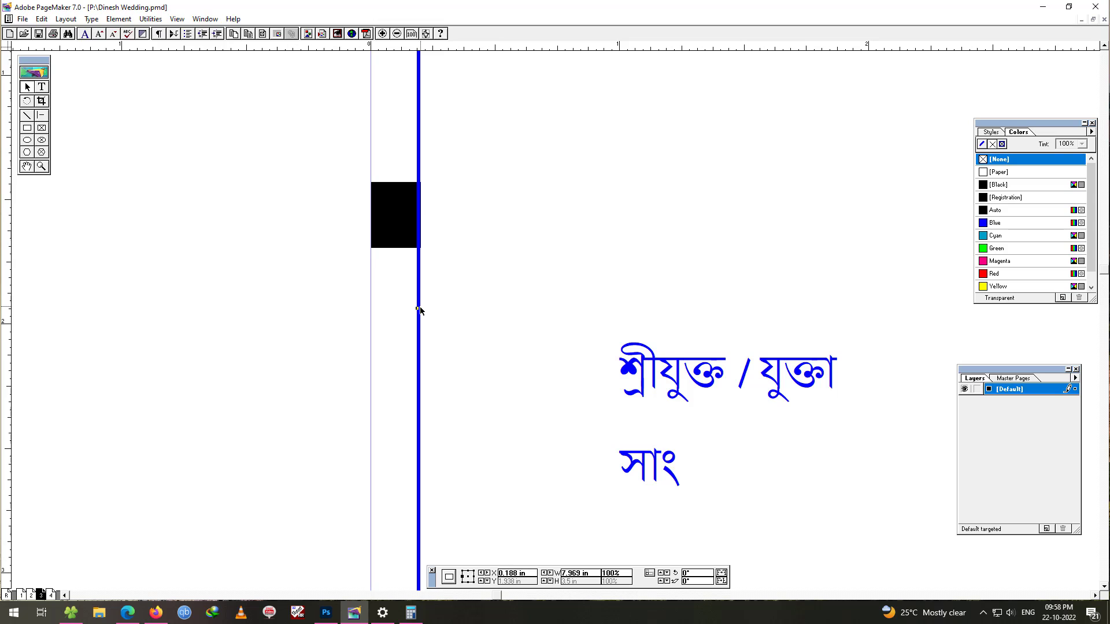
{"action": "mouse_move", "coordinate": [418, 312]}
{"action": "left_mouse_down"}
{"action": "mouse_move", "coordinate": [433, 312]}
{"action": "mouse_move", "coordinate": [421, 313]}
{"action": "left_mouse_up"}
{"action": "left_click", "coordinate": [465, 285]}
{"action": "key", "text": "ctrl+1"}
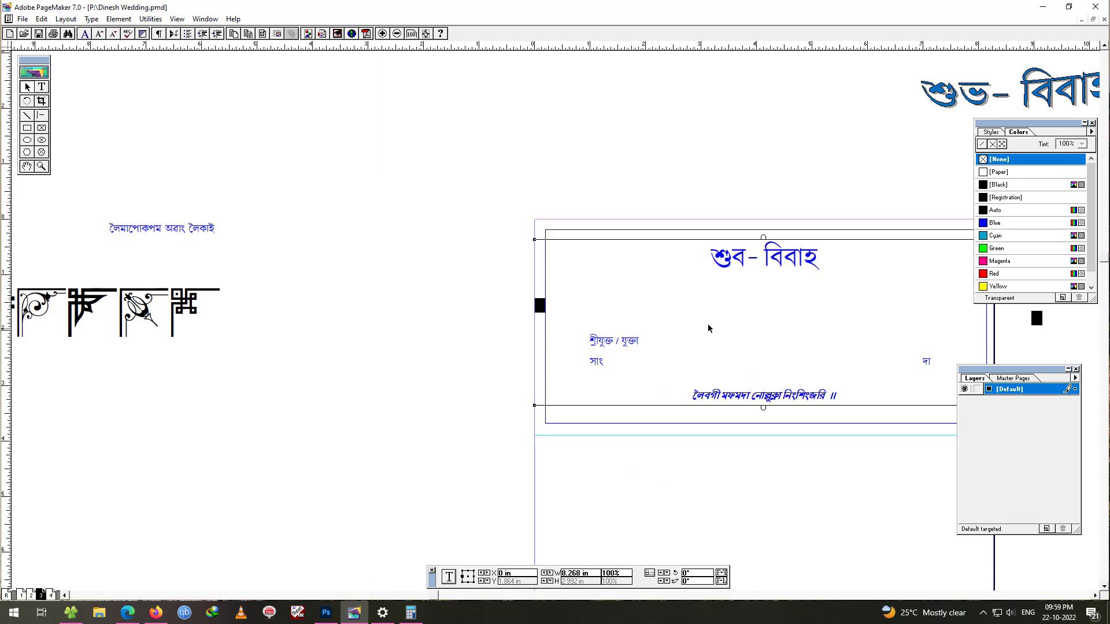
- Place the other black square against the page's right edge and pull the border's right side to its inner edge, about 7.86 in wide overall
{"action": "left_click_drag", "start_coordinate": [804, 325], "coordinate": [348, 320]}
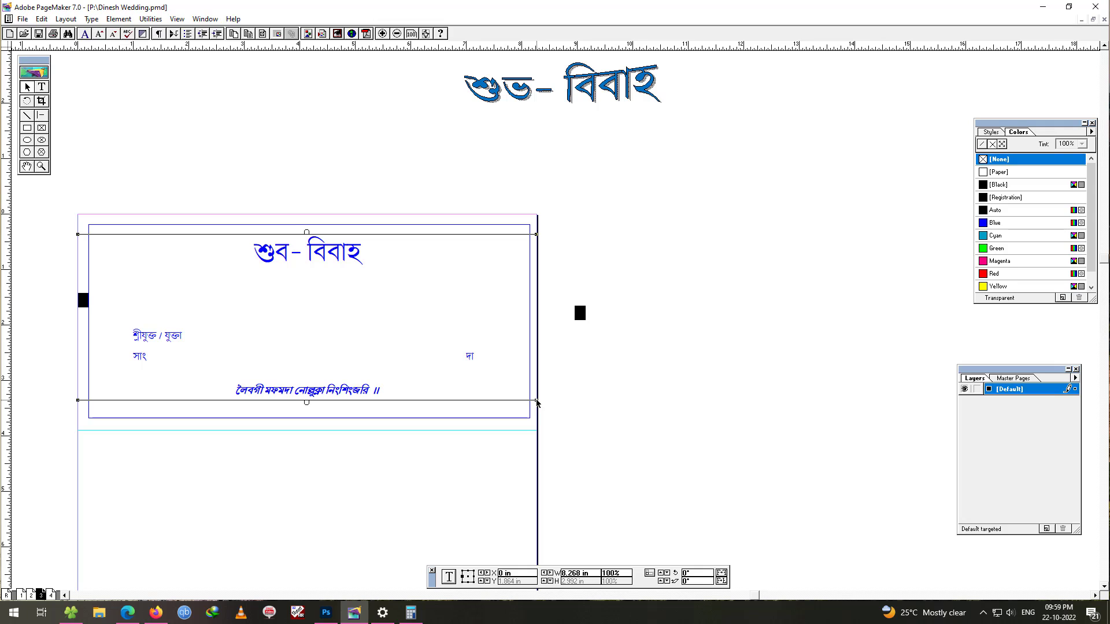
{"action": "left_click_drag", "start_coordinate": [581, 315], "coordinate": [532, 316]}
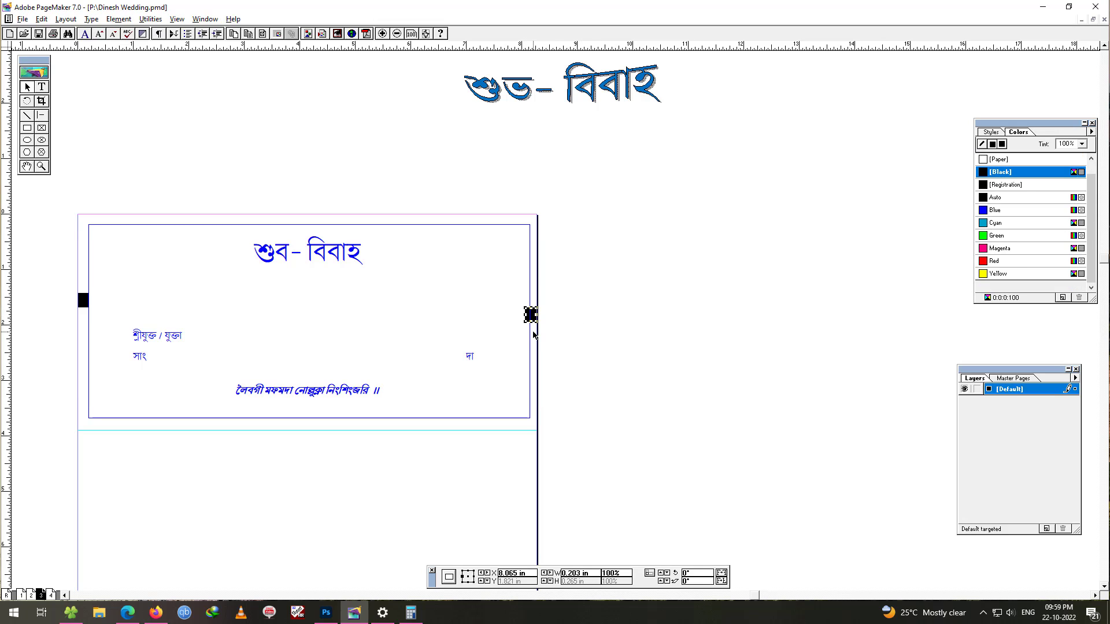
{"action": "left_click", "coordinate": [531, 270]}
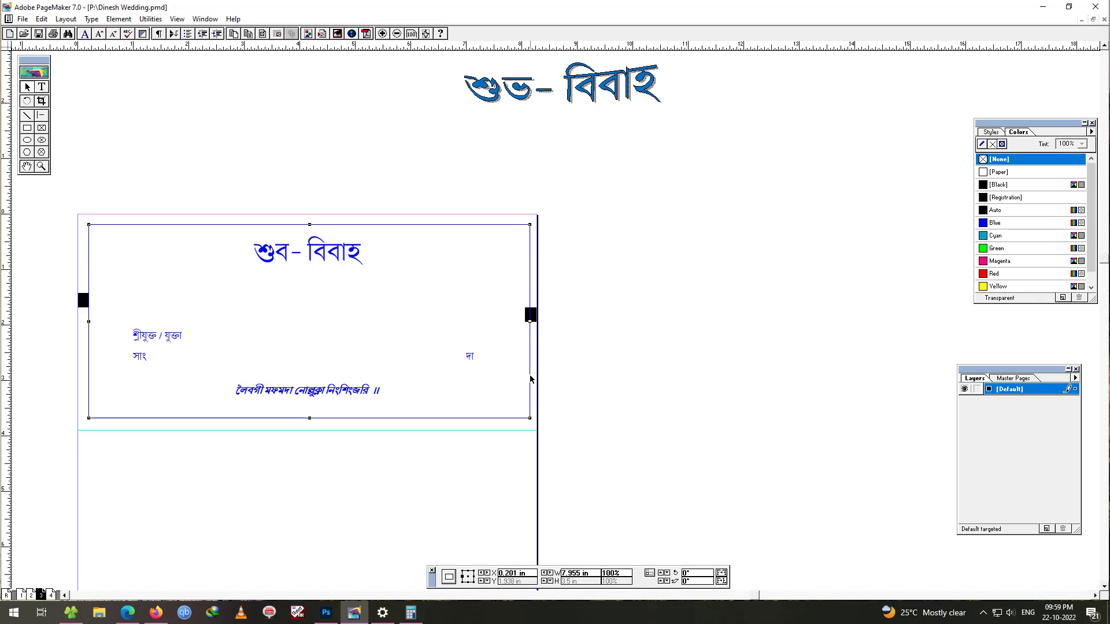
{"action": "key", "text": "ctrl+plus"}
{"action": "key", "text": "ctrl+plus"}
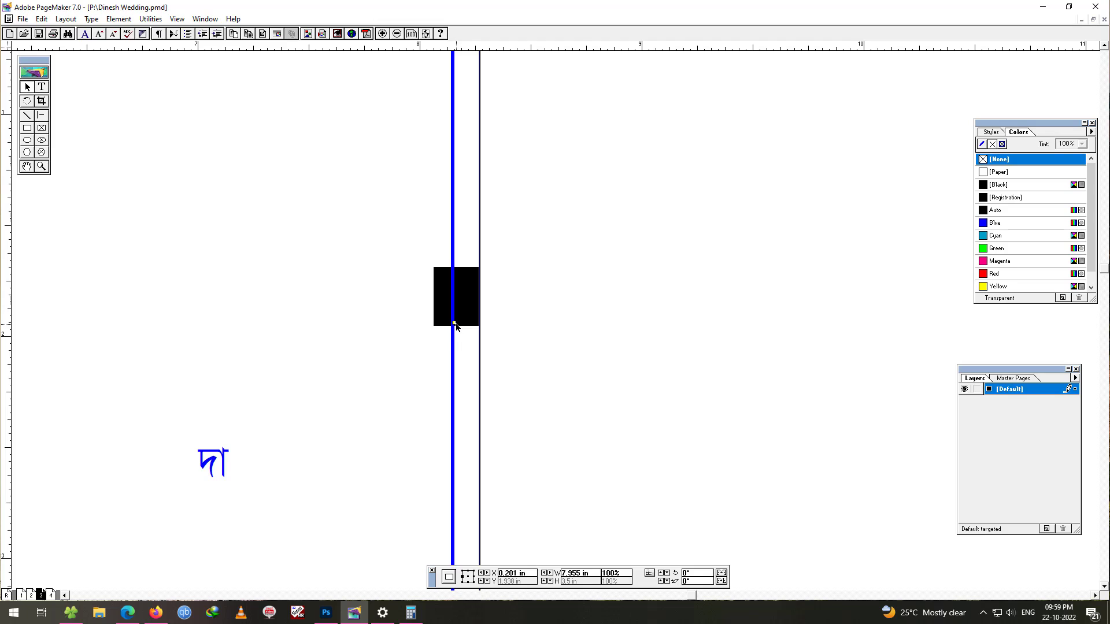
{"action": "left_click_drag", "start_coordinate": [454, 322], "coordinate": [434, 330]}
{"action": "left_click", "coordinate": [550, 327]}
{"action": "key", "text": "ctrl+1"}
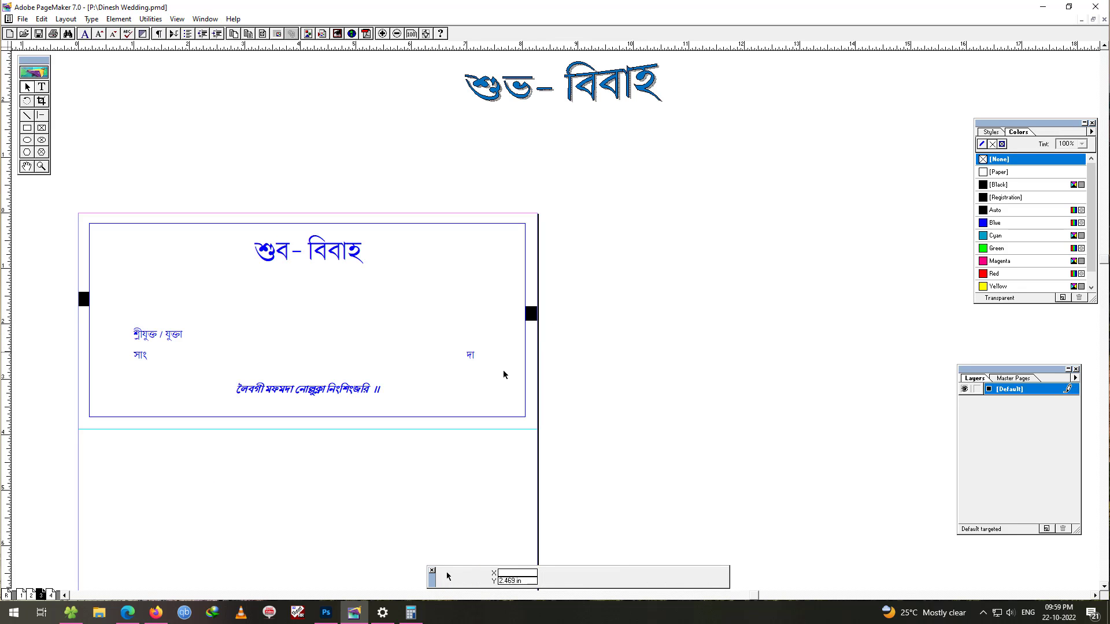
{"action": "left_click", "coordinate": [87, 317]}
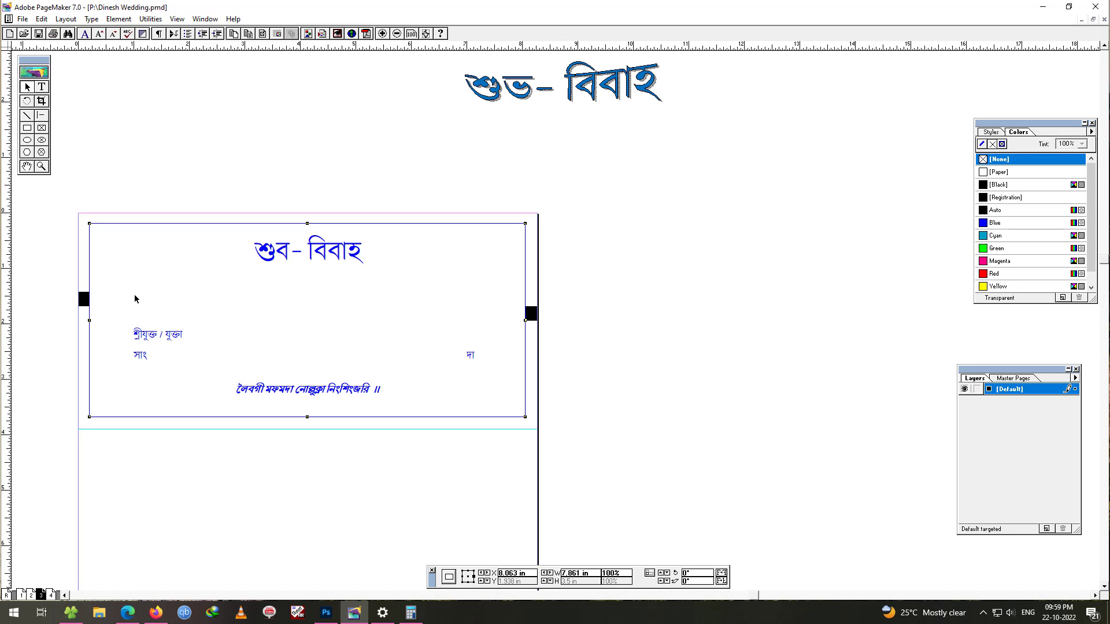
{"action": "left_click", "coordinate": [536, 315]}
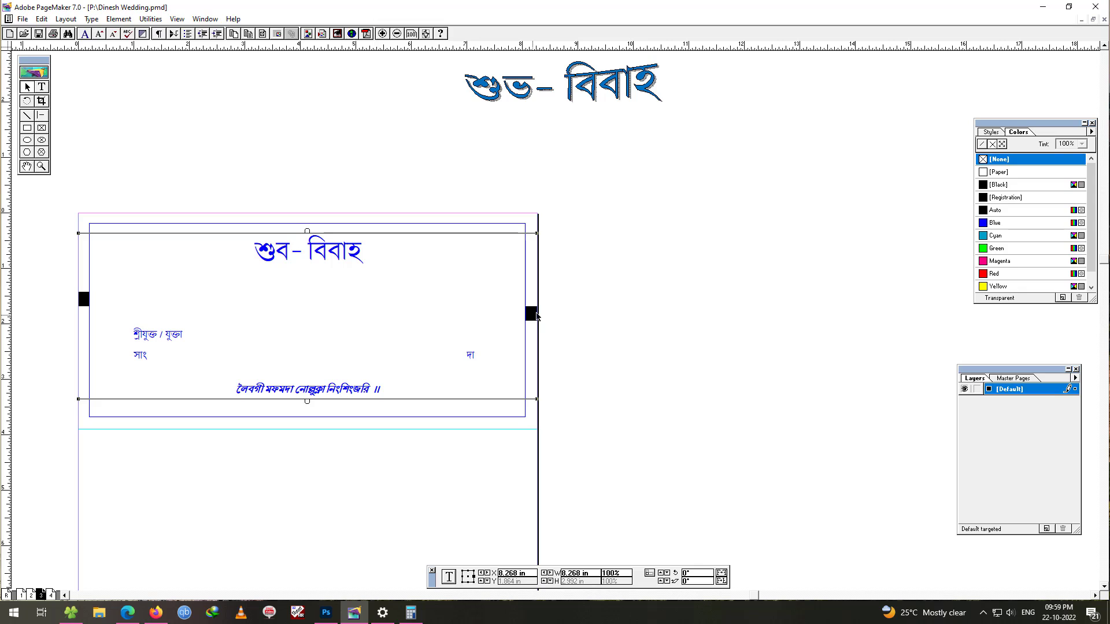
{"action": "left_click", "coordinate": [556, 354]}
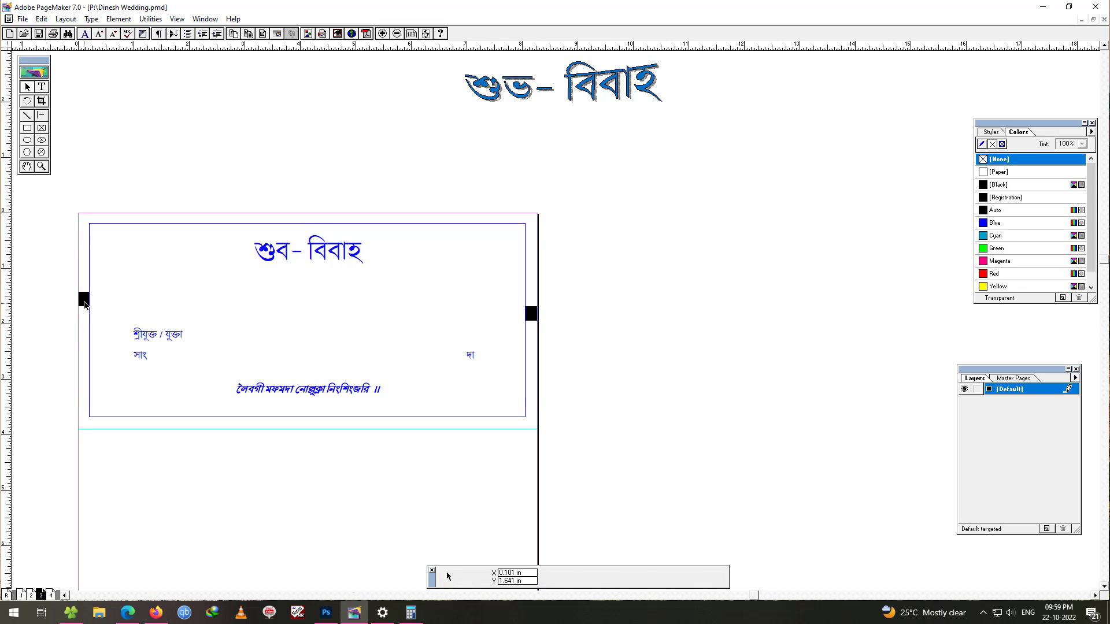
{"action": "left_click", "coordinate": [83, 311]}
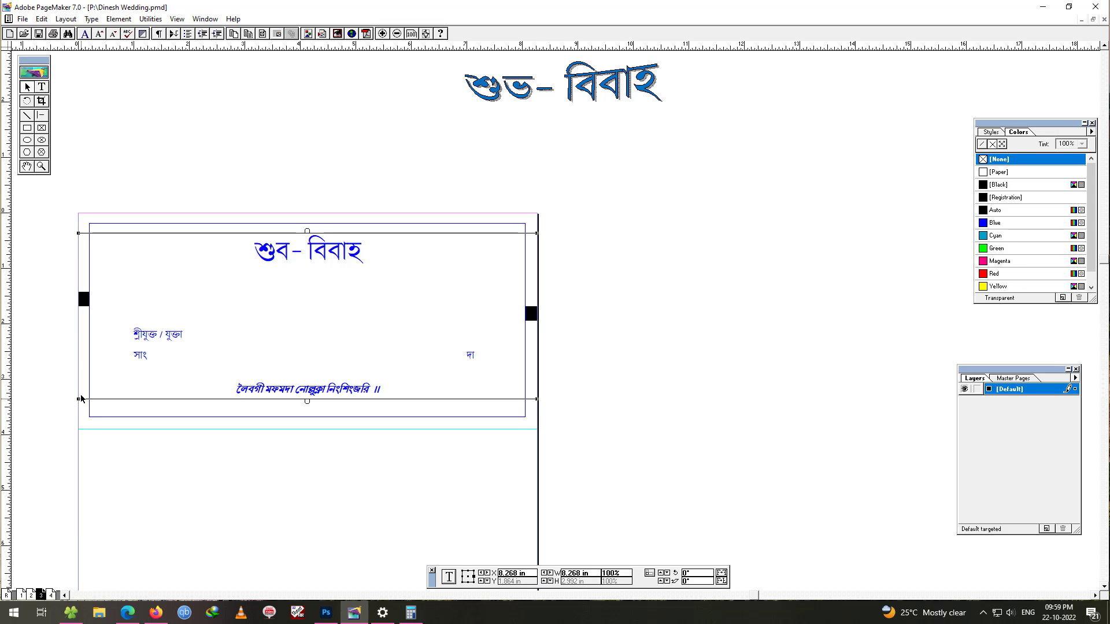
{"action": "left_click", "coordinate": [38, 304]}
{"action": "left_click_drag", "start_coordinate": [91, 307], "coordinate": [91, 306]}
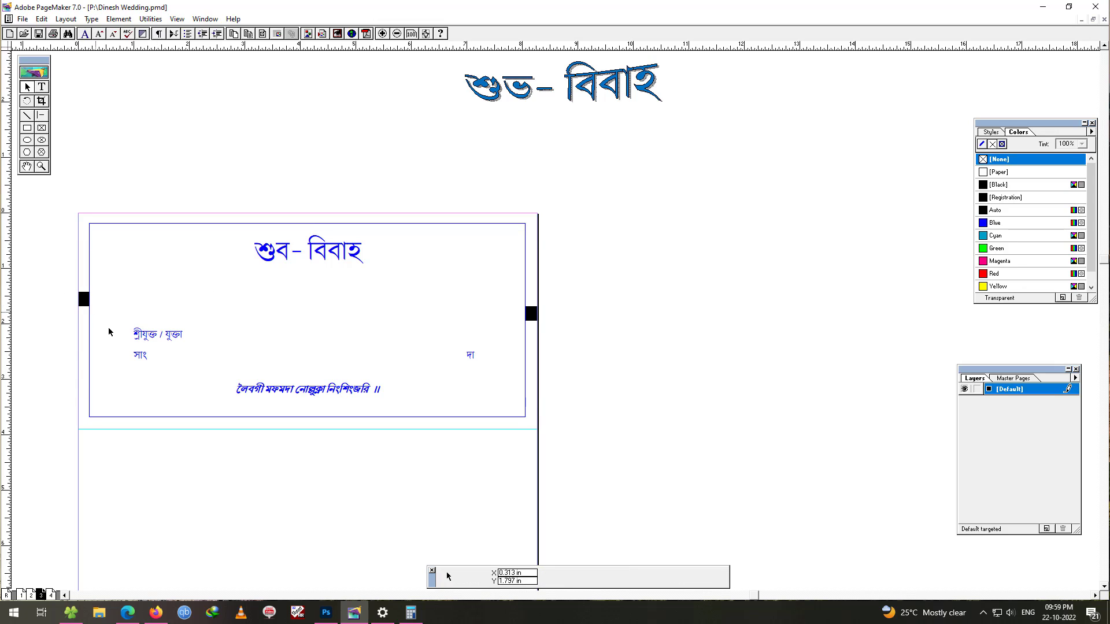
- Give the border rectangle a 5pt double-line stroke with a thick outer and a thin inner line
{"action": "left_click", "coordinate": [428, 223]}
{"action": "left_click", "coordinate": [119, 19]}
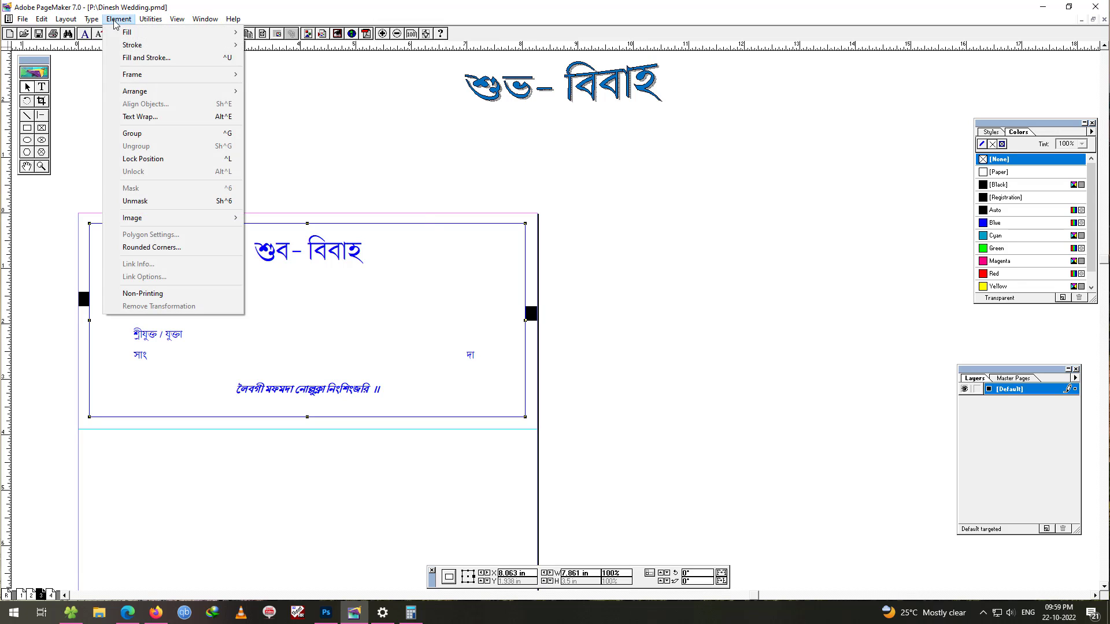
{"action": "mouse_move", "coordinate": [143, 46]}
{"action": "left_click", "coordinate": [292, 185]}
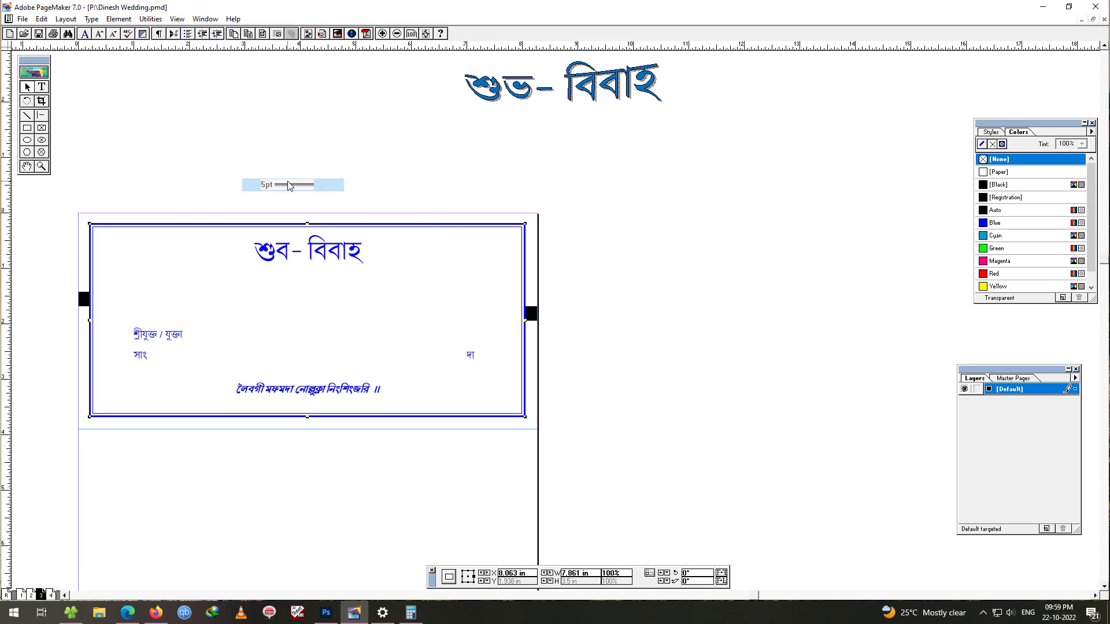
{"action": "left_click", "coordinate": [626, 242]}
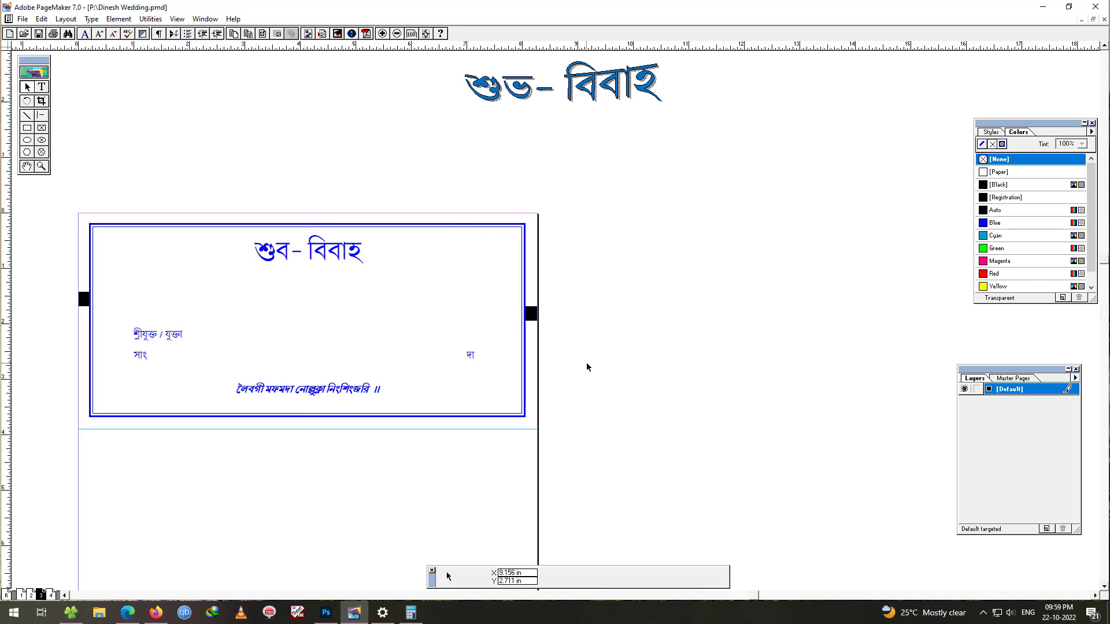
{"action": "left_click_drag", "start_coordinate": [610, 366], "coordinate": [652, 213]}
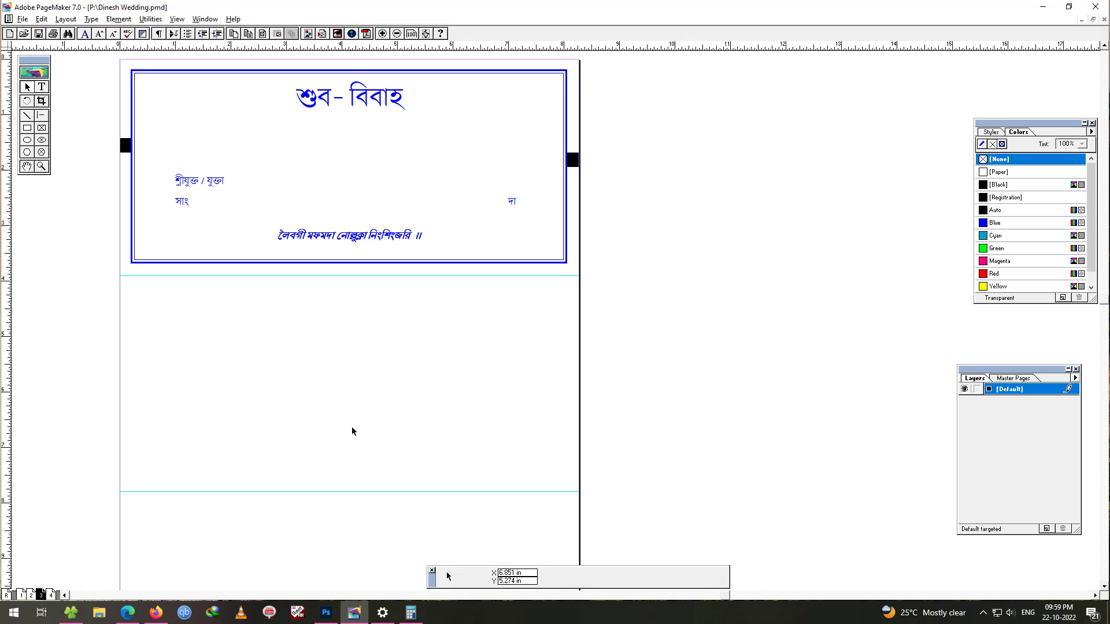
- Copy the middle section's heading "-ঃ হৈজিংপোৎ ঃ-" and its two date lines from page 2 and paste them onto page 3
{"action": "left_click", "coordinate": [161, 263]}
{"action": "left_click", "coordinate": [311, 106]}
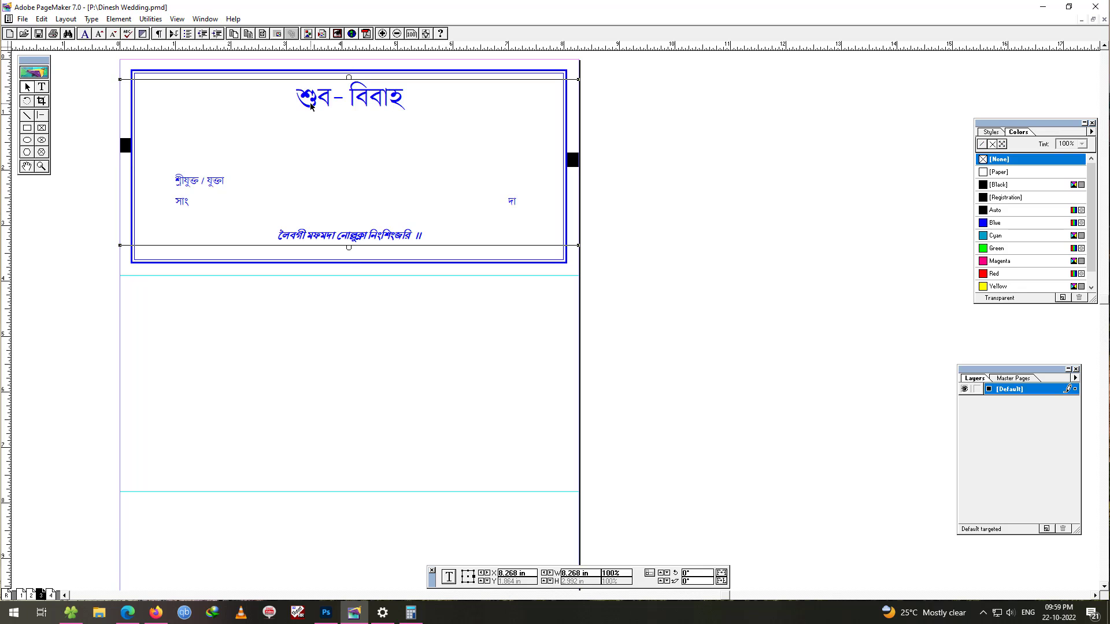
{"action": "left_click", "coordinate": [32, 595]}
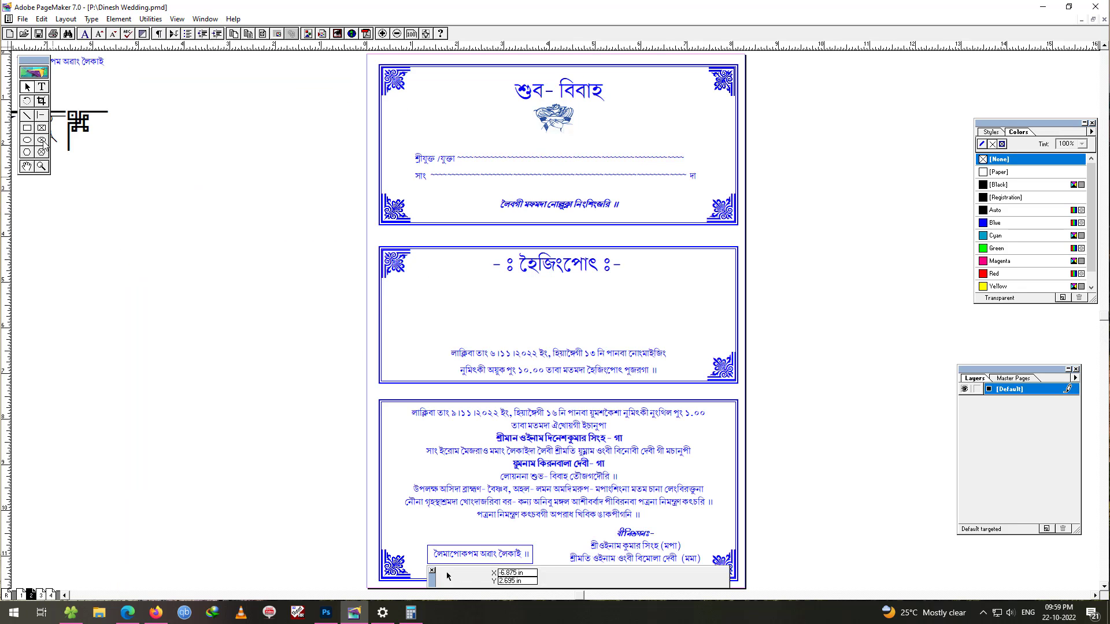
{"action": "left_click", "coordinate": [42, 90]}
{"action": "left_click_drag", "start_coordinate": [492, 260], "coordinate": [665, 382]}
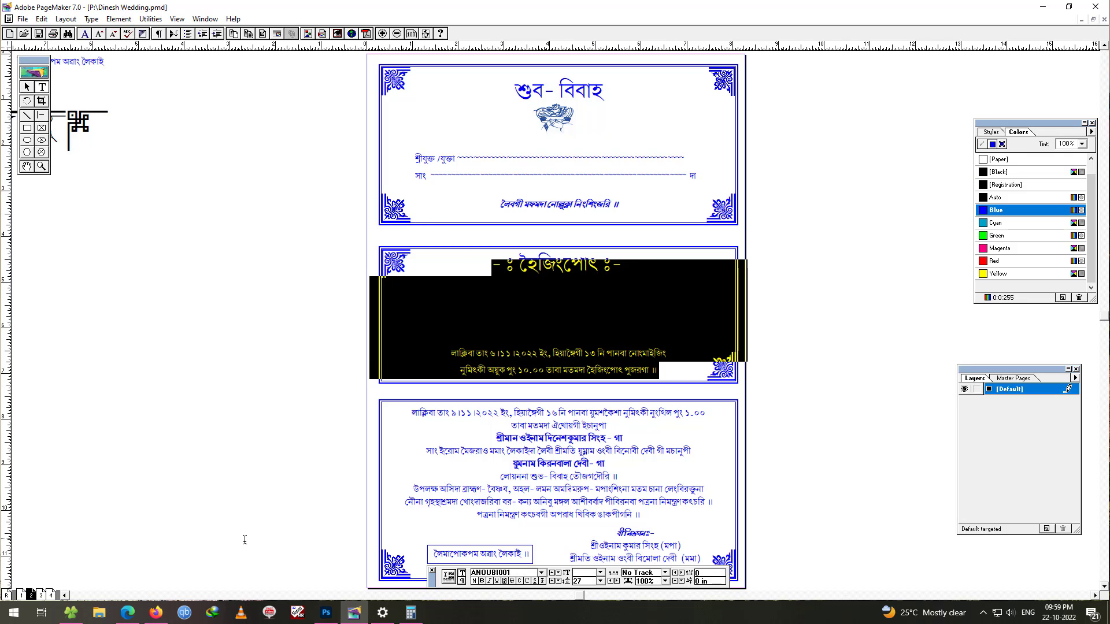
{"action": "left_click", "coordinate": [41, 595]}
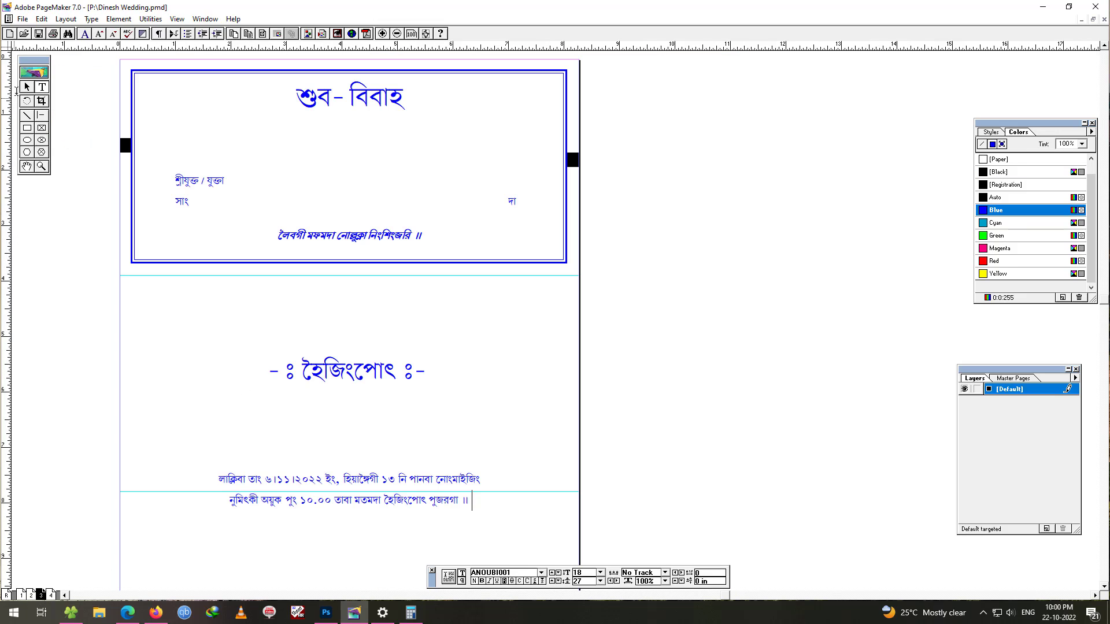
- Move the pasted heading and date text block up into the middle section, setting the heading just under the upper guide
{"action": "left_click", "coordinate": [26, 87]}
{"action": "left_click", "coordinate": [337, 377]}
{"action": "left_click_drag", "start_coordinate": [337, 377], "coordinate": [335, 323]}
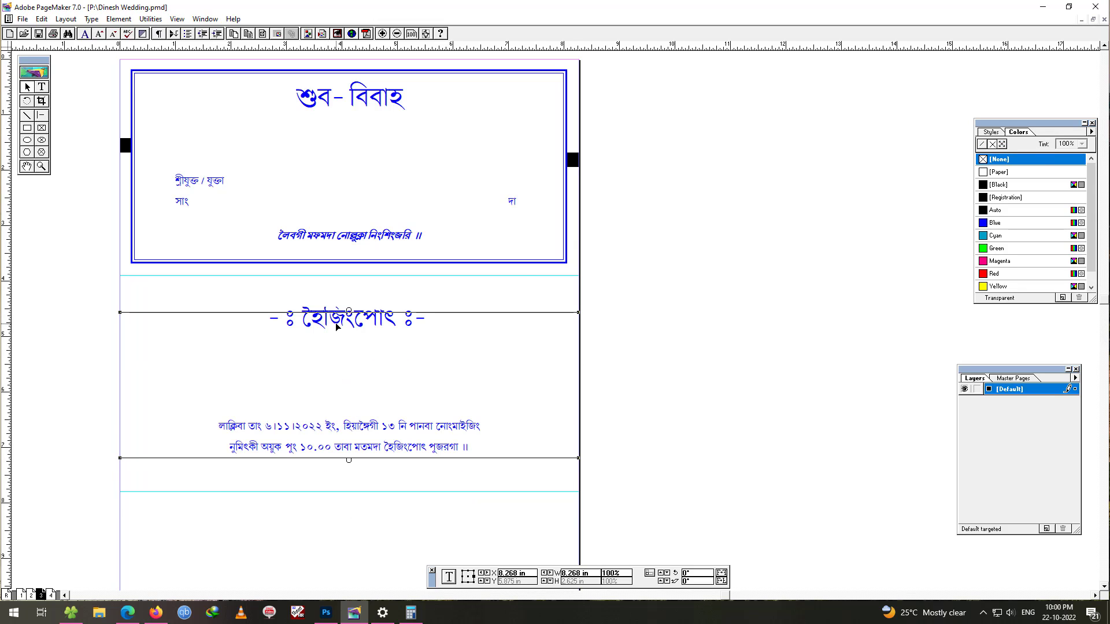
{"action": "key", "text": "Up"}
{"action": "key", "text": "Up"}
{"action": "key", "text": "Up"}
{"action": "key", "text": "Up"}
{"action": "key", "text": "Up"}
{"action": "key", "text": "Up"}
{"action": "key", "text": "Up"}
{"action": "key", "text": "Up"}
{"action": "key", "text": "Up"}
{"action": "key", "text": "Up"}
{"action": "key", "text": "Up"}
{"action": "key", "text": "Up"}
{"action": "key", "text": "Up"}
{"action": "key", "text": "Up"}
{"action": "key", "text": "Up"}
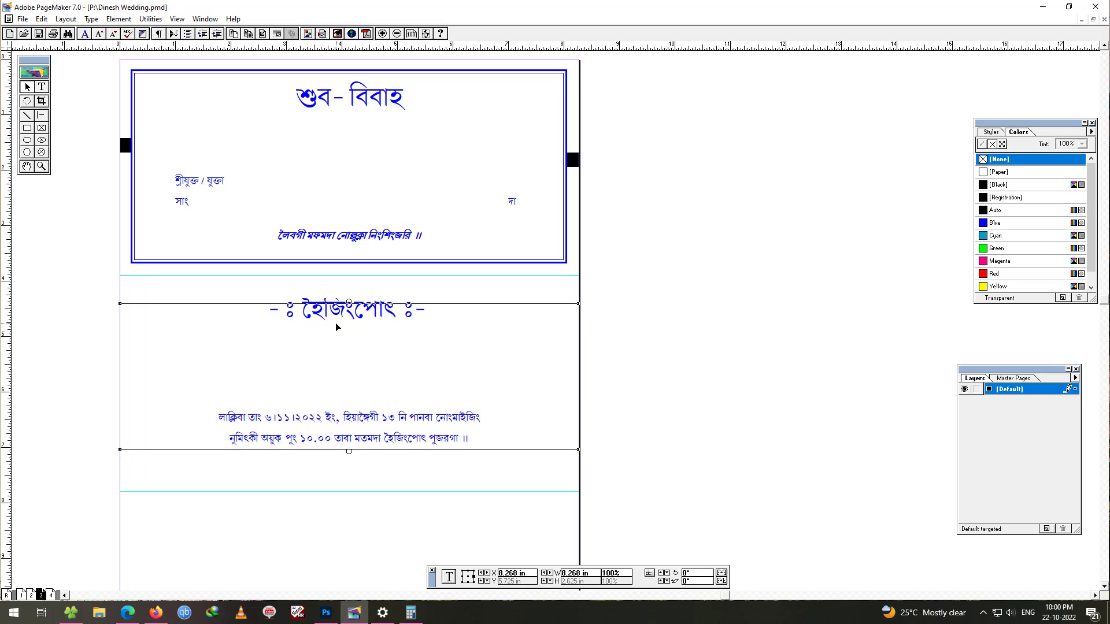
{"action": "key", "text": "Up"}
{"action": "key", "text": "Up"}
{"action": "key", "text": "Up"}
{"action": "key", "text": "Up"}
{"action": "key", "text": "Up"}
{"action": "key", "text": "Up"}
{"action": "key", "text": "Up"}
{"action": "key", "text": "Up"}
{"action": "key", "text": "Up"}
{"action": "key", "text": "Up"}
{"action": "key", "text": "Up"}
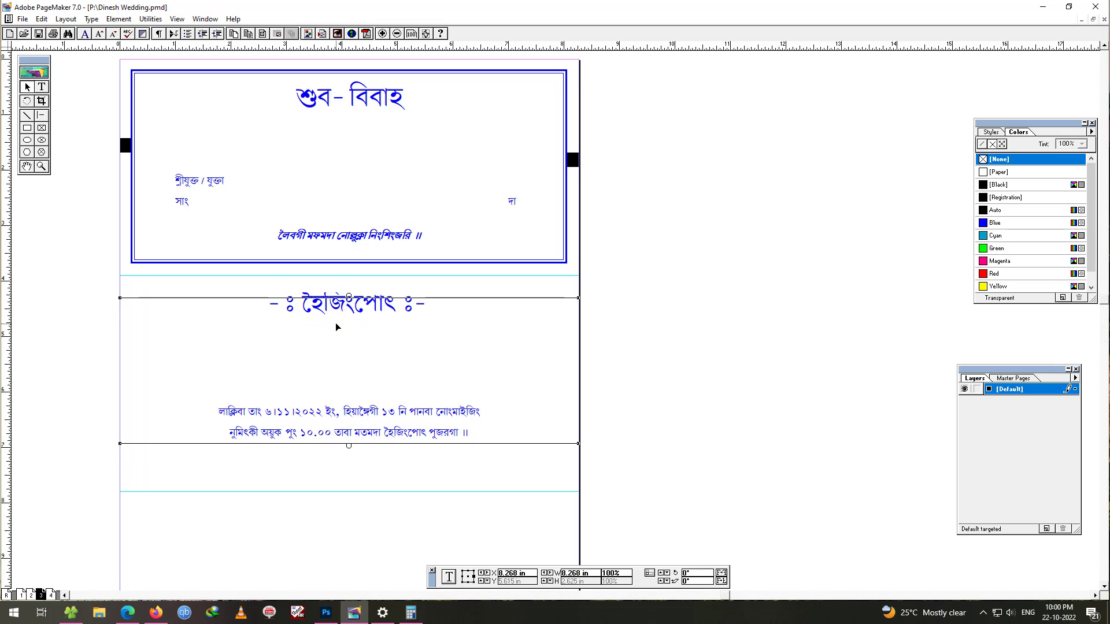
{"action": "key", "text": "Down"}
{"action": "key", "text": "Down"}
{"action": "key", "text": "Down"}
{"action": "key", "text": "Down"}
{"action": "key", "text": "Down"}
{"action": "key", "text": "Down"}
{"action": "key", "text": "Down"}
{"action": "key", "text": "Down"}
{"action": "key", "text": "Down"}
{"action": "key", "text": "Down"}
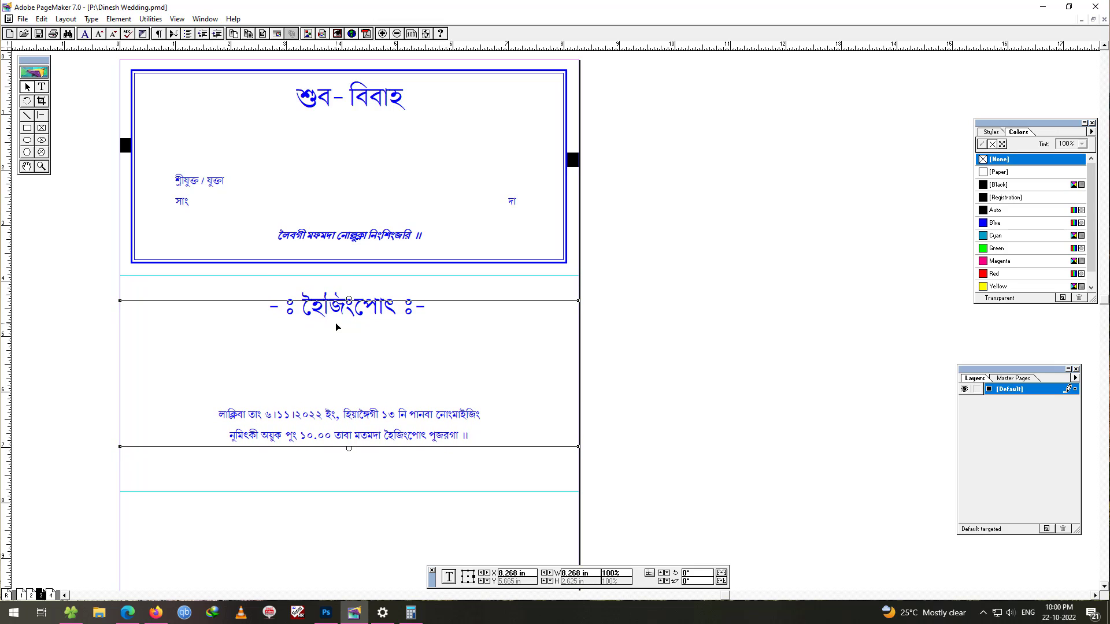
{"action": "left_click", "coordinate": [753, 314]}
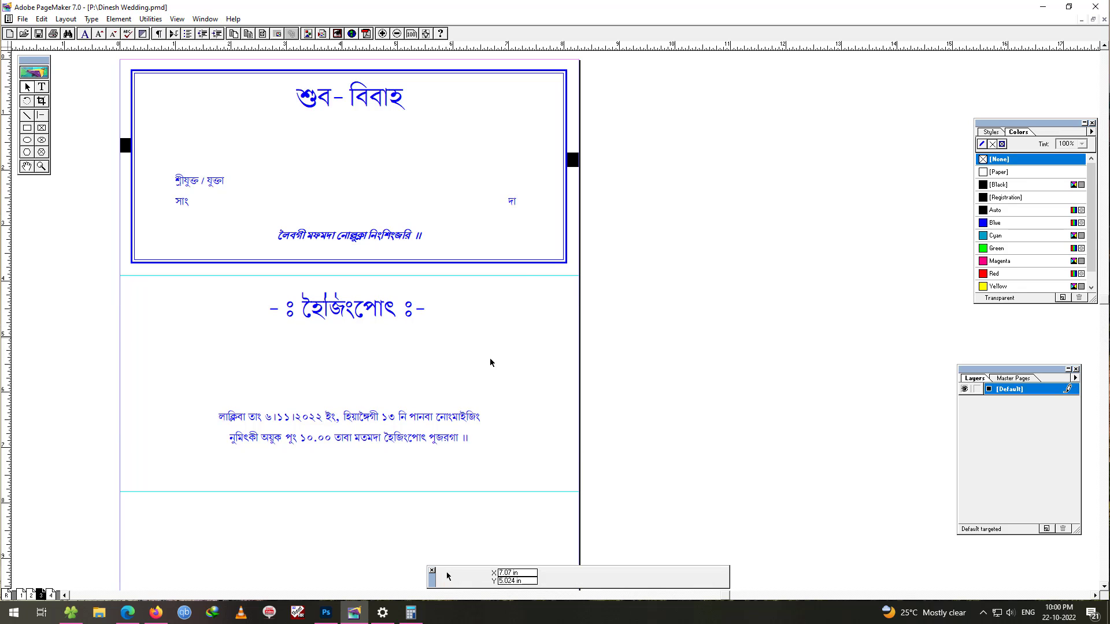
- Copy the main invitation paragraph from page 2's third section and paste it into the lower section of page 3
{"action": "left_click", "coordinate": [31, 596]}
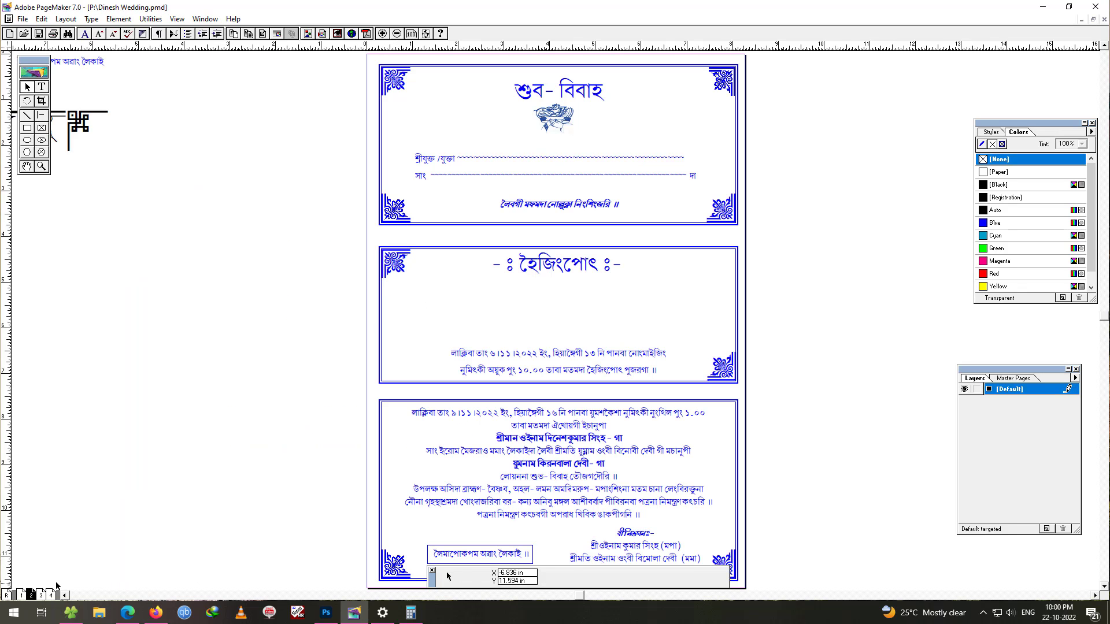
{"action": "left_click", "coordinate": [40, 86]}
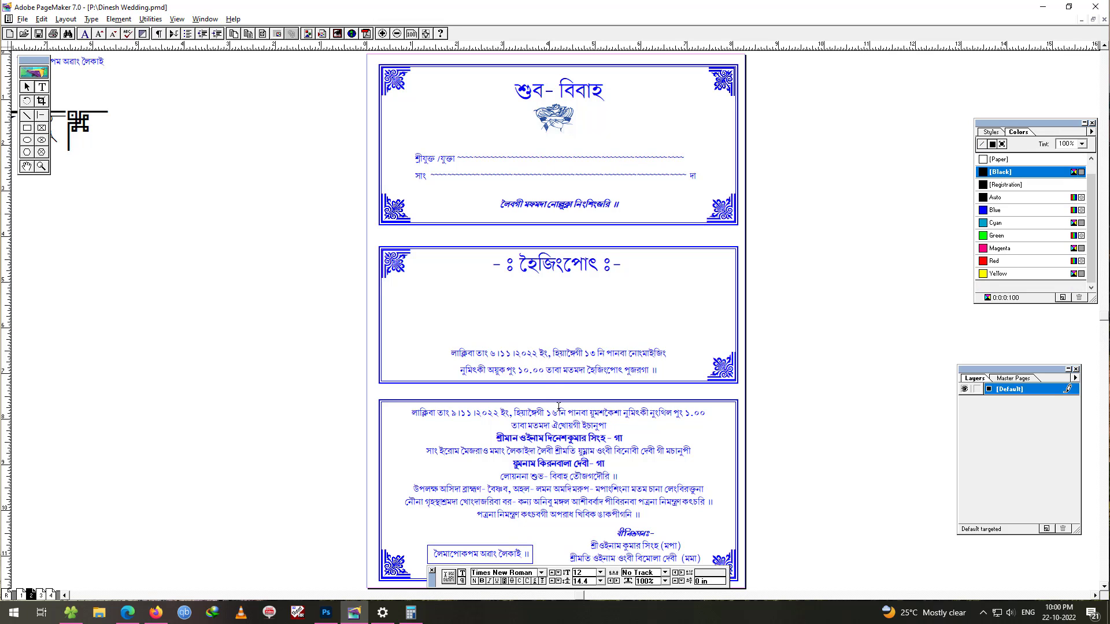
{"action": "scroll", "coordinate": [559, 406], "scroll_direction": "down", "scroll_amount": 5}
{"action": "left_click_drag", "start_coordinate": [370, 276], "coordinate": [636, 395]}
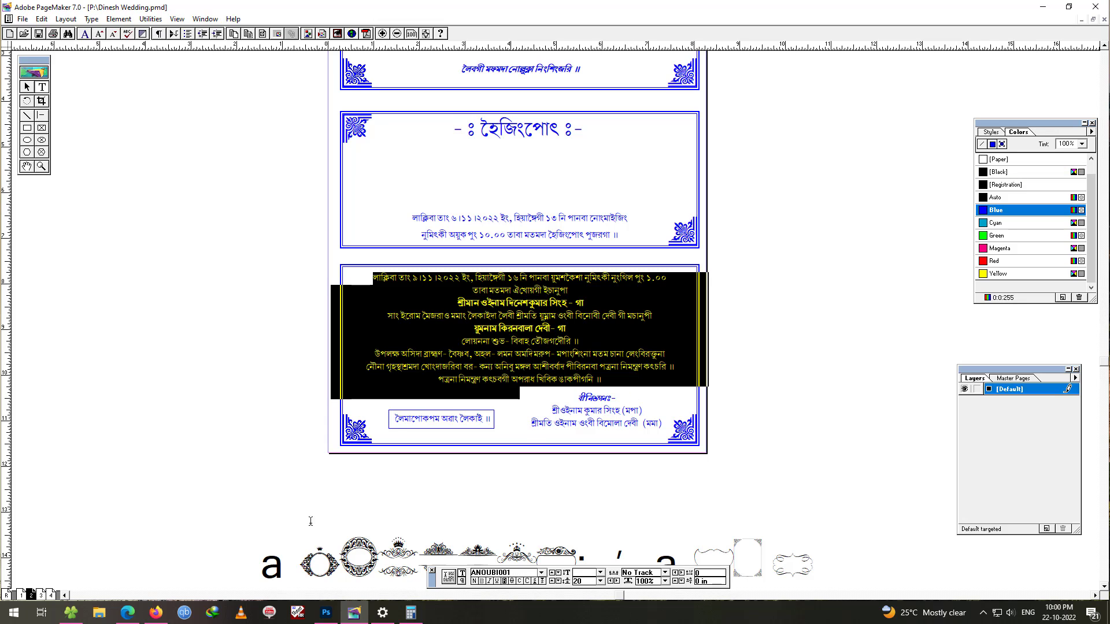
{"action": "left_click", "coordinate": [41, 596]}
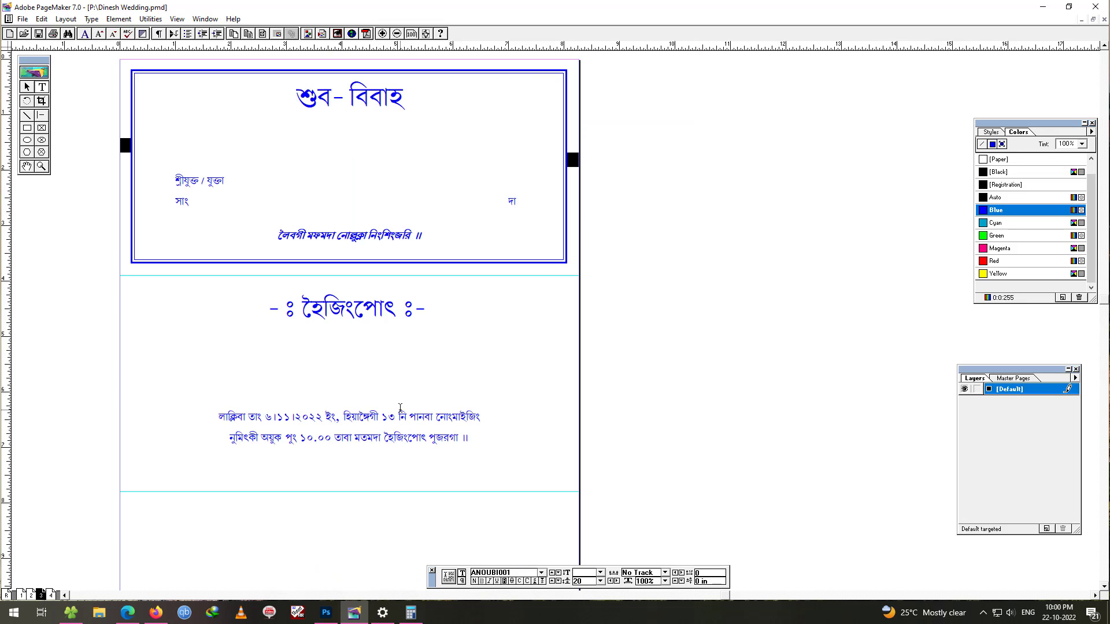
{"action": "scroll", "coordinate": [178, 520], "scroll_direction": "down", "scroll_amount": 10}
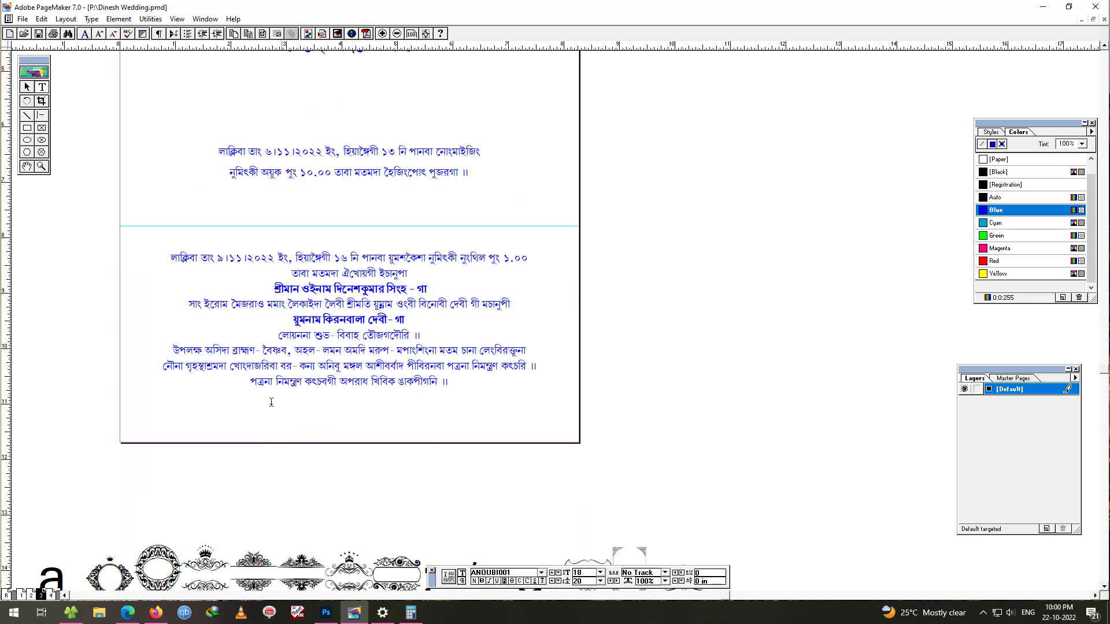
- Raise the pasted invitation paragraph slightly toward the second guide and fit the whole page in view
{"action": "left_click", "coordinate": [27, 89]}
{"action": "left_click", "coordinate": [338, 313]}
{"action": "left_click_drag", "start_coordinate": [337, 312], "coordinate": [338, 306]}
{"action": "left_click", "coordinate": [742, 260]}
{"action": "key", "text": "ctrl+0"}
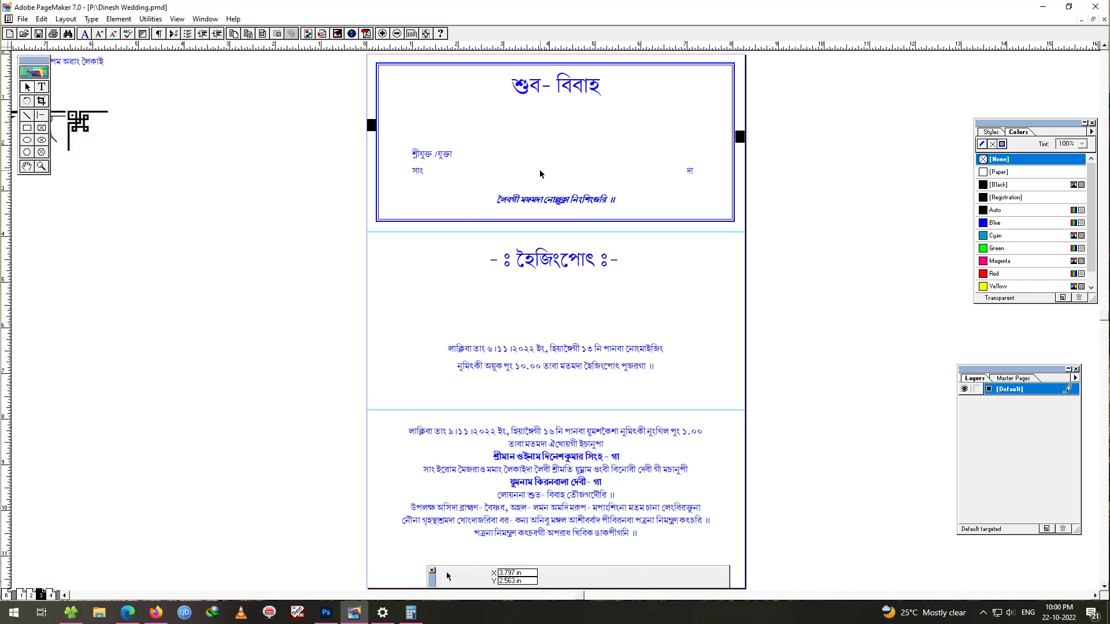
- Duplicate the first section's border and move the copy straight down around the middle section's text, centred at Y 5.838 in
{"action": "left_click", "coordinate": [411, 222]}
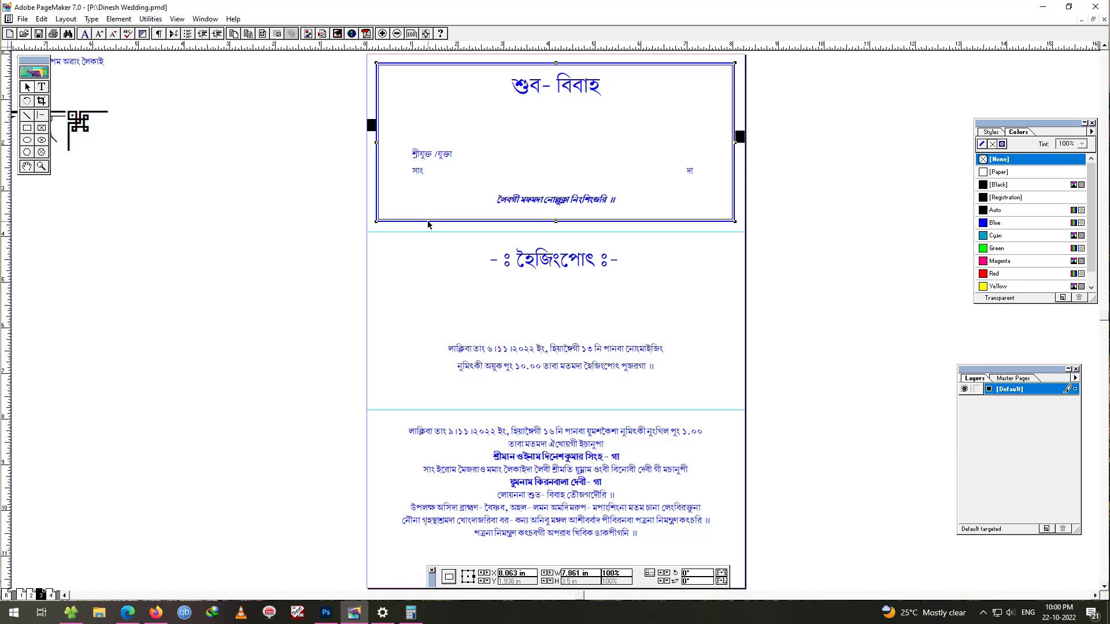
{"action": "key", "text": "ctrl+Down"}
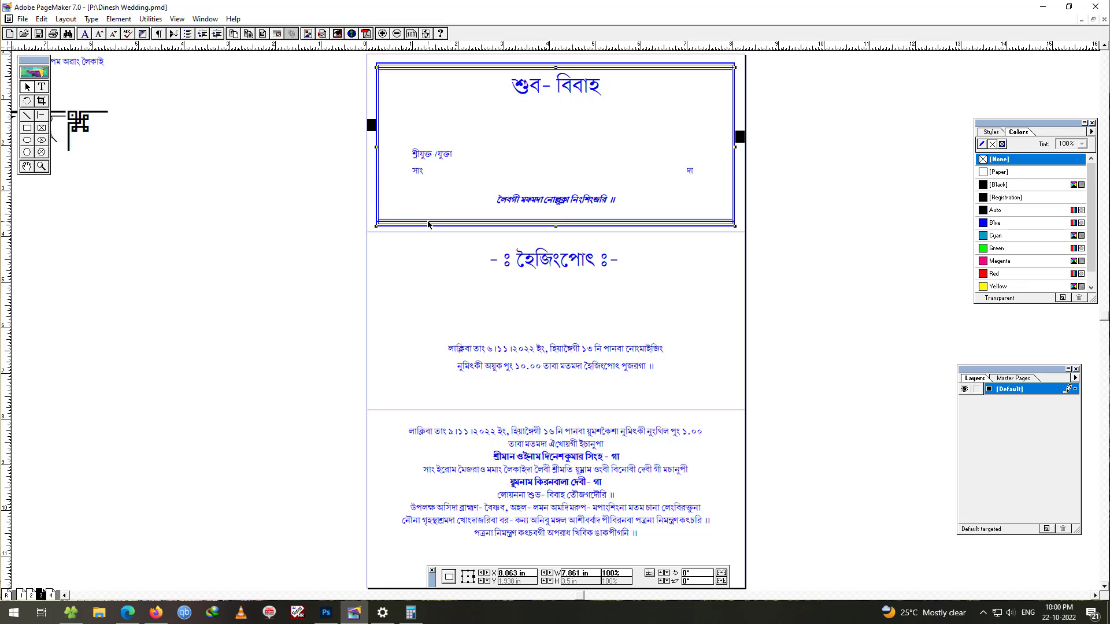
{"action": "key", "text": "ctrl+Down"}
{"action": "key", "text": "ctrl+Down"}
{"action": "key", "text": "ctrl+Down"}
{"action": "key", "text": "ctrl+Down"}
{"action": "key", "text": "ctrl+Down"}
{"action": "key", "text": "ctrl+Down"}
{"action": "key", "text": "ctrl+Down"}
{"action": "key", "text": "ctrl+Down"}
{"action": "key", "text": "ctrl+Down"}
{"action": "key", "text": "ctrl+Down"}
{"action": "key", "text": "ctrl+Down"}
{"action": "key", "text": "ctrl+Down"}
{"action": "key", "text": "ctrl+Down"}
{"action": "key", "text": "ctrl+Down"}
{"action": "key", "text": "ctrl+Down"}
{"action": "key", "text": "ctrl+Down"}
{"action": "key", "text": "ctrl+Down"}
{"action": "key", "text": "ctrl+Down"}
{"action": "key", "text": "ctrl+Down"}
{"action": "key", "text": "ctrl+Down"}
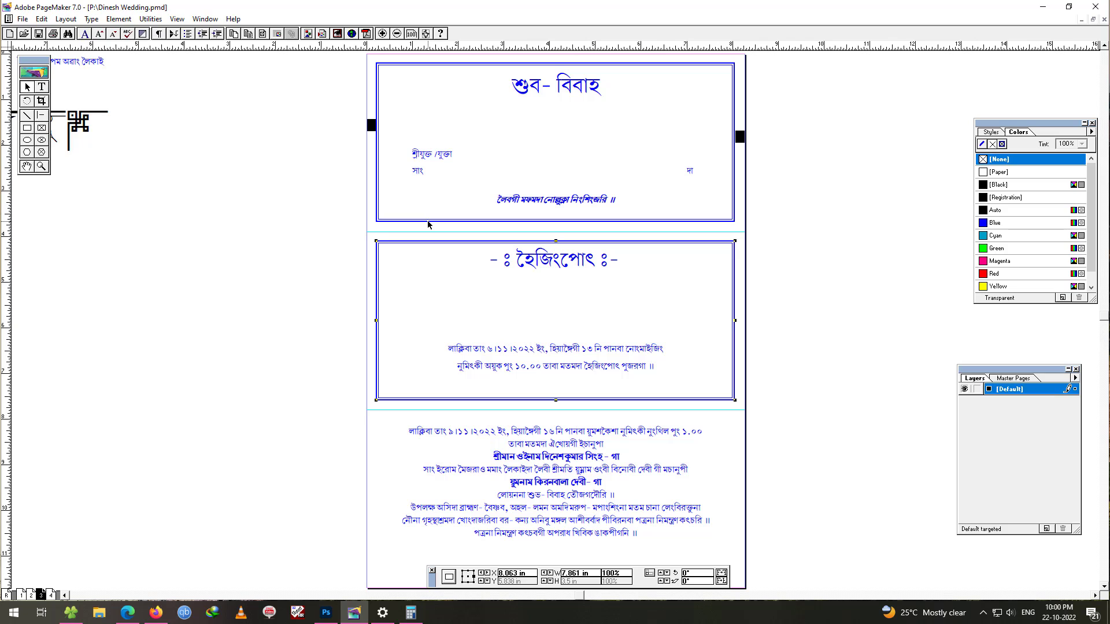
{"action": "key", "text": "Up"}
{"action": "key", "text": "Down"}
- Nudge the middle section's text block down inside its border to Y 5.795 in
{"action": "left_click", "coordinate": [606, 361]}
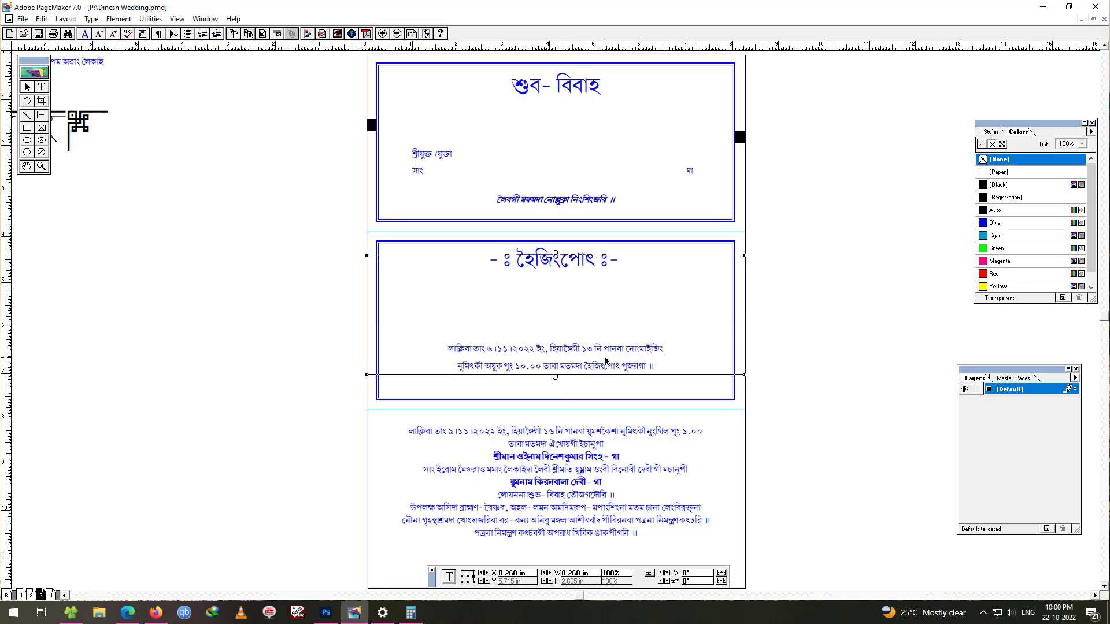
{"action": "key", "text": "Down"}
{"action": "key", "text": "Down"}
{"action": "key", "text": "Down"}
{"action": "key", "text": "Down"}
{"action": "key", "text": "Down"}
{"action": "key", "text": "Down"}
{"action": "key", "text": "Down"}
{"action": "key", "text": "Down"}
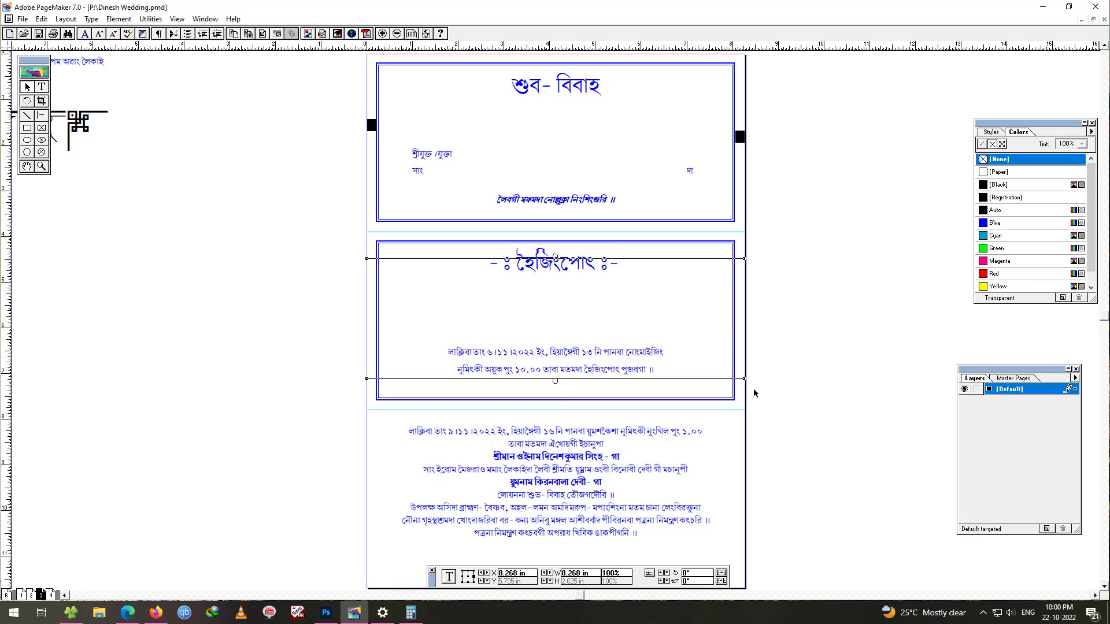
{"action": "left_click", "coordinate": [754, 393]}
- Duplicate the middle border and move the copy straight down around the invitation paragraph, with its upper edge just below the second guide
{"action": "left_click", "coordinate": [633, 241]}
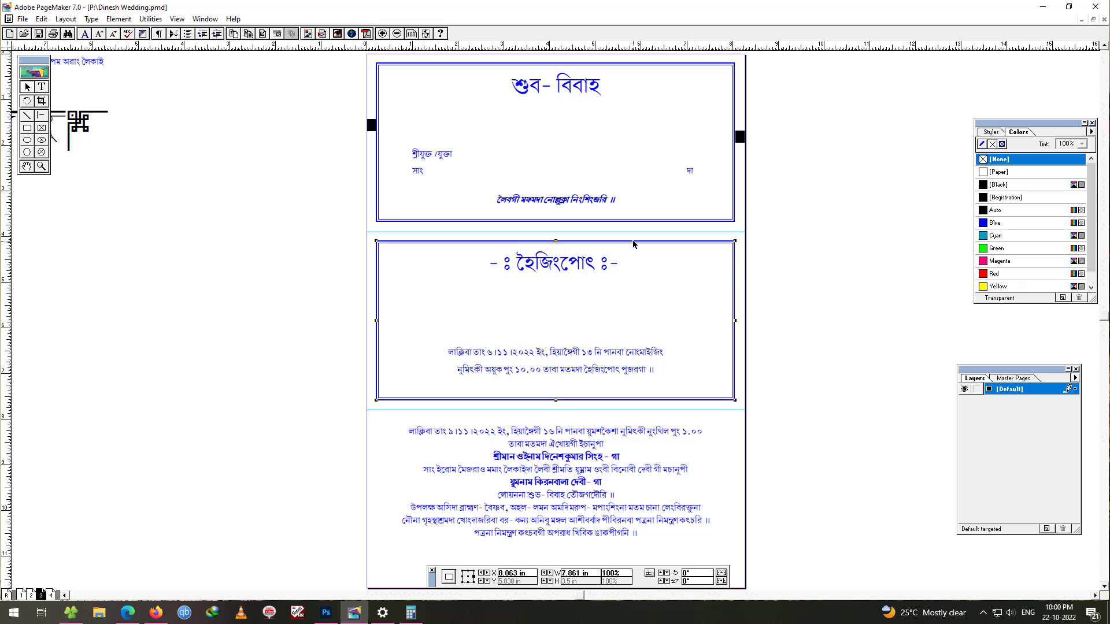
{"action": "key", "text": "ctrl+Down"}
{"action": "key", "text": "ctrl+Down"}
{"action": "key", "text": "ctrl+Down"}
{"action": "key", "text": "ctrl+Down"}
{"action": "key", "text": "ctrl+Down"}
{"action": "key", "text": "ctrl+Down"}
{"action": "key", "text": "ctrl+Down"}
{"action": "key", "text": "ctrl+Down"}
{"action": "key", "text": "ctrl+Down"}
{"action": "key", "text": "ctrl+Down"}
{"action": "key", "text": "ctrl+Down"}
{"action": "key", "text": "ctrl+Down"}
{"action": "key", "text": "ctrl+Down"}
{"action": "key", "text": "ctrl+Down"}
{"action": "key", "text": "ctrl+Down"}
{"action": "key", "text": "ctrl+Down"}
{"action": "key", "text": "ctrl+Down"}
{"action": "key", "text": "ctrl+Down"}
{"action": "key", "text": "ctrl+Down"}
{"action": "key", "text": "ctrl+Down"}
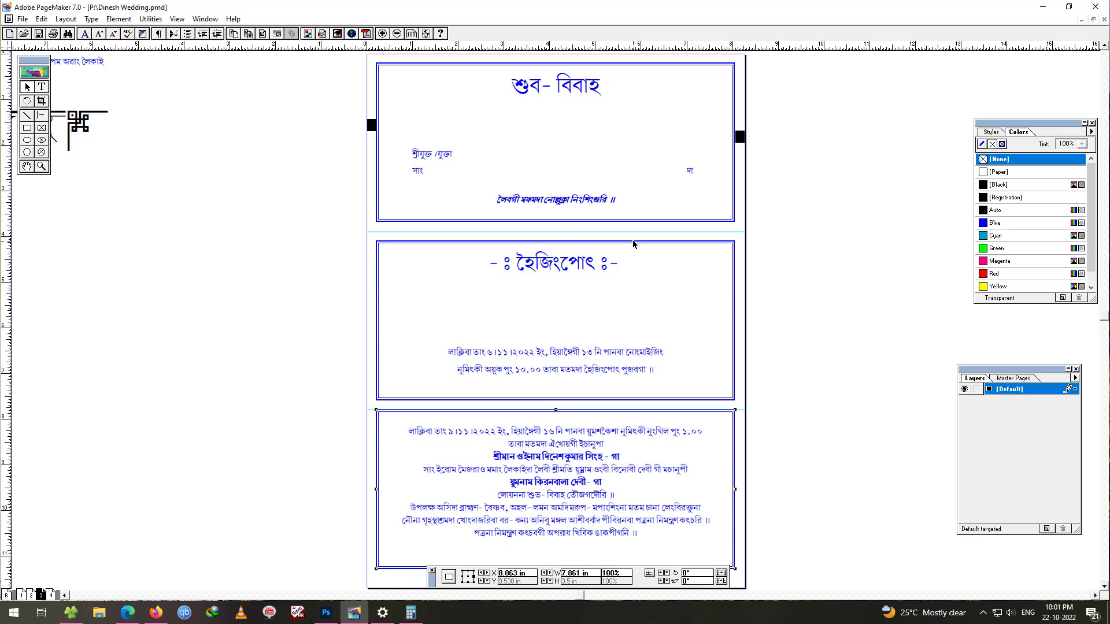
{"action": "key", "text": "ctrl+Down"}
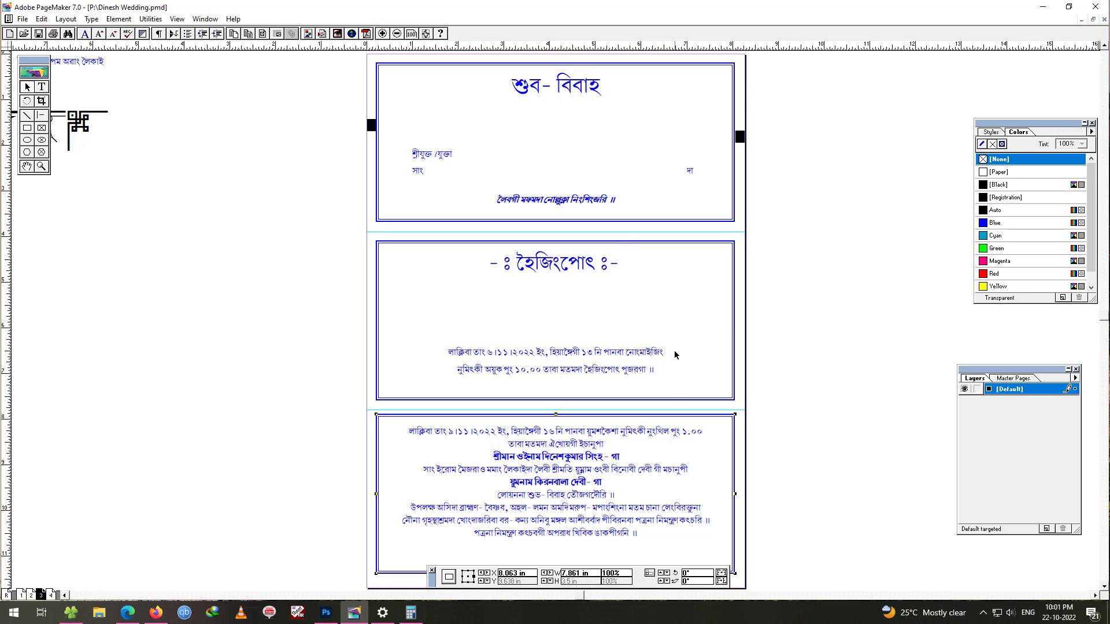
- Stretch the lower edge of the third border down to make it 3.628 in high
{"action": "scroll", "coordinate": [674, 392], "scroll_direction": "down", "scroll_amount": 3}
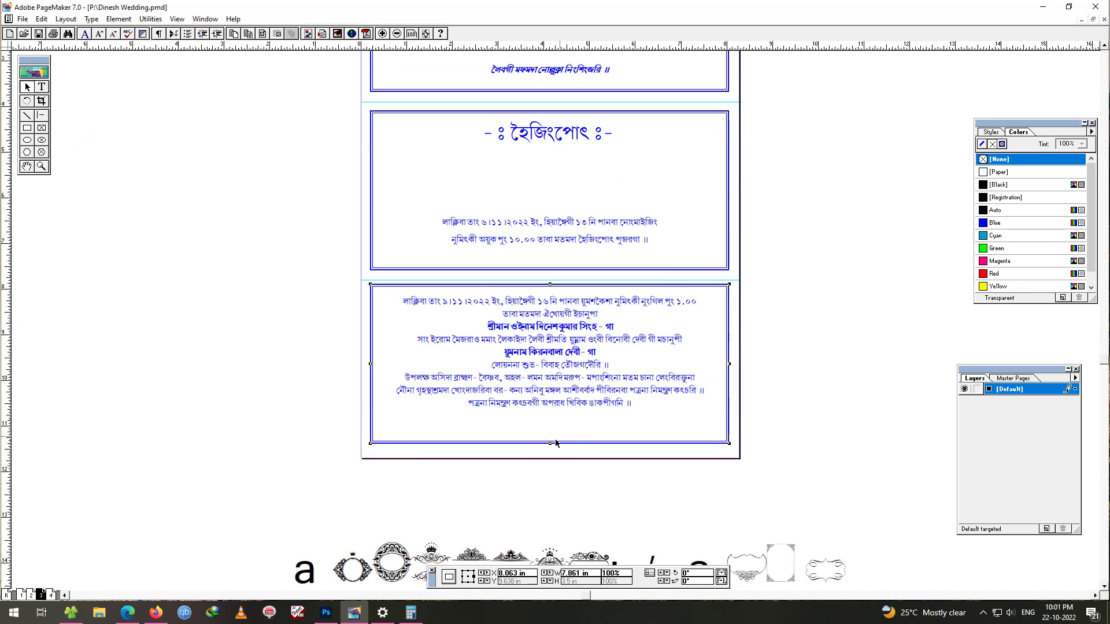
{"action": "left_click_drag", "start_coordinate": [550, 446], "coordinate": [552, 453]}
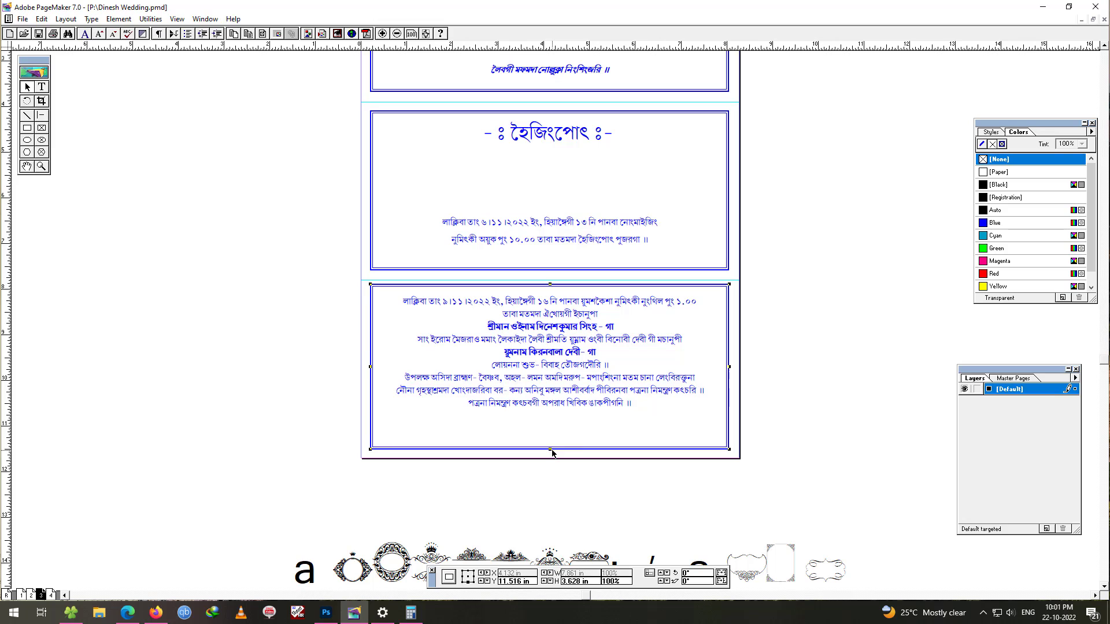
{"action": "left_click", "coordinate": [758, 389]}
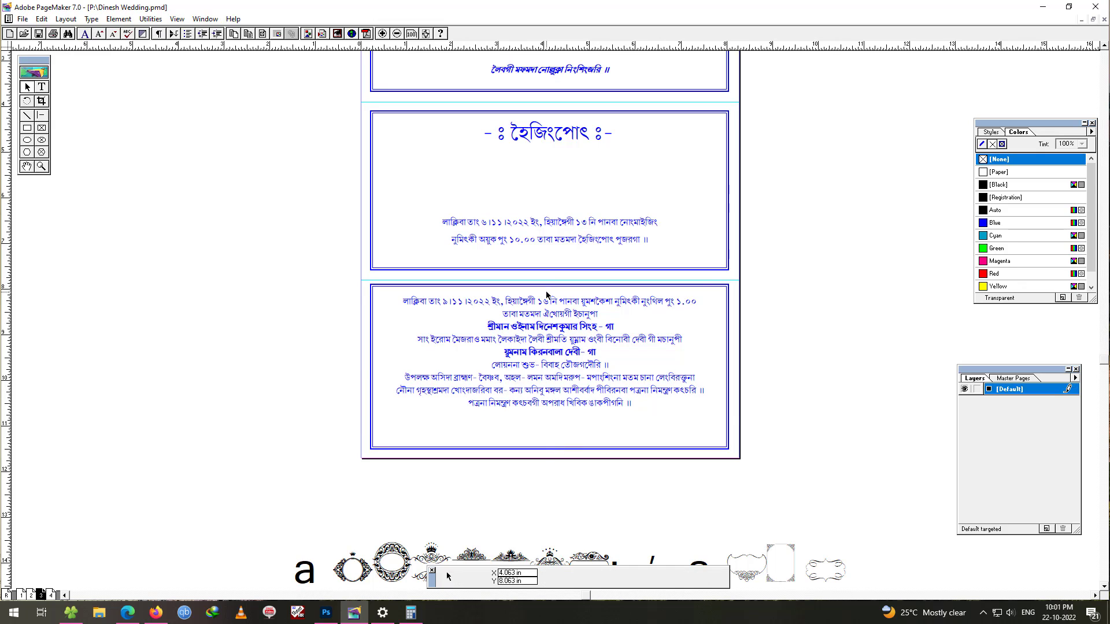
- Move the invitation paragraph up about 0.06 in within the third border
{"action": "left_click", "coordinate": [570, 349]}
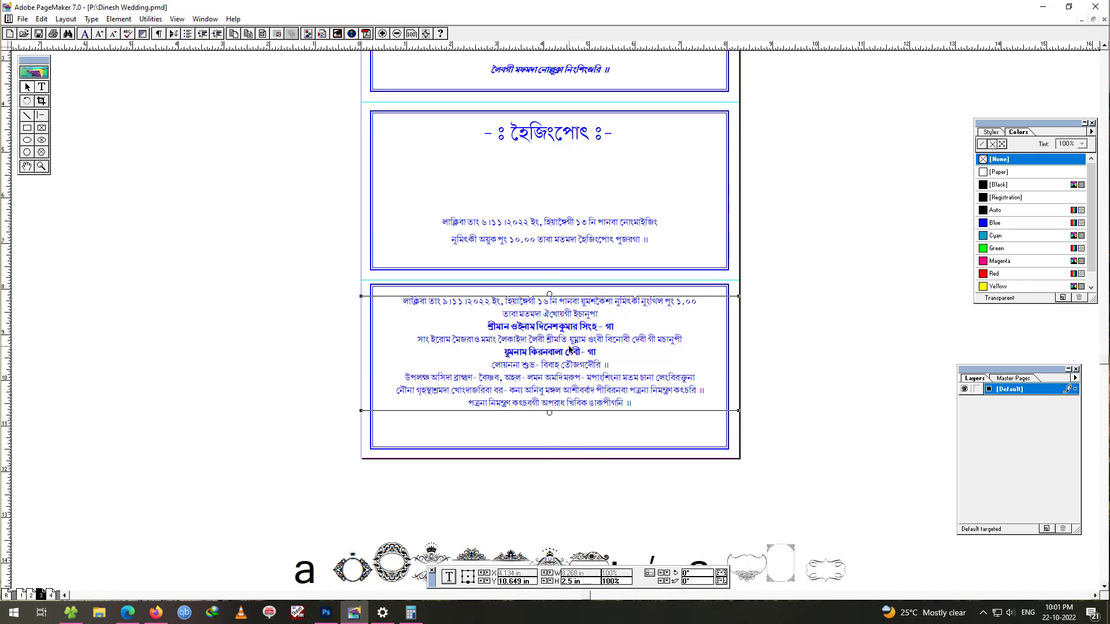
{"action": "left_click_drag", "start_coordinate": [570, 349], "coordinate": [567, 345]}
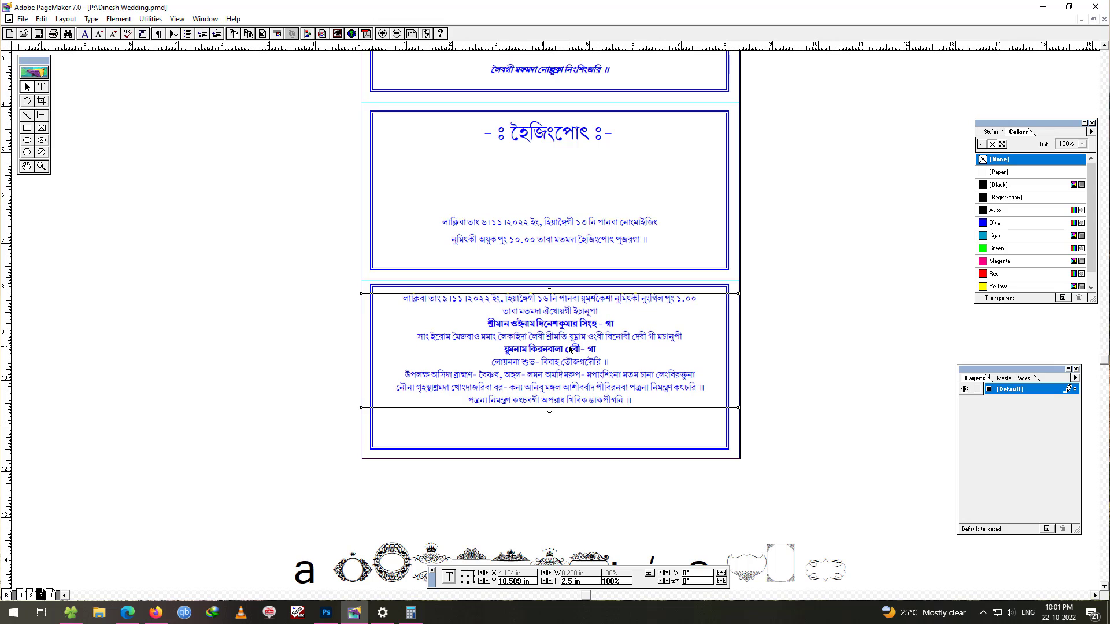
{"action": "left_click", "coordinate": [840, 365]}
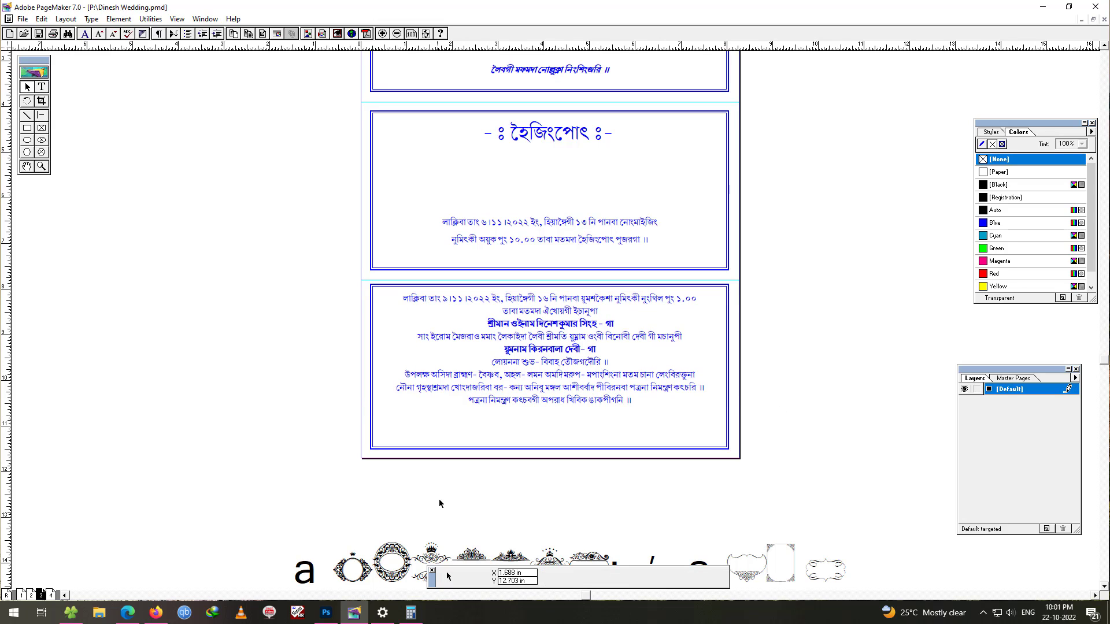
- Copy the boxed address line and the parents' signature block from page 2's third section to page 3
{"action": "left_click", "coordinate": [31, 595]}
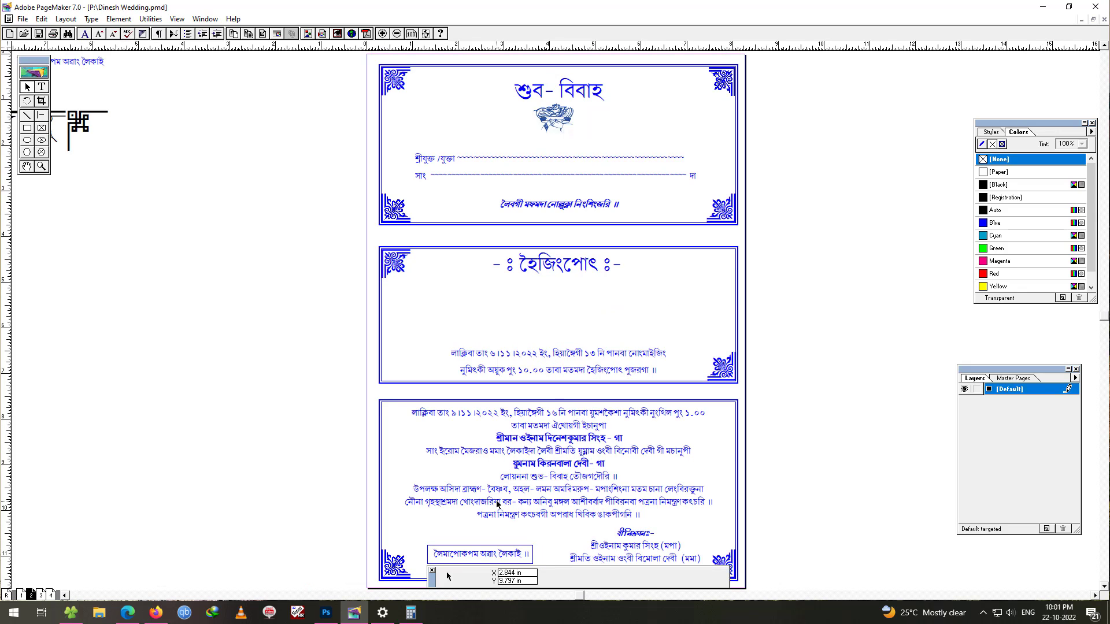
{"action": "left_click_drag", "start_coordinate": [551, 515], "coordinate": [524, 337]}
{"action": "left_click", "coordinate": [446, 382]}
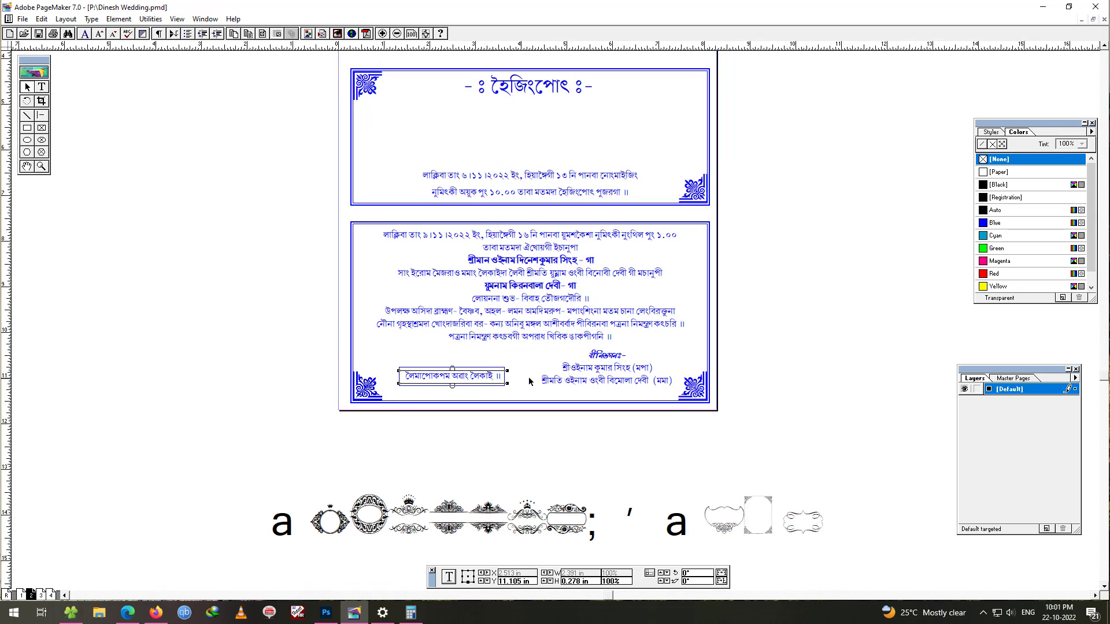
{"action": "left_click", "coordinate": [596, 382], "text": "shift"}
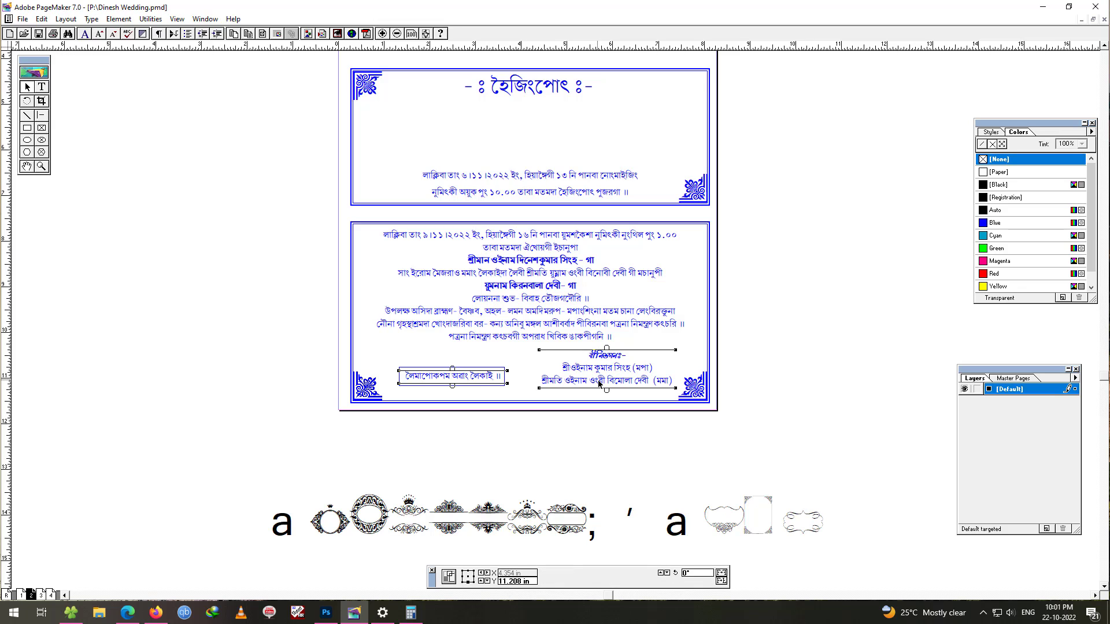
{"action": "left_click", "coordinate": [40, 596]}
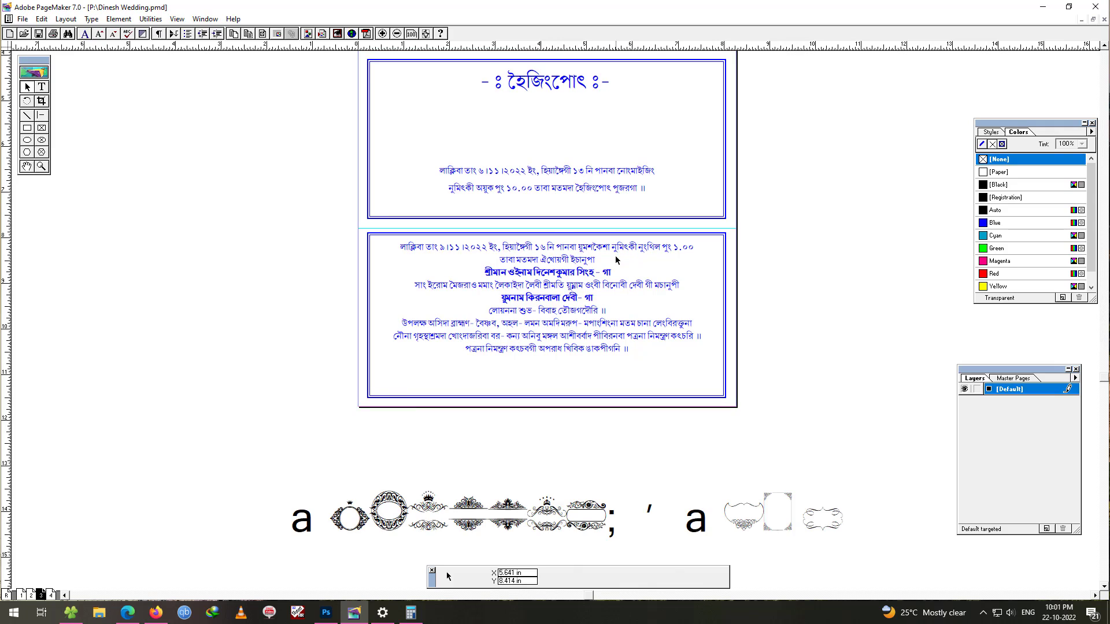
- Nudge the pasted address line and parents' signature block together slightly down and to the right within the third border
{"action": "key", "text": "Down"}
{"action": "key", "text": "Down"}
{"action": "key", "text": "Down"}
{"action": "key", "text": "Down"}
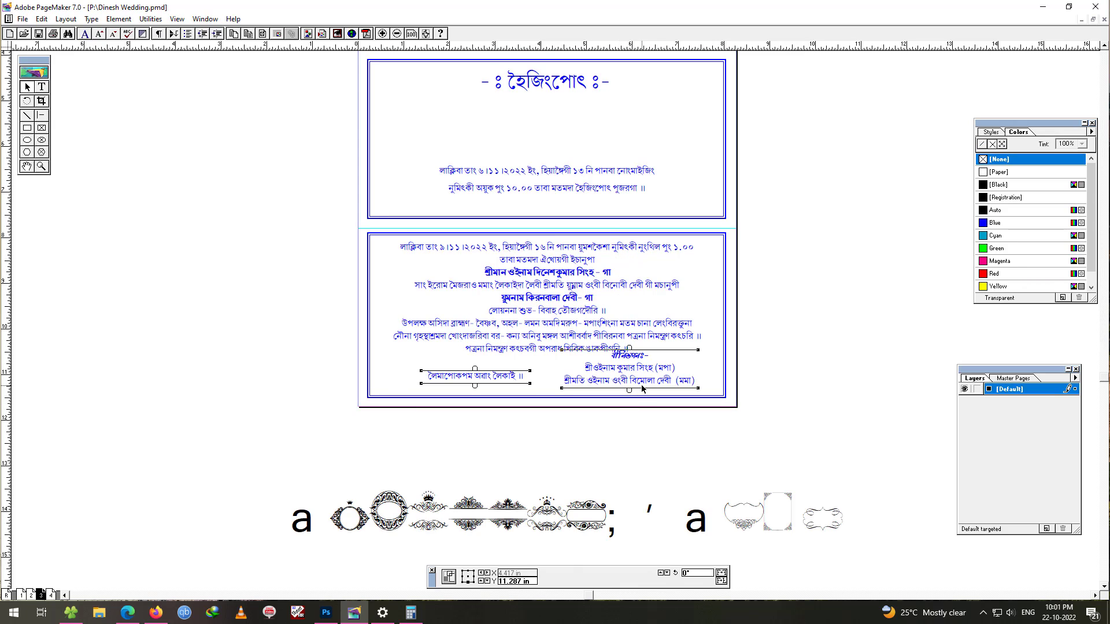
{"action": "key", "text": "Right"}
{"action": "key", "text": "Right"}
{"action": "key", "text": "Right"}
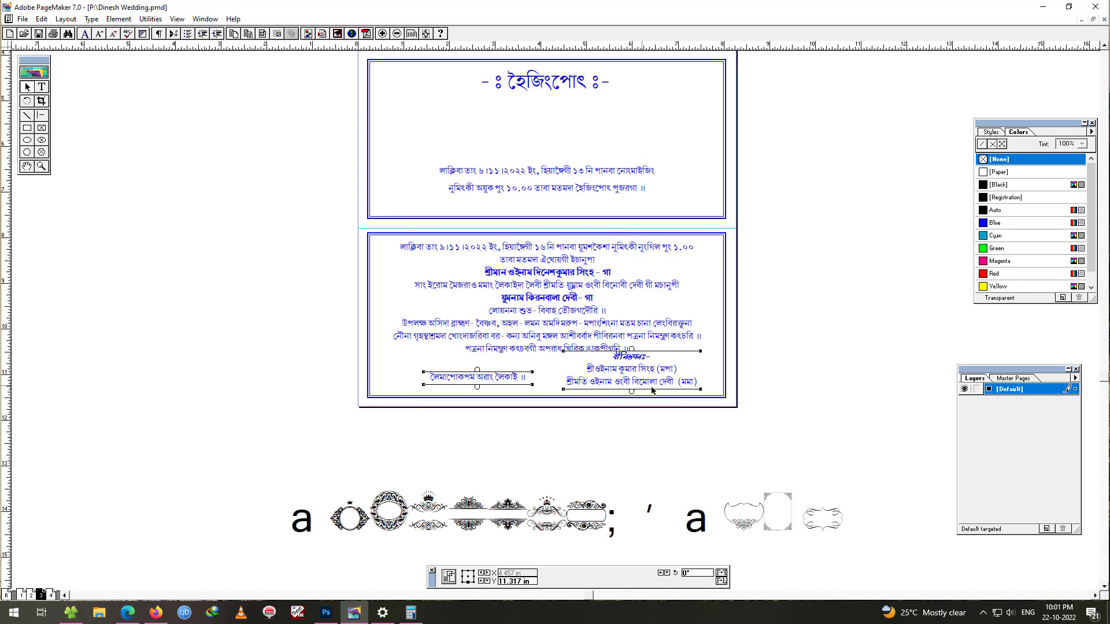
{"action": "left_click", "coordinate": [742, 466]}
- Move only the parents' signature block down about 0.09 in, clear of the invitation paragraph's last line
{"action": "left_click", "coordinate": [651, 387]}
{"action": "key", "text": "Down"}
{"action": "key", "text": "Down"}
{"action": "key", "text": "Down"}
{"action": "key", "text": "Down"}
{"action": "key", "text": "Down"}
{"action": "key", "text": "Down"}
{"action": "key", "text": "Down"}
{"action": "key", "text": "Down"}
{"action": "key", "text": "Down"}
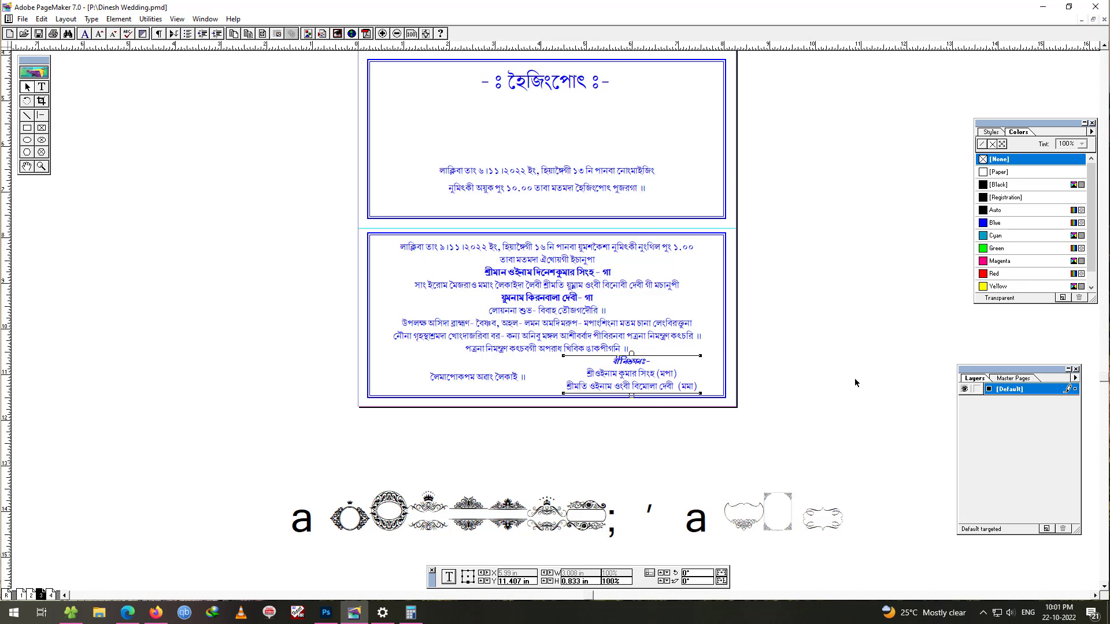
{"action": "left_click", "coordinate": [814, 373]}
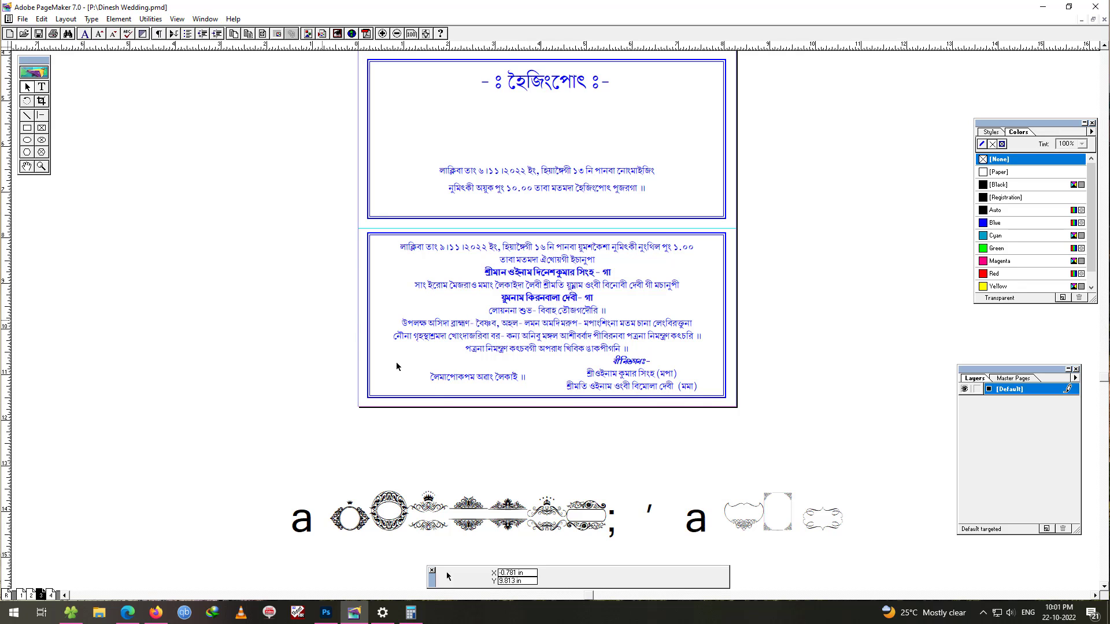
- Copy the fifth corner ornament from the row on the pasteboard and paste it as a separate text block below the row
{"action": "left_click_drag", "start_coordinate": [263, 195], "coordinate": [569, 408]}
{"action": "left_click_drag", "start_coordinate": [389, 347], "coordinate": [591, 361]}
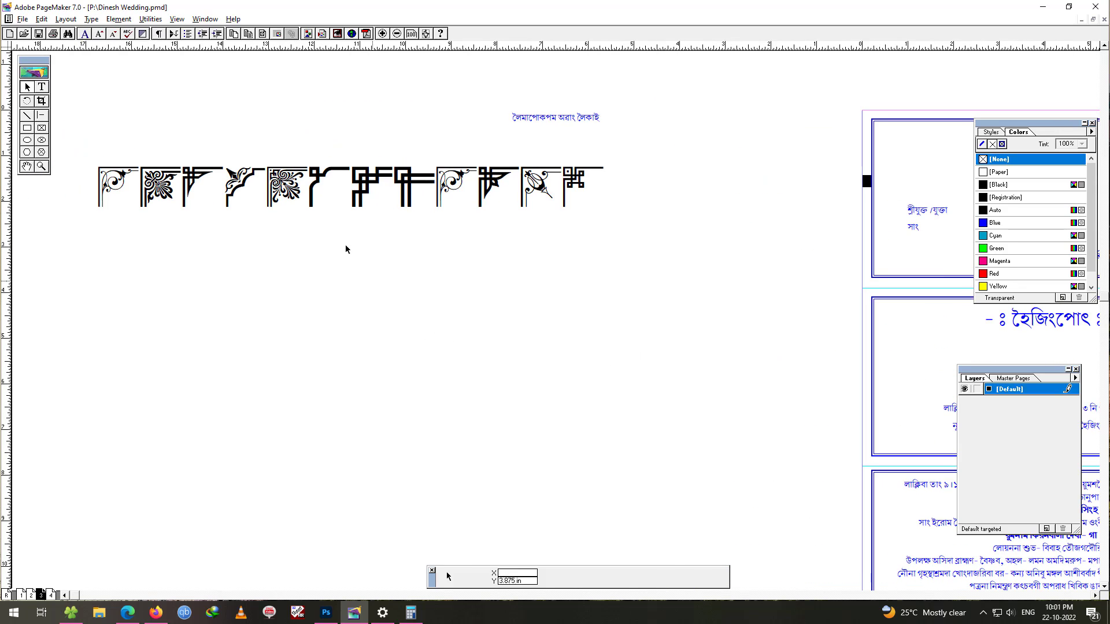
{"action": "left_click", "coordinate": [289, 197]}
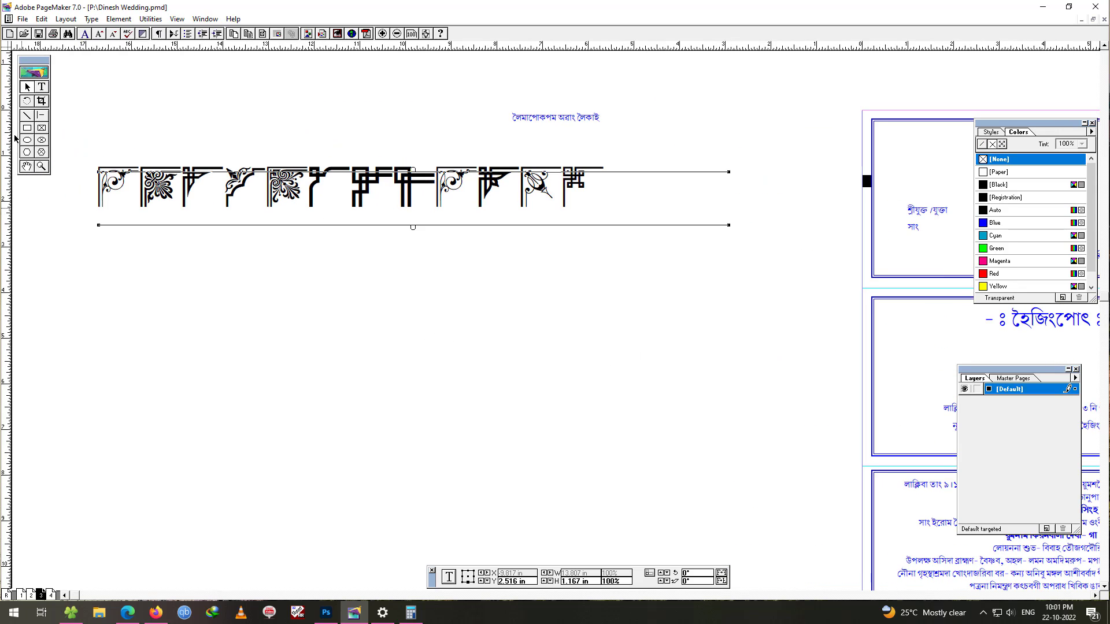
{"action": "left_click", "coordinate": [42, 86]}
{"action": "left_click_drag", "start_coordinate": [261, 179], "coordinate": [307, 190]}
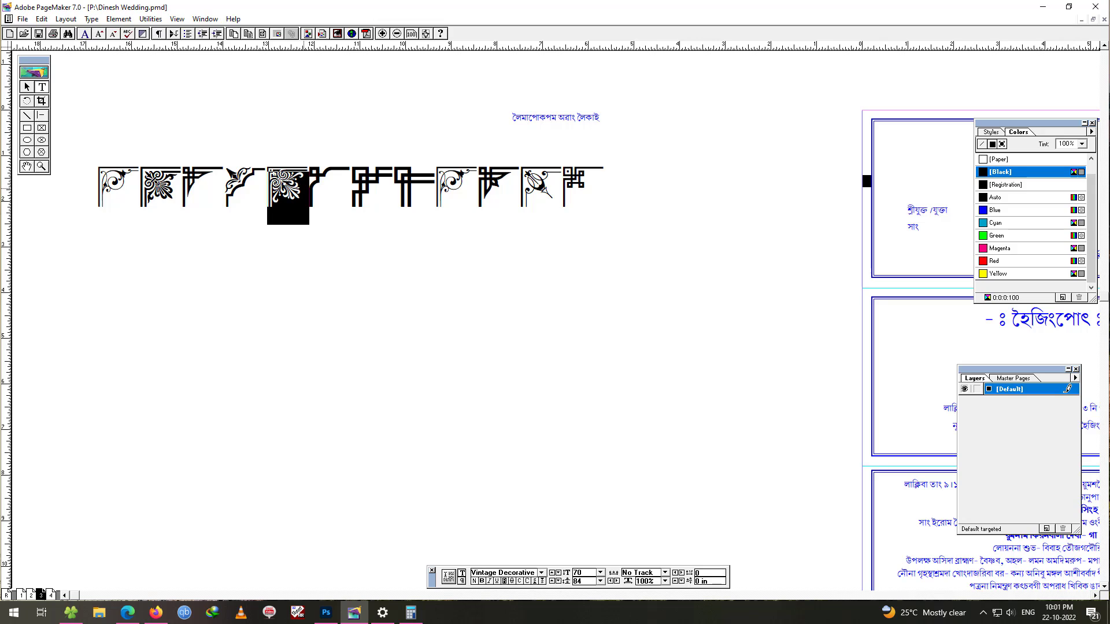
{"action": "left_click", "coordinate": [39, 101]}
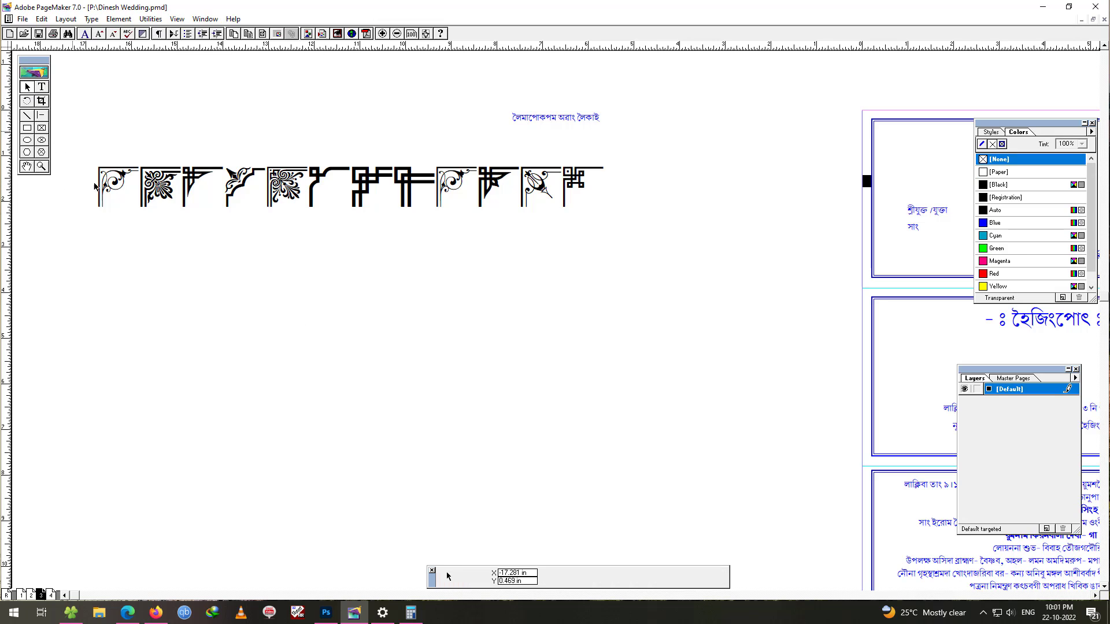
{"action": "left_click", "coordinate": [41, 86]}
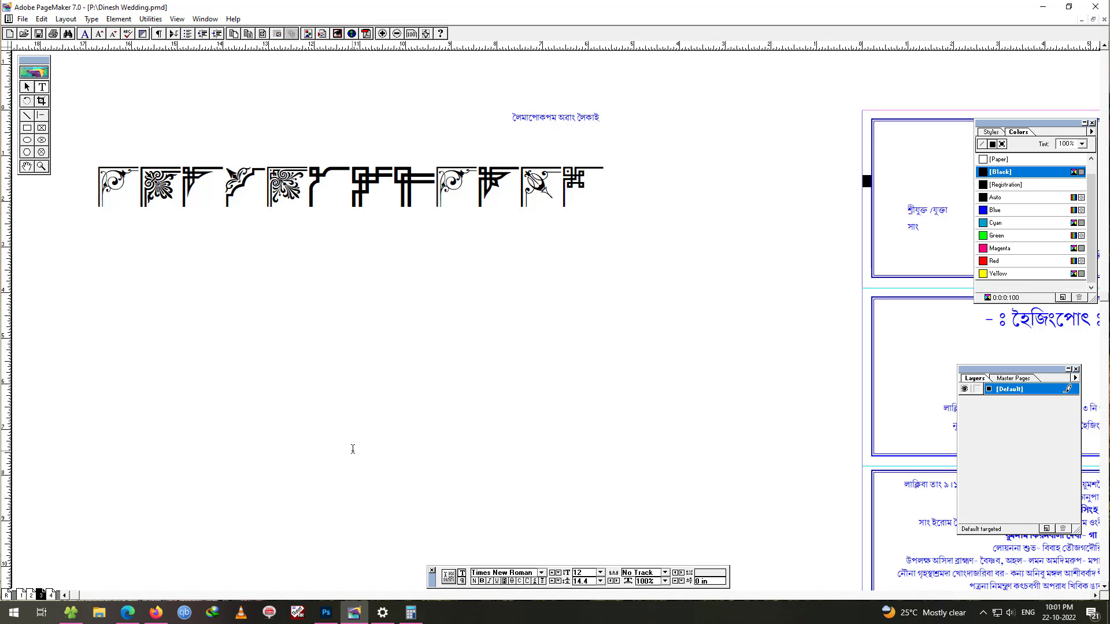
{"action": "key", "text": "ctrl+v"}
{"action": "left_click", "coordinate": [26, 87]}
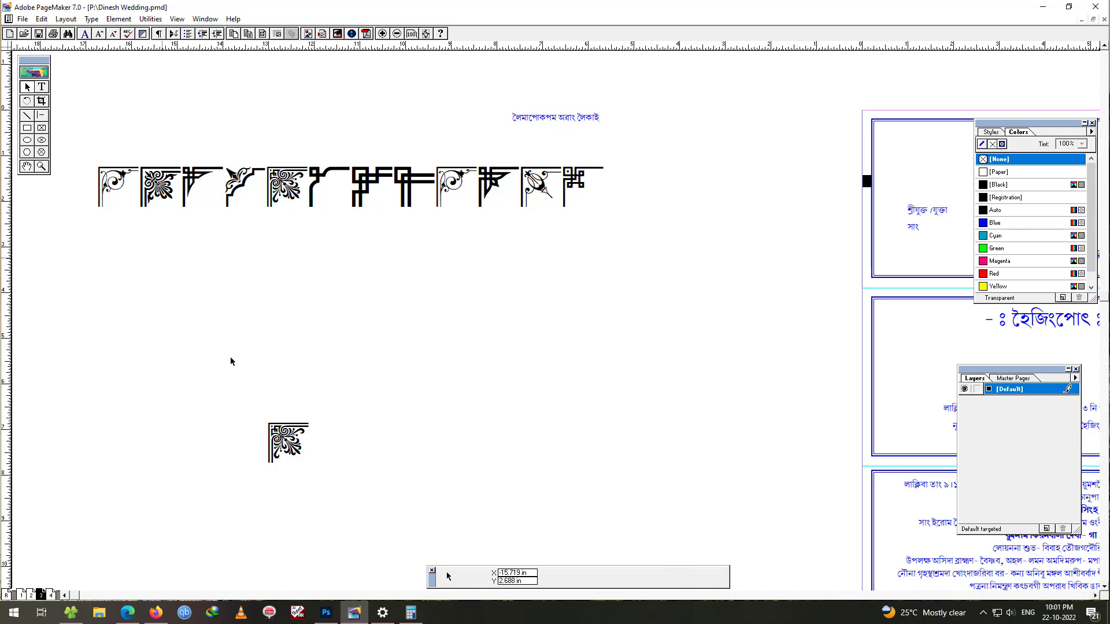
- Move the separate corner ornament onto the page, into the upper-left corner of the first border
{"action": "left_click", "coordinate": [632, 481]}
{"action": "left_click_drag", "start_coordinate": [643, 488], "coordinate": [834, 223]}
{"action": "left_click", "coordinate": [255, 449]}
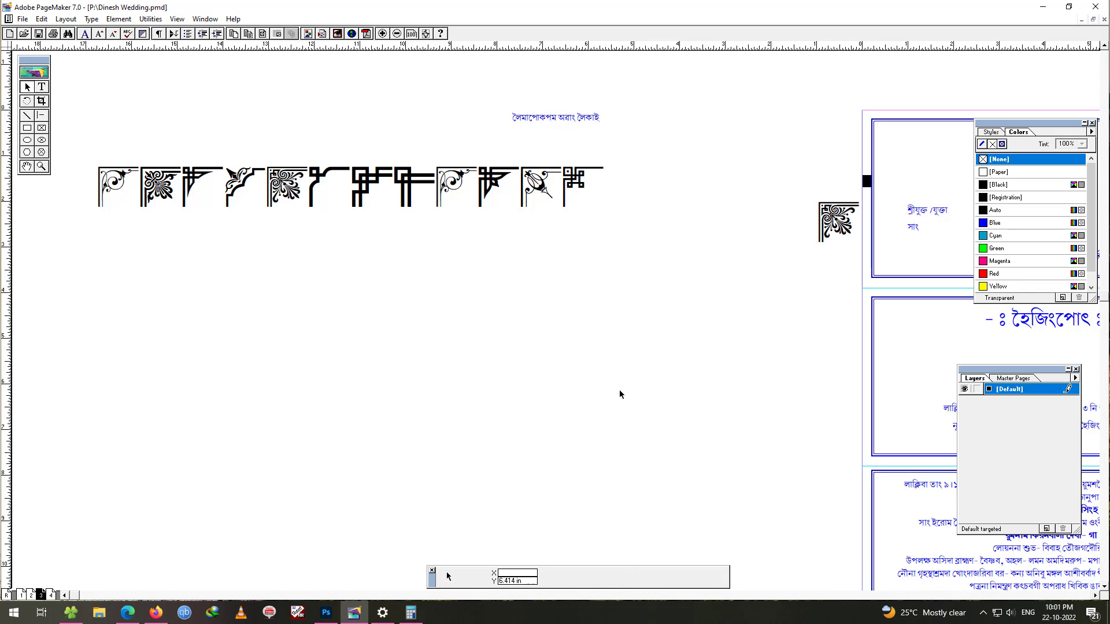
{"action": "left_click_drag", "start_coordinate": [701, 361], "coordinate": [93, 473], "text": "alt"}
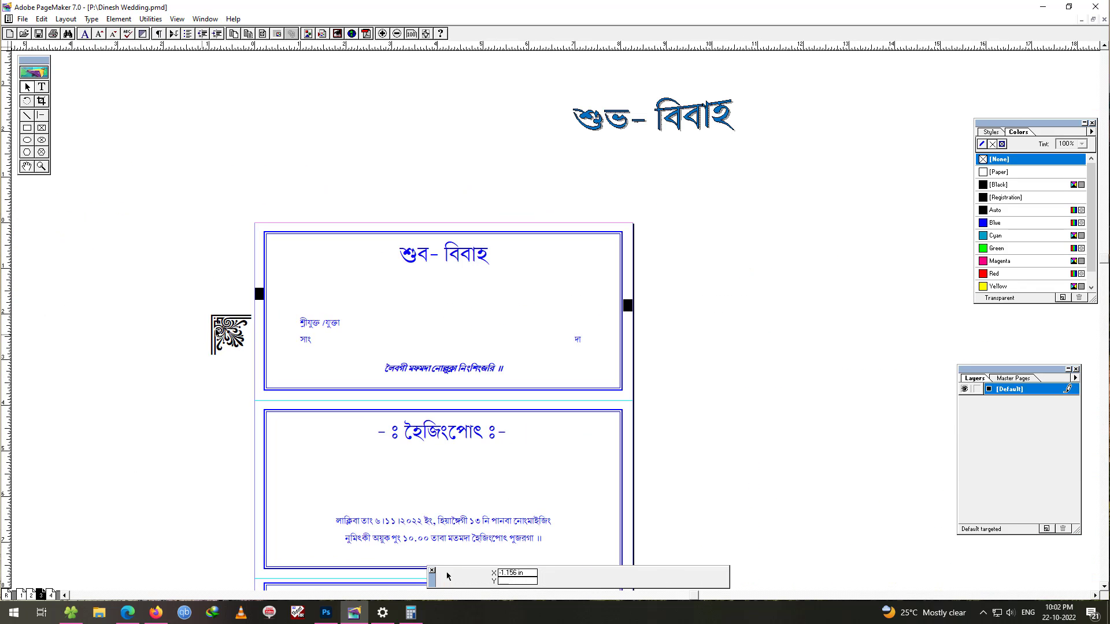
{"action": "left_click_drag", "start_coordinate": [217, 330], "coordinate": [275, 240]}
{"action": "left_click", "coordinate": [317, 193]}
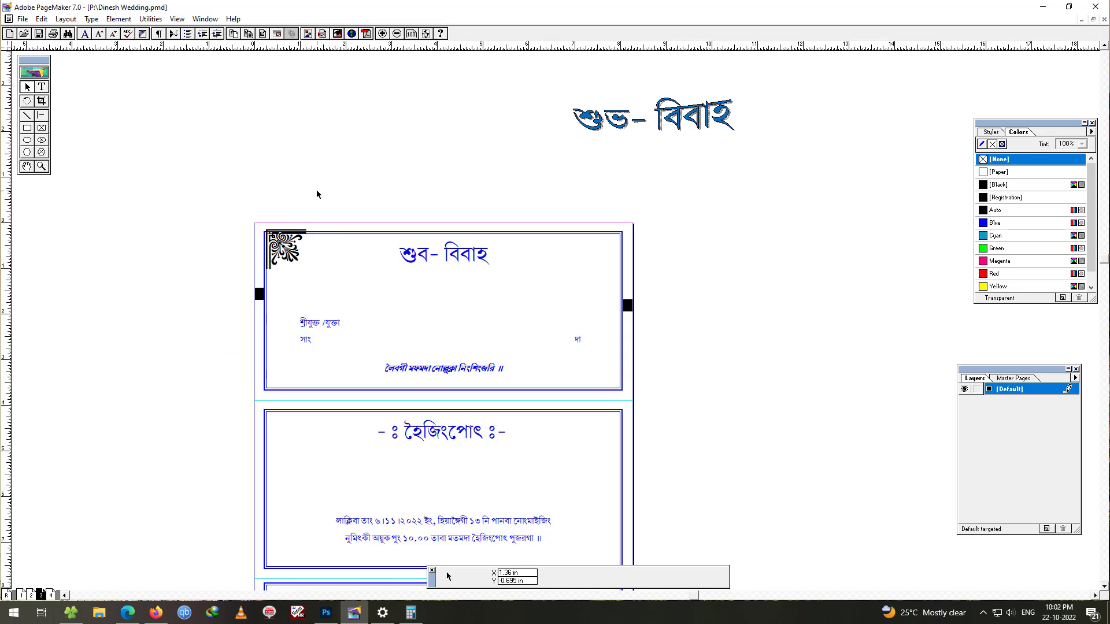
- Nudge the corner ornament down about 0.08 in so its top clears the border's thick outer line
{"action": "key", "text": "ctrl+plus"}
{"action": "key", "text": "ctrl+plus"}
{"action": "key", "text": "ctrl+plus"}
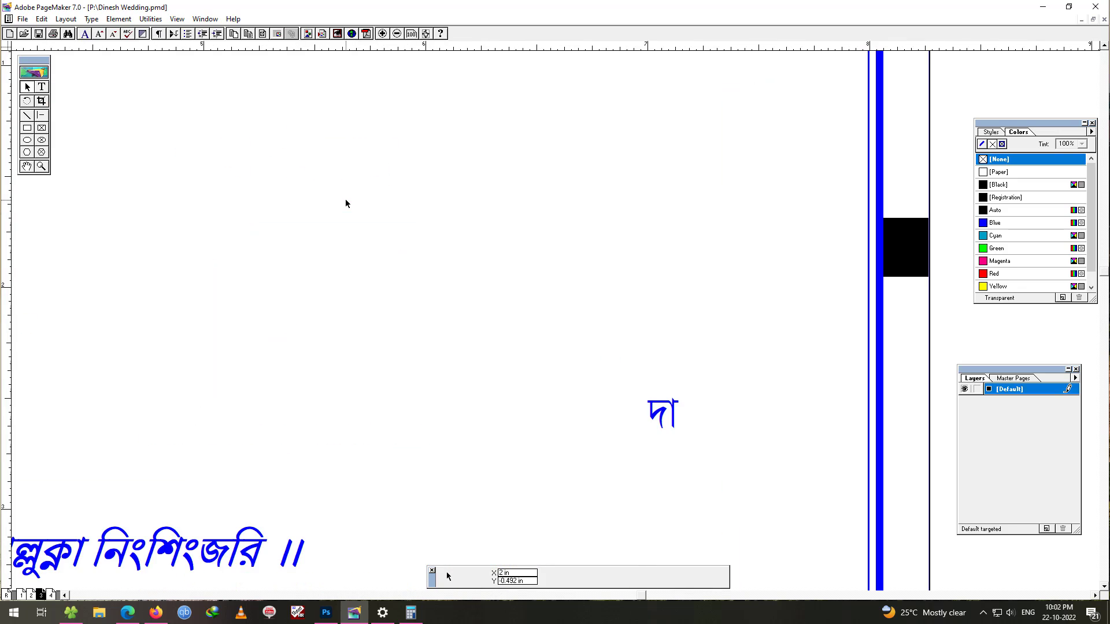
{"action": "left_click_drag", "start_coordinate": [299, 253], "coordinate": [726, 426], "text": "alt"}
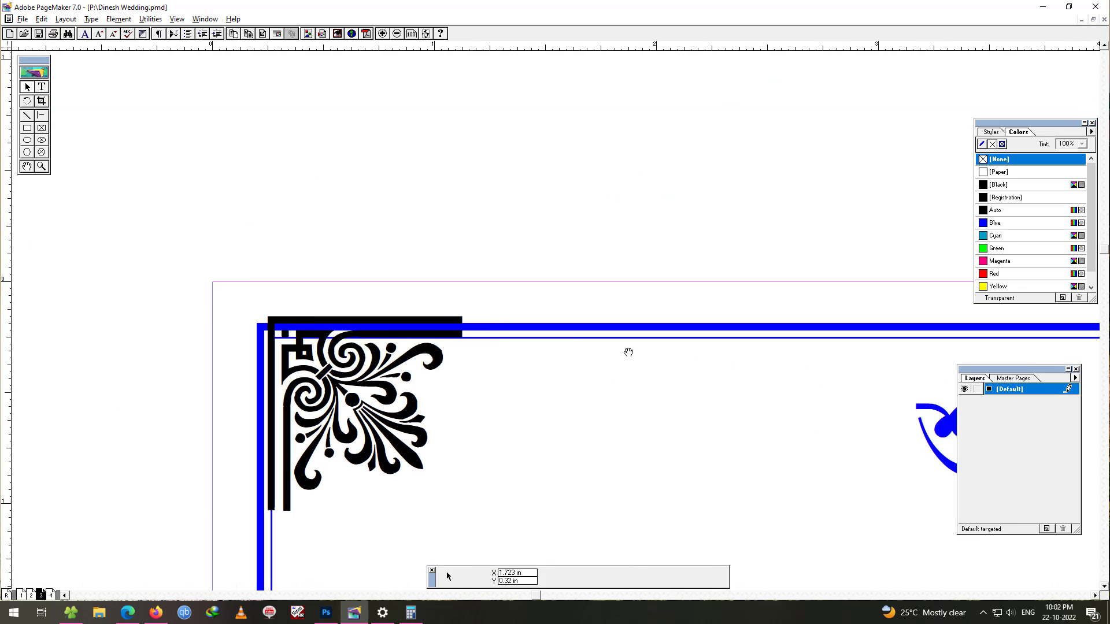
{"action": "left_click", "coordinate": [425, 415]}
{"action": "key", "text": "Down"}
{"action": "key", "text": "Down"}
{"action": "key", "text": "Down"}
{"action": "key", "text": "Down"}
{"action": "key", "text": "Down"}
{"action": "key", "text": "Down"}
{"action": "key", "text": "Down"}
{"action": "key", "text": "Down"}
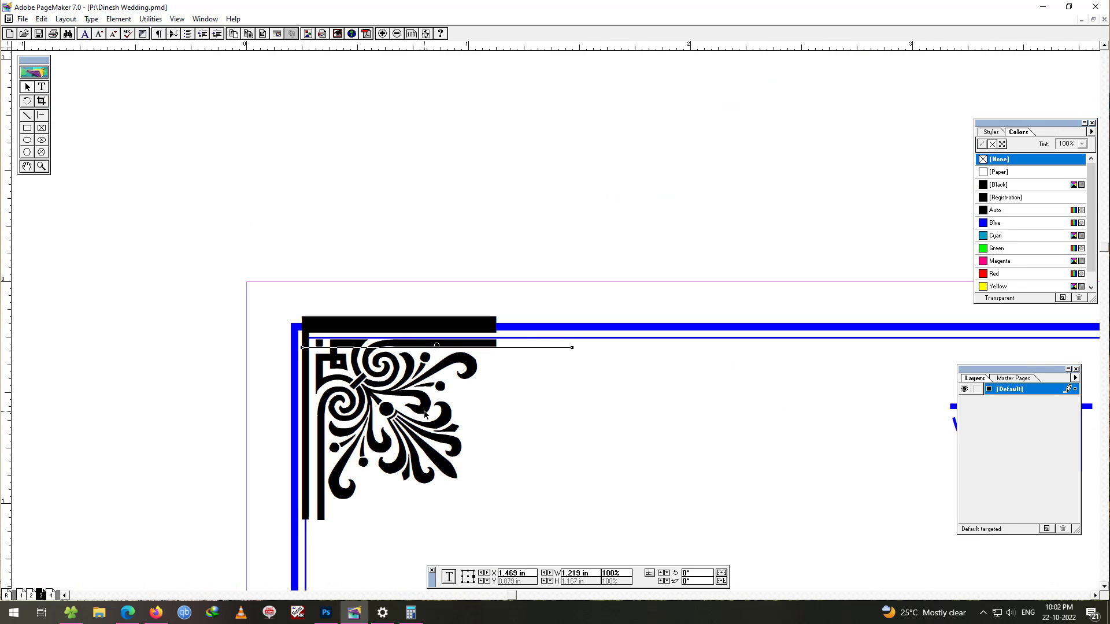
{"action": "left_click", "coordinate": [517, 272]}
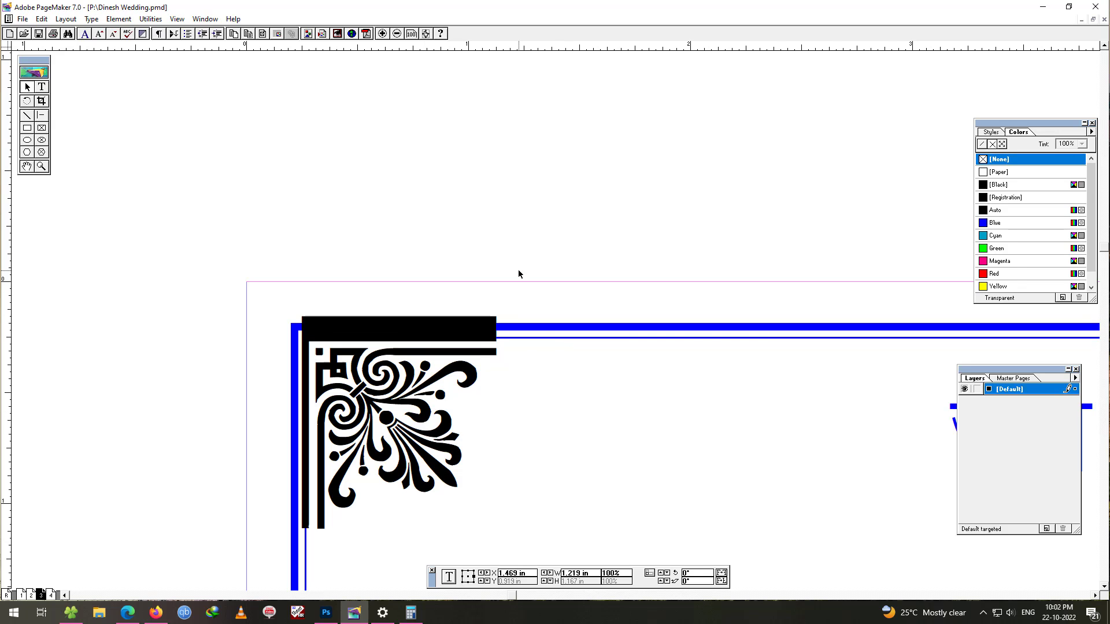
- Shift the corner ornament about 0.04 in right and 0.02 in down, inside the first border's thin inner line
{"action": "key", "text": "ctrl+0"}
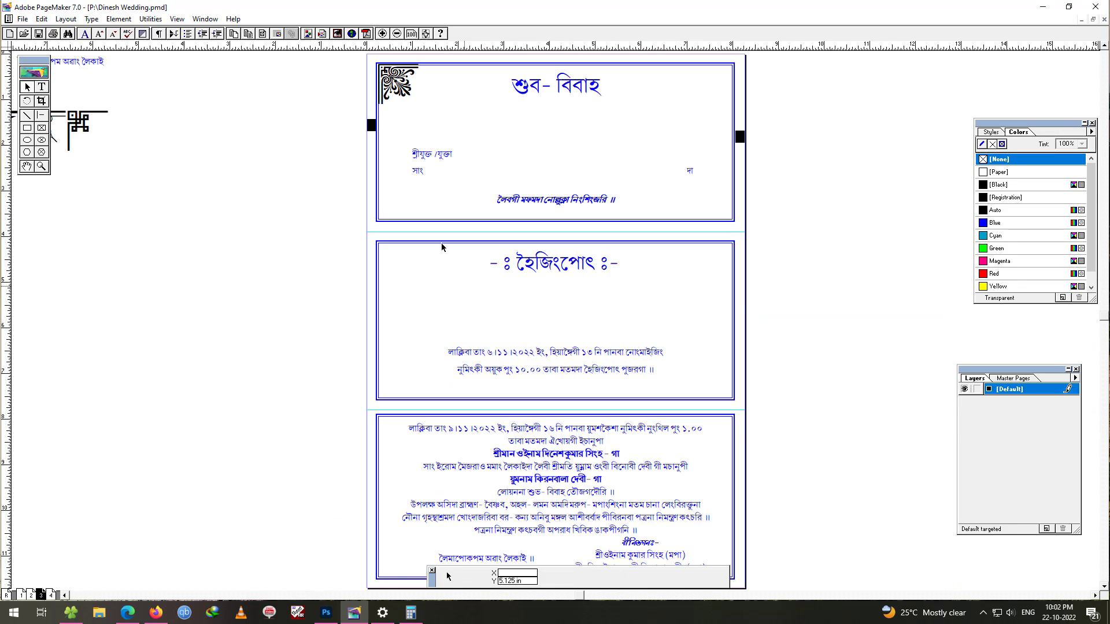
{"action": "scroll", "coordinate": [444, 248], "scroll_direction": "up", "scroll_amount": 3}
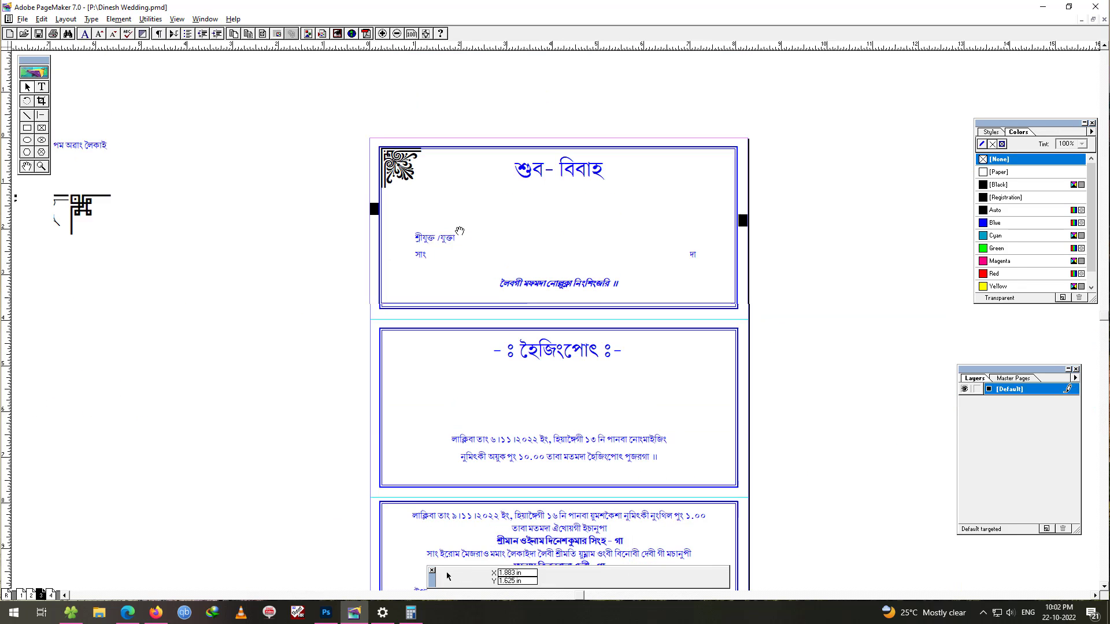
{"action": "left_click", "coordinate": [41, 167]}
{"action": "left_click_drag", "start_coordinate": [374, 166], "coordinate": [474, 238]}
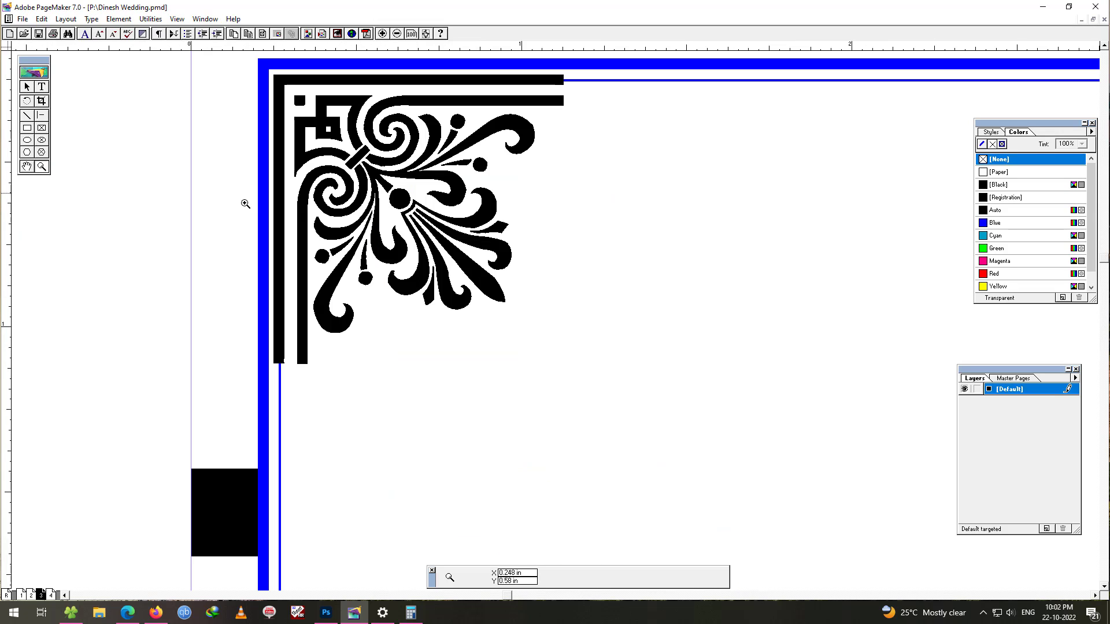
{"action": "left_click", "coordinate": [30, 90]}
{"action": "left_click", "coordinate": [364, 133]}
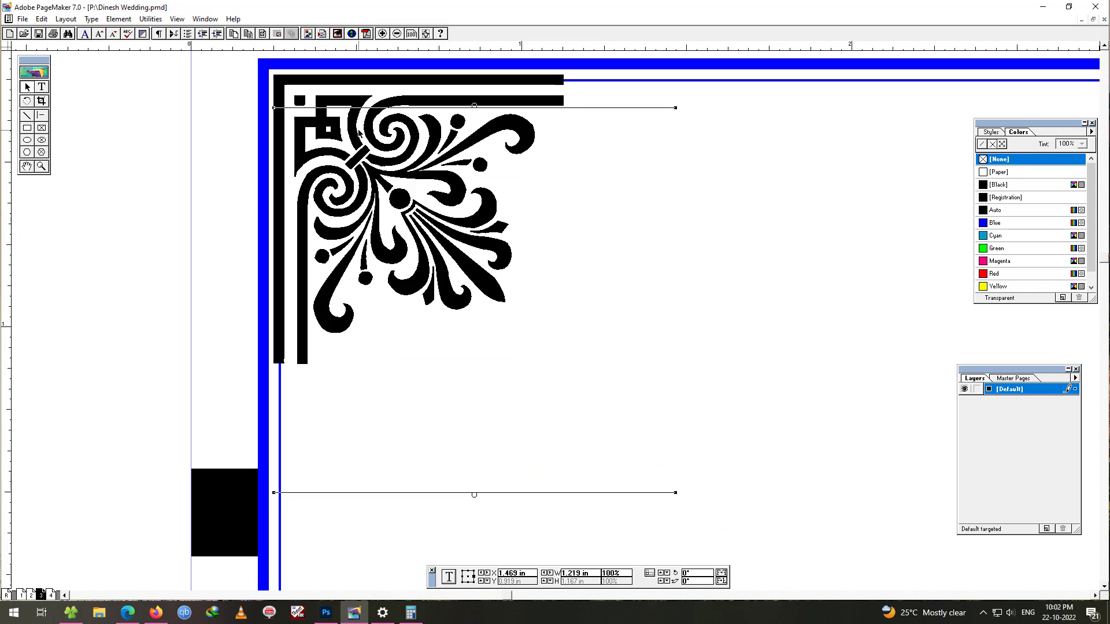
{"action": "key", "text": "Right"}
{"action": "key", "text": "Right"}
{"action": "key", "text": "Right"}
{"action": "key", "text": "Right"}
{"action": "key", "text": "Down"}
{"action": "key", "text": "Down"}
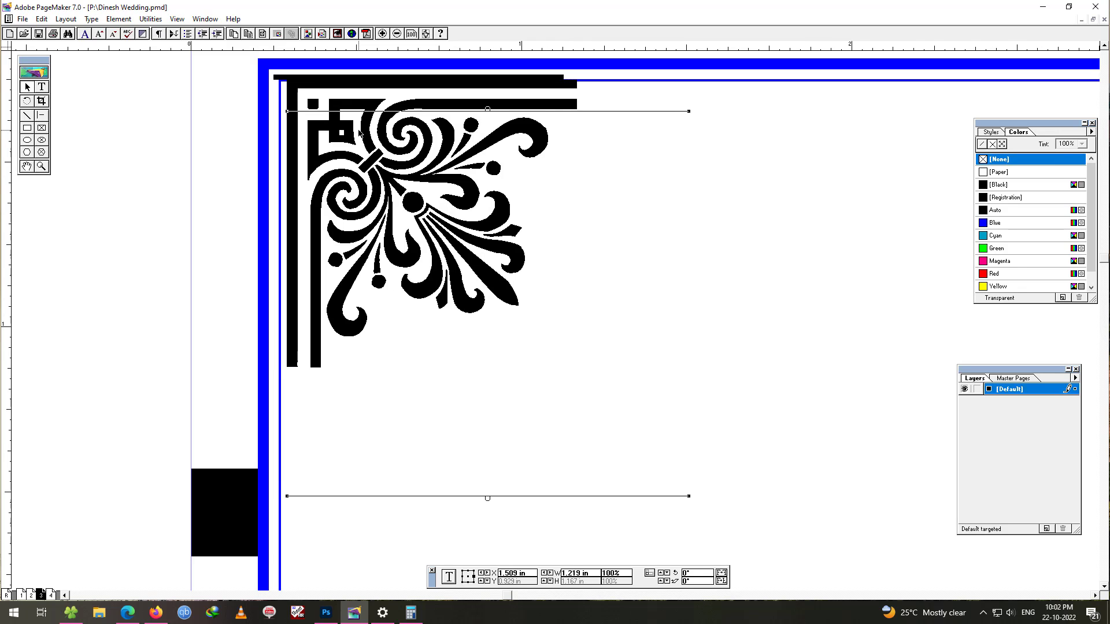
- Shift the corner ornament back about 0.03 in left and 0.02 in up, flush with the border's thin inner line
{"action": "key", "text": "ctrl+1"}
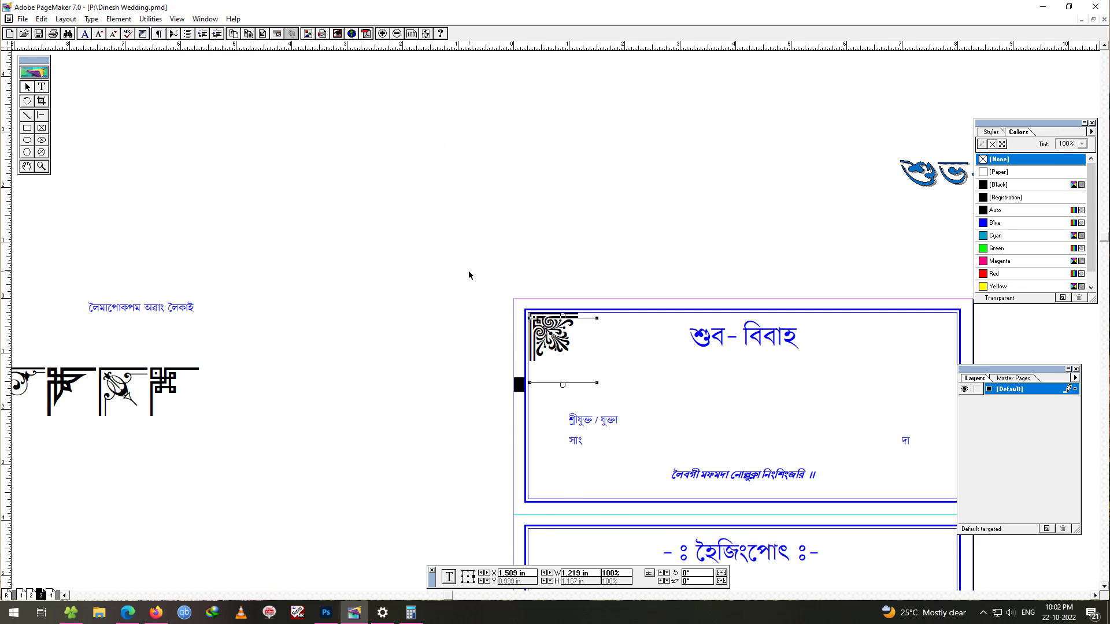
{"action": "key", "text": "ctrl+0"}
{"action": "left_click_drag", "start_coordinate": [437, 142], "coordinate": [434, 270]}
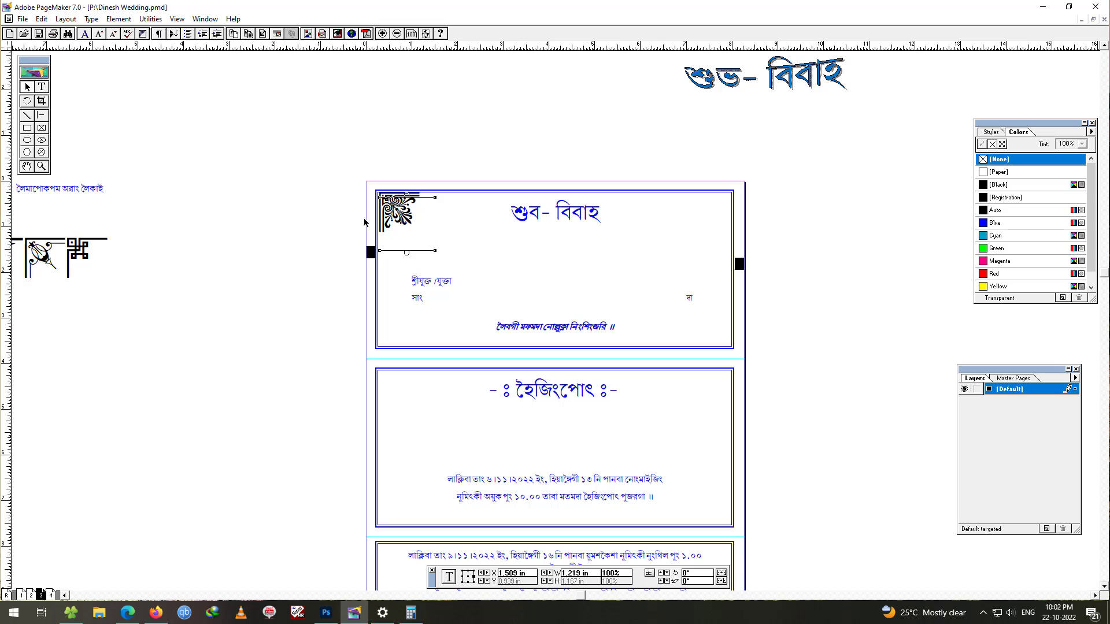
{"action": "left_click", "coordinate": [41, 167]}
{"action": "left_click_drag", "start_coordinate": [349, 191], "coordinate": [502, 256]}
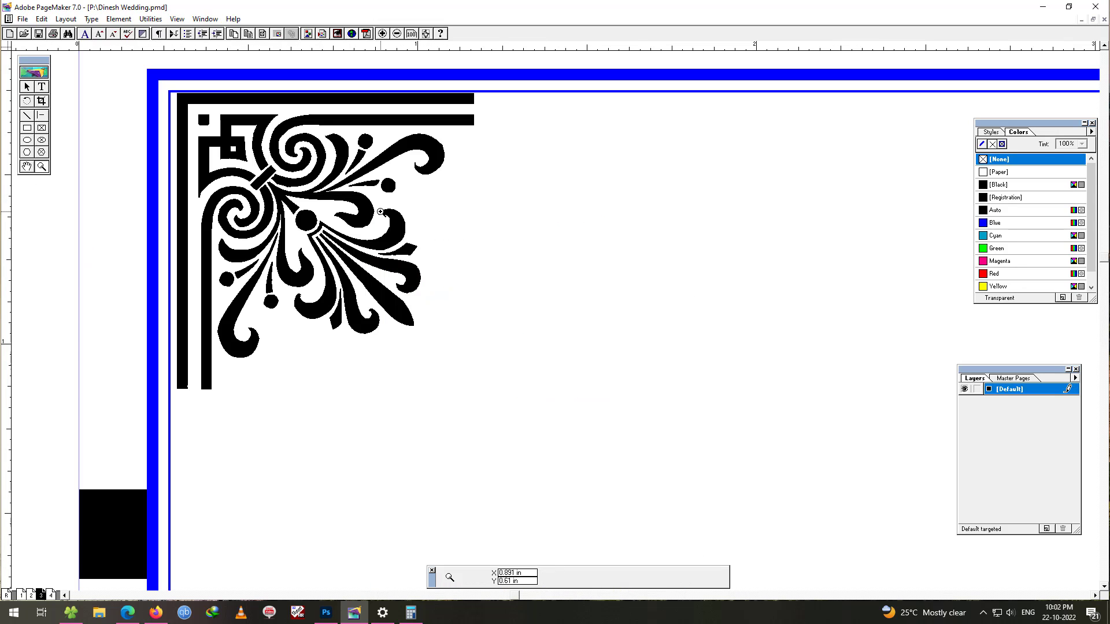
{"action": "left_click", "coordinate": [26, 86]}
{"action": "left_click", "coordinate": [256, 151]}
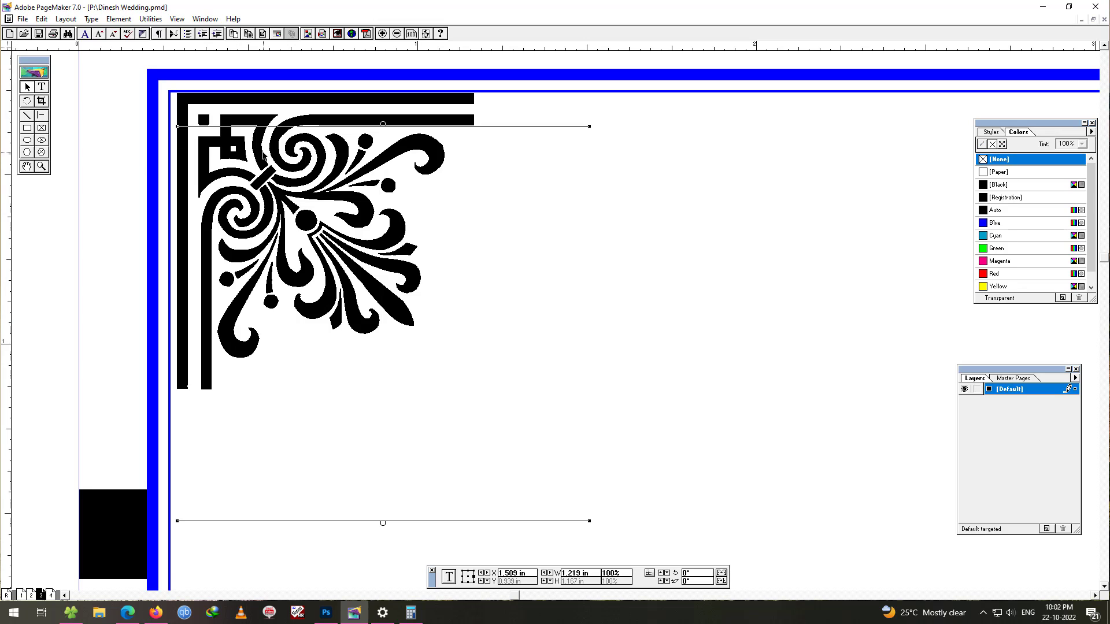
{"action": "key", "text": "Left"}
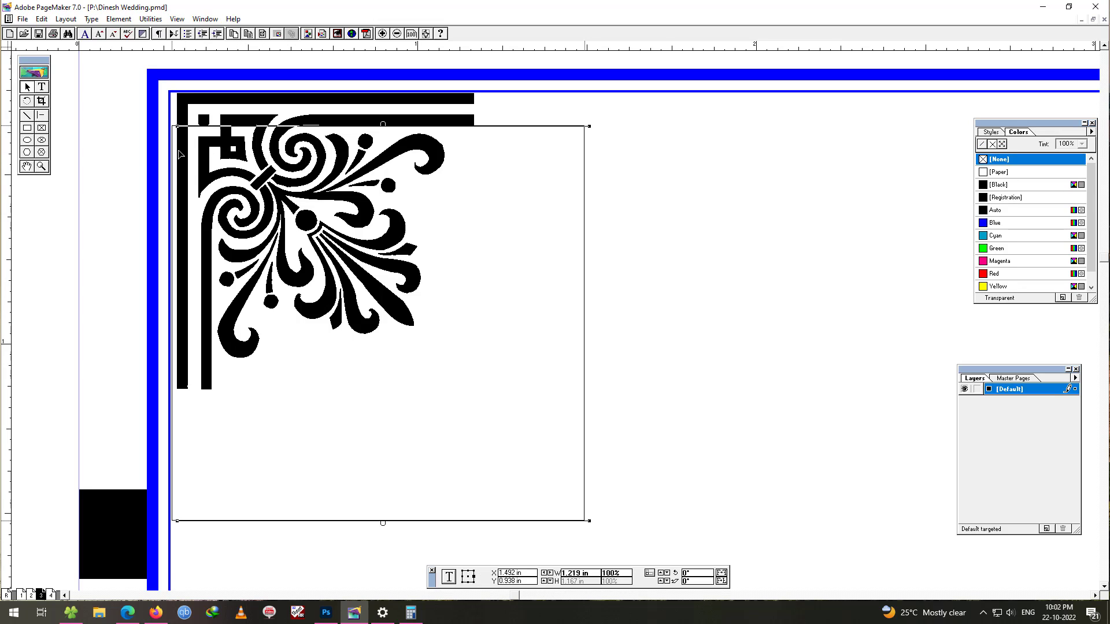
{"action": "key", "text": "Left"}
{"action": "key", "text": "Up"}
{"action": "key", "text": "Up"}
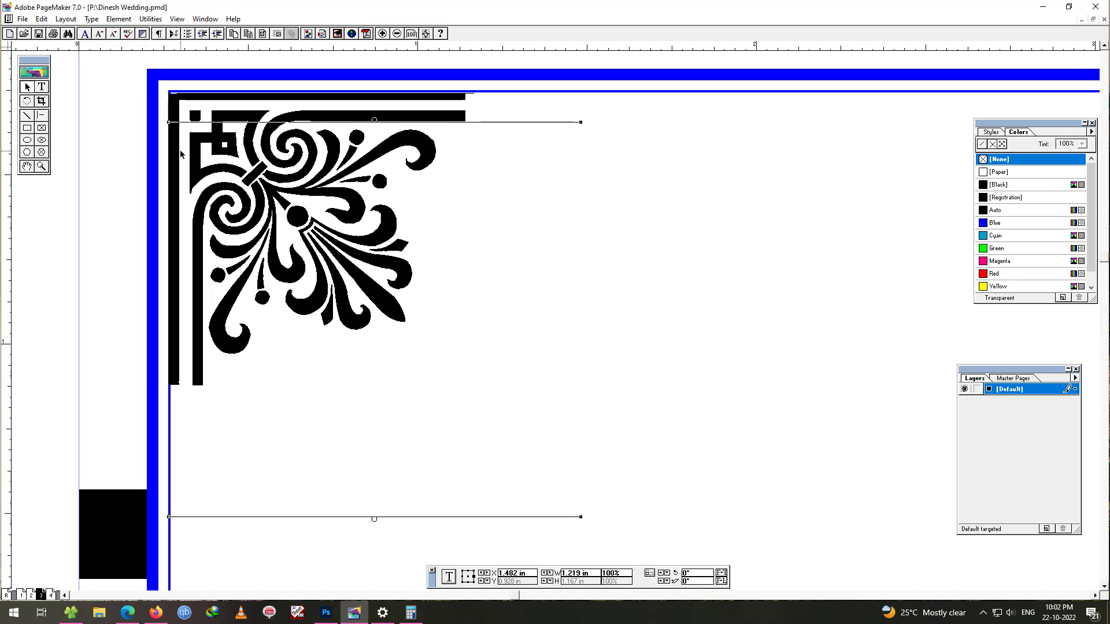
{"action": "left_click", "coordinate": [507, 217]}
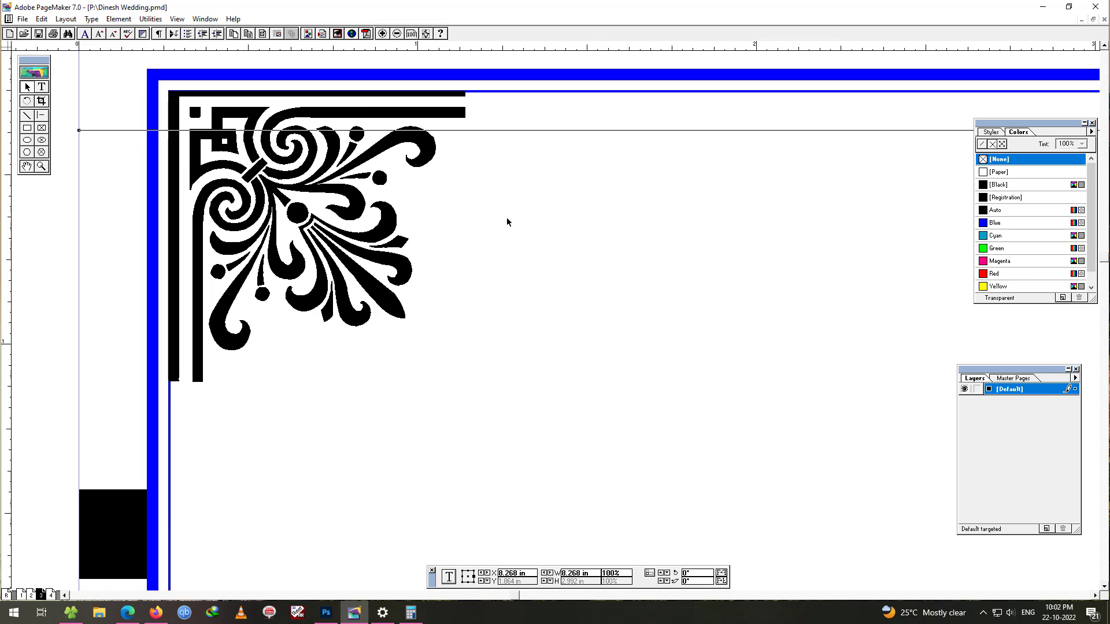
- Duplicate the corner ornament, place the copy on the pasteboard to the right of the page, and flip it horizontally
{"action": "key", "text": "ctrl+1"}
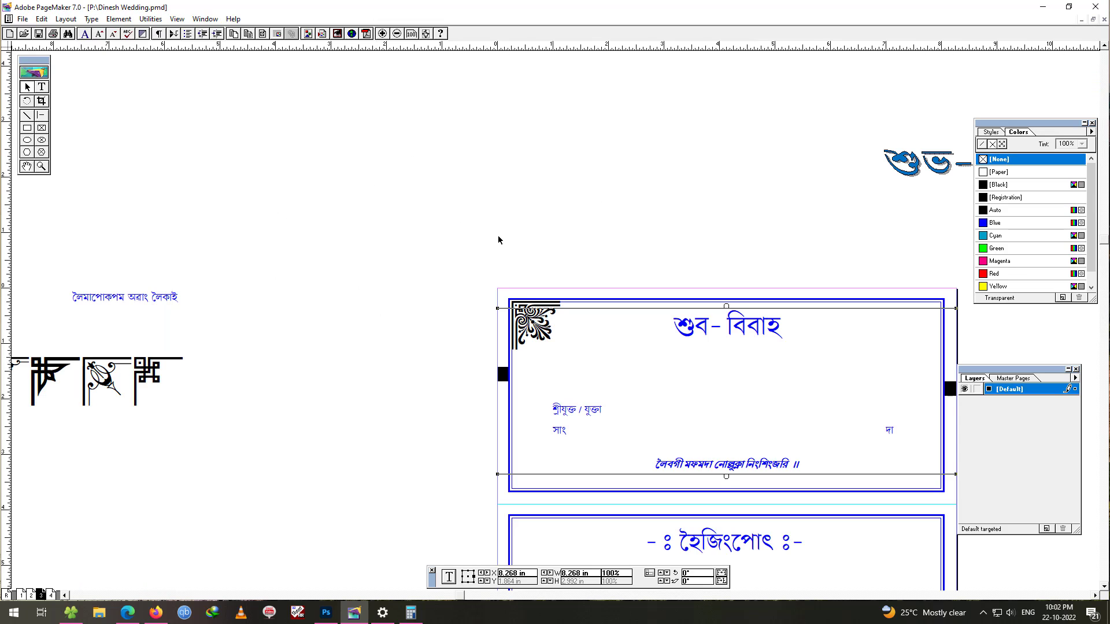
{"action": "left_click", "coordinate": [543, 321]}
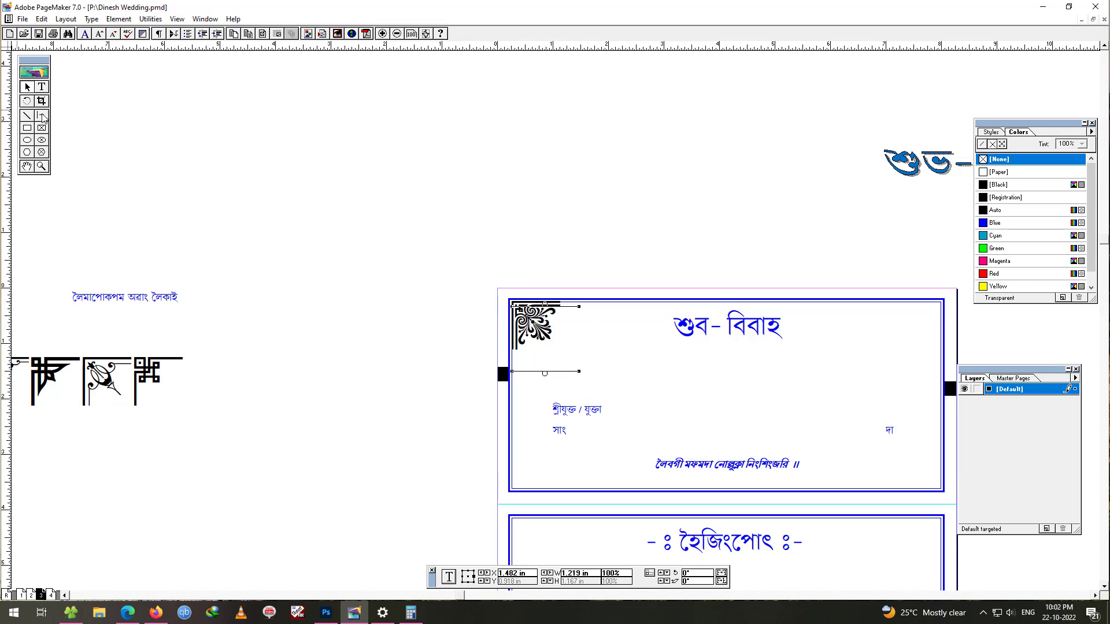
{"action": "left_click_drag", "start_coordinate": [620, 340], "coordinate": [324, 129]}
{"action": "left_click", "coordinate": [244, 114]}
{"action": "left_click", "coordinate": [237, 95], "text": "ctrl"}
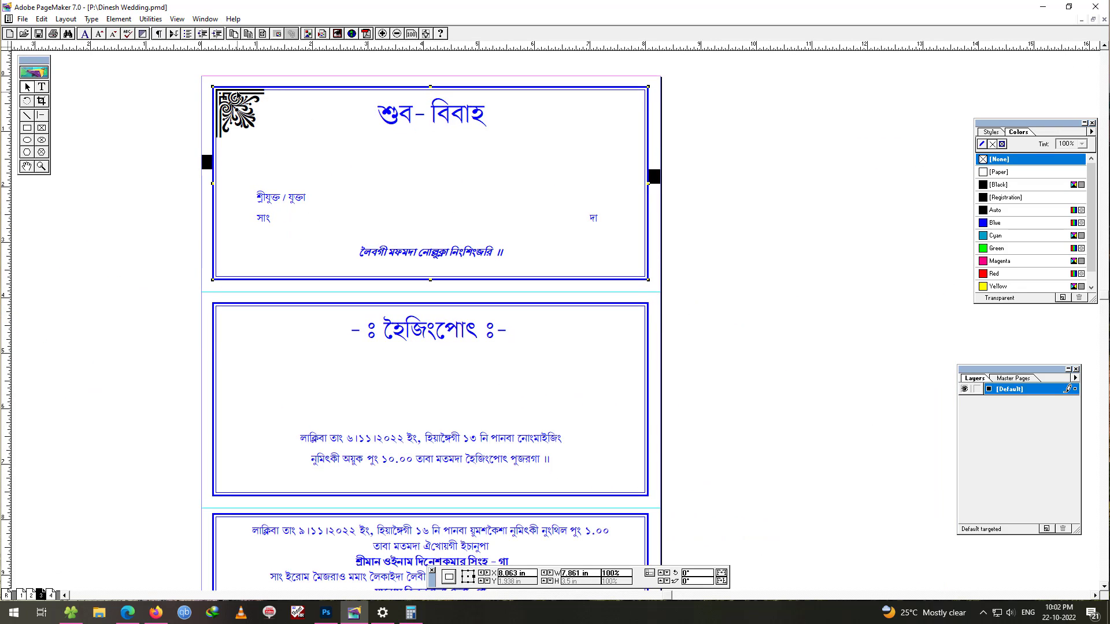
{"action": "left_click", "coordinate": [228, 99], "text": "ctrl"}
{"action": "key", "text": "ctrl+v"}
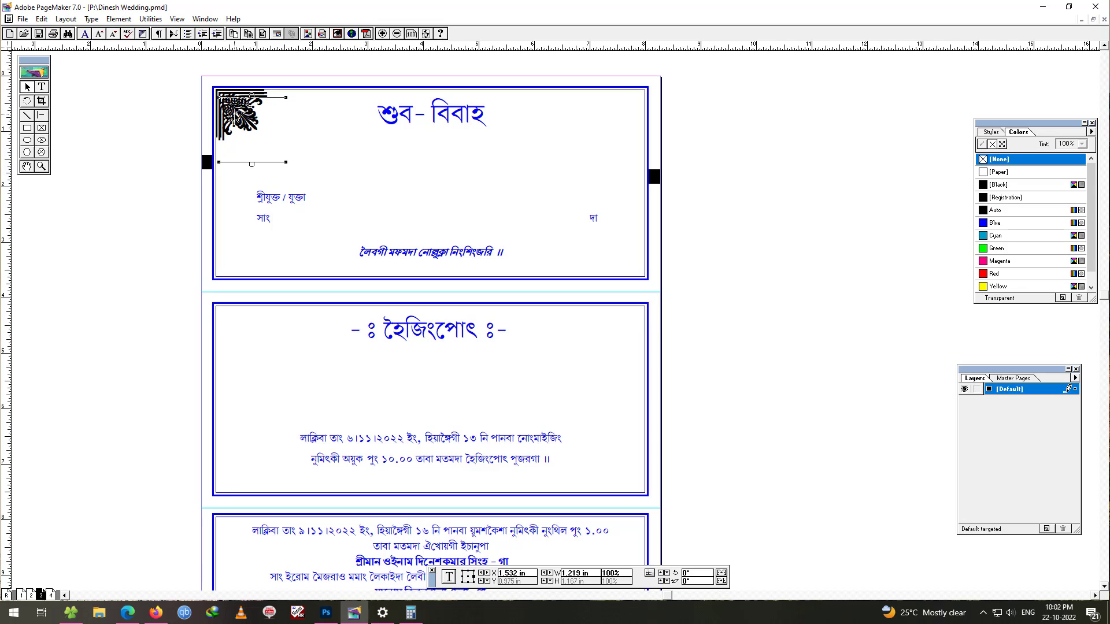
{"action": "left_click_drag", "start_coordinate": [236, 118], "coordinate": [733, 112]}
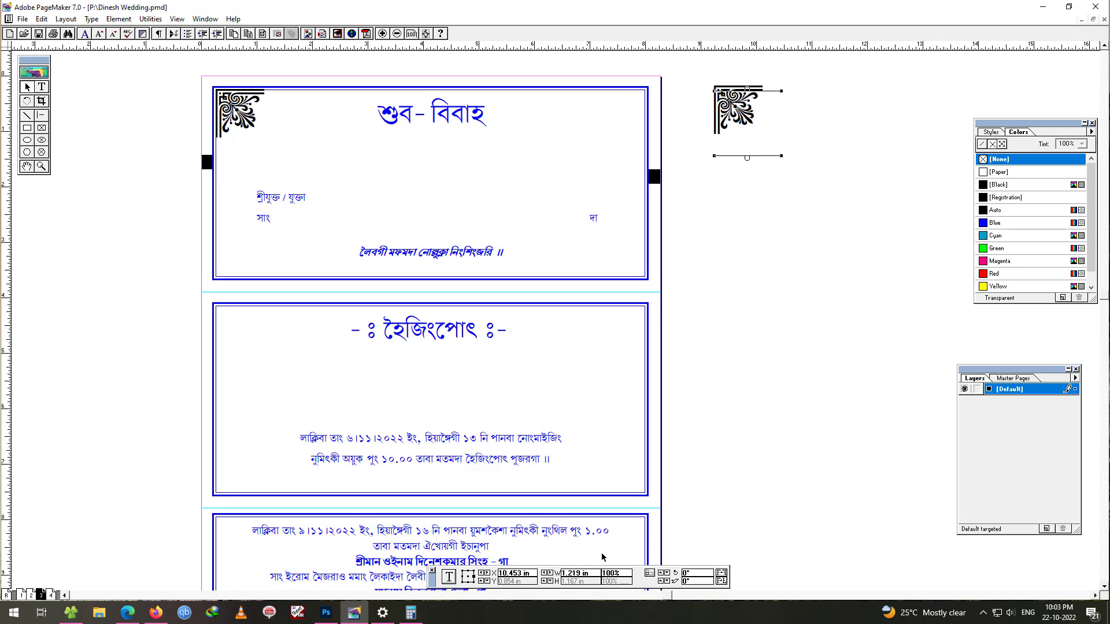
{"action": "left_click", "coordinate": [724, 580]}
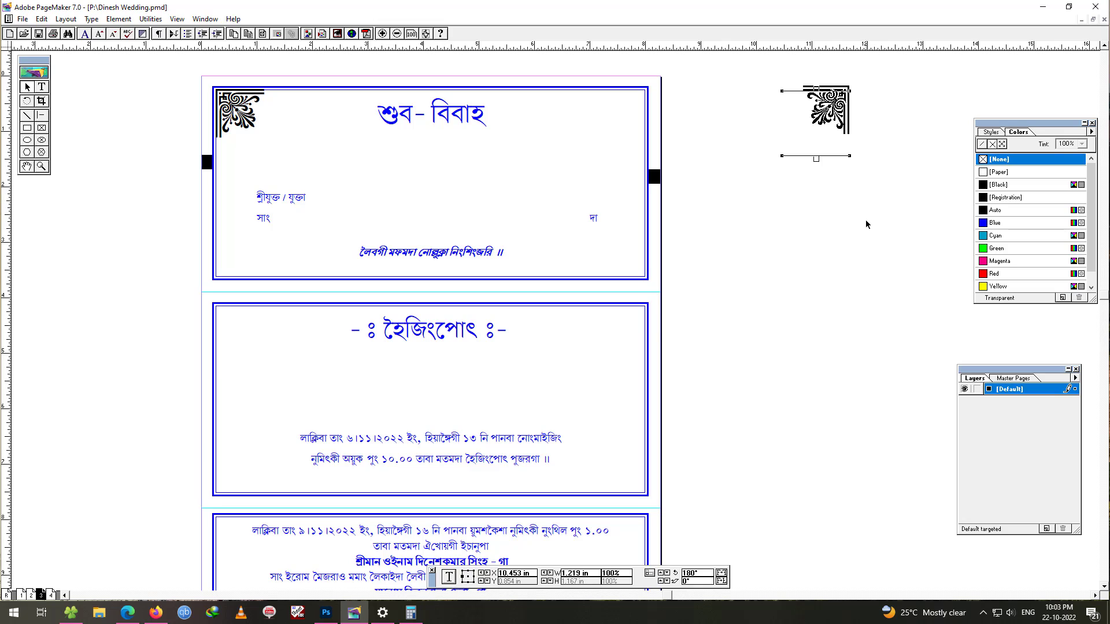
- Move the flipped ornament into the first border's upper-right corner and nudge it about 0.07 in down, flush with the thin inner line
{"action": "left_click_drag", "start_coordinate": [836, 109], "coordinate": [630, 107]}
{"action": "key", "text": "Right"}
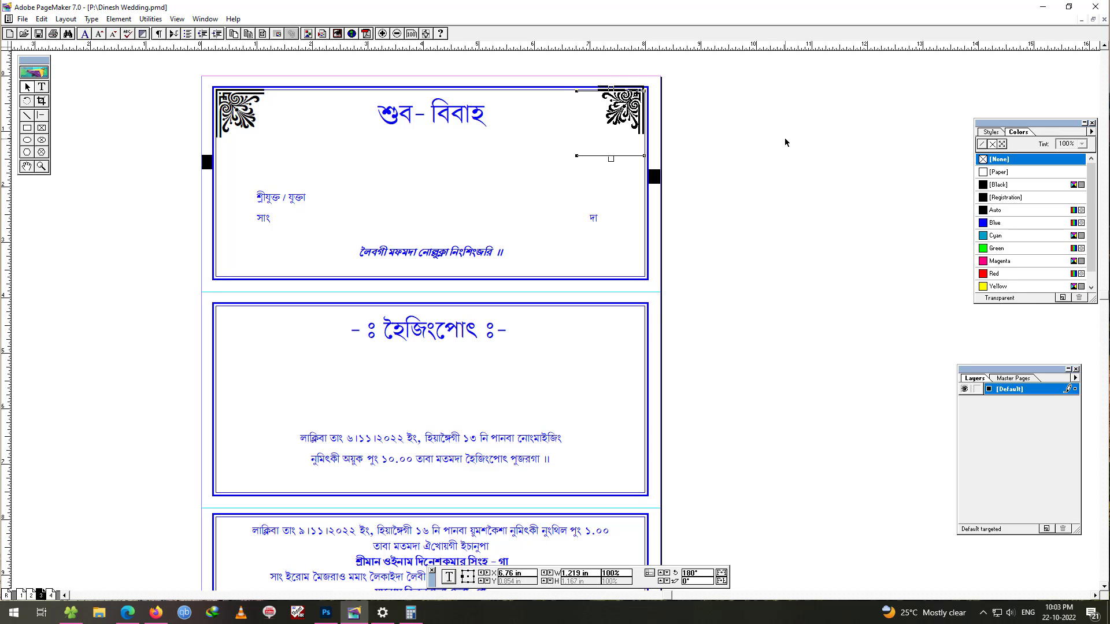
{"action": "key", "text": "Down"}
{"action": "key", "text": "Down"}
{"action": "key", "text": "Down"}
{"action": "key", "text": "Down"}
{"action": "key", "text": "Right"}
{"action": "key", "text": "Right"}
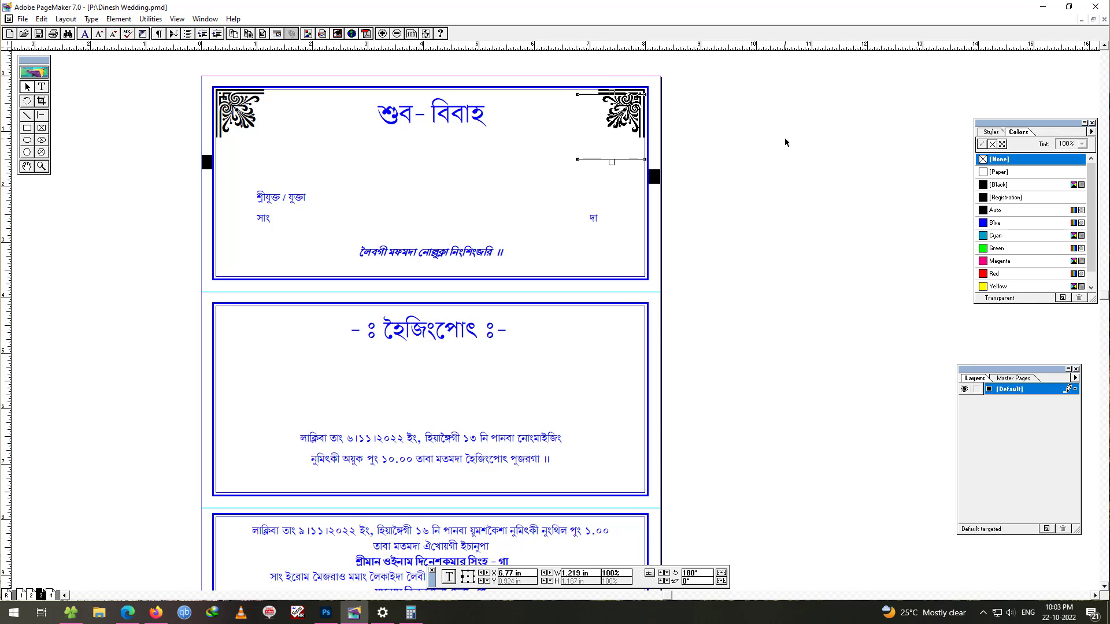
{"action": "key", "text": "Down"}
{"action": "key", "text": "Down"}
{"action": "key", "text": "Down"}
{"action": "key", "text": "Down"}
{"action": "left_click", "coordinate": [829, 175]}
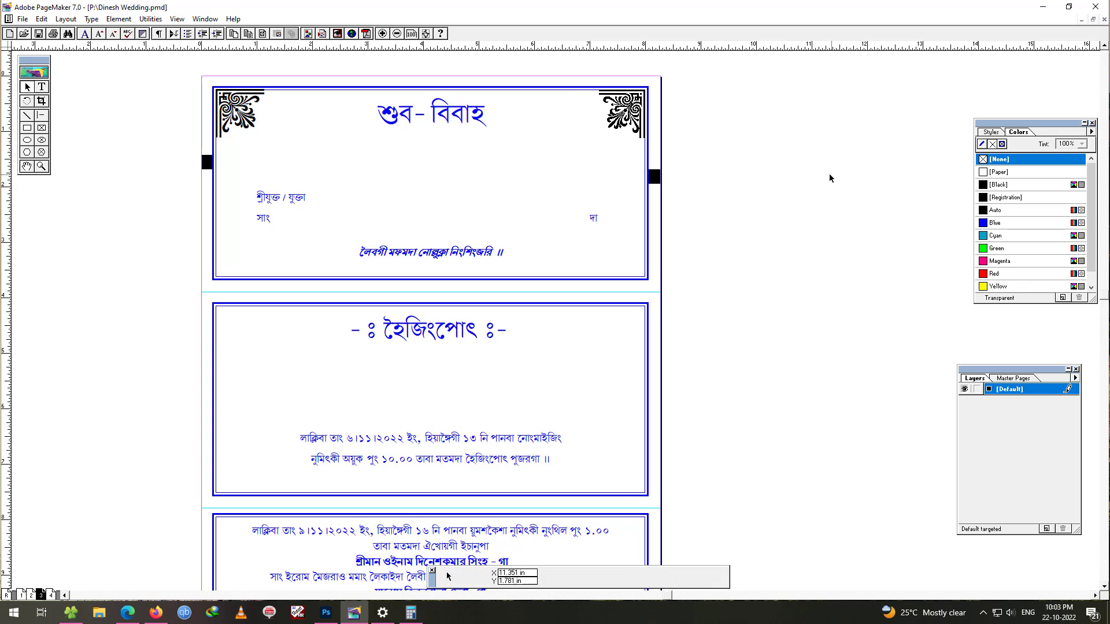
{"action": "key", "text": "ctrl+="}
{"action": "key", "text": "ctrl+="}
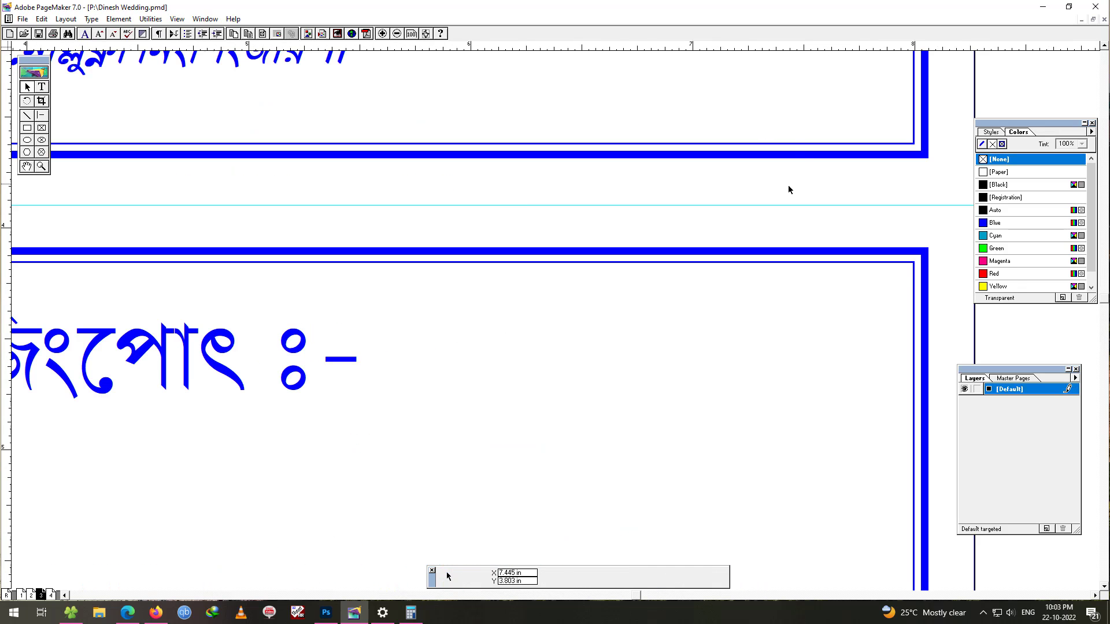
{"action": "left_click_drag", "start_coordinate": [791, 136], "coordinate": [659, 518], "text": "alt"}
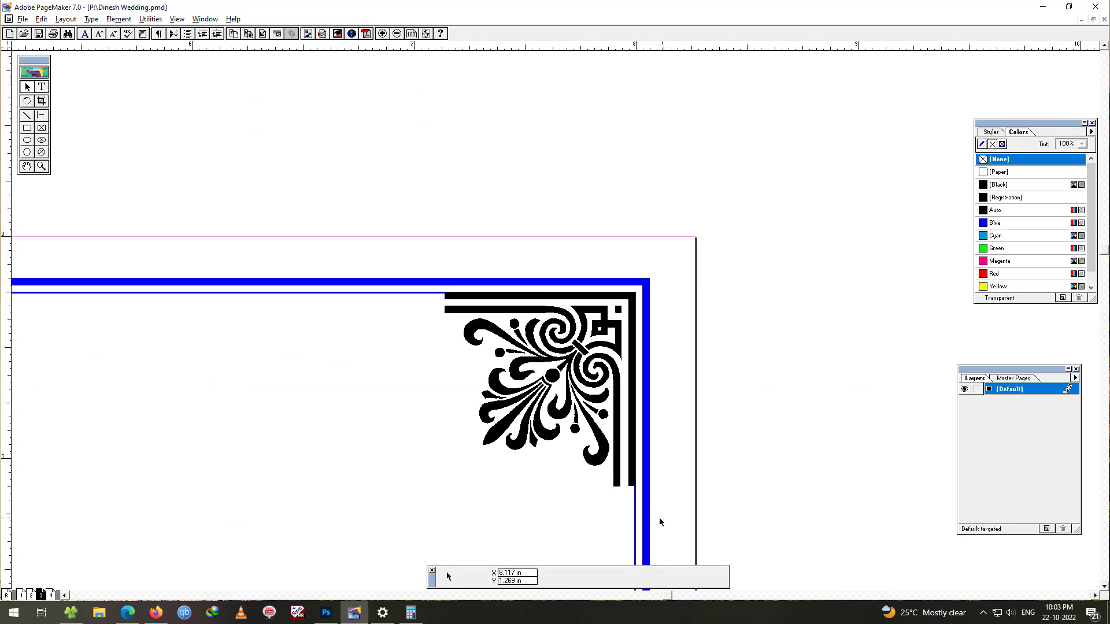
{"action": "left_click", "coordinate": [557, 344]}
{"action": "left_click", "coordinate": [792, 314]}
{"action": "key", "text": "ctrl+1"}
- Duplicate the first section's two upper corner ornaments lower down in the same section and flip the copies vertically
{"action": "left_click_drag", "start_coordinate": [665, 346], "coordinate": [845, 274], "text": "alt"}
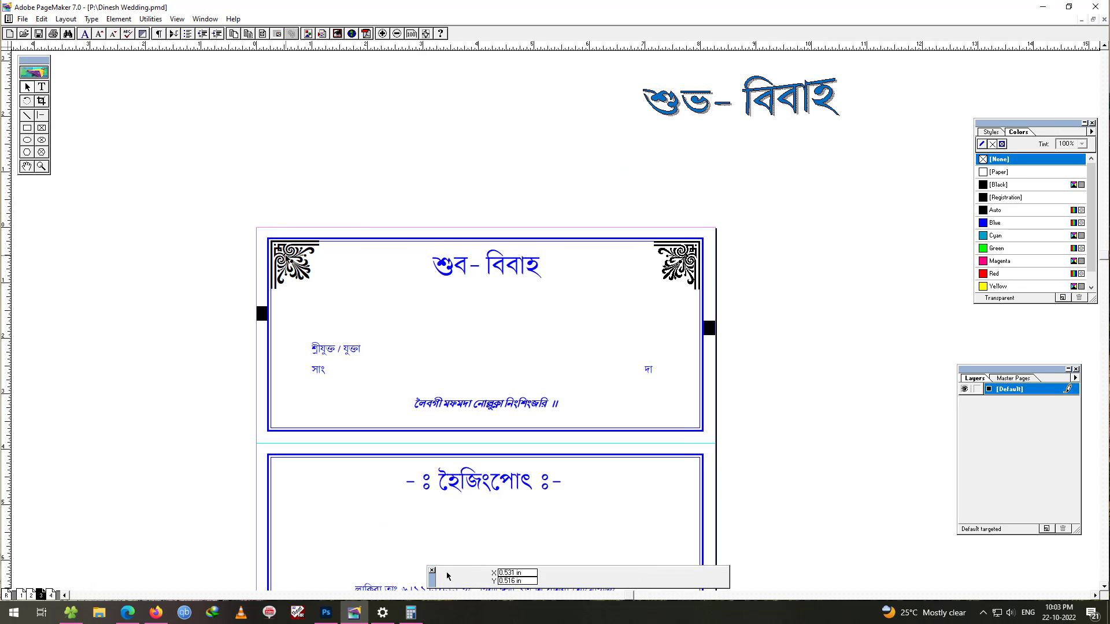
{"action": "left_click", "coordinate": [285, 255]}
{"action": "left_click", "coordinate": [690, 259], "text": "shift"}
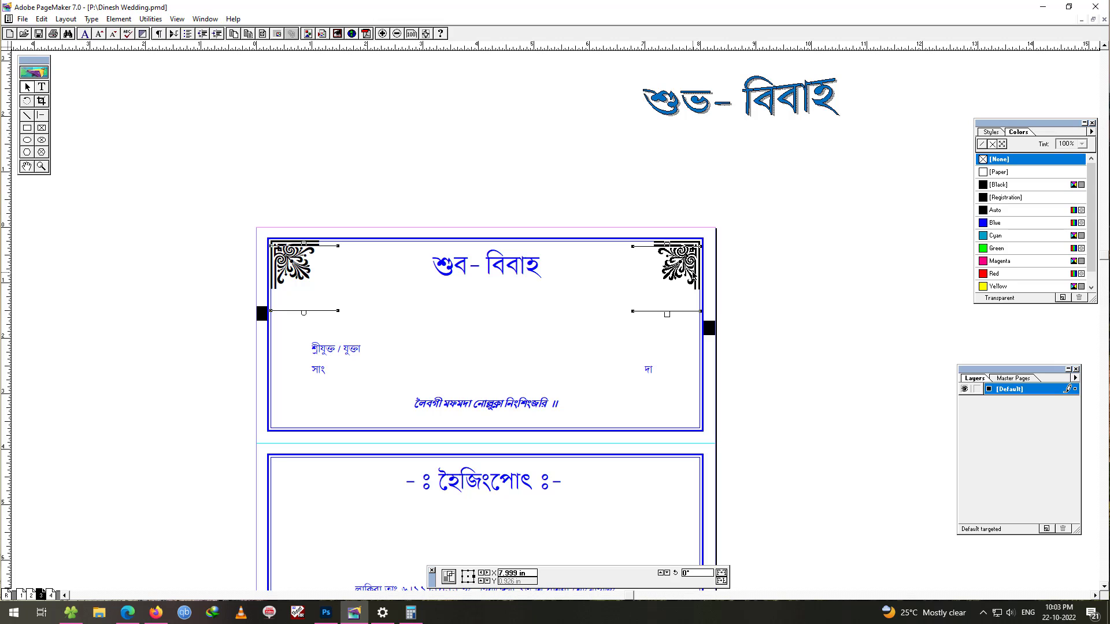
{"action": "key", "text": "ctrl+alt+v"}
{"action": "key", "text": "ctrl+Down"}
{"action": "key", "text": "ctrl+Down"}
{"action": "key", "text": "ctrl+Down"}
{"action": "key", "text": "ctrl+Down"}
{"action": "key", "text": "ctrl+Down"}
{"action": "key", "text": "ctrl+Down"}
{"action": "key", "text": "ctrl+Down"}
{"action": "key", "text": "ctrl+Down"}
{"action": "key", "text": "ctrl+Down"}
{"action": "key", "text": "ctrl+Down"}
{"action": "key", "text": "ctrl+Down"}
{"action": "key", "text": "ctrl+Down"}
{"action": "key", "text": "ctrl+Down"}
{"action": "key", "text": "ctrl+Down"}
{"action": "key", "text": "ctrl+Down"}
{"action": "key", "text": "ctrl+Down"}
{"action": "key", "text": "ctrl+Down"}
{"action": "key", "text": "ctrl+Down"}
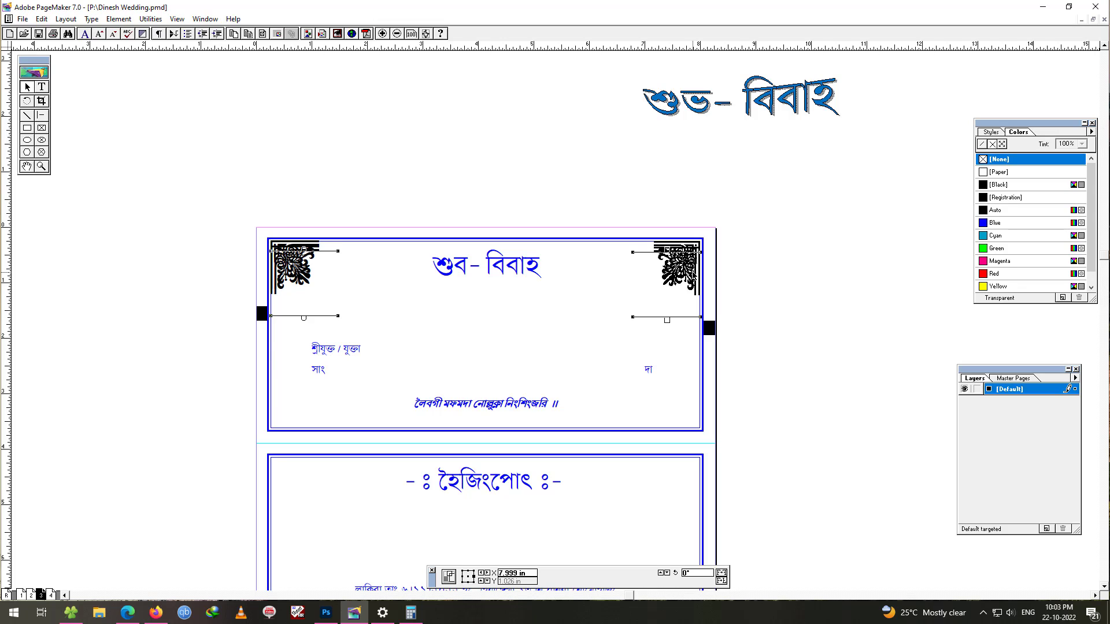
{"action": "left_click", "coordinate": [723, 581]}
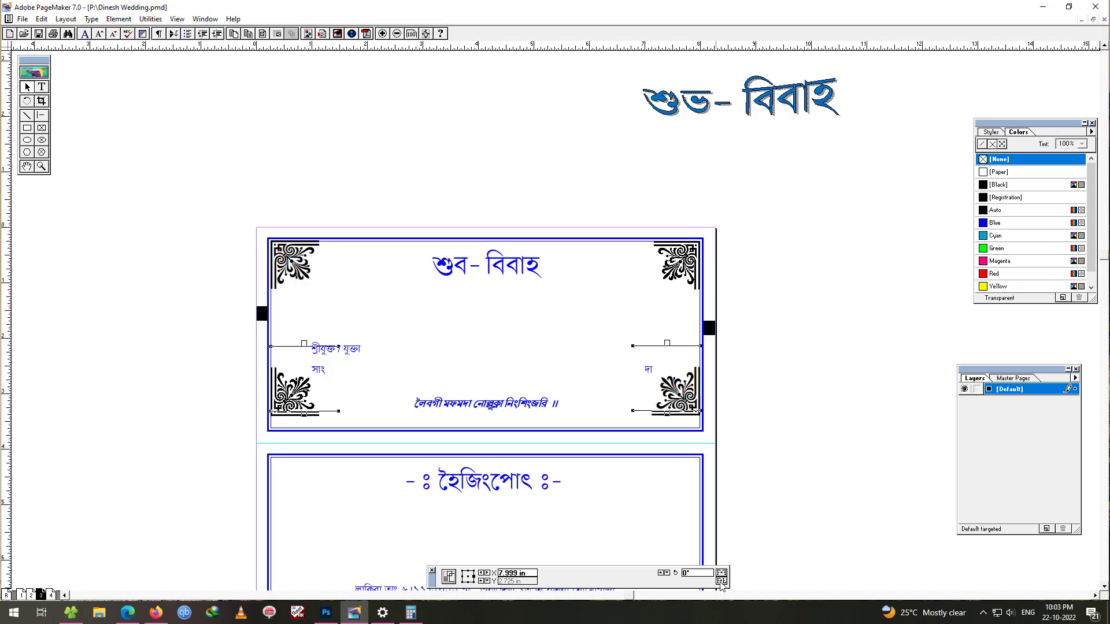
- Nudge the vertically flipped ornament pair down about 0.22 in to Y 2.945 in, seating them in the first border's lower corners
{"action": "key", "text": "Down"}
{"action": "key", "text": "Down"}
{"action": "key", "text": "Down"}
{"action": "key", "text": "Down"}
{"action": "key", "text": "Down"}
{"action": "key", "text": "Down"}
{"action": "key", "text": "Down"}
{"action": "key", "text": "Down"}
{"action": "key", "text": "Down"}
{"action": "key", "text": "Down"}
{"action": "key", "text": "Down"}
{"action": "key", "text": "Down"}
{"action": "key", "text": "Down"}
{"action": "key", "text": "Down"}
{"action": "key", "text": "Down"}
{"action": "key", "text": "Down"}
{"action": "key", "text": "Down"}
{"action": "key", "text": "Down"}
{"action": "key", "text": "Down"}
{"action": "key", "text": "Down"}
{"action": "key", "text": "Down"}
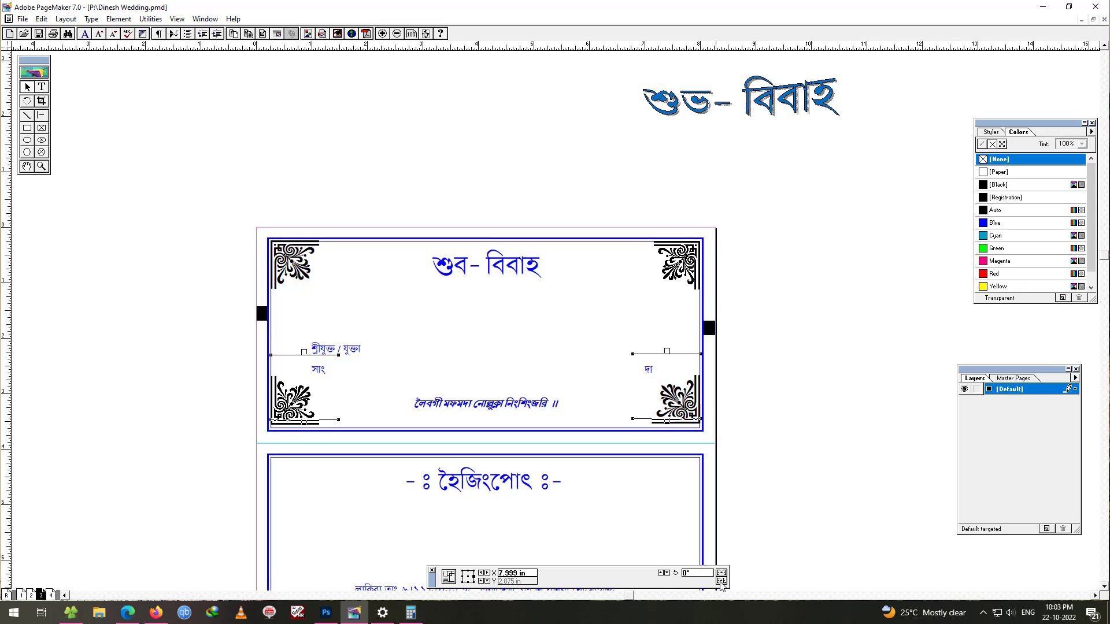
{"action": "key", "text": "Down"}
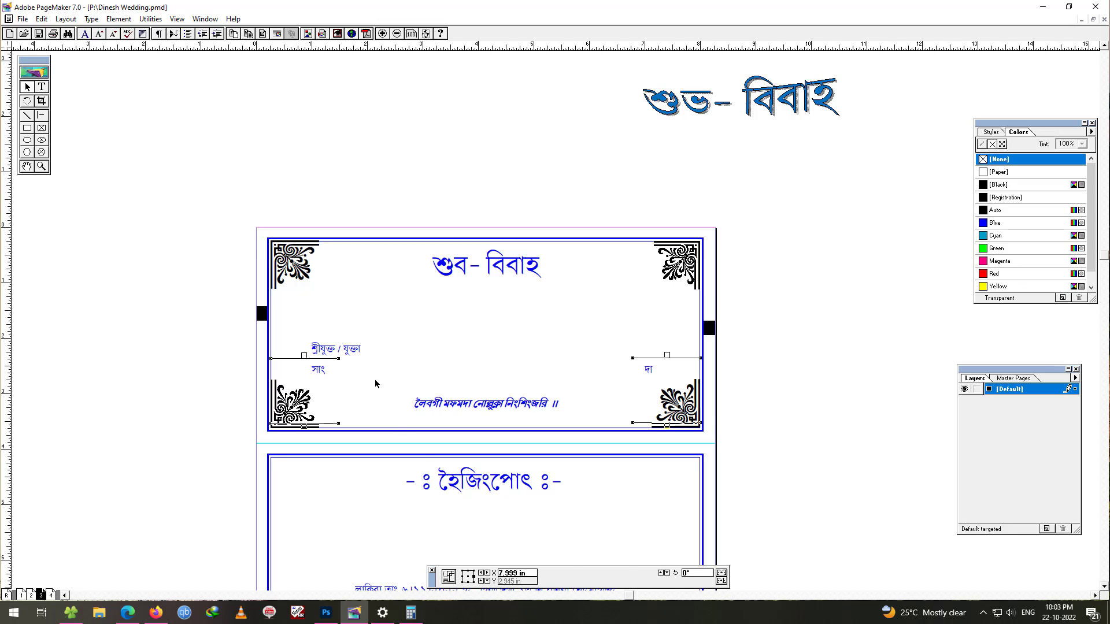
{"action": "left_click", "coordinate": [155, 443]}
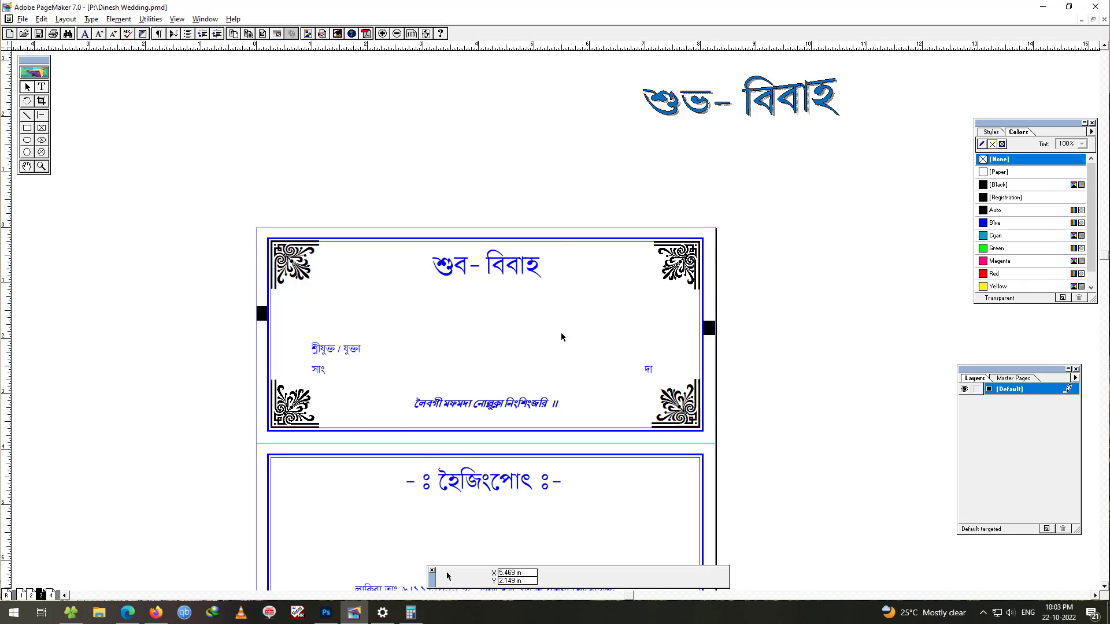
- Switch to Photoshop to check the corner ornament placement on the reference card, and return to PageMaker
{"action": "scroll", "coordinate": [526, 287], "scroll_direction": "down", "scroll_amount": 1}
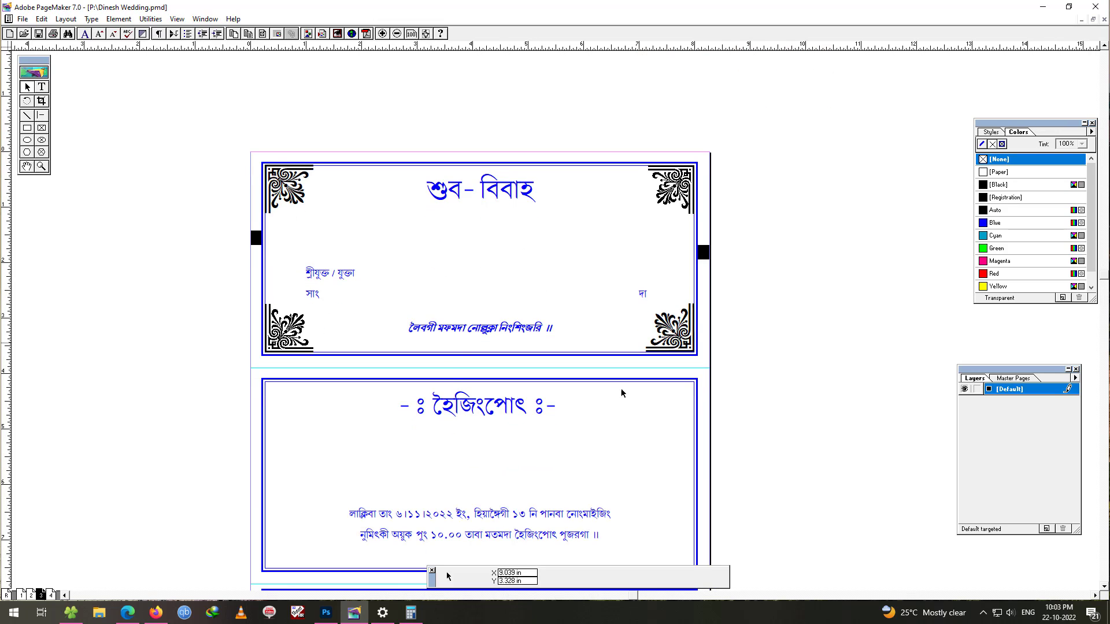
{"action": "scroll", "coordinate": [782, 297], "scroll_direction": "down", "scroll_amount": 1}
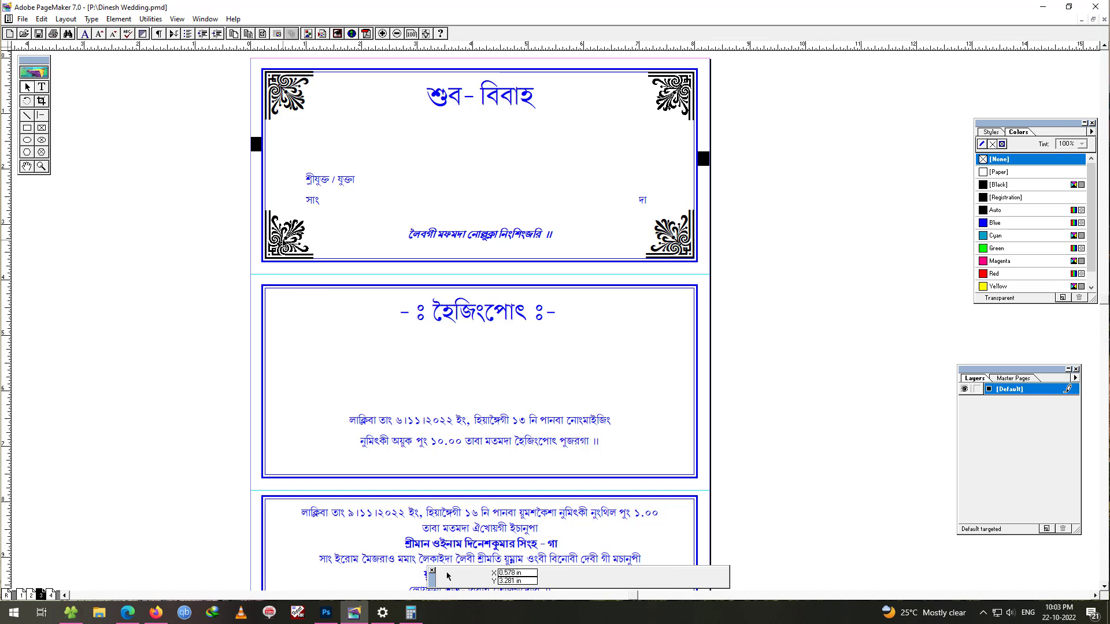
{"action": "left_click", "coordinate": [282, 240]}
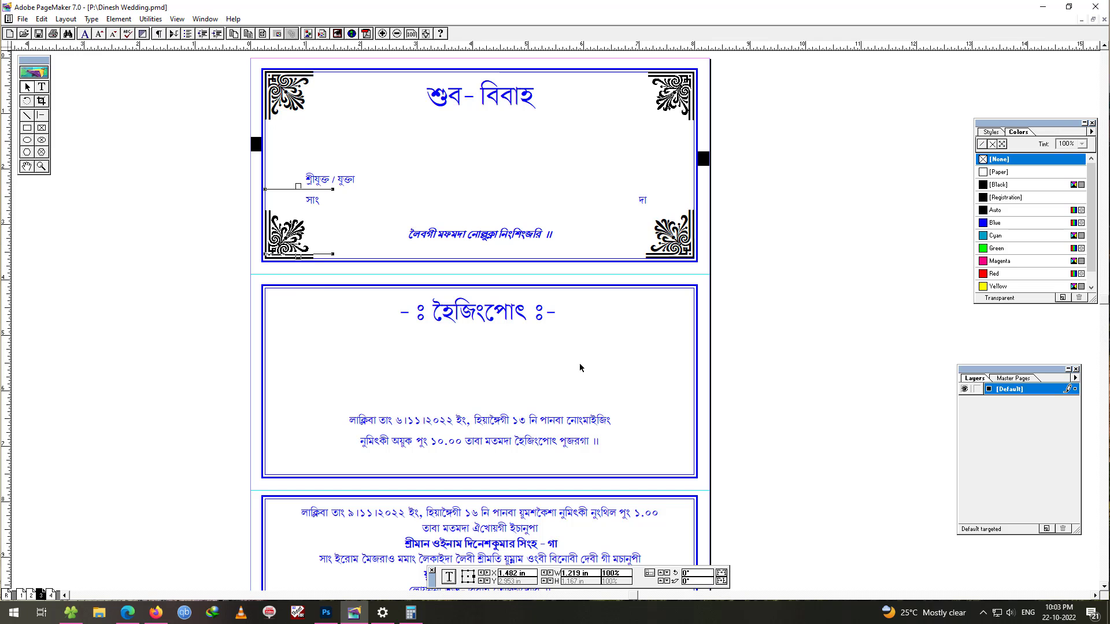
{"action": "left_click", "coordinate": [326, 613]}
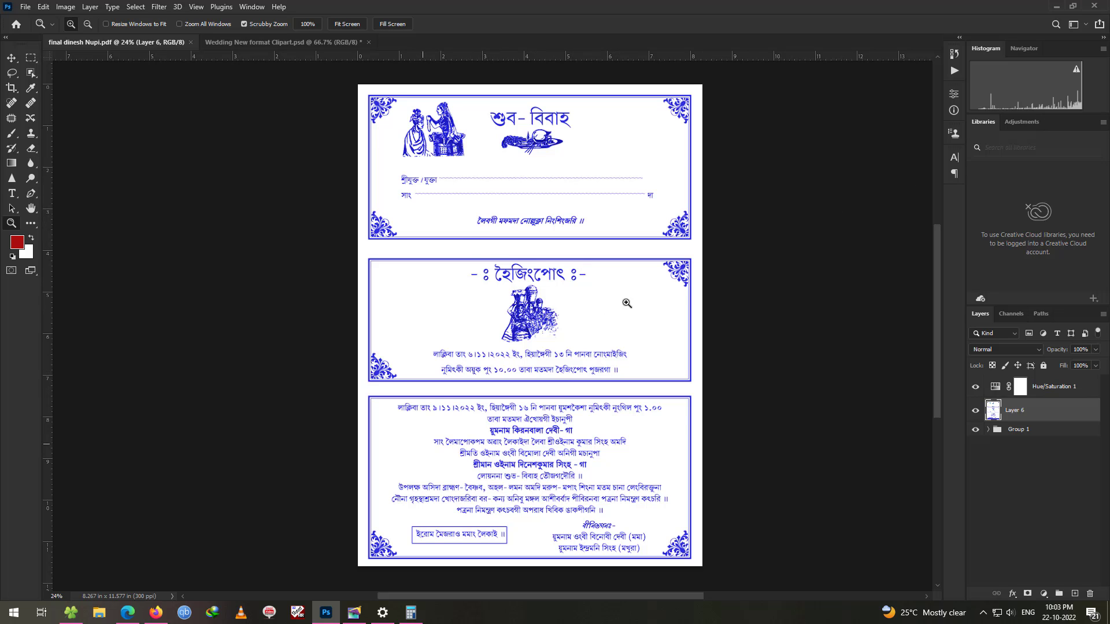
{"action": "left_click", "coordinate": [1056, 6]}
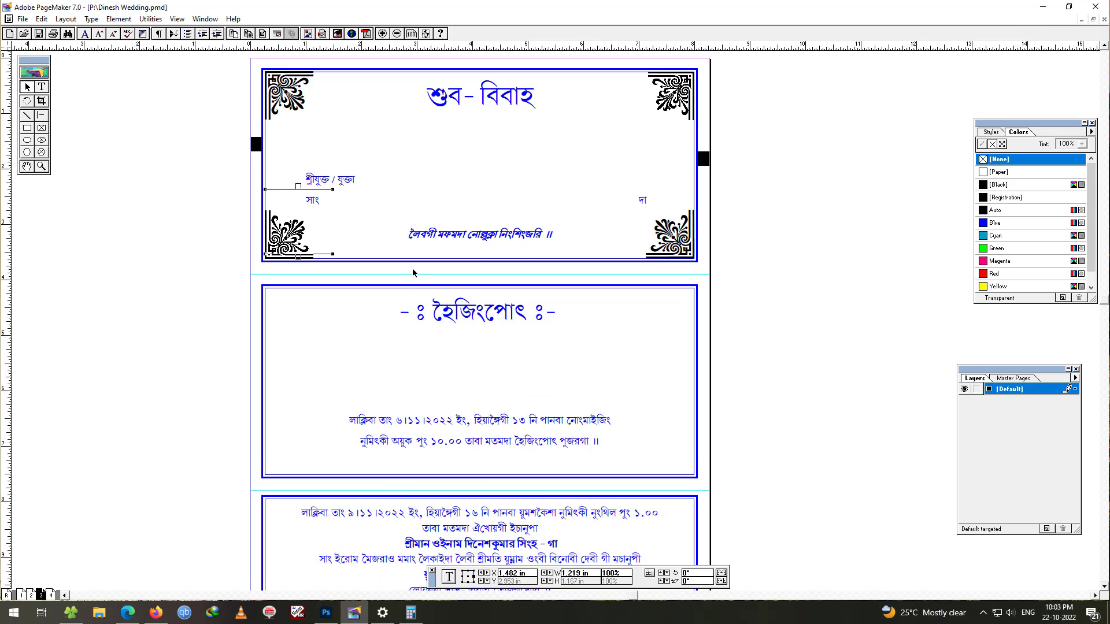
- Duplicate the first section's upper-left and lower-right ornaments and move the copies 4 in down into the second section
{"action": "left_click", "coordinate": [402, 365]}
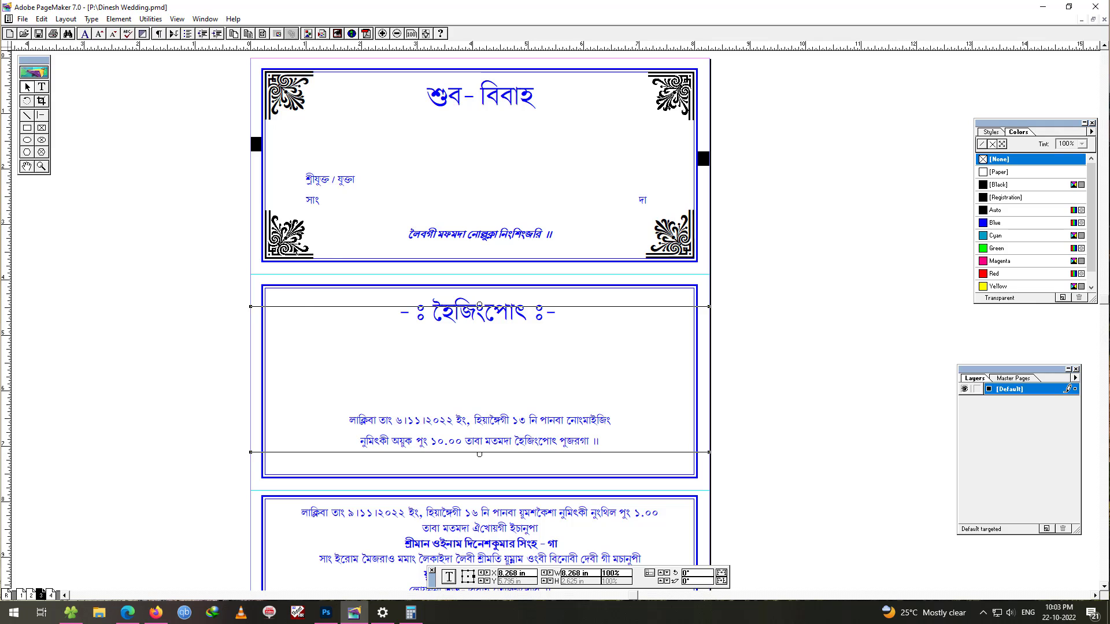
{"action": "left_click", "coordinate": [294, 246]}
{"action": "left_click_drag", "start_coordinate": [294, 236], "coordinate": [292, 106]}
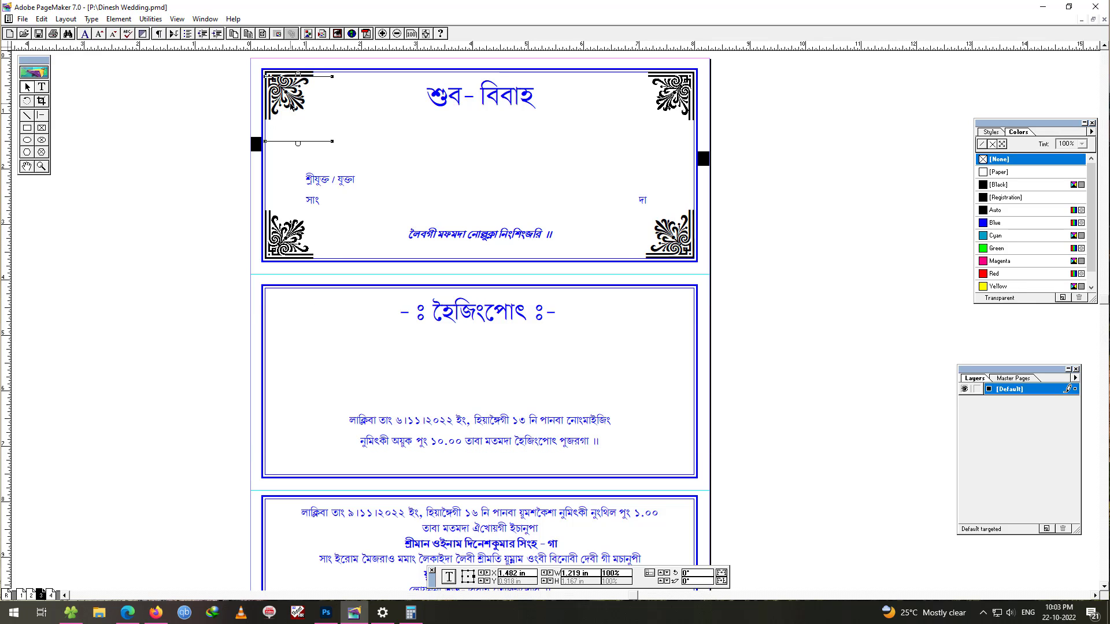
{"action": "left_click", "coordinate": [683, 246]}
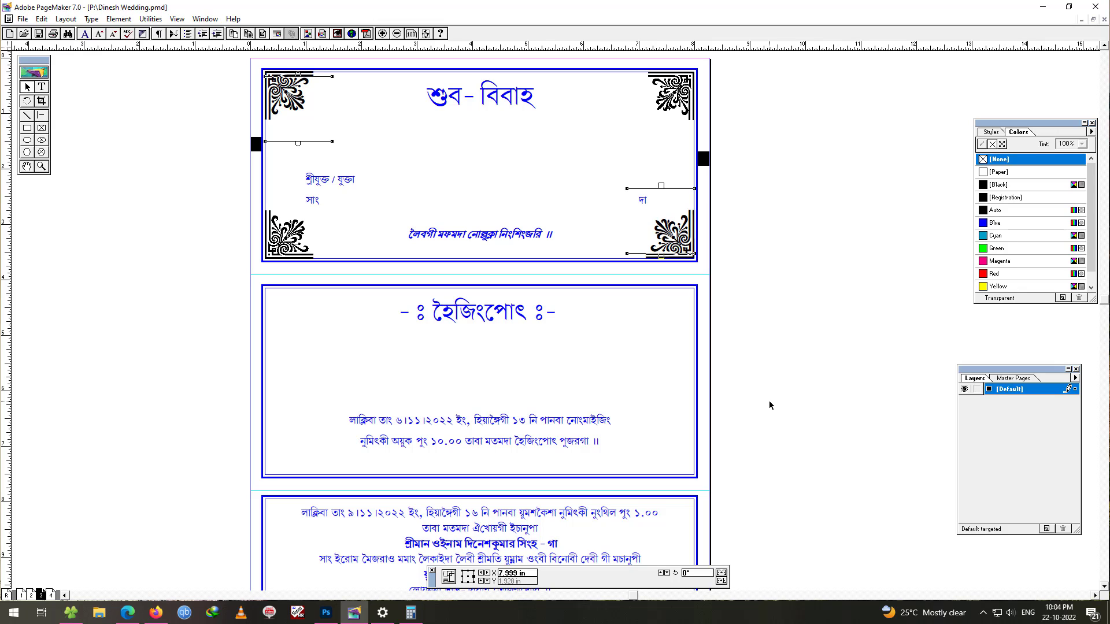
{"action": "key", "text": "shift+Down"}
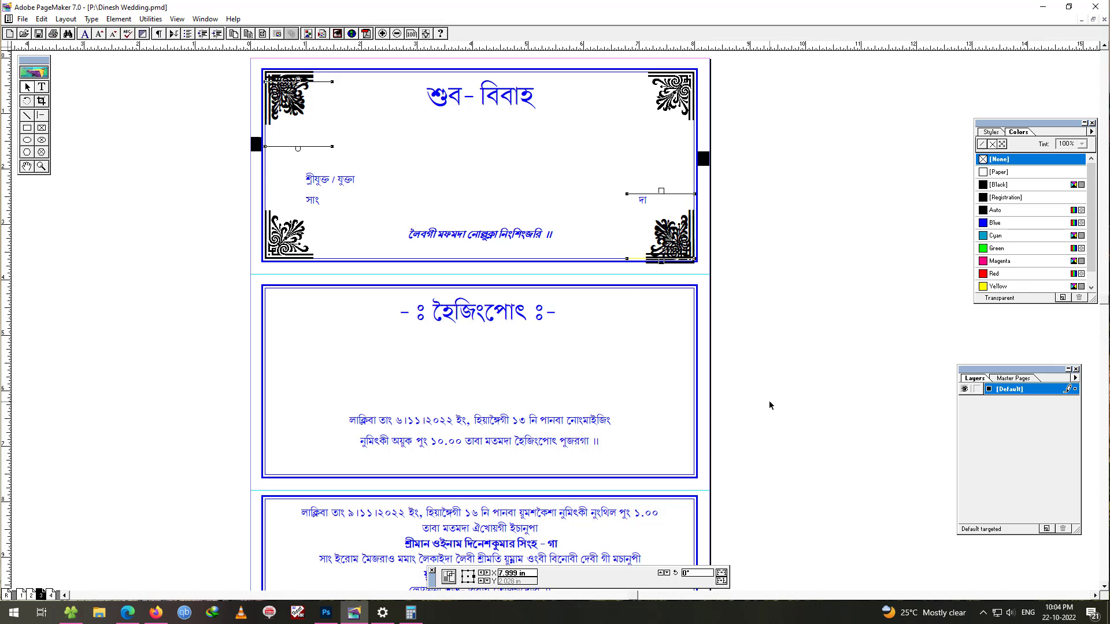
{"action": "key", "text": "shift+Down"}
{"action": "key", "text": "shift+Down"}
{"action": "key", "text": "shift+Down"}
{"action": "key", "text": "shift+Down"}
{"action": "key", "text": "shift+Down"}
{"action": "key", "text": "shift+Down"}
{"action": "key", "text": "shift+Down"}
{"action": "key", "text": "shift+Down"}
{"action": "key", "text": "shift+Down"}
{"action": "key", "text": "shift+Down"}
{"action": "key", "text": "shift+Down"}
{"action": "key", "text": "shift+Down"}
{"action": "key", "text": "shift+Down"}
{"action": "key", "text": "shift+Down"}
{"action": "key", "text": "shift+Down"}
{"action": "key", "text": "shift+Down"}
{"action": "key", "text": "shift+Down"}
{"action": "key", "text": "shift+Down"}
{"action": "key", "text": "shift+Down"}
{"action": "key", "text": "shift+Down"}
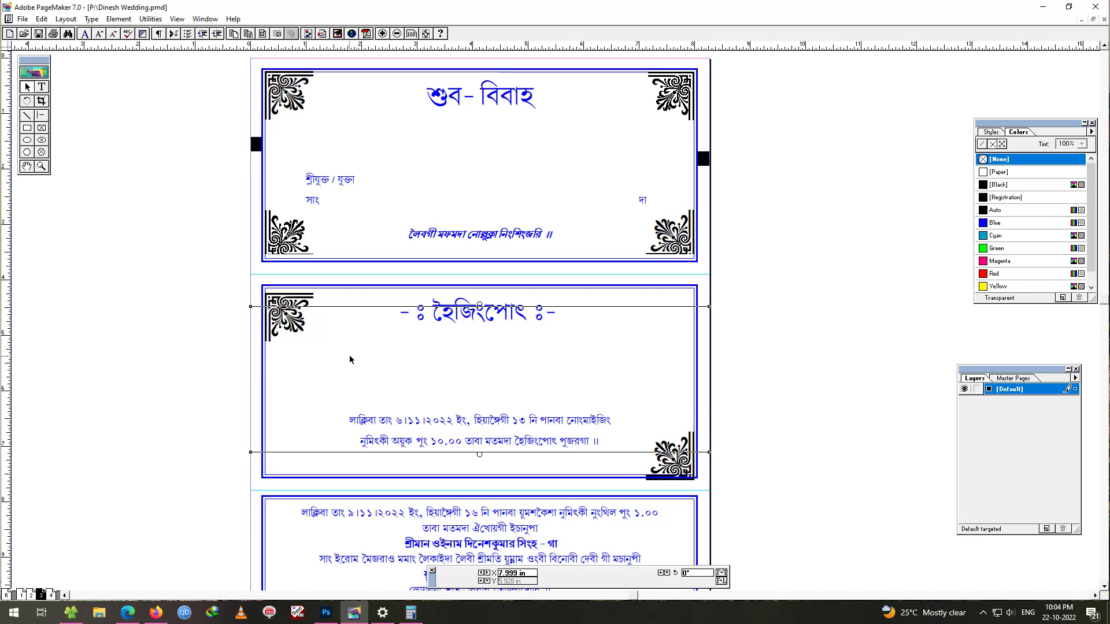
- Nudge the second section's upper-left ornament up about 0.08 in to Y 4.838 in, against the border's thin inner line
{"action": "left_click", "coordinate": [291, 318]}
{"action": "key", "text": "Up"}
{"action": "key", "text": "Up"}
{"action": "key", "text": "Up"}
{"action": "key", "text": "Up"}
{"action": "key", "text": "Up"}
{"action": "key", "text": "Up"}
{"action": "key", "text": "Up"}
{"action": "key", "text": "Up"}
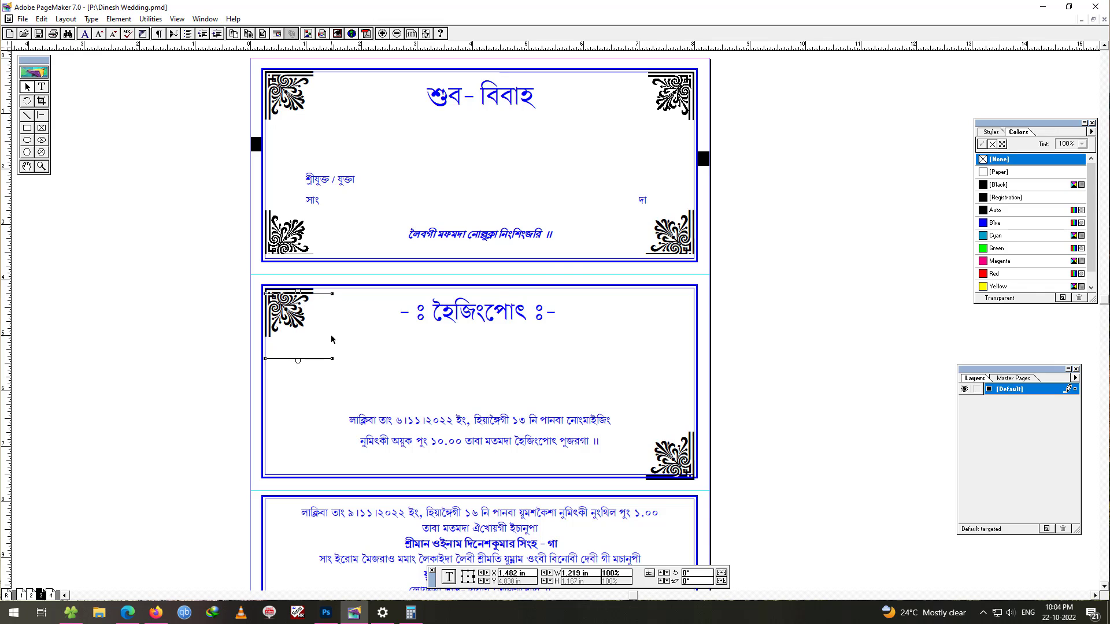
{"action": "key", "text": "ctrl+2"}
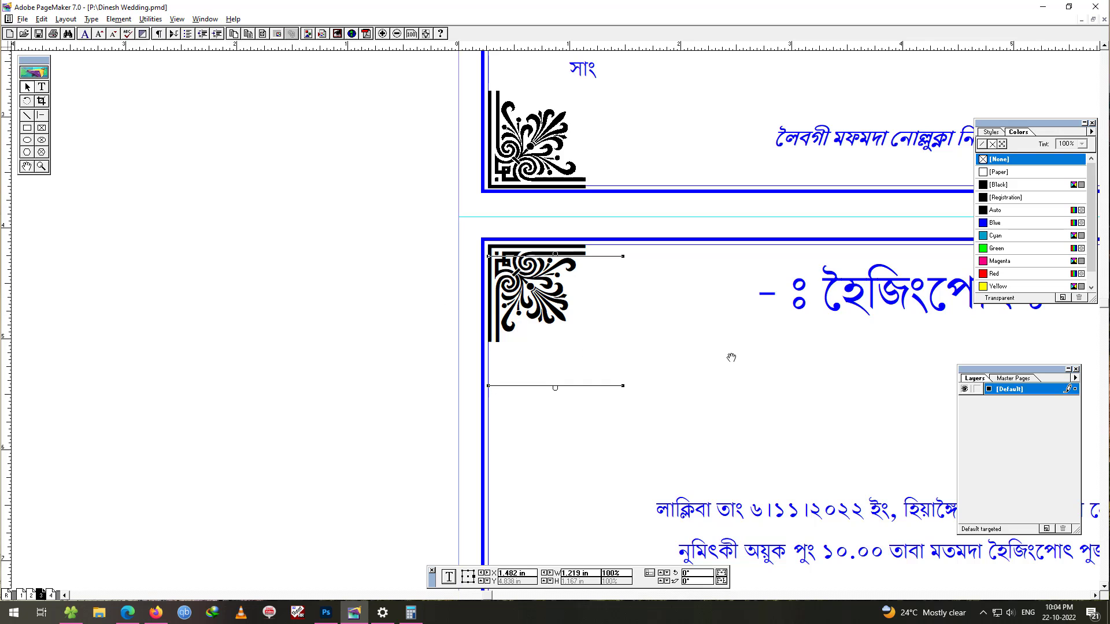
- Nudge the second section's lower-right ornament up about 0.13 in to Y 6.798 in, clear of the border's thick line
{"action": "left_click_drag", "start_coordinate": [847, 415], "coordinate": [164, 229]}
{"action": "left_click", "coordinate": [643, 411]}
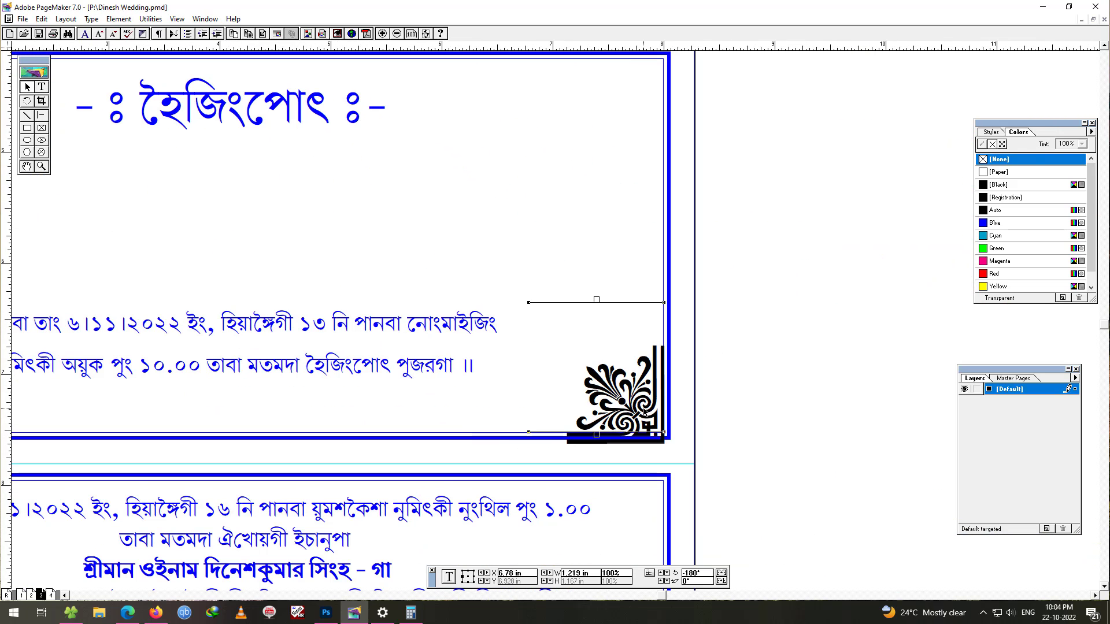
{"action": "key", "text": "Up"}
{"action": "key", "text": "Up"}
{"action": "key", "text": "Up"}
{"action": "key", "text": "Up"}
{"action": "key", "text": "Up"}
{"action": "key", "text": "Up"}
{"action": "key", "text": "Up"}
{"action": "key", "text": "Up"}
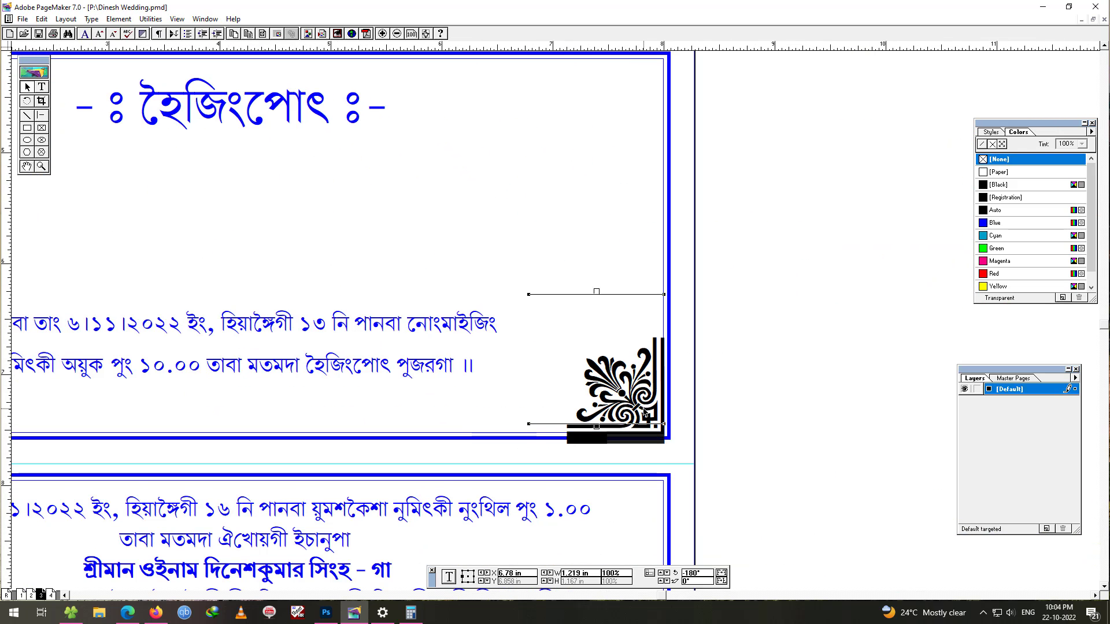
{"action": "key", "text": "Up"}
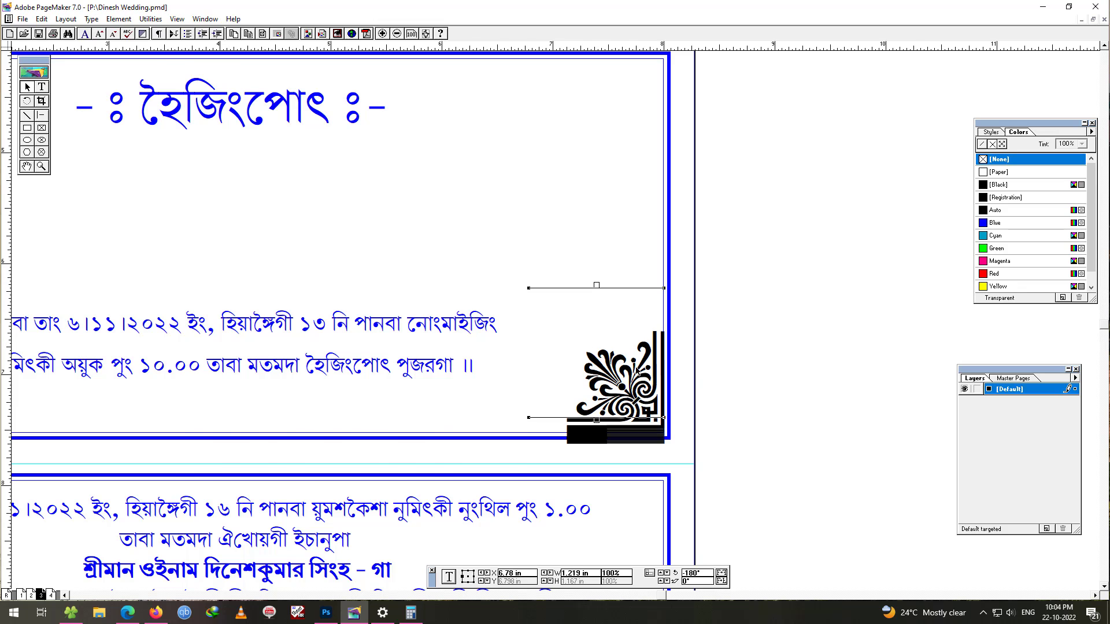
- Nudge the second section's lower-right ornament back down 0.06 in to Y 6.858 in, flush with the thin inner line
{"action": "key", "text": "ctrl+0"}
{"action": "key", "text": "Down"}
{"action": "key", "text": "Down"}
{"action": "key", "text": "Down"}
{"action": "key", "text": "Down"}
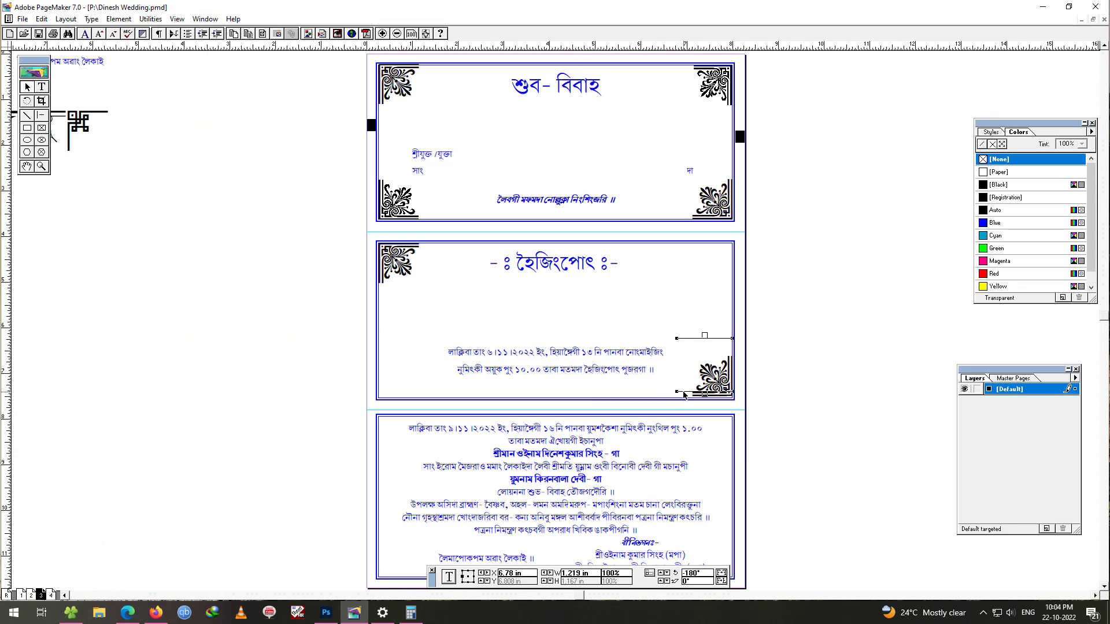
{"action": "key", "text": "Down"}
{"action": "key", "text": "Down"}
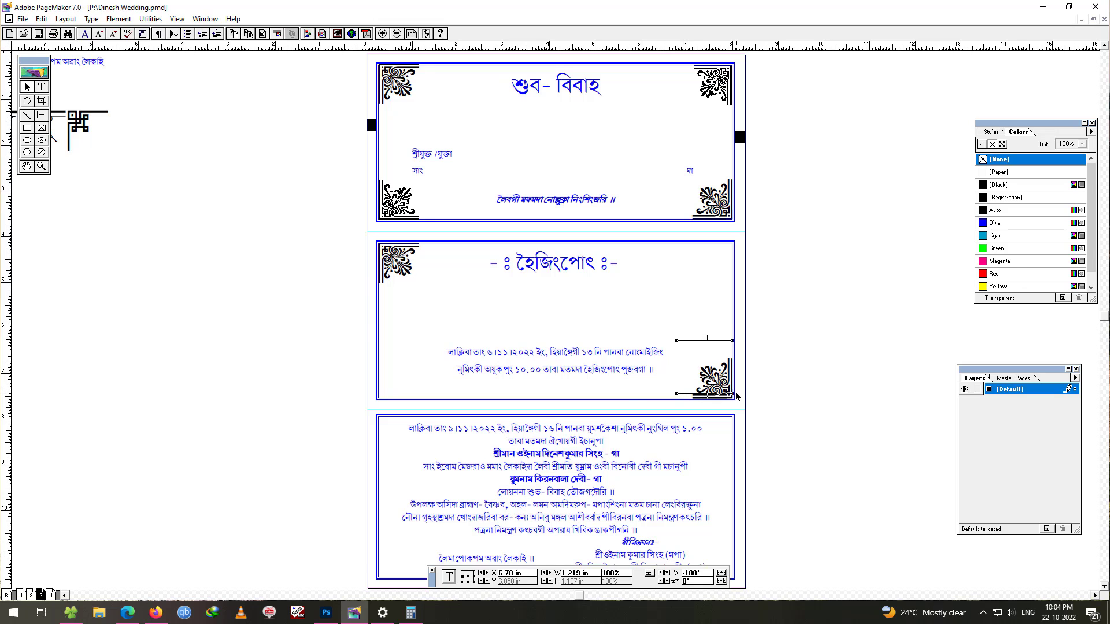
{"action": "key", "text": "ctrl+2"}
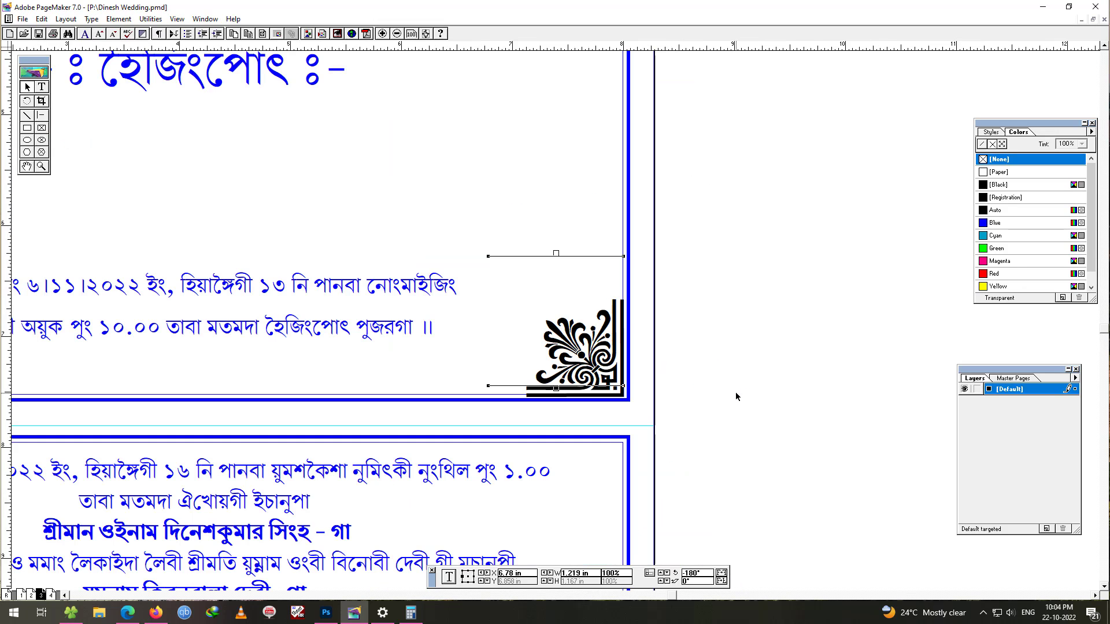
{"action": "left_click", "coordinate": [699, 388]}
- Duplicate the first section's upper-left and upper-right ornaments and move the copies 8.2 in down into the third section
{"action": "right_click", "coordinate": [731, 296], "text": "shift"}
{"action": "left_click_drag", "start_coordinate": [607, 376], "coordinate": [752, 243]}
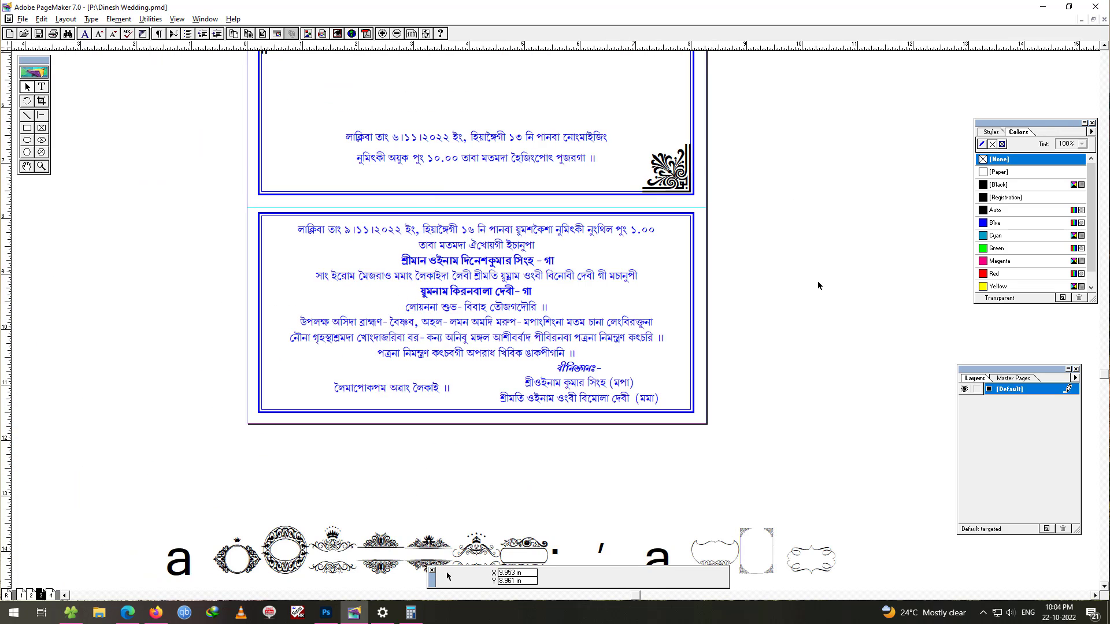
{"action": "left_click_drag", "start_coordinate": [818, 285], "coordinate": [763, 307]}
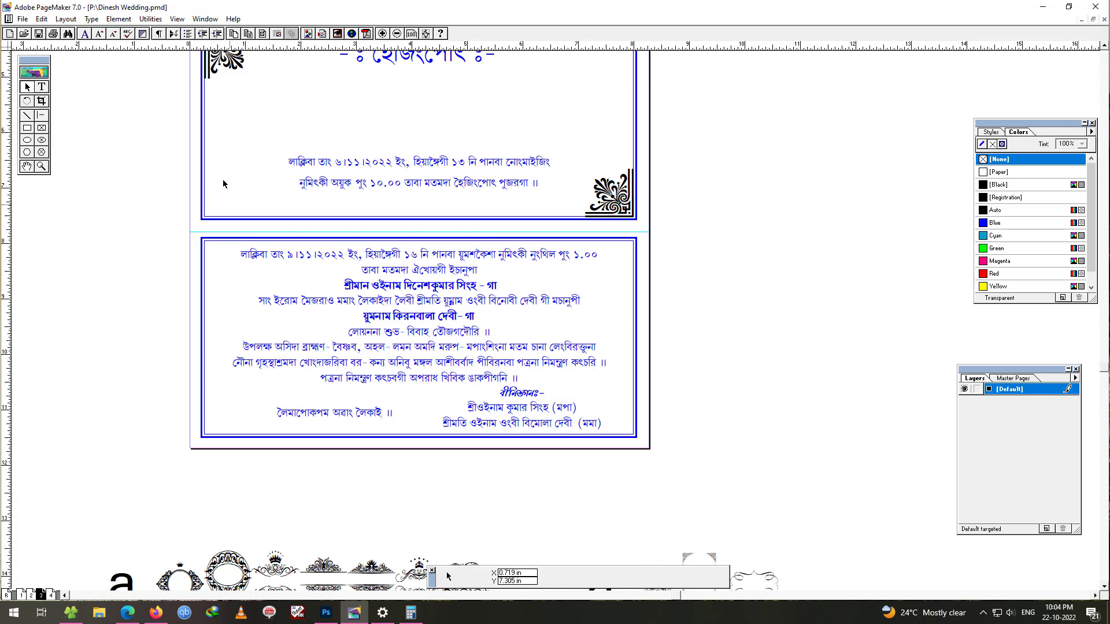
{"action": "left_click_drag", "start_coordinate": [722, 239], "coordinate": [687, 344]}
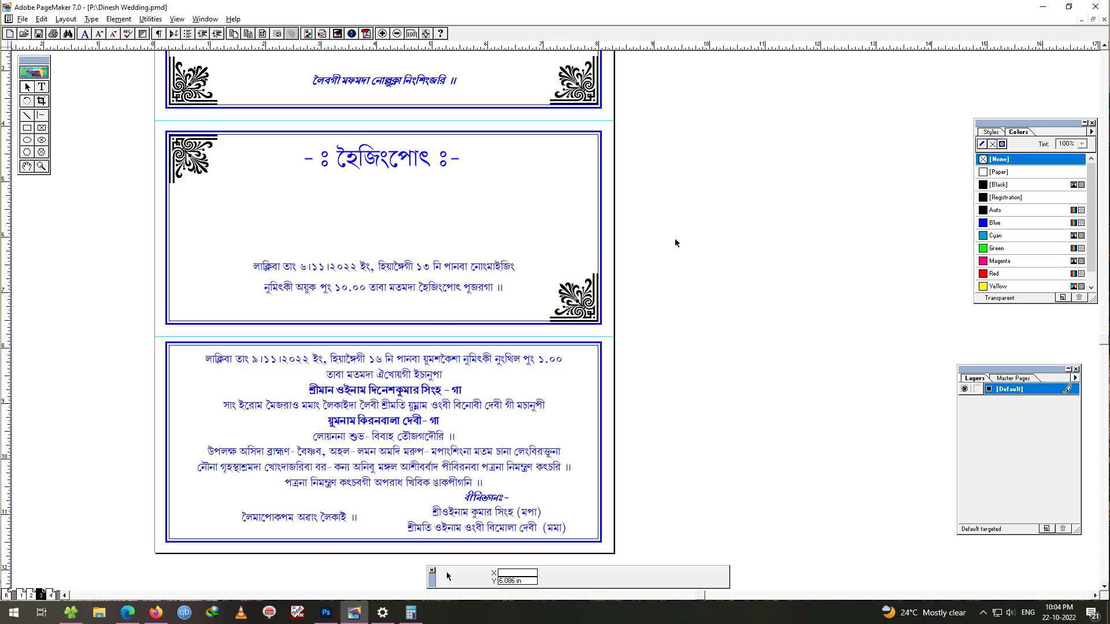
{"action": "left_click_drag", "start_coordinate": [675, 240], "coordinate": [677, 328]}
{"action": "left_click_drag", "start_coordinate": [643, 167], "coordinate": [680, 342]}
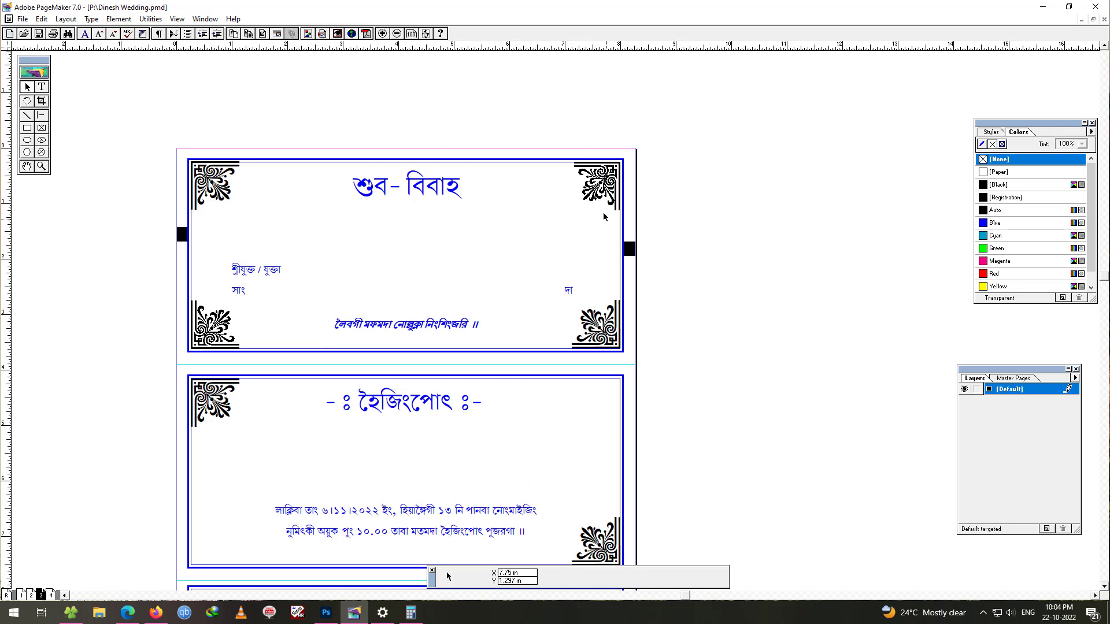
{"action": "left_click", "coordinate": [215, 184]}
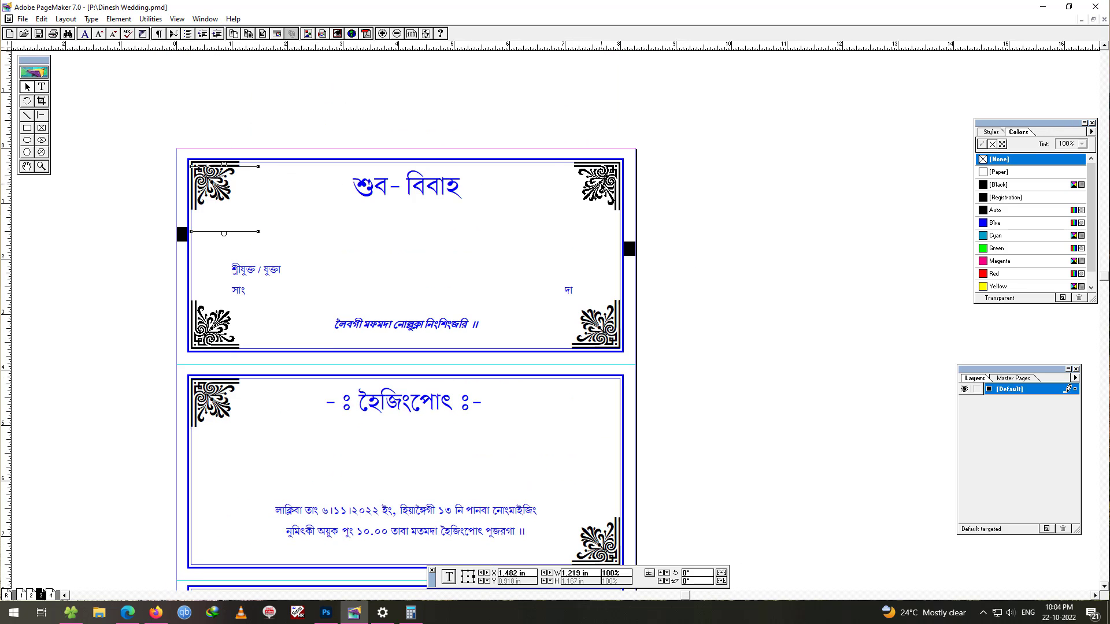
{"action": "left_click", "coordinate": [602, 186], "text": "shift"}
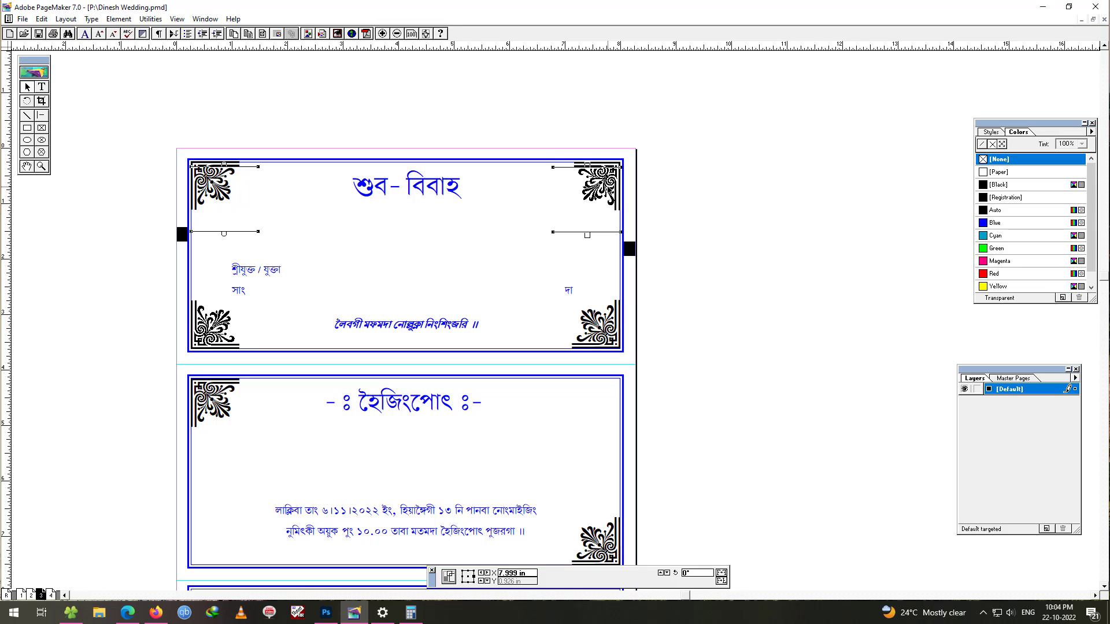
{"action": "left_click_drag", "start_coordinate": [215, 183], "coordinate": [215, 472]}
{"action": "key", "text": "ctrl+Down"}
{"action": "key", "text": "ctrl+Down"}
{"action": "key", "text": "ctrl+Down"}
{"action": "key", "text": "ctrl+Down"}
{"action": "key", "text": "ctrl+Down"}
{"action": "key", "text": "ctrl+Down"}
{"action": "key", "text": "ctrl+Down"}
{"action": "key", "text": "ctrl+Down"}
{"action": "key", "text": "ctrl+Down"}
{"action": "key", "text": "ctrl+Down"}
{"action": "key", "text": "ctrl+Down"}
{"action": "key", "text": "ctrl+Down"}
{"action": "key", "text": "ctrl+Down"}
{"action": "key", "text": "ctrl+Down"}
{"action": "key", "text": "ctrl+Down"}
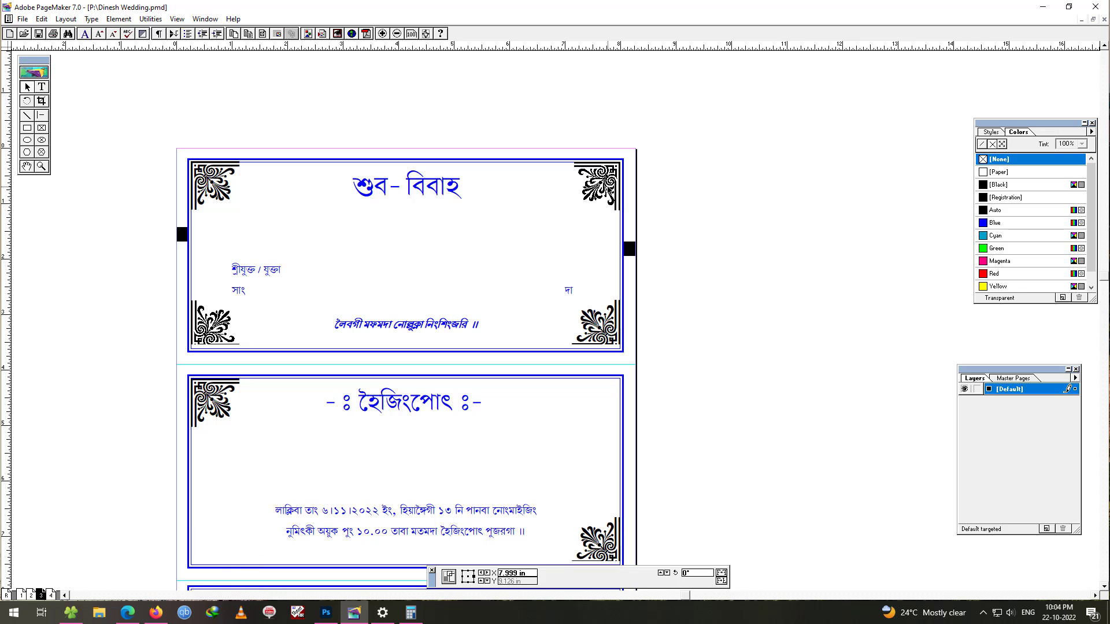
- Nudge the third section's two ornaments up 0.48 in to Y 8.646 in, against the border's upper edge
{"action": "left_click_drag", "start_coordinate": [673, 410], "coordinate": [679, 289]}
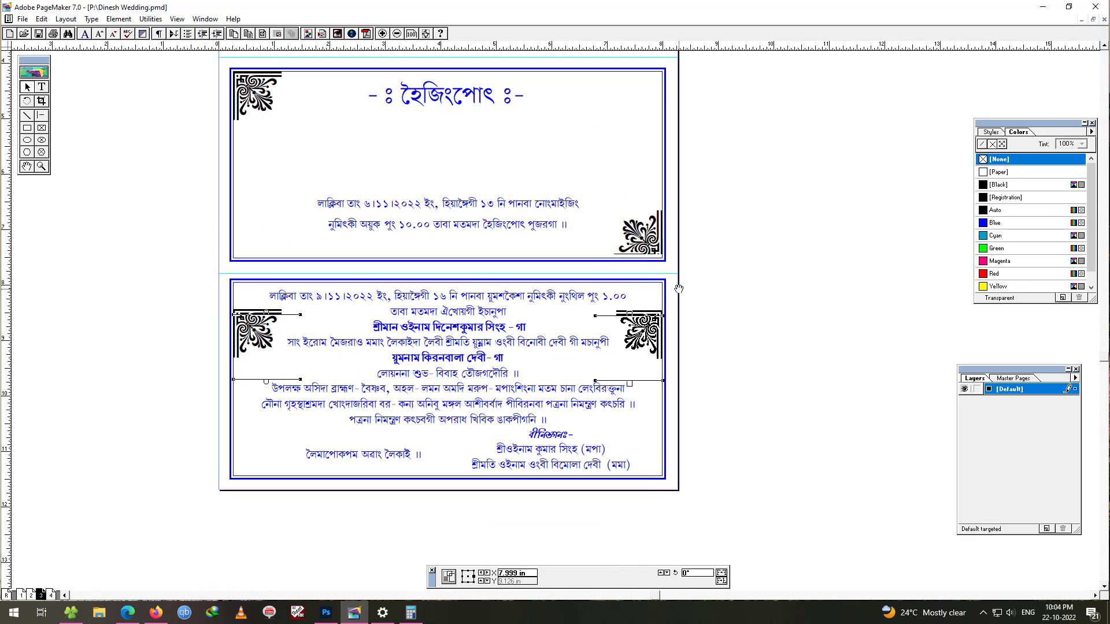
{"action": "key", "text": "Up"}
{"action": "key", "text": "Up"}
{"action": "key", "text": "Up"}
{"action": "key", "text": "Up"}
{"action": "key", "text": "Up"}
{"action": "key", "text": "Up"}
{"action": "key", "text": "Up"}
{"action": "key", "text": "Up"}
{"action": "key", "text": "Up"}
{"action": "key", "text": "Up"}
{"action": "key", "text": "Up"}
{"action": "key", "text": "Up"}
{"action": "key", "text": "Up"}
{"action": "key", "text": "Up"}
{"action": "key", "text": "Up"}
{"action": "key", "text": "Up"}
{"action": "key", "text": "Up"}
{"action": "key", "text": "Up"}
{"action": "key", "text": "Up"}
{"action": "key", "text": "Up"}
{"action": "key", "text": "Up"}
{"action": "key", "text": "Up"}
{"action": "key", "text": "Up"}
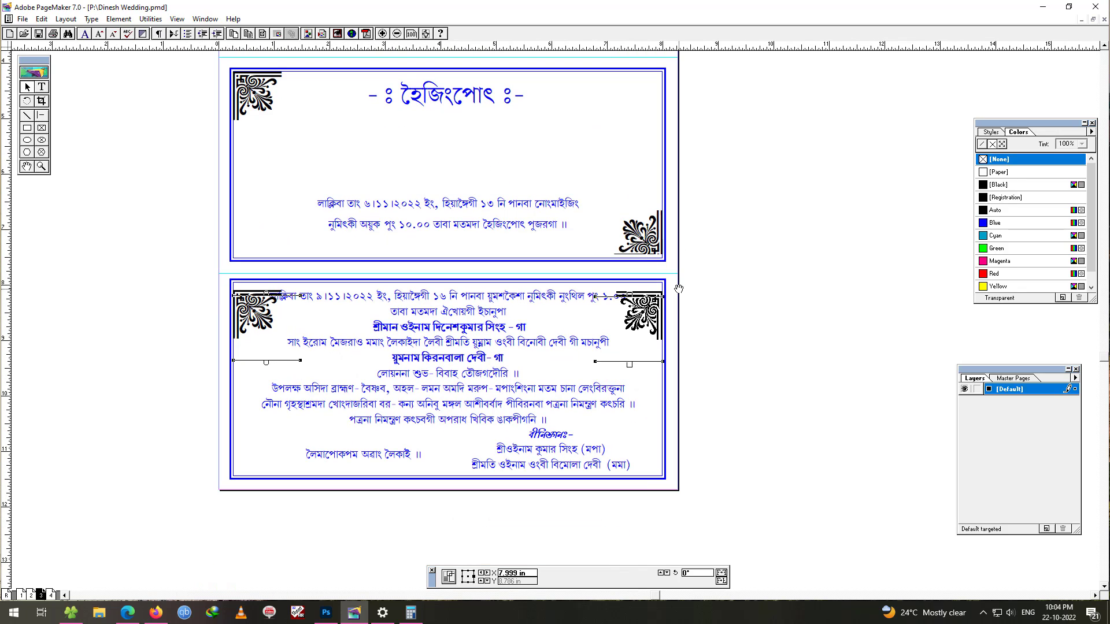
{"action": "key", "text": "Up"}
{"action": "key", "text": "Up"}
{"action": "key", "text": "Up"}
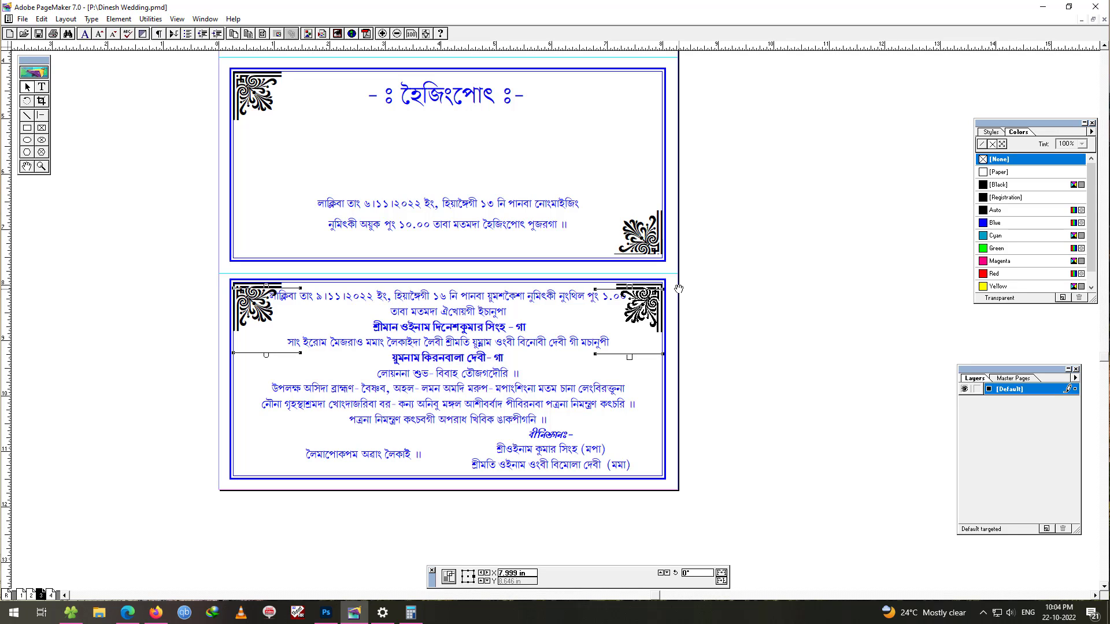
{"action": "left_click", "coordinate": [803, 289]}
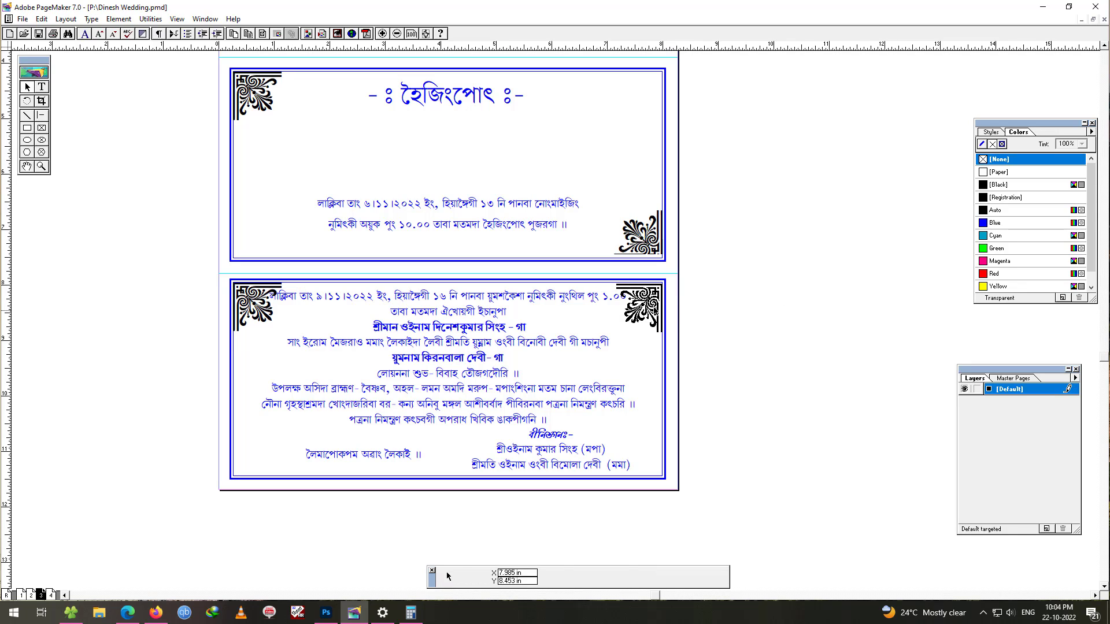
- Nudge only the third section's upper-right ornament up slightly to Y 8.634 in
{"action": "left_click", "coordinate": [648, 306]}
{"action": "key", "text": "Up"}
{"action": "key", "text": "Up"}
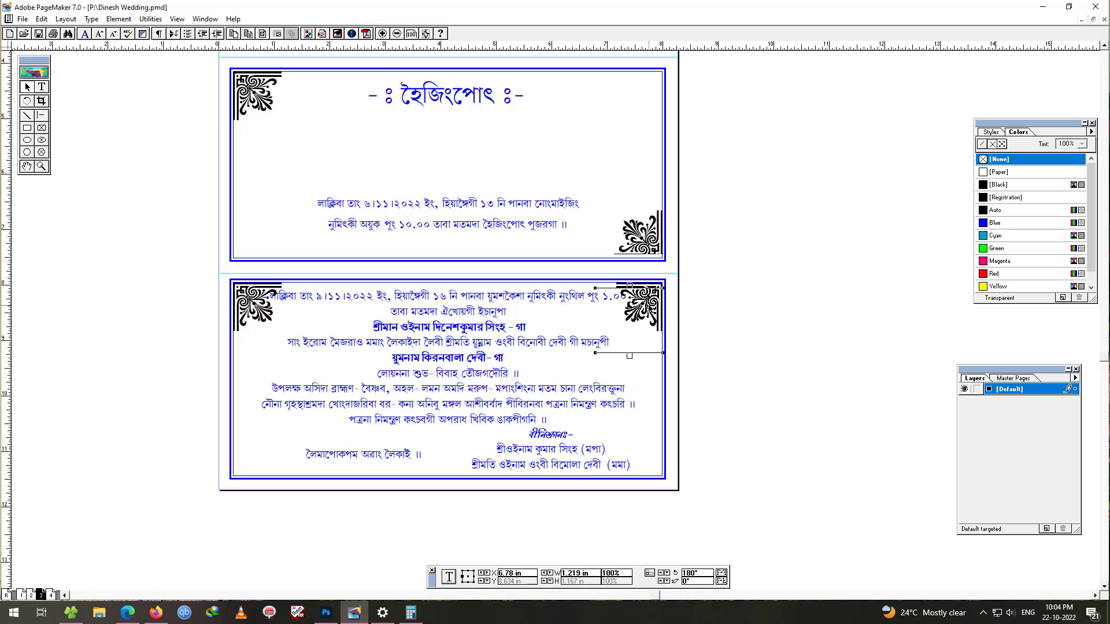
{"action": "left_click", "coordinate": [719, 289]}
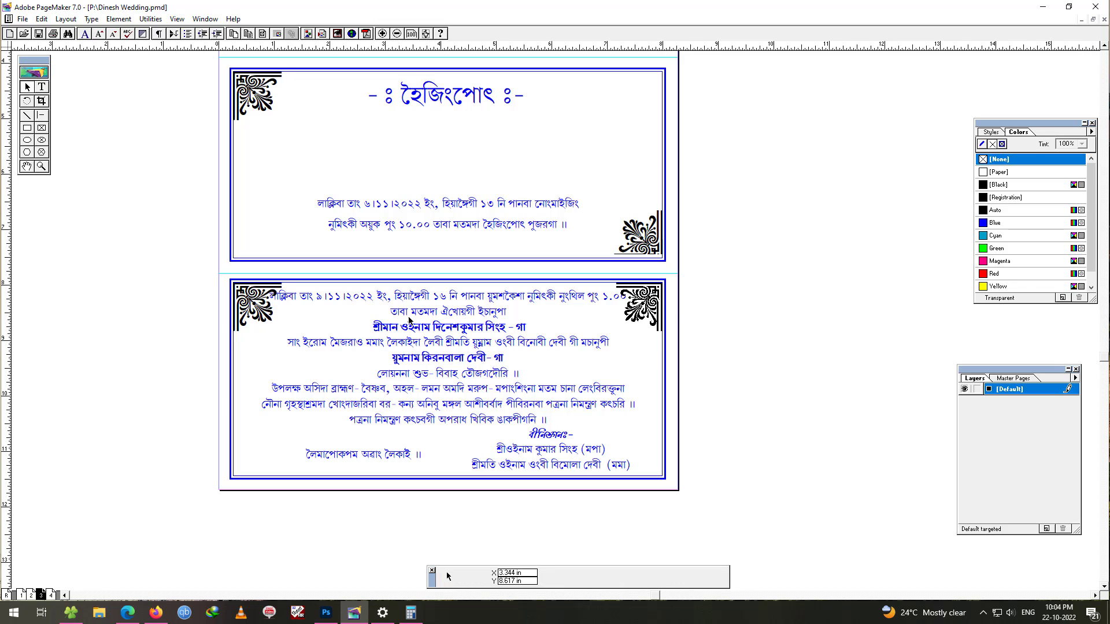
- Reduce the third section's upper-left ornament to a 49 pt font size so it clears the first text line
{"action": "key", "text": "shift+F4"}
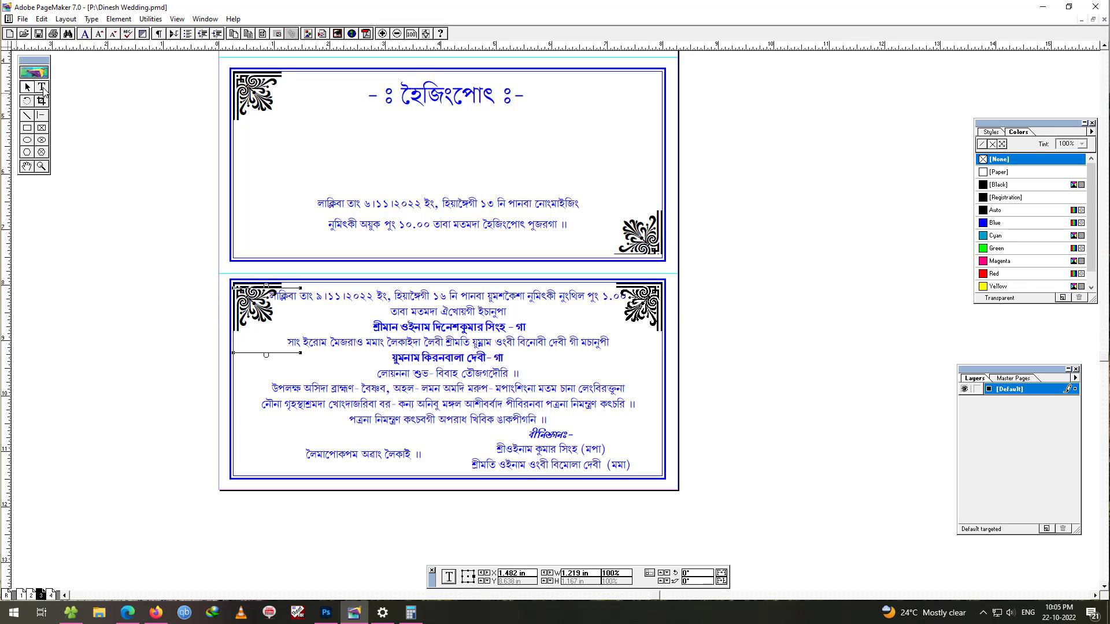
{"action": "left_click_drag", "start_coordinate": [276, 322], "coordinate": [218, 287]}
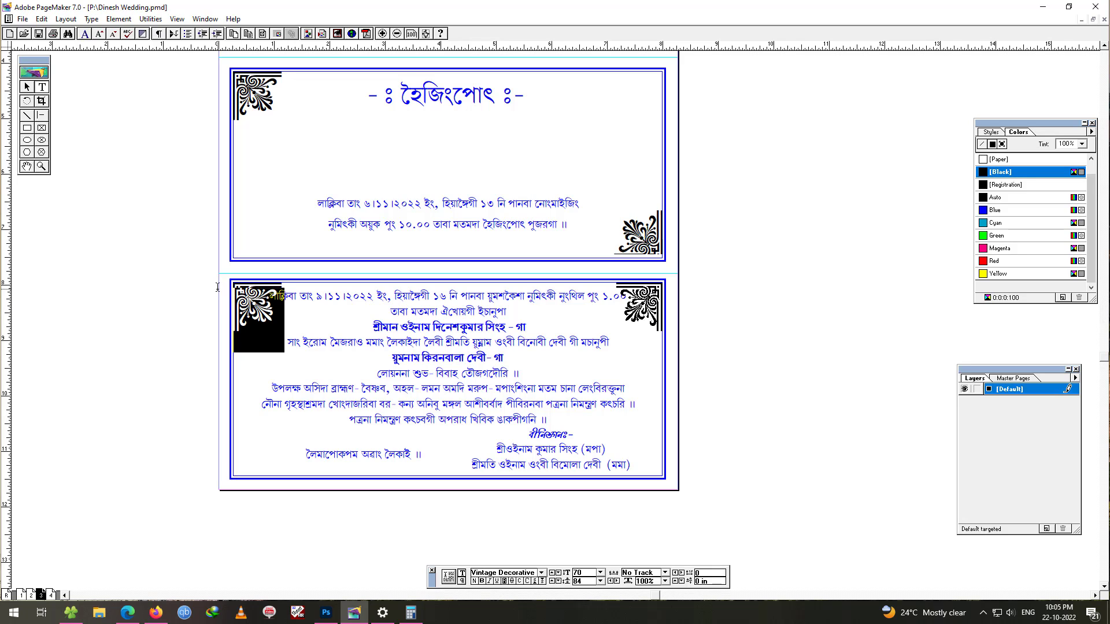
{"action": "key", "text": "ctrl+alt+shift+comma"}
{"action": "key", "text": "ctrl+alt+shift+comma"}
{"action": "key", "text": "ctrl+alt+shift+comma"}
{"action": "key", "text": "ctrl+alt+shift+comma"}
{"action": "key", "text": "ctrl+alt+shift+comma"}
{"action": "key", "text": "ctrl+alt+shift+comma"}
{"action": "key", "text": "ctrl+alt+shift+comma"}
{"action": "key", "text": "ctrl+alt+shift+comma"}
{"action": "key", "text": "ctrl+alt+shift+comma"}
{"action": "key", "text": "ctrl+alt+shift+comma"}
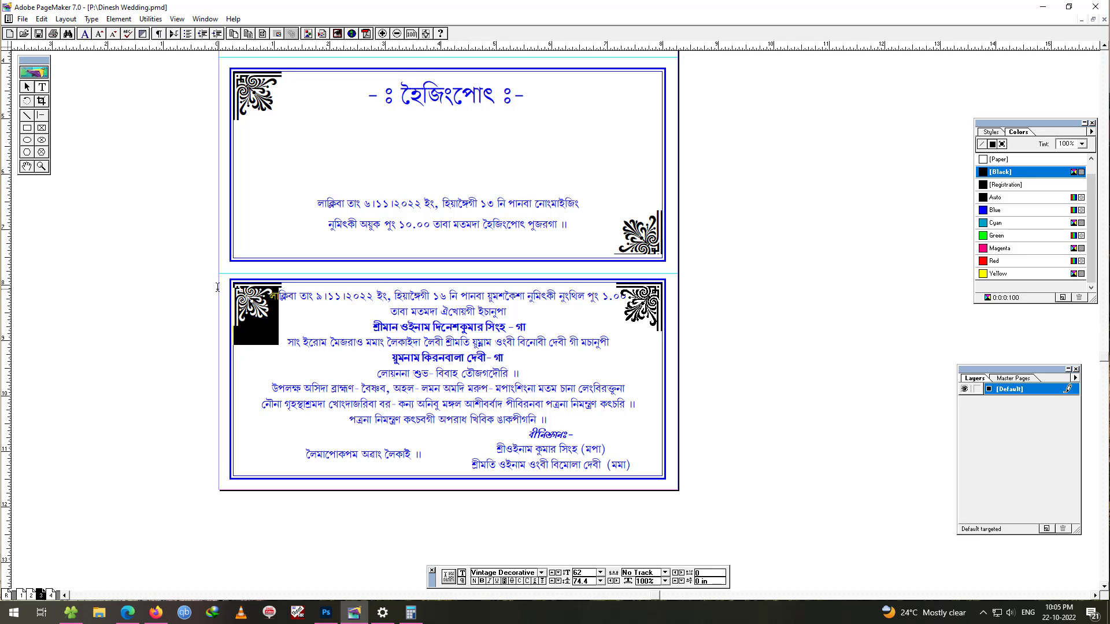
{"action": "key", "text": "ctrl+alt+shift+comma"}
{"action": "key", "text": "ctrl+alt+shift+comma"}
{"action": "key", "text": "ctrl+alt+shift+comma"}
{"action": "key", "text": "ctrl+alt+shift+comma"}
{"action": "key", "text": "ctrl+alt+shift+comma"}
{"action": "key", "text": "ctrl+alt+shift+comma"}
{"action": "key", "text": "ctrl+alt+shift+comma"}
{"action": "key", "text": "ctrl+alt+shift+comma"}
{"action": "key", "text": "ctrl+alt+shift+comma"}
{"action": "key", "text": "ctrl+alt+shift+comma"}
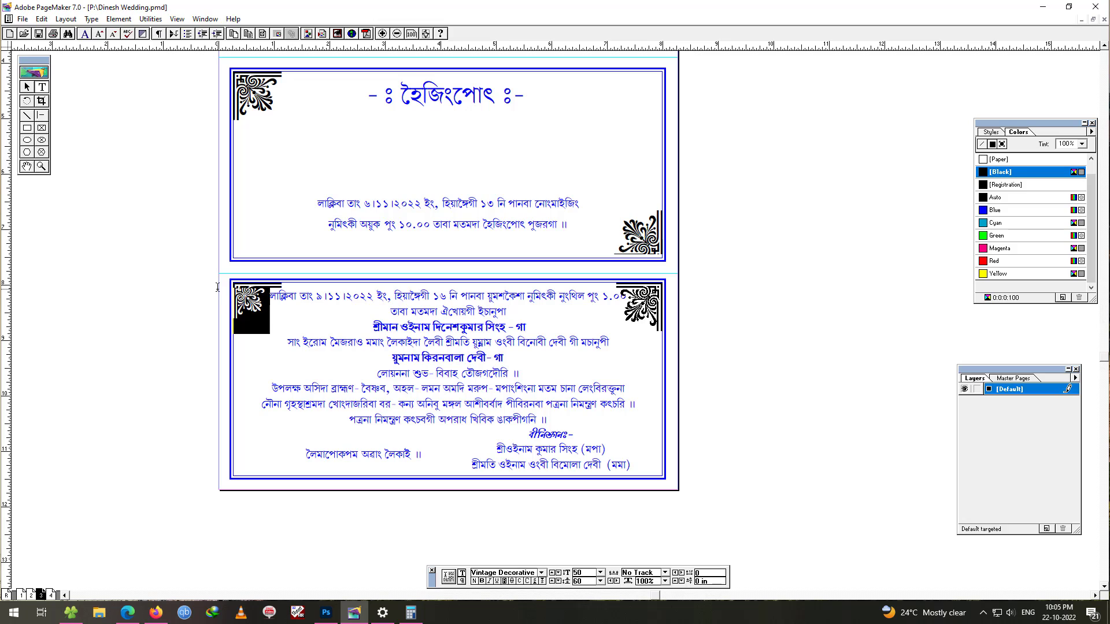
{"action": "left_click", "coordinate": [27, 87]}
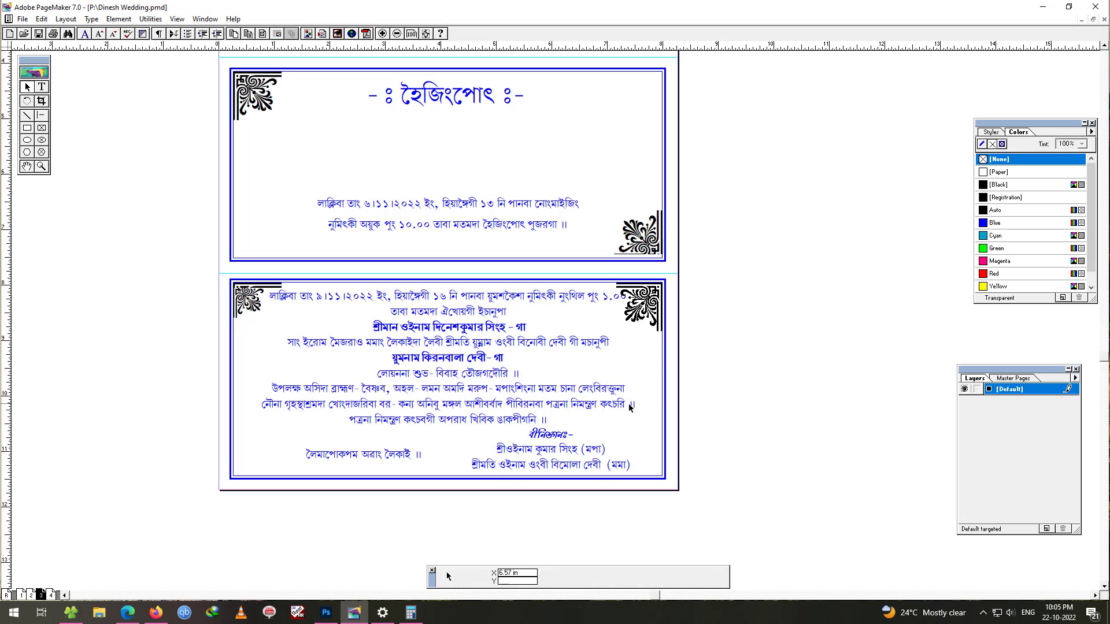
{"action": "left_click", "coordinate": [261, 309]}
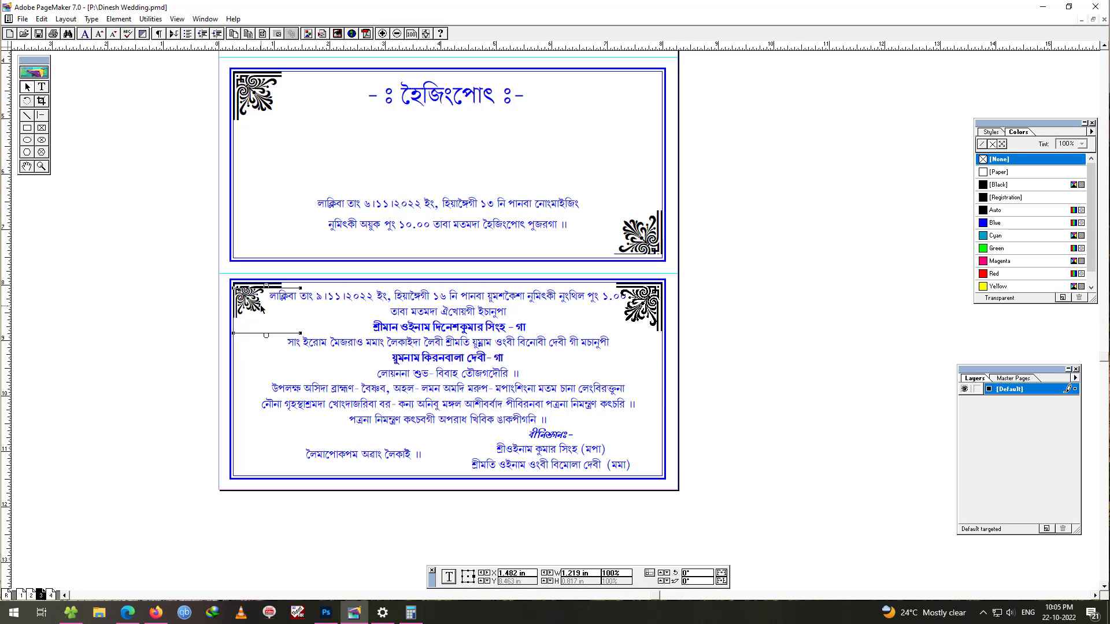
{"action": "left_click", "coordinate": [41, 90]}
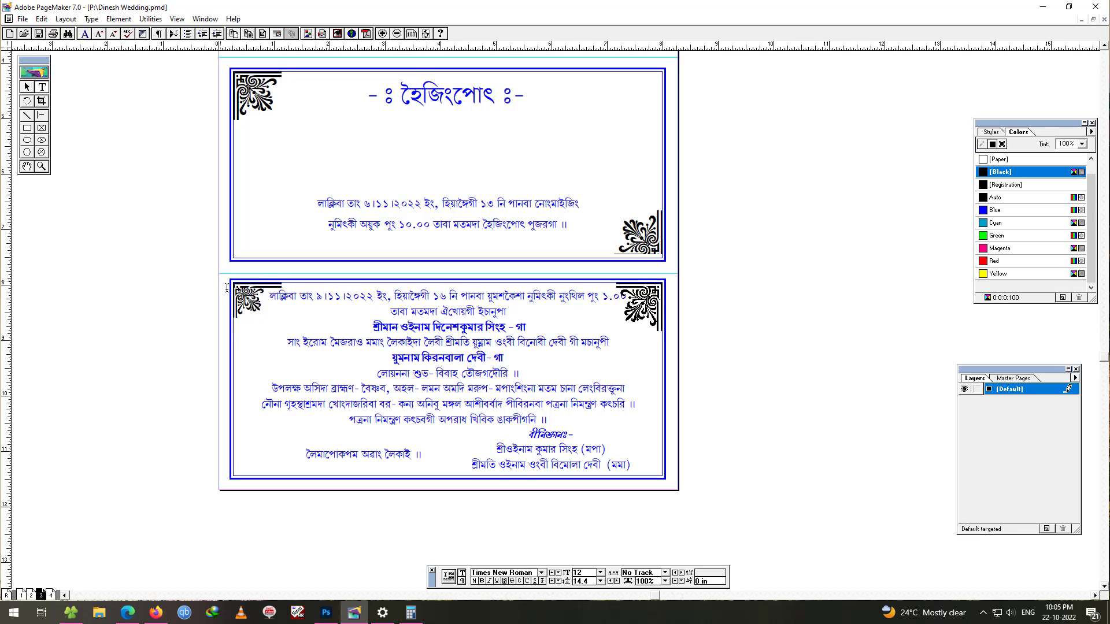
{"action": "left_click_drag", "start_coordinate": [272, 303], "coordinate": [219, 279]}
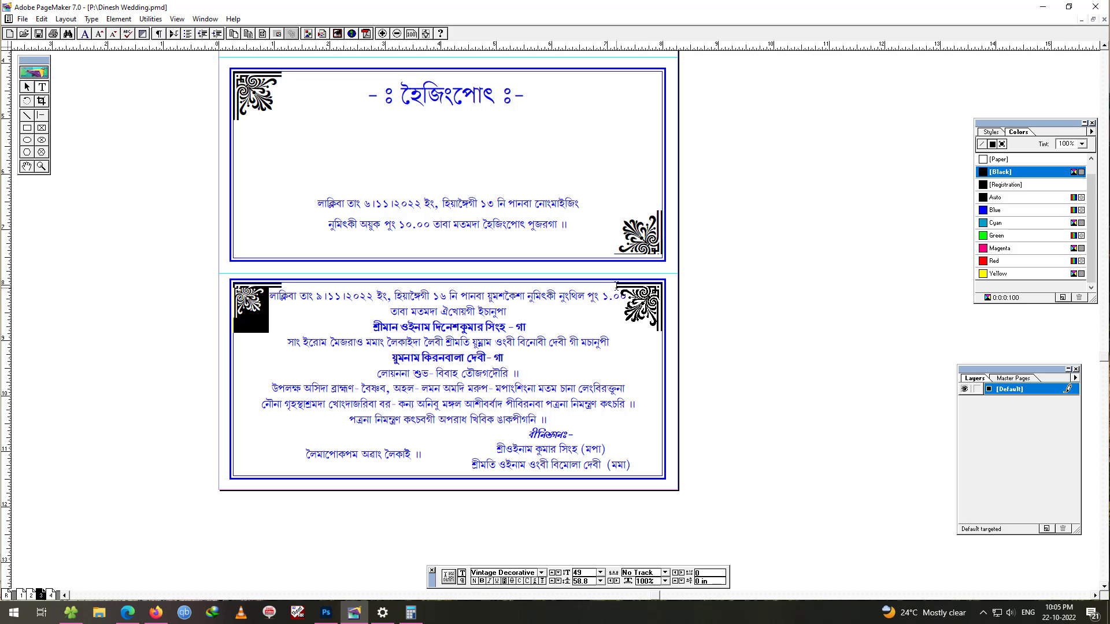
- Reduce the third section's upper-right ornament to a matching 49 pt font size
{"action": "left_click_drag", "start_coordinate": [620, 316], "coordinate": [662, 323]}
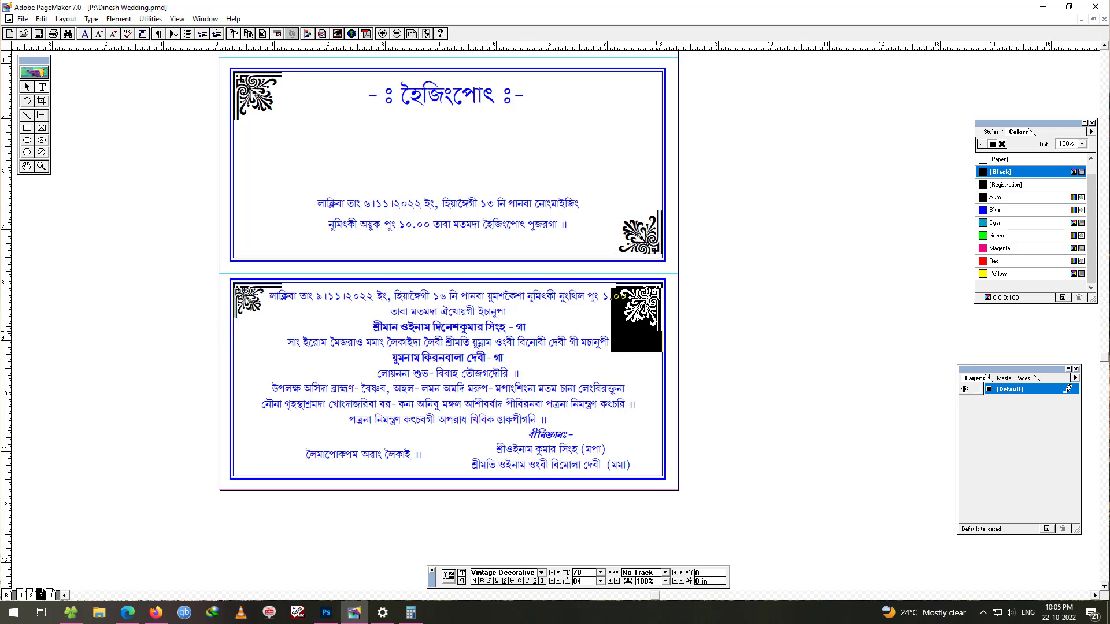
{"action": "key", "text": "ctrl+shift+comma"}
{"action": "key", "text": "ctrl+shift+comma"}
{"action": "key", "text": "ctrl+shift+comma"}
{"action": "key", "text": "ctrl+shift+comma"}
{"action": "key", "text": "ctrl+shift+comma"}
{"action": "key", "text": "ctrl+shift+comma"}
{"action": "key", "text": "ctrl+shift+comma"}
{"action": "key", "text": "ctrl+shift+comma"}
{"action": "key", "text": "ctrl+shift+comma"}
{"action": "key", "text": "ctrl+shift+comma"}
{"action": "key", "text": "ctrl+shift+comma"}
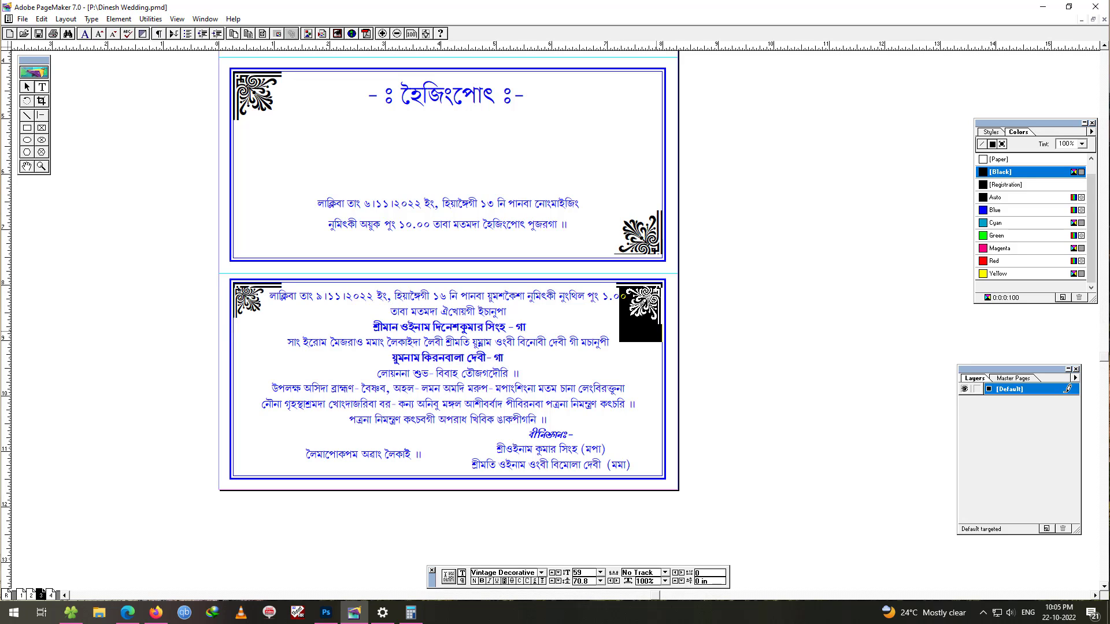
{"action": "key", "text": "ctrl+shift+comma"}
{"action": "key", "text": "ctrl+shift+comma"}
{"action": "key", "text": "ctrl+shift+comma"}
{"action": "key", "text": "ctrl+shift+comma"}
{"action": "key", "text": "ctrl+shift+comma"}
{"action": "key", "text": "ctrl+shift+comma"}
{"action": "key", "text": "ctrl+shift+comma"}
{"action": "key", "text": "ctrl+shift+comma"}
{"action": "key", "text": "ctrl+shift+comma"}
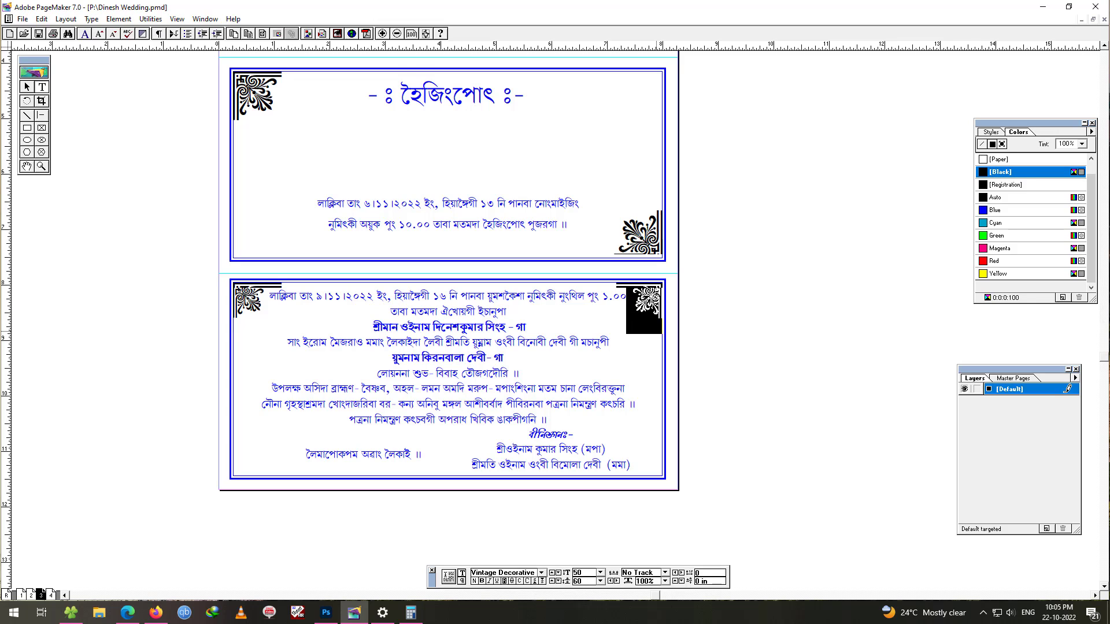
{"action": "key", "text": "ctrl+shift+comma"}
{"action": "left_click", "coordinate": [714, 315]}
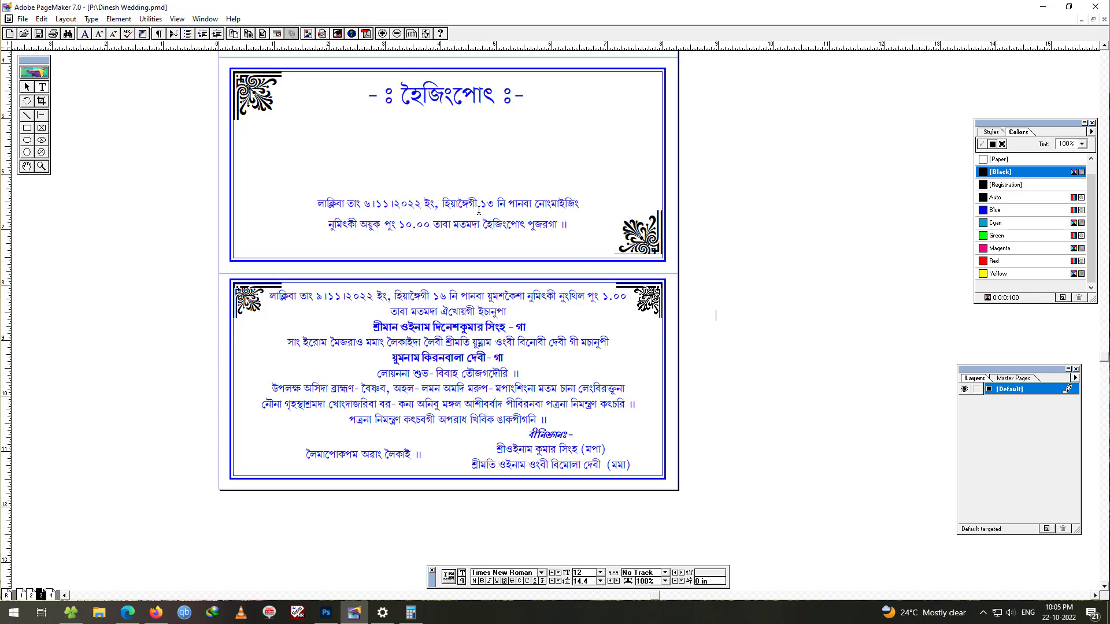
- Nudge the third section's resized upper-right ornament up 0.03 in to Y 8.429 in, flush with the border's thin inner line
{"action": "key", "text": "ctrl+equal"}
{"action": "key", "text": "ctrl+equal"}
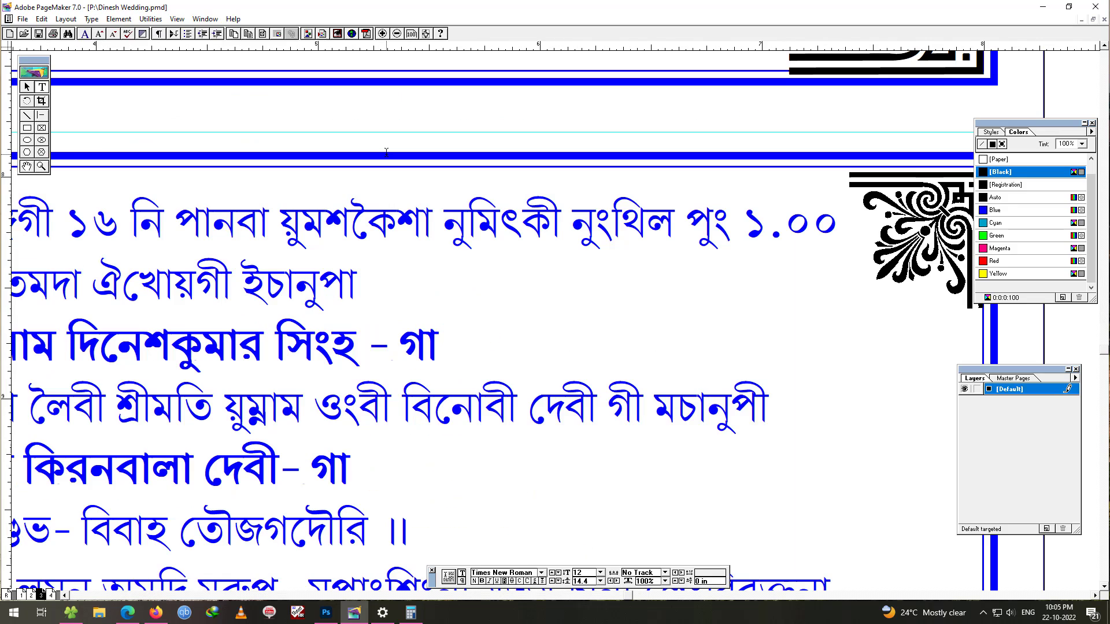
{"action": "left_click", "coordinate": [31, 87]}
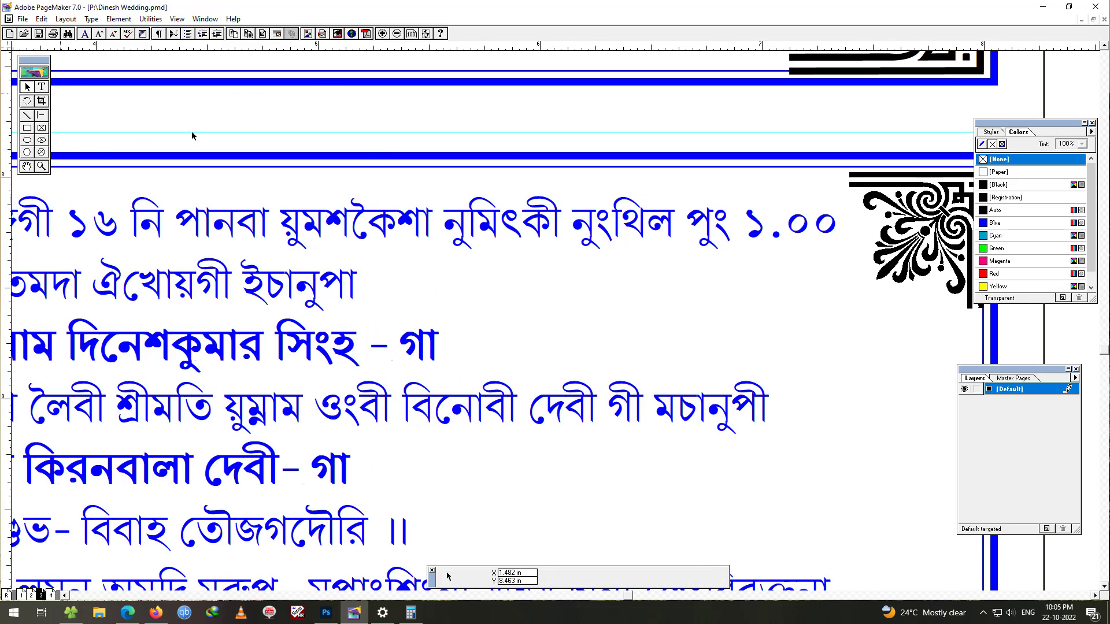
{"action": "left_click_drag", "start_coordinate": [573, 282], "coordinate": [174, 293]}
{"action": "left_click", "coordinate": [540, 251]}
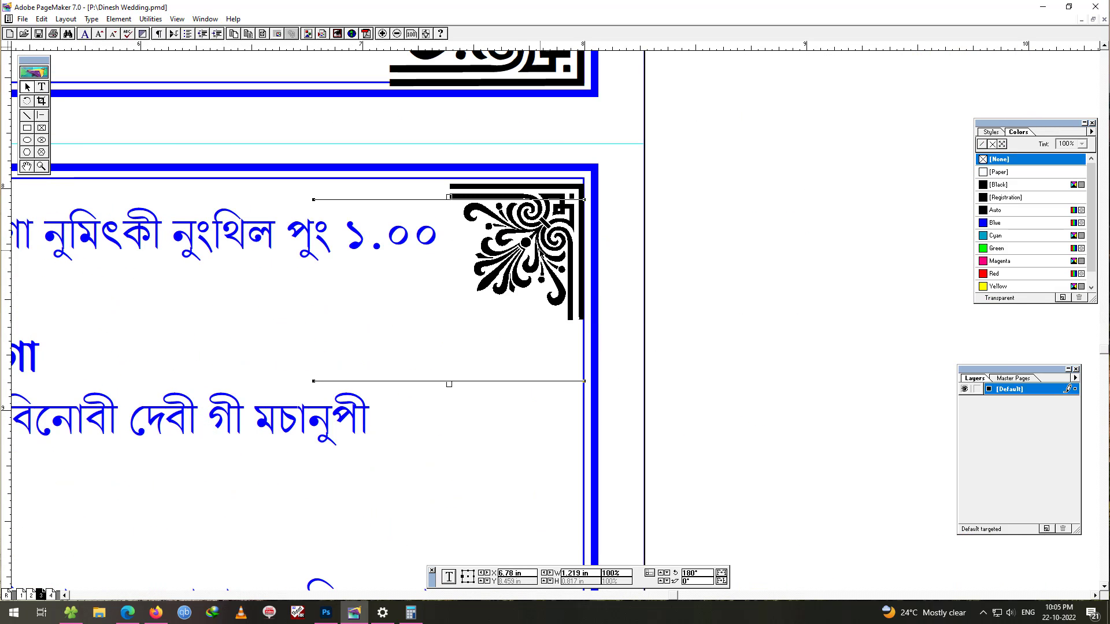
{"action": "key", "text": "Up"}
{"action": "key", "text": "Up"}
{"action": "key", "text": "Up"}
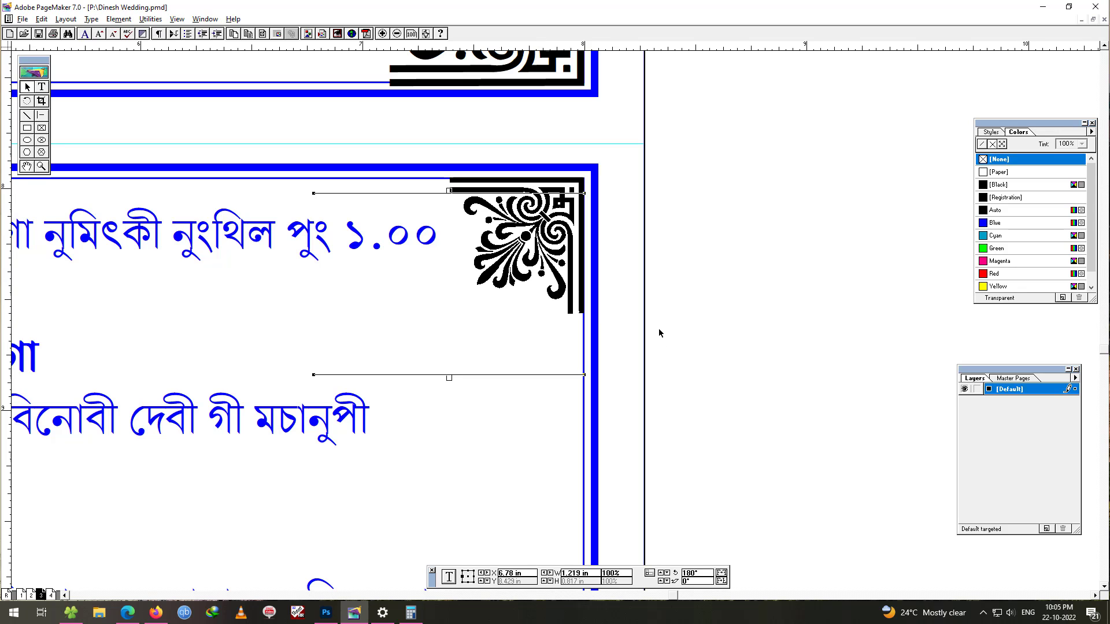
- Nudge the third section's resized upper-left ornament up 0.03 in to Y 8.433 in, flush with the thin inner line
{"action": "left_click_drag", "start_coordinate": [666, 269], "coordinate": [986, 262]}
{"action": "left_click_drag", "start_coordinate": [367, 282], "coordinate": [983, 270]}
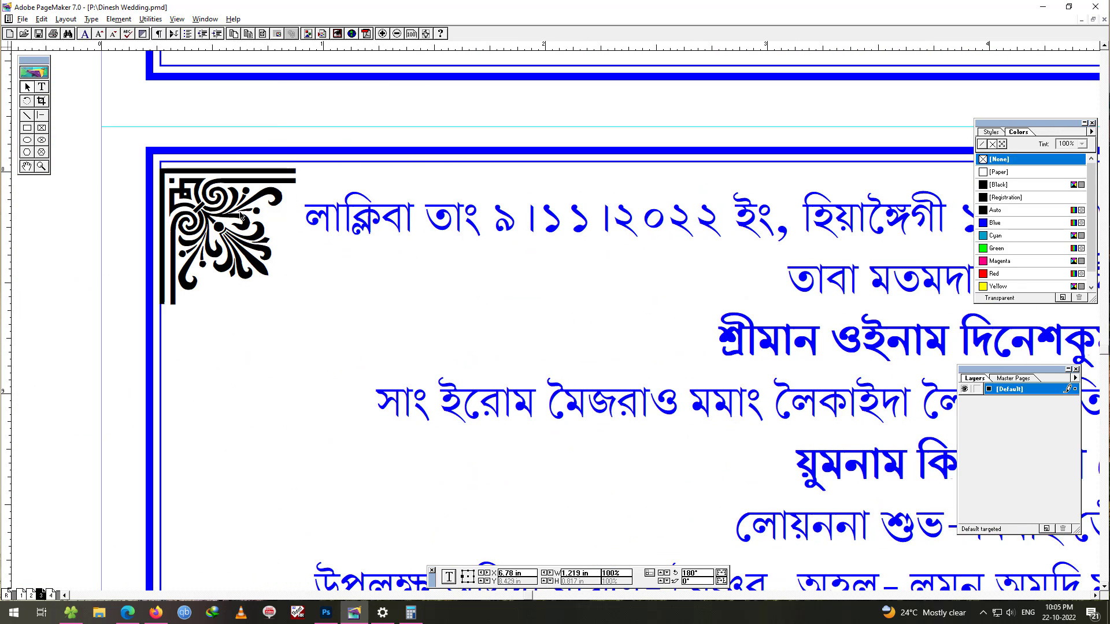
{"action": "left_click", "coordinate": [227, 202]}
{"action": "key", "text": "Up"}
{"action": "key", "text": "Up"}
{"action": "key", "text": "Up"}
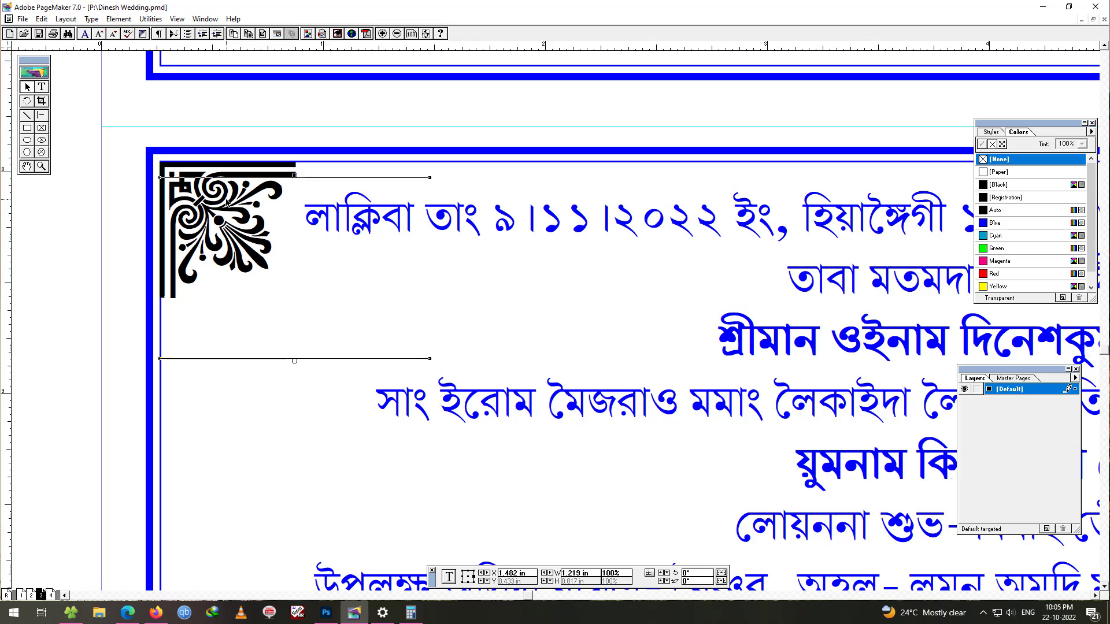
{"action": "key", "text": "ctrl+1"}
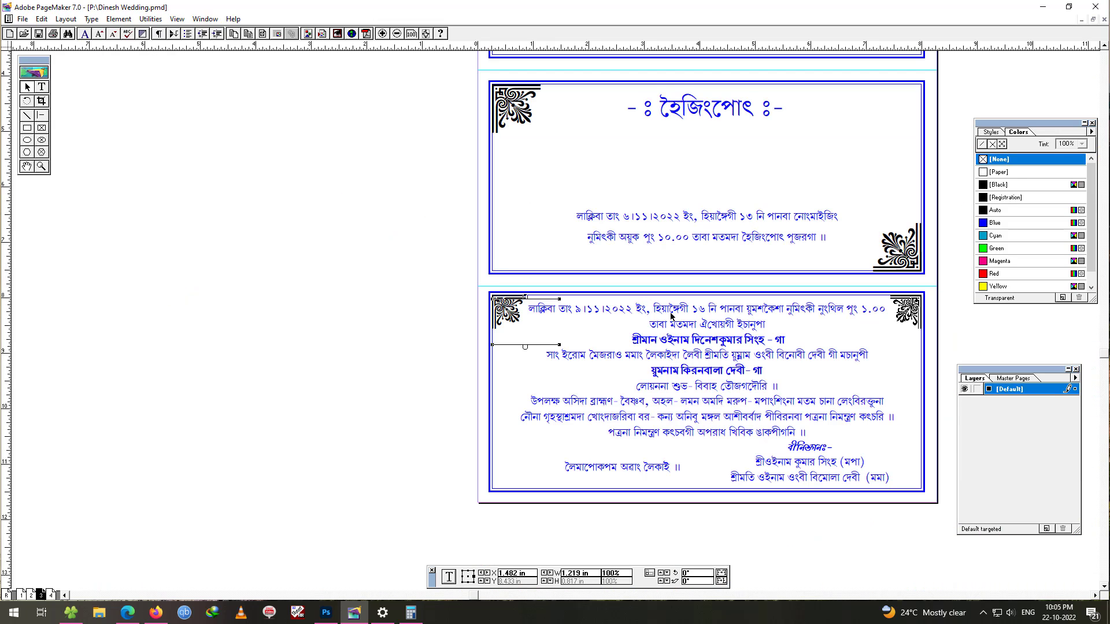
- Duplicate the third section's two upper corner ornaments in place and shift the copies straight down below the page's lower edge
{"action": "left_click_drag", "start_coordinate": [670, 314], "coordinate": [360, 325]}
{"action": "left_click", "coordinate": [735, 409]}
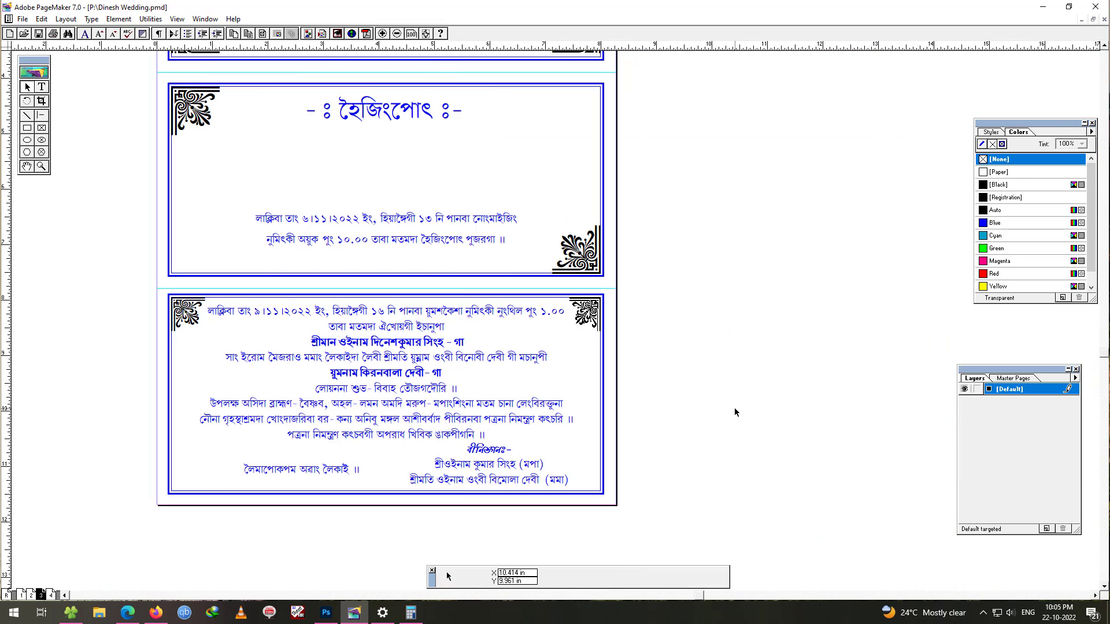
{"action": "left_click", "coordinate": [191, 318]}
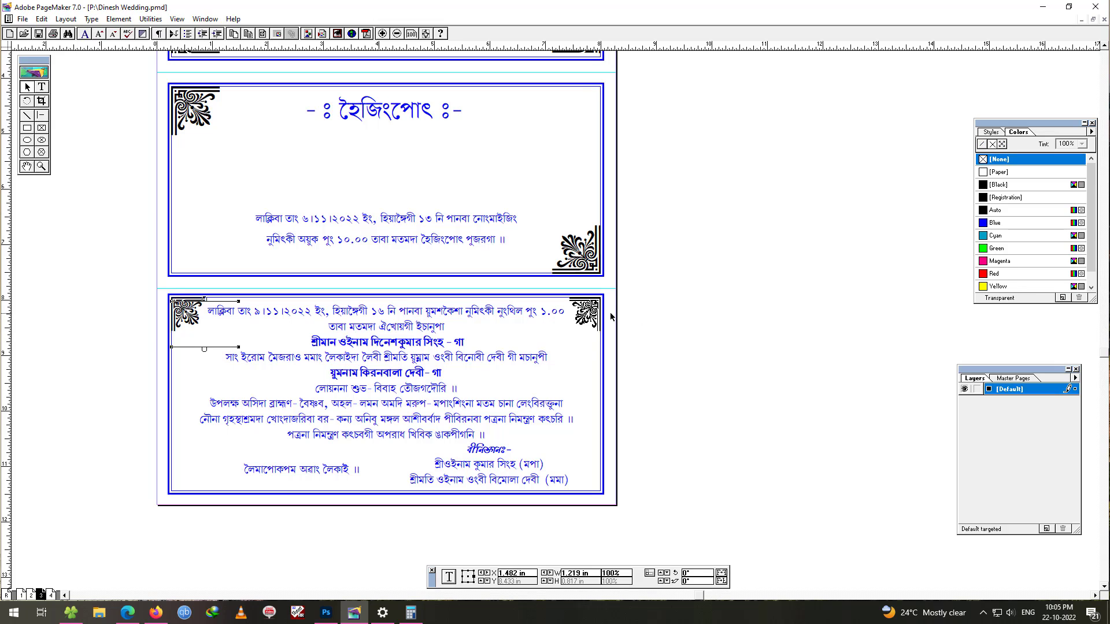
{"action": "left_click", "coordinate": [589, 313], "text": "shift"}
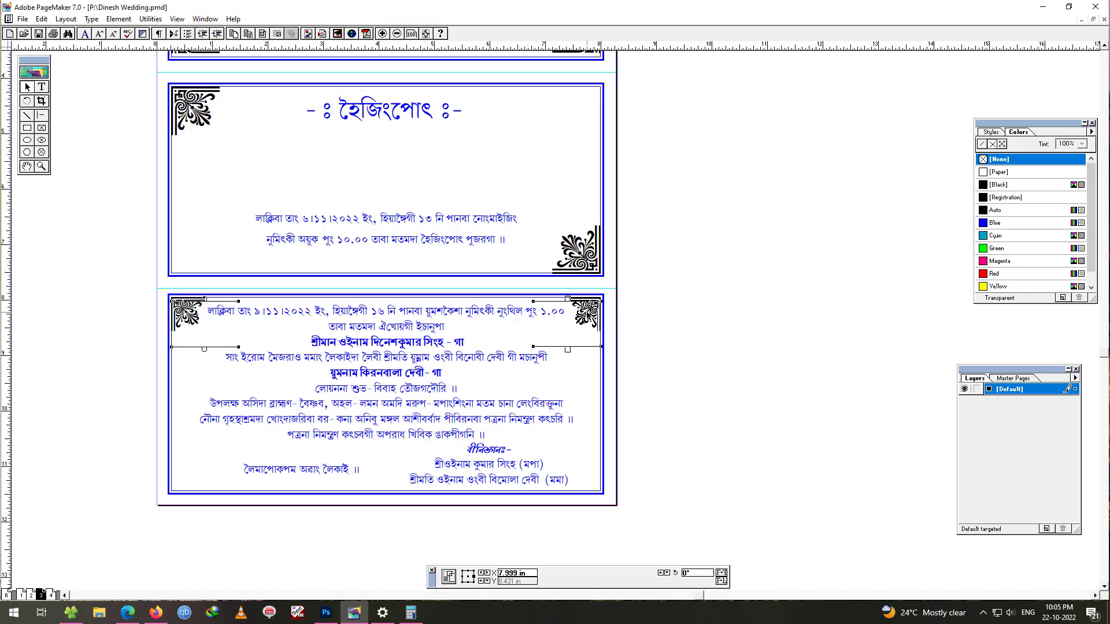
{"action": "key", "text": "ctrl+alt+v"}
{"action": "key", "text": "ctrl+Down"}
{"action": "key", "text": "ctrl+Down"}
{"action": "key", "text": "ctrl+Down"}
{"action": "key", "text": "ctrl+Down"}
{"action": "key", "text": "ctrl+Down"}
{"action": "key", "text": "ctrl+Down"}
{"action": "key", "text": "ctrl+Down"}
{"action": "key", "text": "ctrl+Down"}
{"action": "key", "text": "ctrl+Down"}
{"action": "key", "text": "ctrl+Down"}
{"action": "key", "text": "ctrl+Down"}
{"action": "key", "text": "ctrl+Down"}
{"action": "key", "text": "ctrl+Down"}
{"action": "key", "text": "ctrl+Down"}
{"action": "key", "text": "ctrl+Down"}
{"action": "key", "text": "ctrl+Down"}
{"action": "key", "text": "ctrl+Down"}
{"action": "key", "text": "ctrl+Down"}
{"action": "key", "text": "ctrl+Down"}
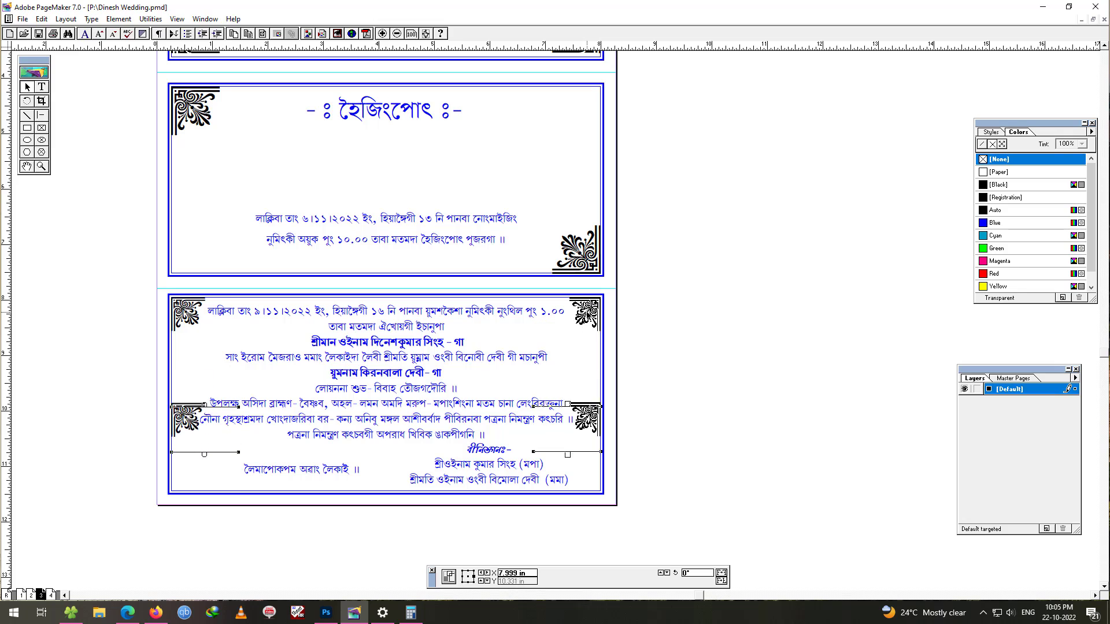
{"action": "key", "text": "ctrl+Down"}
{"action": "key", "text": "ctrl+Down"}
{"action": "key", "text": "ctrl+Down"}
{"action": "key", "text": "ctrl+Down"}
{"action": "key", "text": "ctrl+Down"}
{"action": "key", "text": "ctrl+Down"}
{"action": "key", "text": "ctrl+Down"}
{"action": "key", "text": "ctrl+Down"}
{"action": "key", "text": "ctrl+Down"}
{"action": "key", "text": "ctrl+Down"}
{"action": "key", "text": "ctrl+Down"}
{"action": "key", "text": "ctrl+Down"}
{"action": "key", "text": "ctrl+Down"}
{"action": "key", "text": "ctrl+Down"}
{"action": "key", "text": "ctrl+Down"}
{"action": "key", "text": "ctrl+Down"}
{"action": "key", "text": "ctrl+Down"}
{"action": "key", "text": "ctrl+Down"}
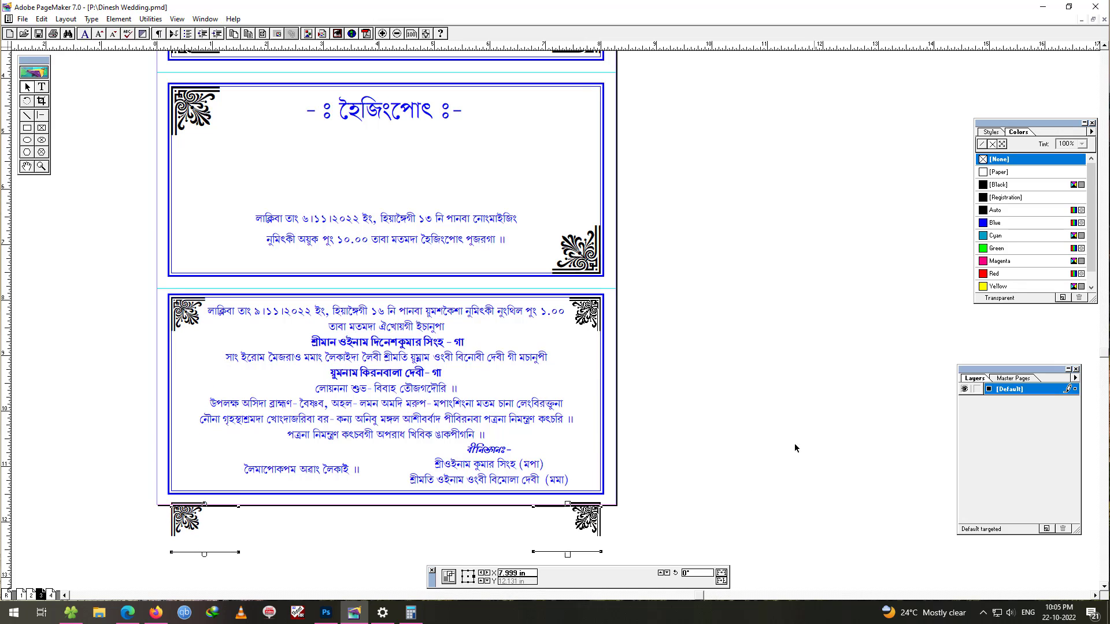
- Flip the copied ornament pair vertically and move it up into the third section's lower corners
{"action": "left_click", "coordinate": [721, 580]}
{"action": "key", "text": "Up"}
{"action": "key", "text": "Up"}
{"action": "key", "text": "Up"}
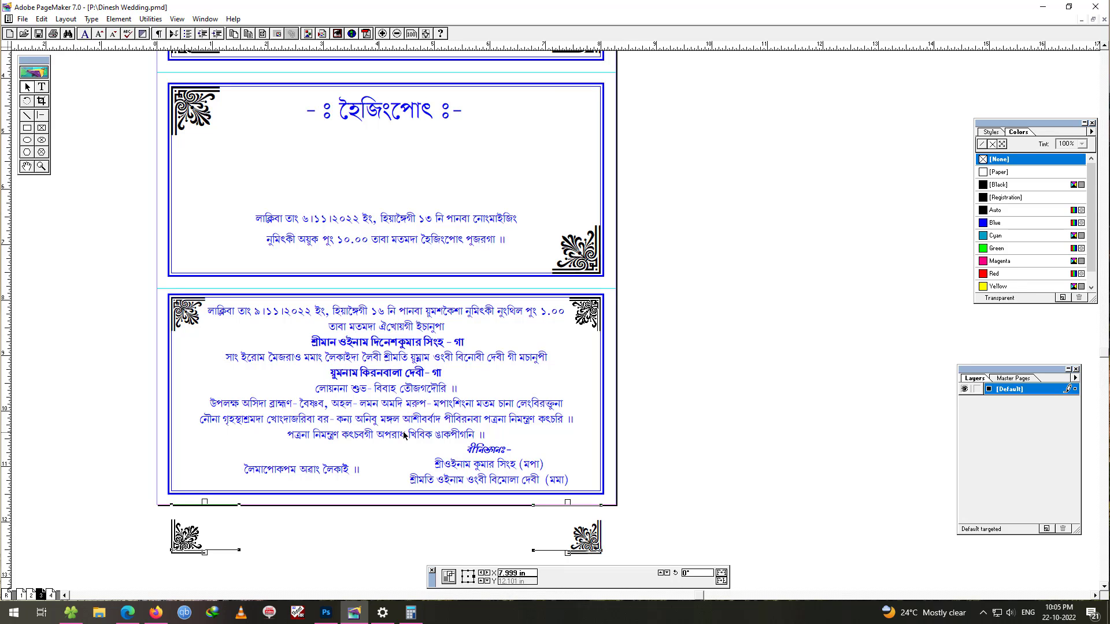
{"action": "left_click", "coordinate": [581, 487]}
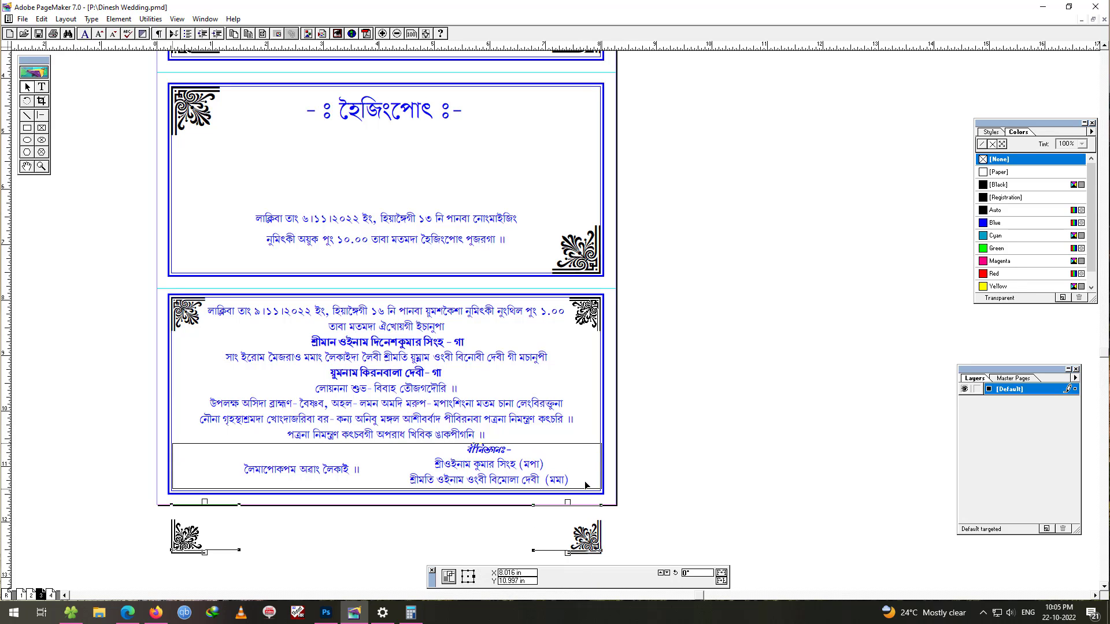
{"action": "left_click_drag", "start_coordinate": [579, 487], "coordinate": [585, 490]}
{"action": "left_click", "coordinate": [671, 498]}
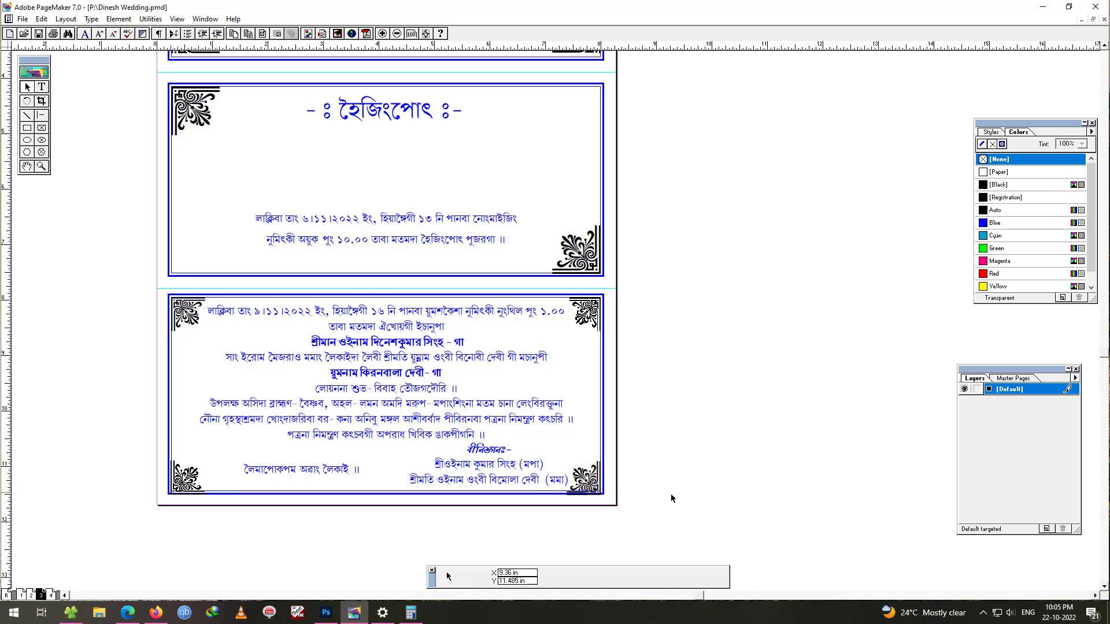
- Nudge the third section's lower-right ornament to X 6.776 in, Y 10.978 in so it sits inside the border's thin line
{"action": "left_click", "coordinate": [595, 482]}
{"action": "key", "text": "ctrl+2"}
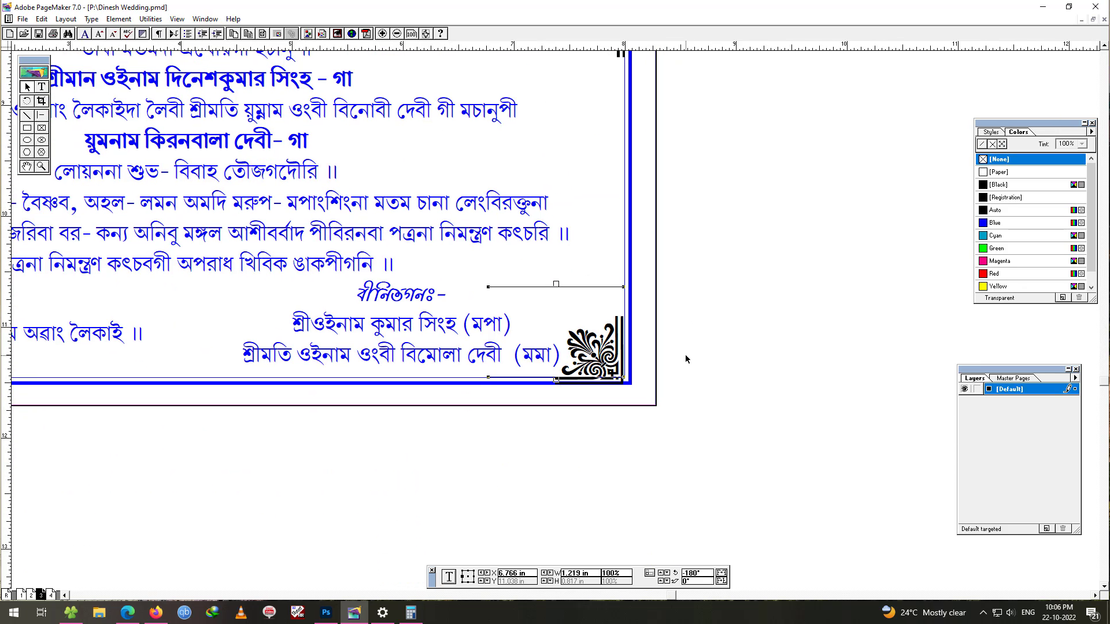
{"action": "key", "text": "Up"}
{"action": "key", "text": "Up"}
{"action": "key", "text": "Up"}
{"action": "key", "text": "Up"}
{"action": "key", "text": "Up"}
{"action": "key", "text": "Up"}
{"action": "key", "text": "Up"}
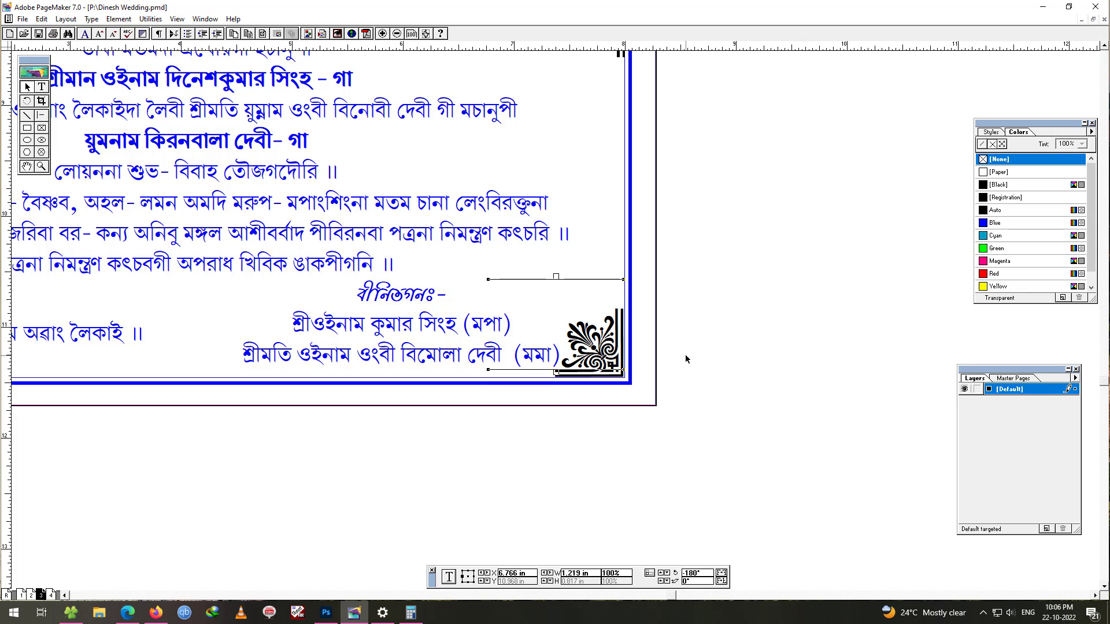
{"action": "key", "text": "Down"}
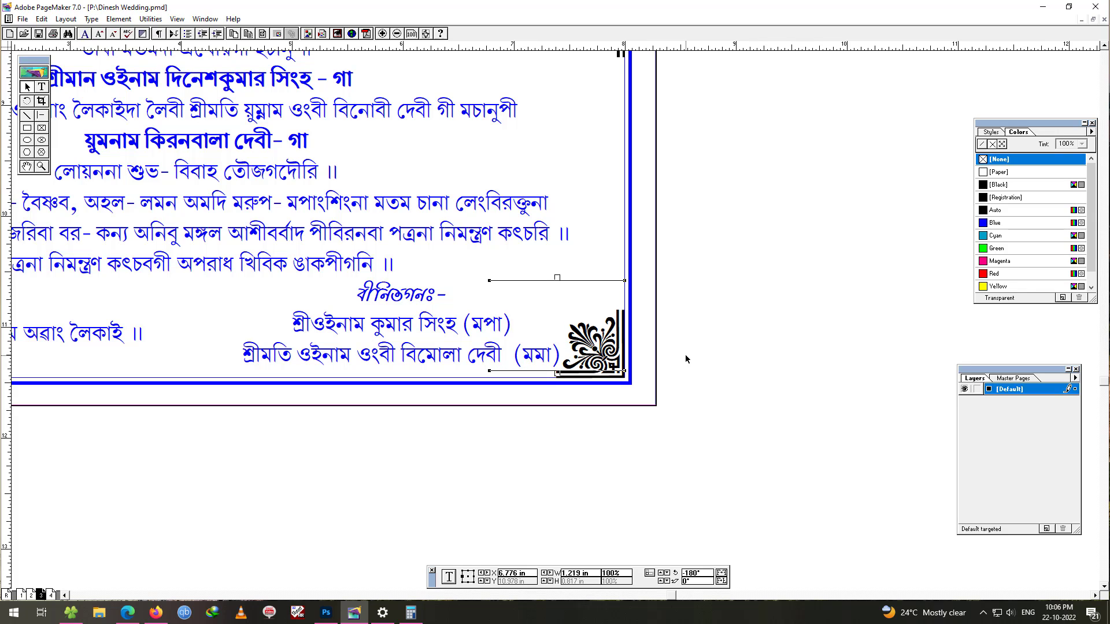
- Nudge the third section's lower-left ornament to X 1.488 in, Y 10.973 in so it sits inside the thin inner line
{"action": "left_click", "coordinate": [686, 356]}
{"action": "scroll", "coordinate": [436, 423], "scroll_direction": "left", "scroll_amount": 5}
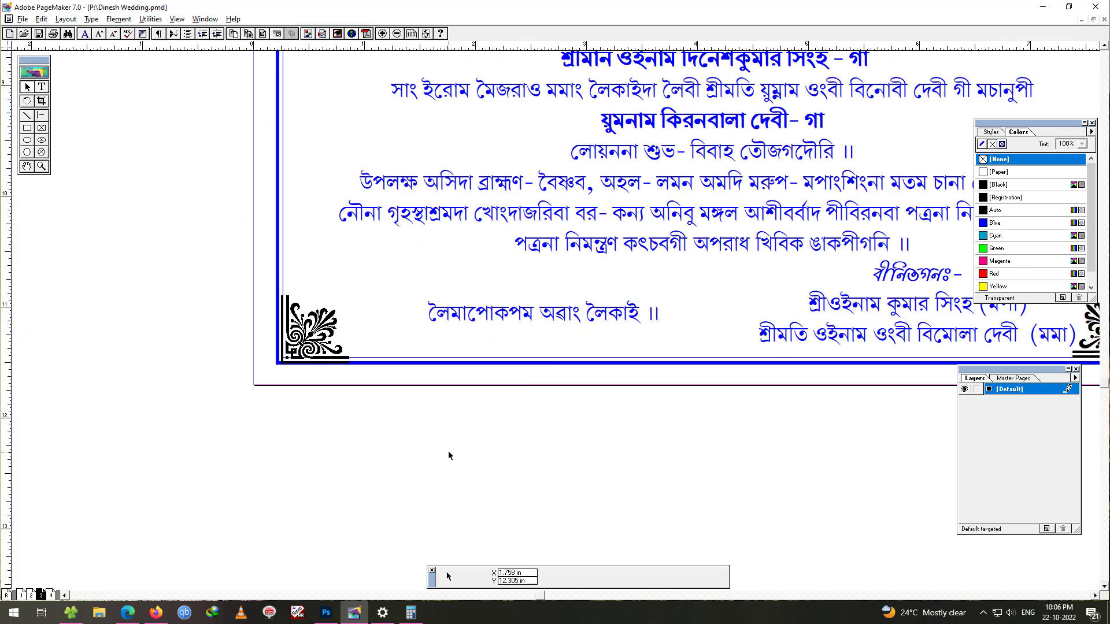
{"action": "left_click", "coordinate": [354, 338]}
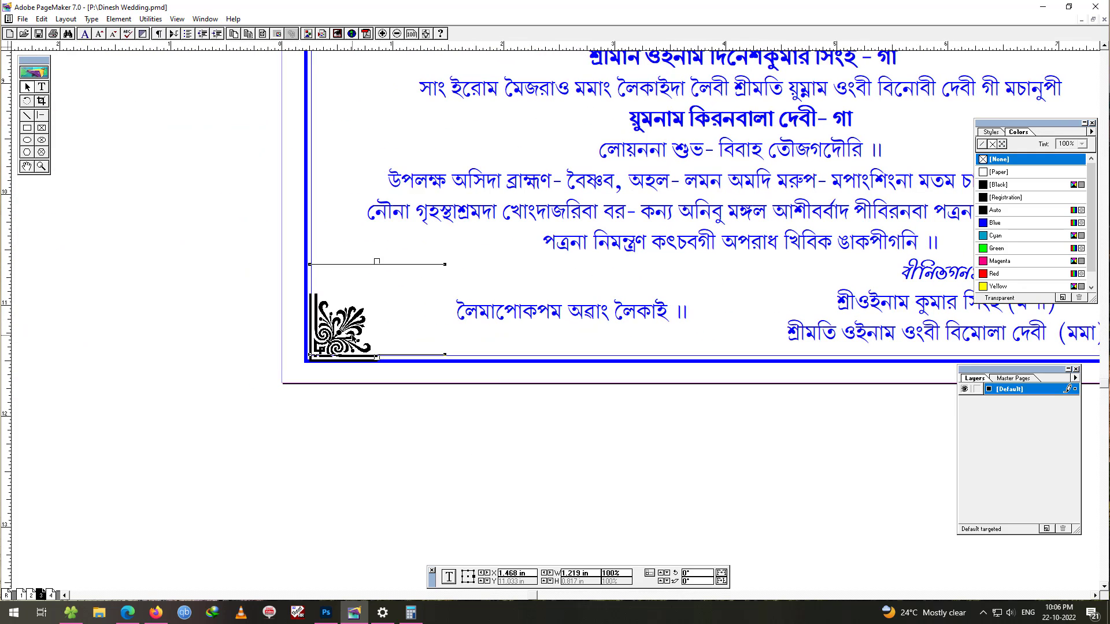
{"action": "key", "text": "Up"}
{"action": "key", "text": "Up"}
{"action": "key", "text": "Up"}
{"action": "key", "text": "Up"}
{"action": "key", "text": "Right"}
{"action": "key", "text": "Right"}
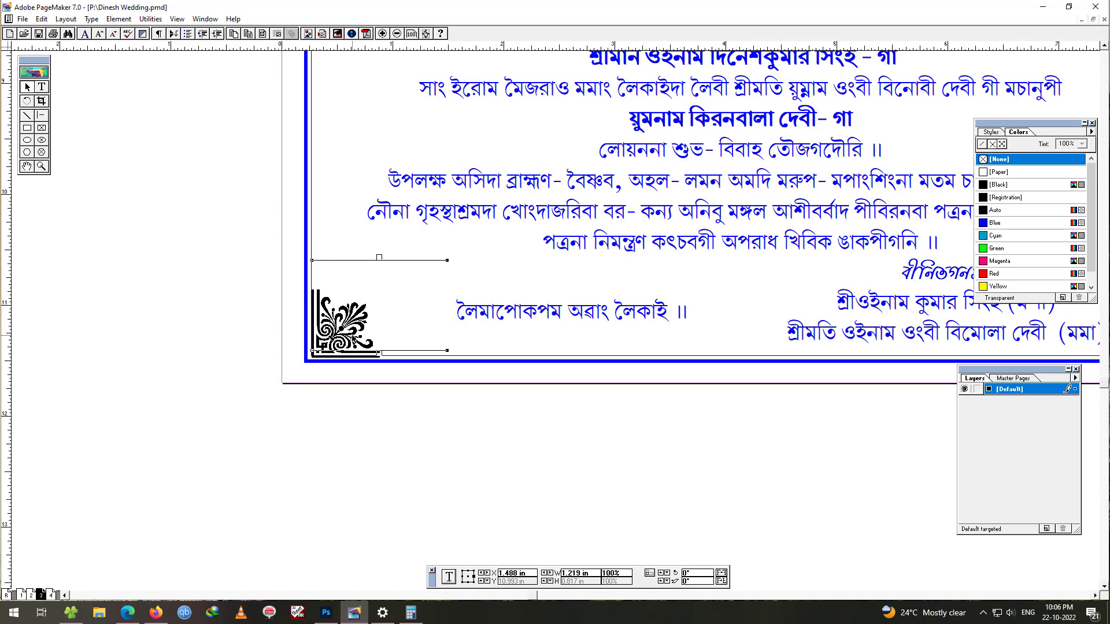
{"action": "key", "text": "Up"}
{"action": "key", "text": "Up"}
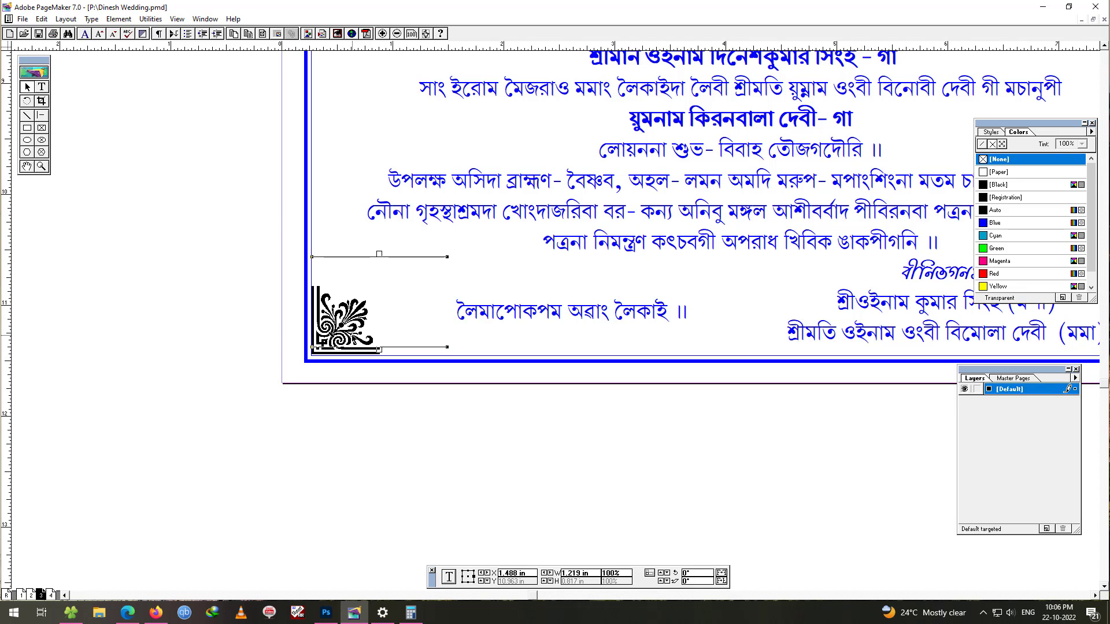
{"action": "left_click", "coordinate": [356, 405]}
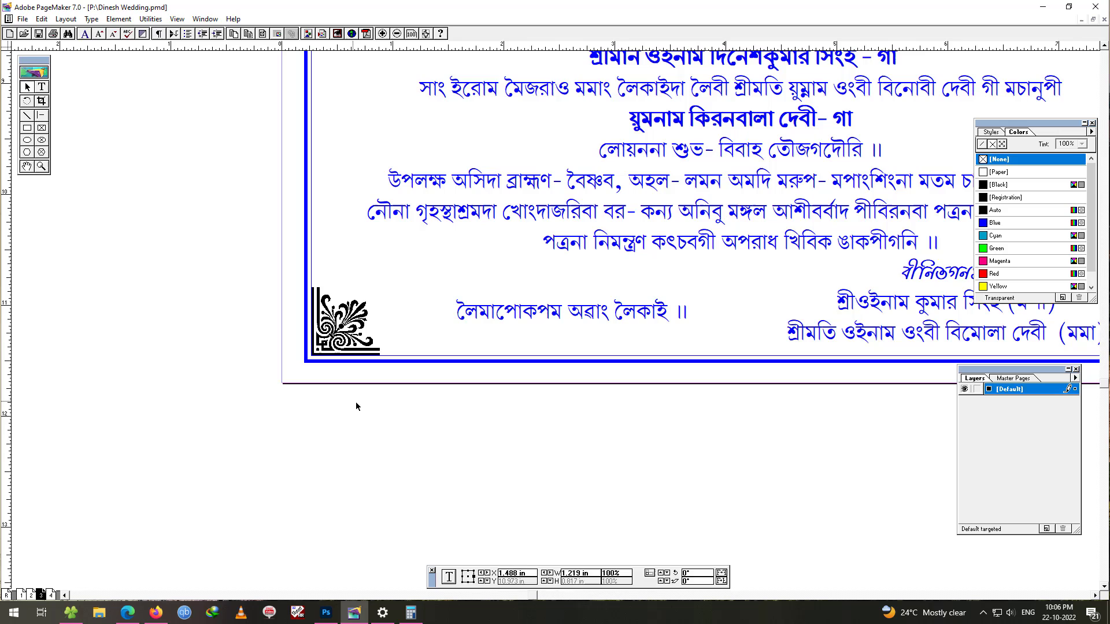
- Draw a thin rectangular frame around the address line in the lower-left part of the third section
{"action": "right_click", "coordinate": [477, 442], "text": "shift"}
{"action": "left_click_drag", "start_coordinate": [787, 337], "coordinate": [356, 362]}
{"action": "left_click_drag", "start_coordinate": [514, 324], "coordinate": [720, 436]}
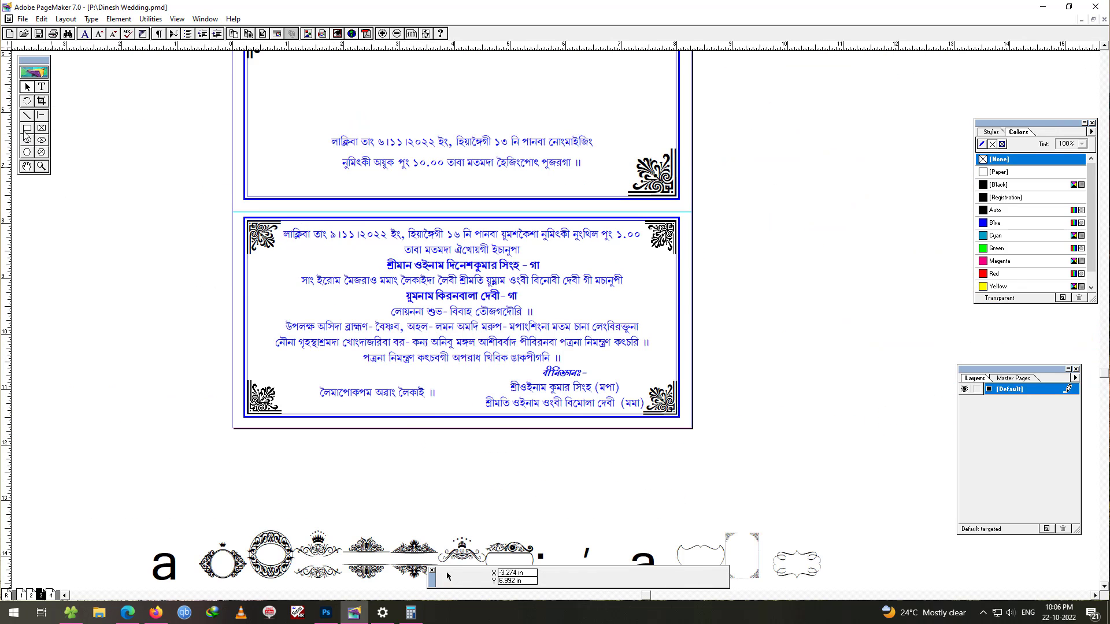
{"action": "left_click", "coordinate": [26, 128]}
{"action": "left_click_drag", "start_coordinate": [314, 386], "coordinate": [438, 402]}
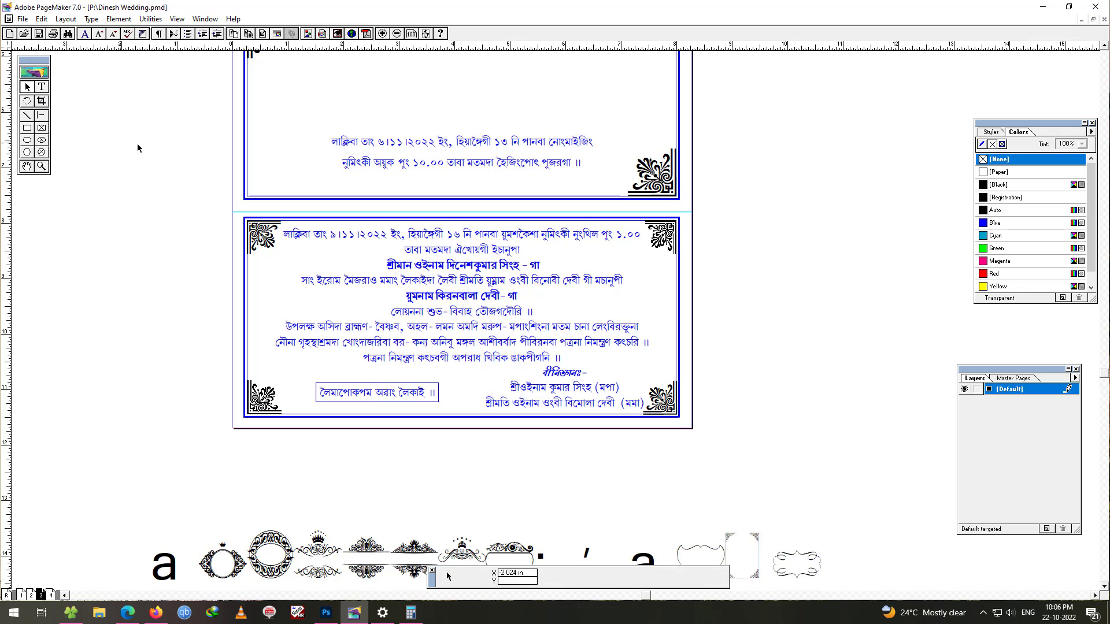
- Create a long row of tildes above the page and place it beside the "শ্রীযুক্ত / যুক্তা" label in the first section
{"action": "left_click_drag", "start_coordinate": [158, 158], "coordinate": [134, 363]}
{"action": "left_click_drag", "start_coordinate": [130, 245], "coordinate": [118, 443]}
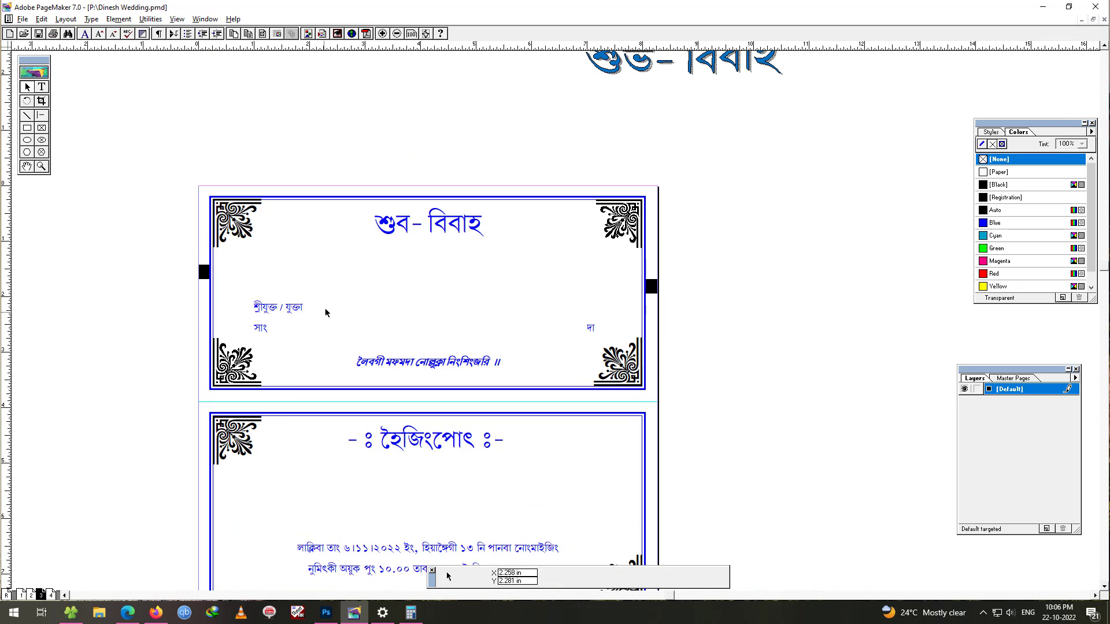
{"action": "left_click", "coordinate": [43, 88]}
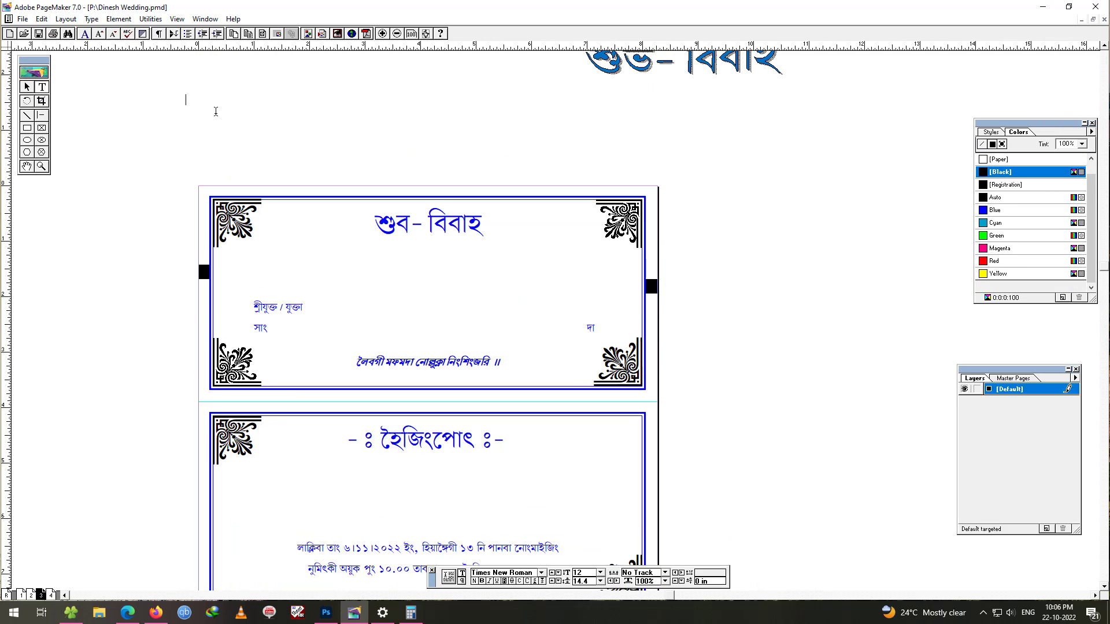
{"action": "type", "text": "¬"}
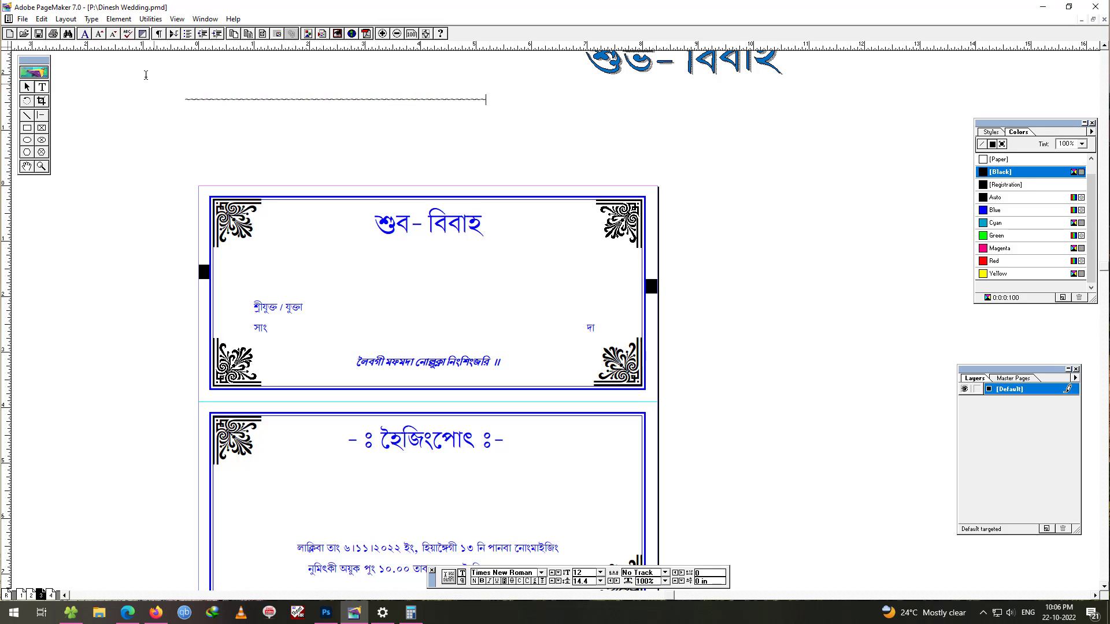
{"action": "left_click", "coordinate": [28, 84]}
{"action": "mouse_move", "coordinate": [282, 99]}
{"action": "left_mouse_down"}
{"action": "mouse_move", "coordinate": [398, 298]}
{"action": "mouse_move", "coordinate": [413, 304]}
{"action": "left_mouse_up"}
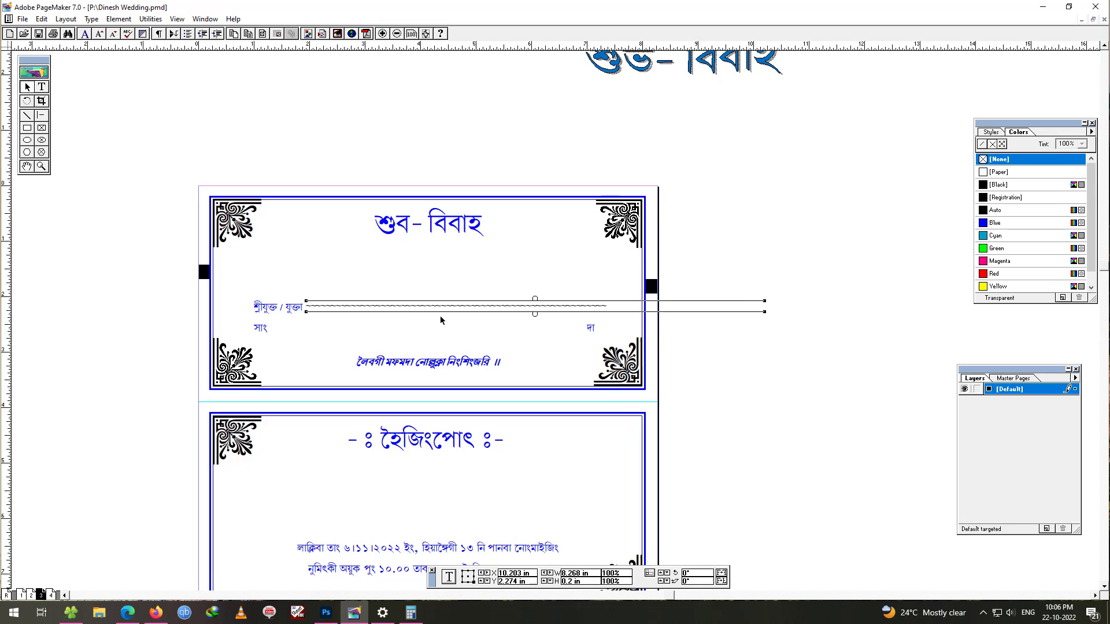
- Shorten the tilde line beside "শ্রীযুক্ত / যুক্তা" by deleting the surplus characters at its right end
{"action": "left_click", "coordinate": [41, 86]}
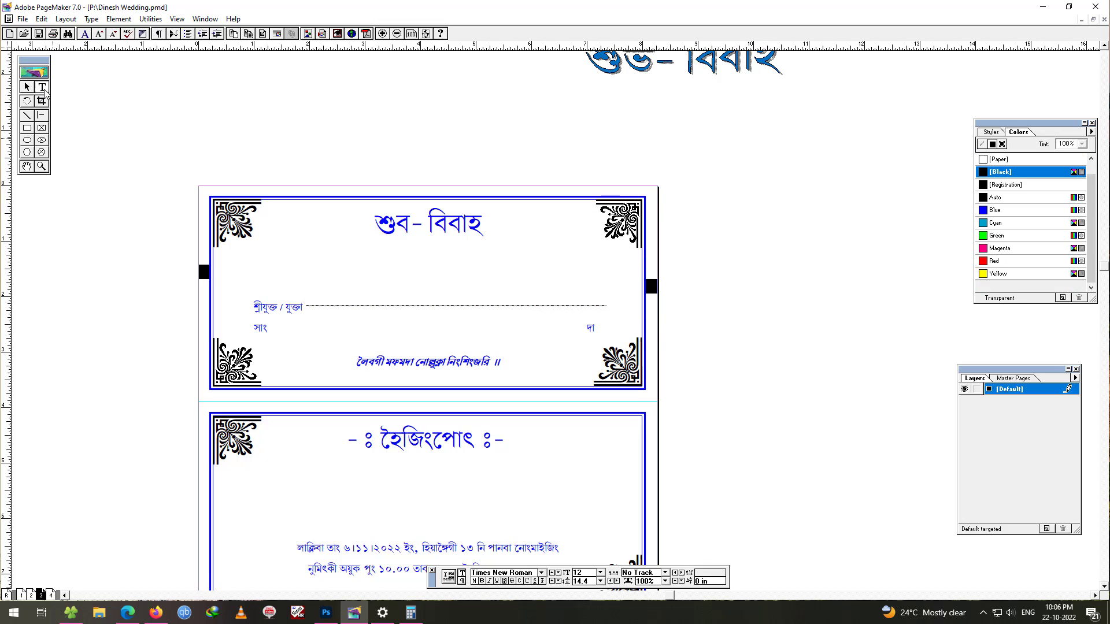
{"action": "left_click_drag", "start_coordinate": [576, 306], "coordinate": [627, 310]}
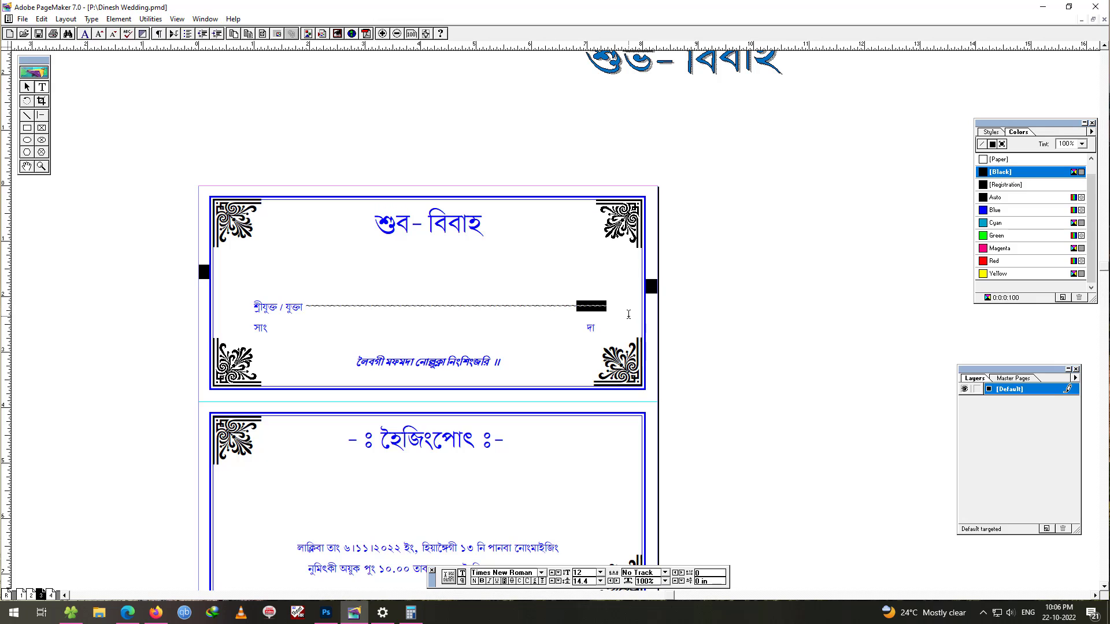
{"action": "key", "text": "BackSpace"}
{"action": "left_click", "coordinate": [27, 87]}
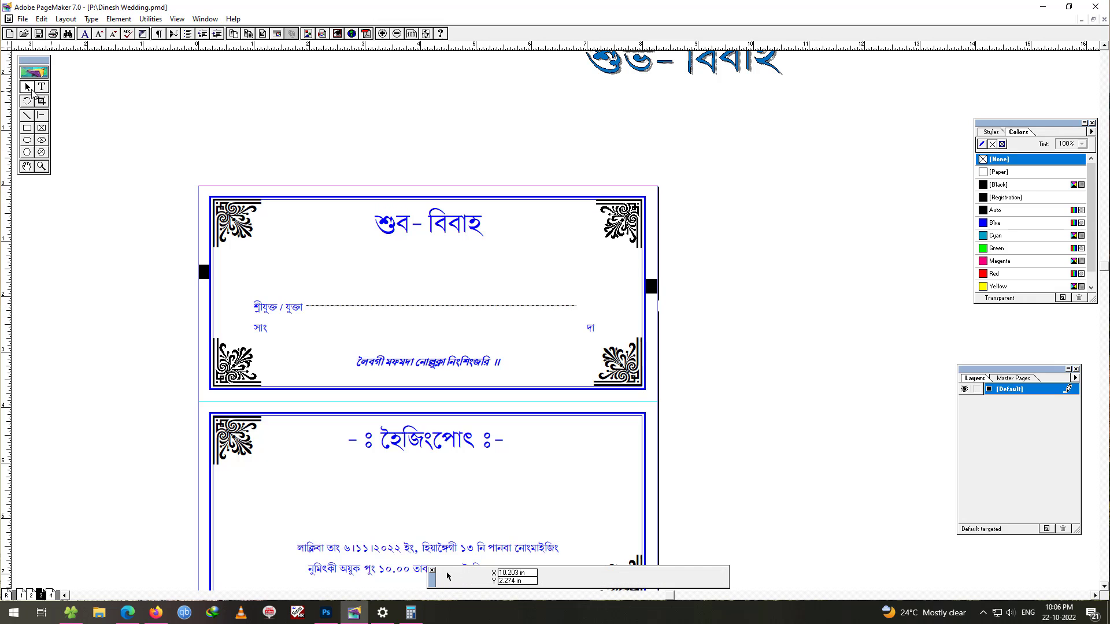
- Duplicate the tilde line in place and move the copy down to Y 2.634 in, between "সাং" and "দা"
{"action": "left_click", "coordinate": [359, 306]}
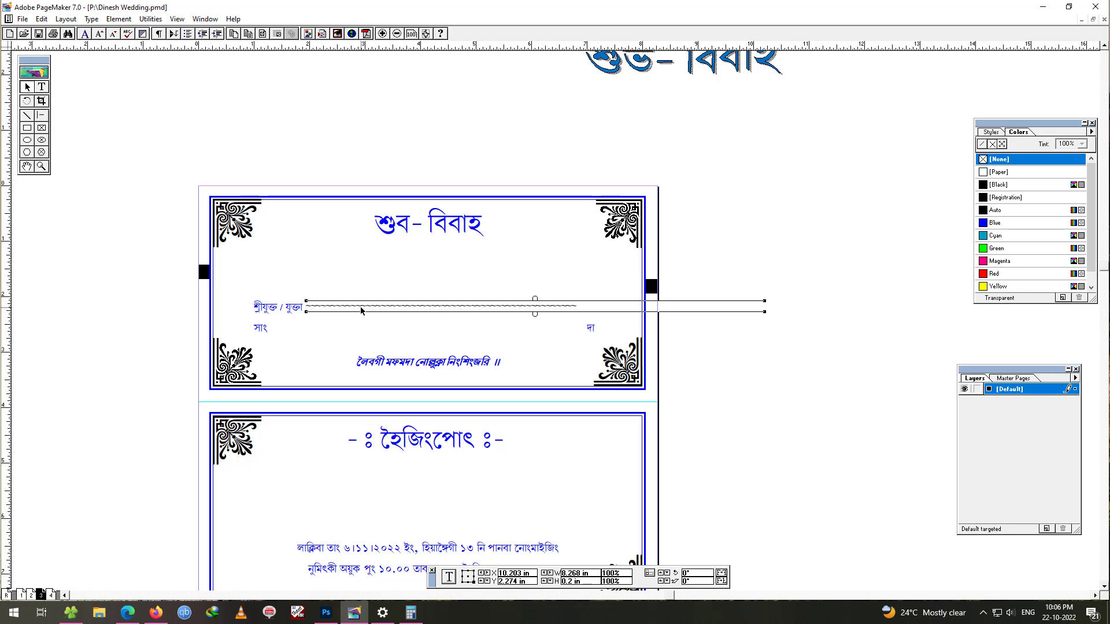
{"action": "key", "text": "ctrl+alt+v"}
{"action": "key", "text": "ctrl+Down"}
{"action": "key", "text": "ctrl+Down"}
{"action": "key", "text": "ctrl+Down"}
{"action": "key", "text": "ctrl+Down"}
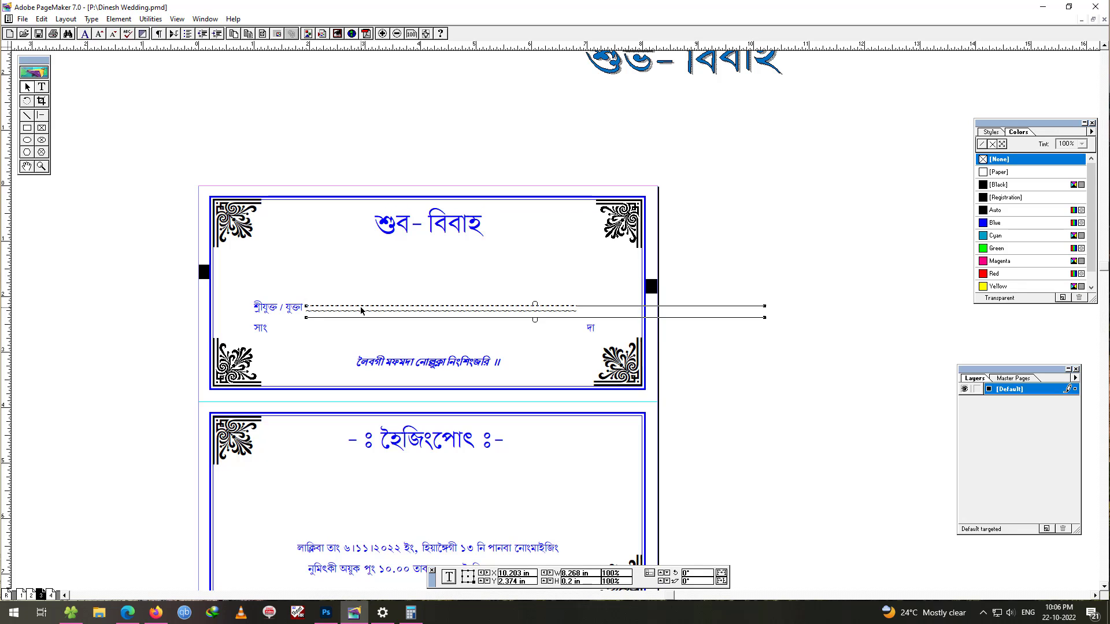
{"action": "key", "text": "Up"}
{"action": "key", "text": "Up"}
{"action": "key", "text": "Up"}
{"action": "key", "text": "Up"}
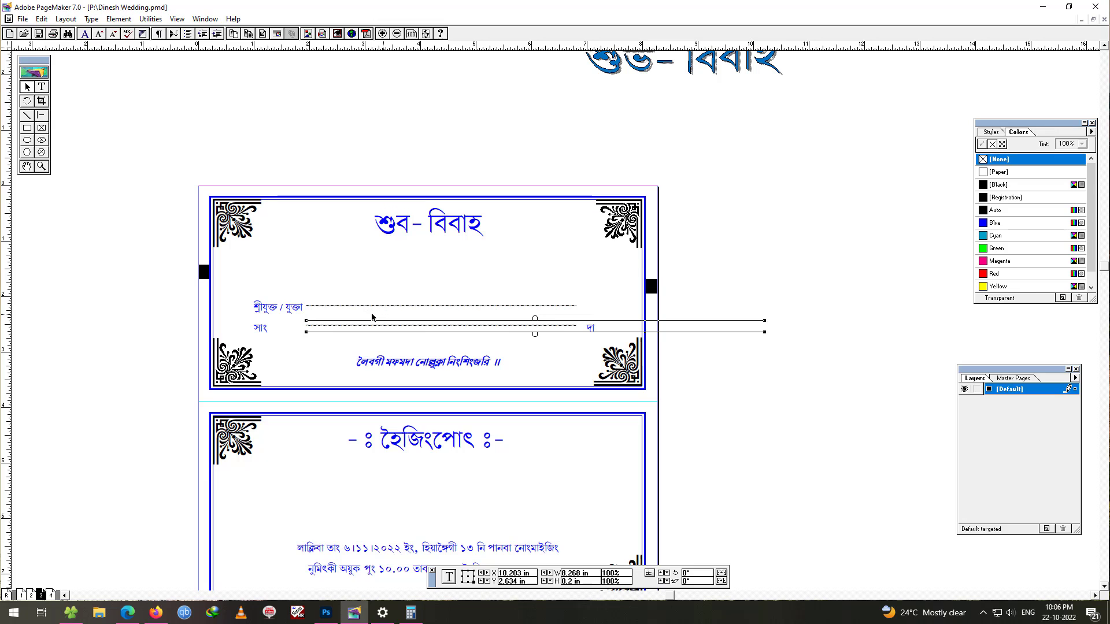
{"action": "left_click", "coordinate": [282, 335]}
{"action": "left_click", "coordinate": [42, 87]}
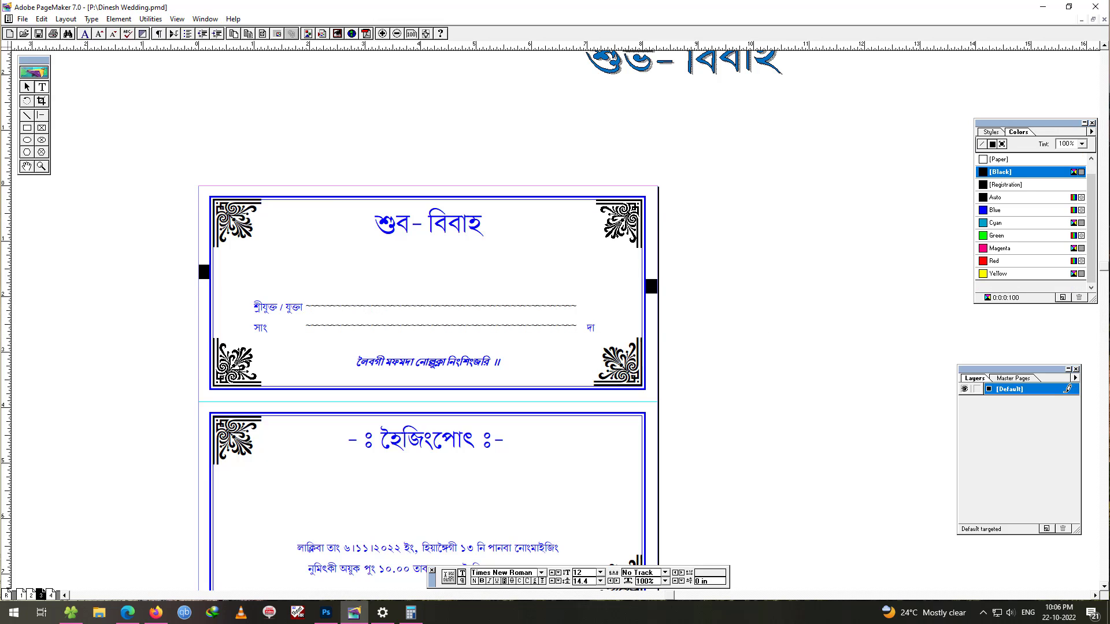
{"action": "left_click", "coordinate": [311, 316]}
{"action": "left_click", "coordinate": [316, 327]}
{"action": "key", "text": "ctrl+minus"}
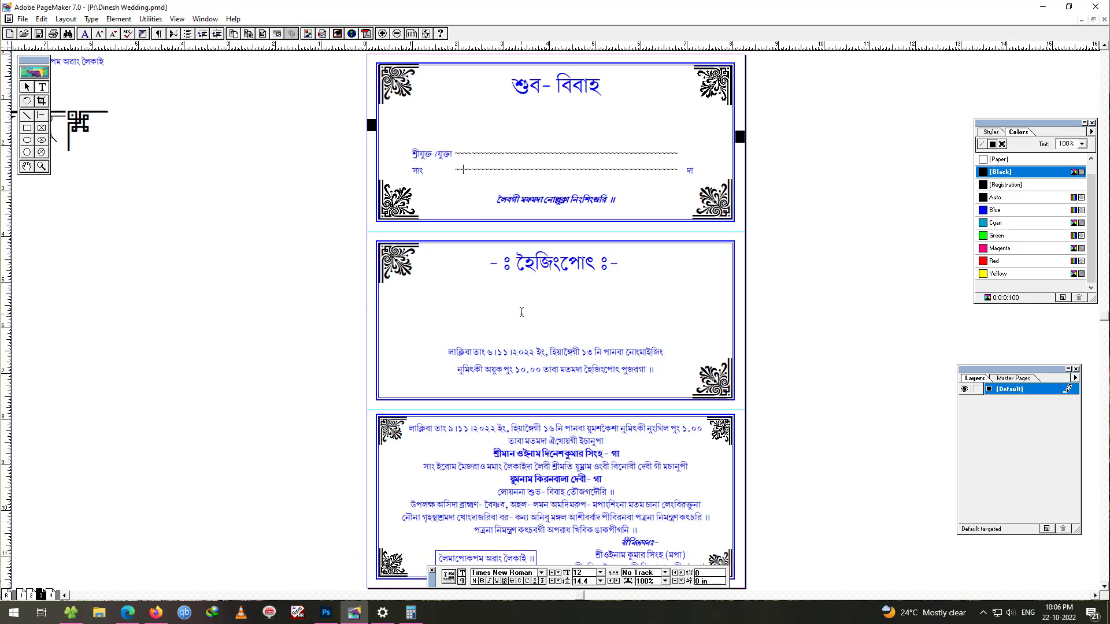
- Raise the second section's lower border edge slightly and move its lower-right ornament up to Y 6.155 in to fit inside
{"action": "left_click_drag", "start_coordinate": [842, 345], "coordinate": [735, 276], "text": "alt"}
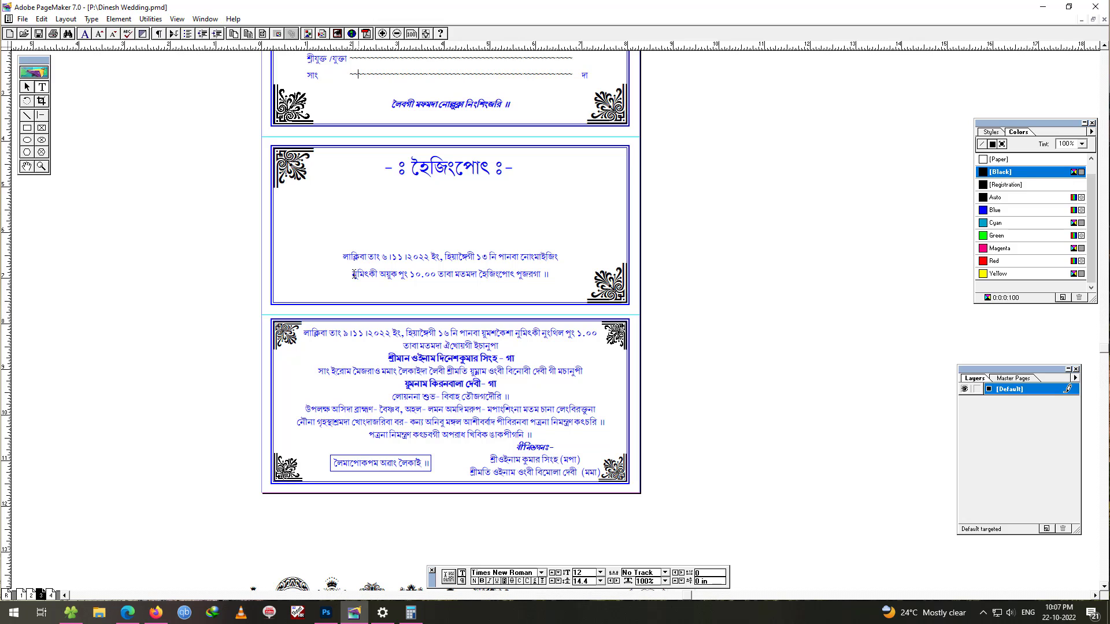
{"action": "left_click", "coordinate": [29, 91]}
{"action": "left_click", "coordinate": [480, 280]}
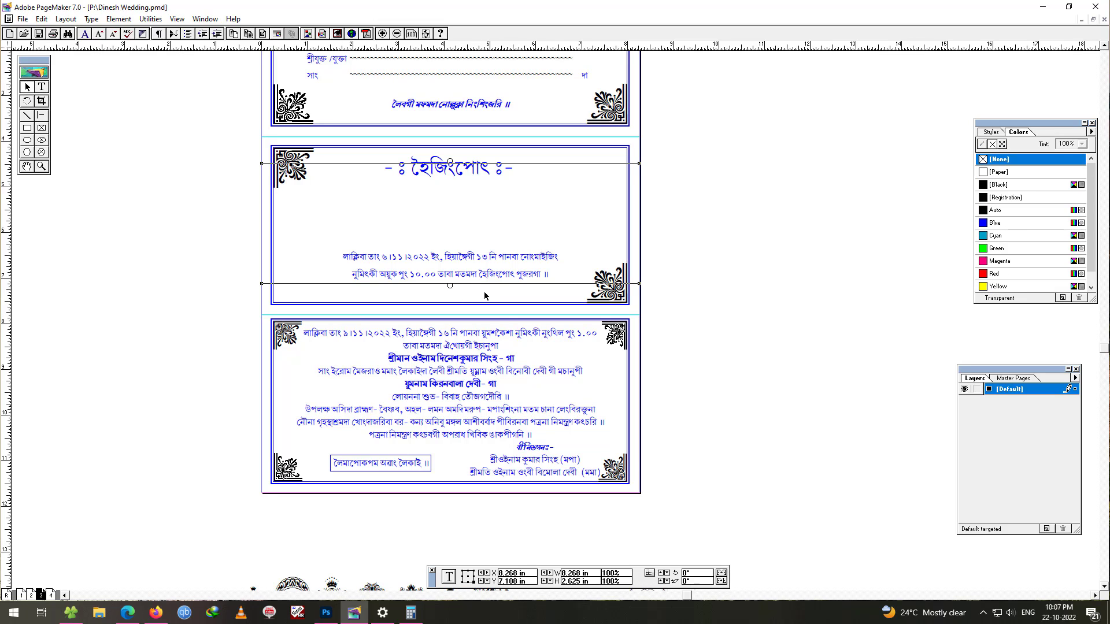
{"action": "left_click", "coordinate": [706, 284]}
{"action": "left_click", "coordinate": [517, 304]}
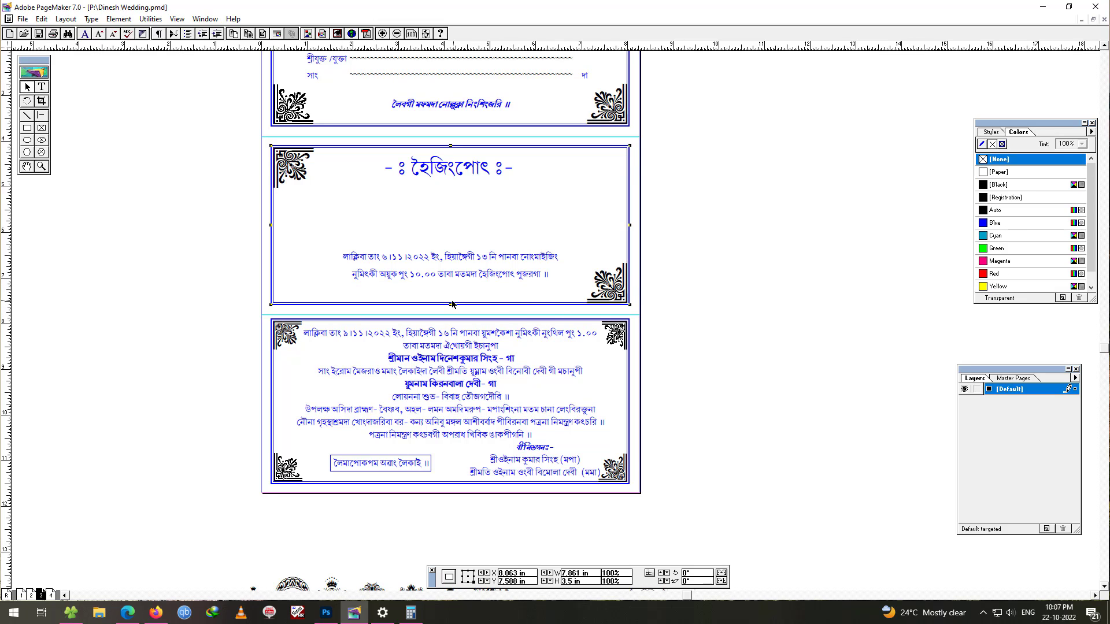
{"action": "left_click_drag", "start_coordinate": [451, 305], "coordinate": [455, 300]}
{"action": "left_click", "coordinate": [619, 284]}
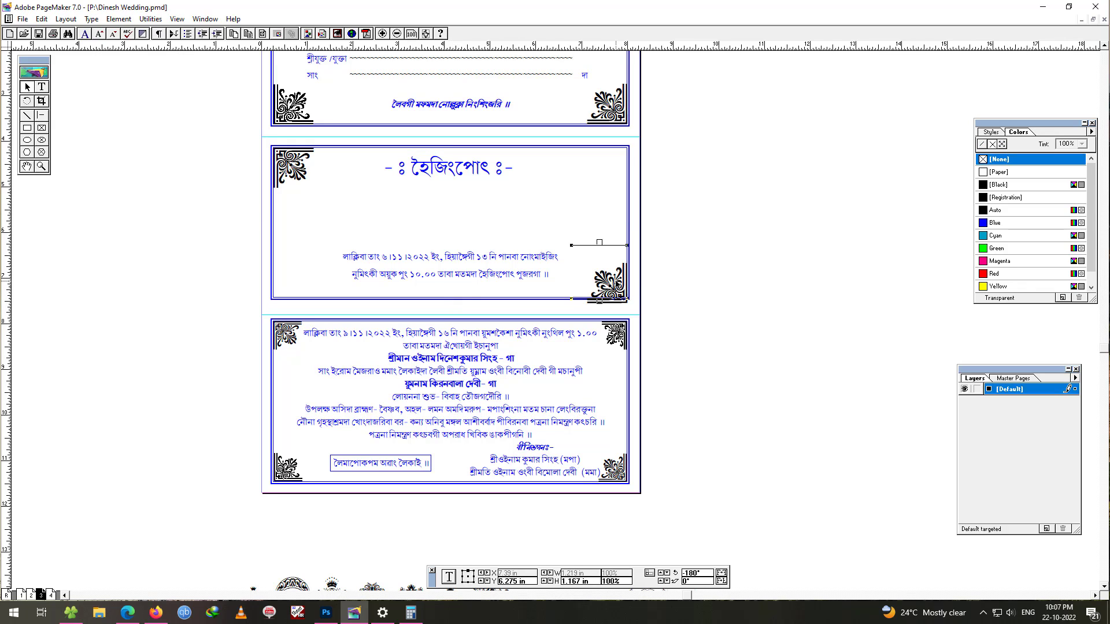
{"action": "left_click_drag", "start_coordinate": [617, 284], "coordinate": [617, 279]}
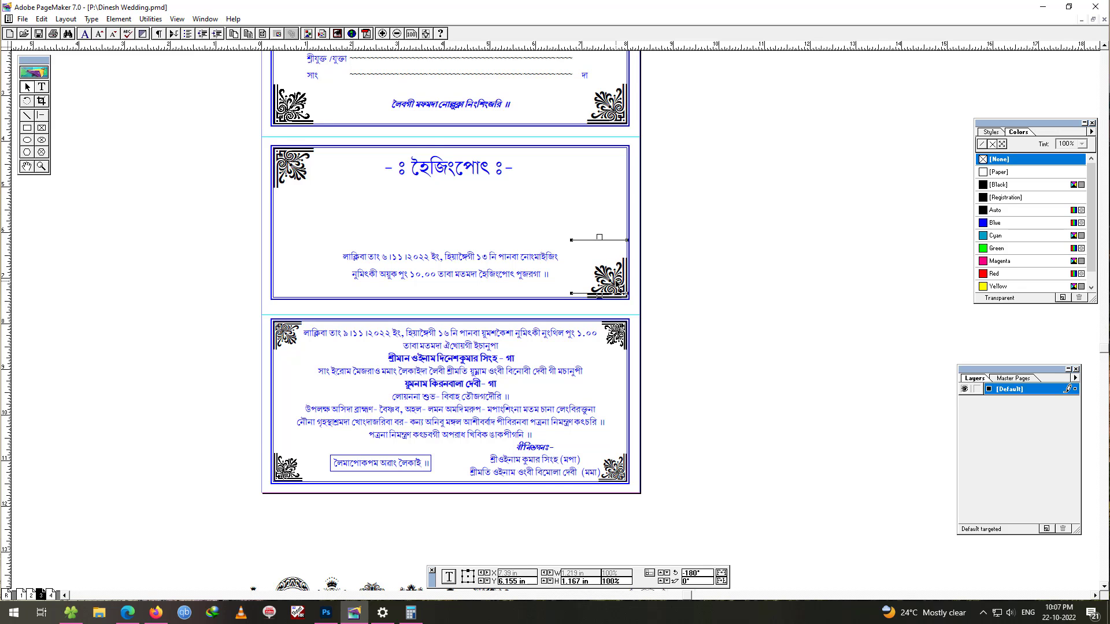
- Move the third section's border up to Y 11.346 in and stretch its lower edge down slightly below the bottom ornaments
{"action": "key", "text": "ctrl+plus"}
{"action": "key", "text": "ctrl+plus"}
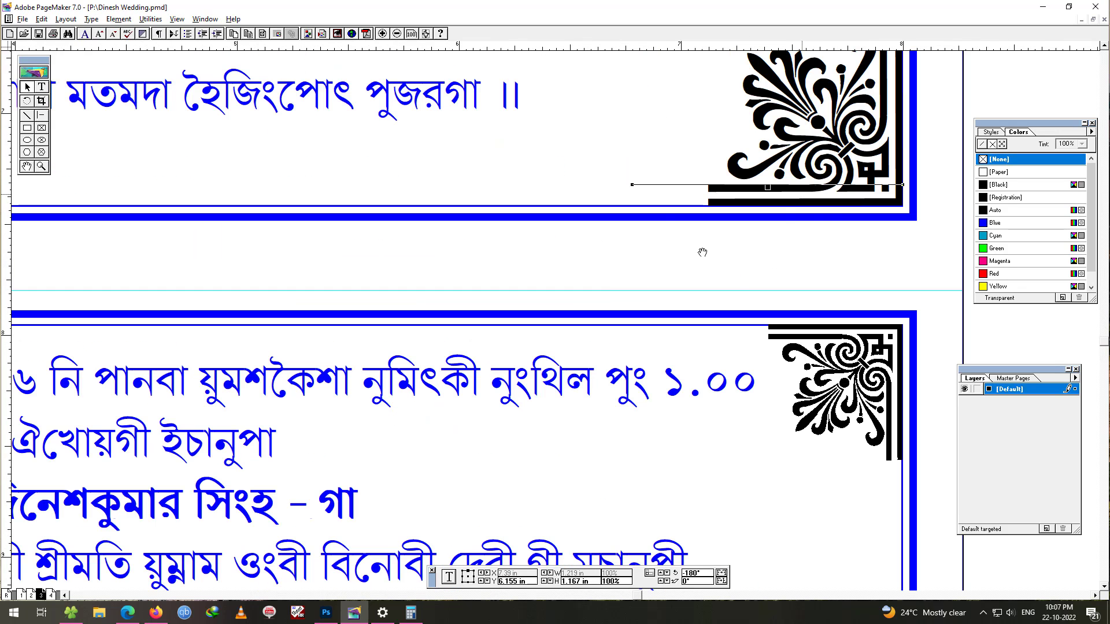
{"action": "left_click_drag", "start_coordinate": [703, 252], "coordinate": [600, 267]}
{"action": "right_click", "coordinate": [494, 309], "text": "shift"}
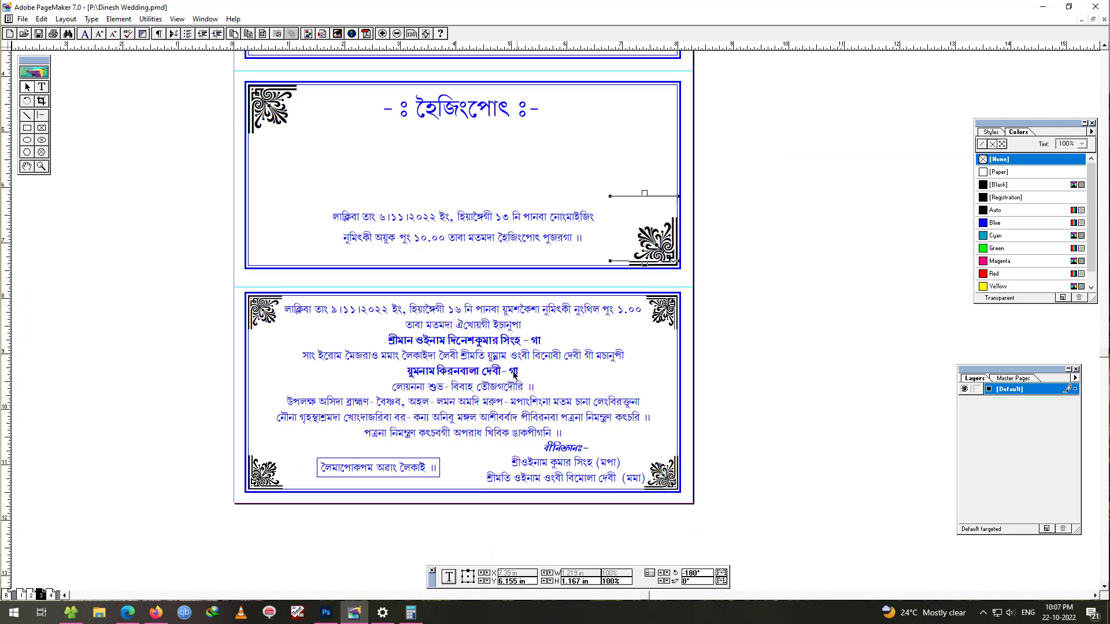
{"action": "left_click", "coordinate": [376, 296]}
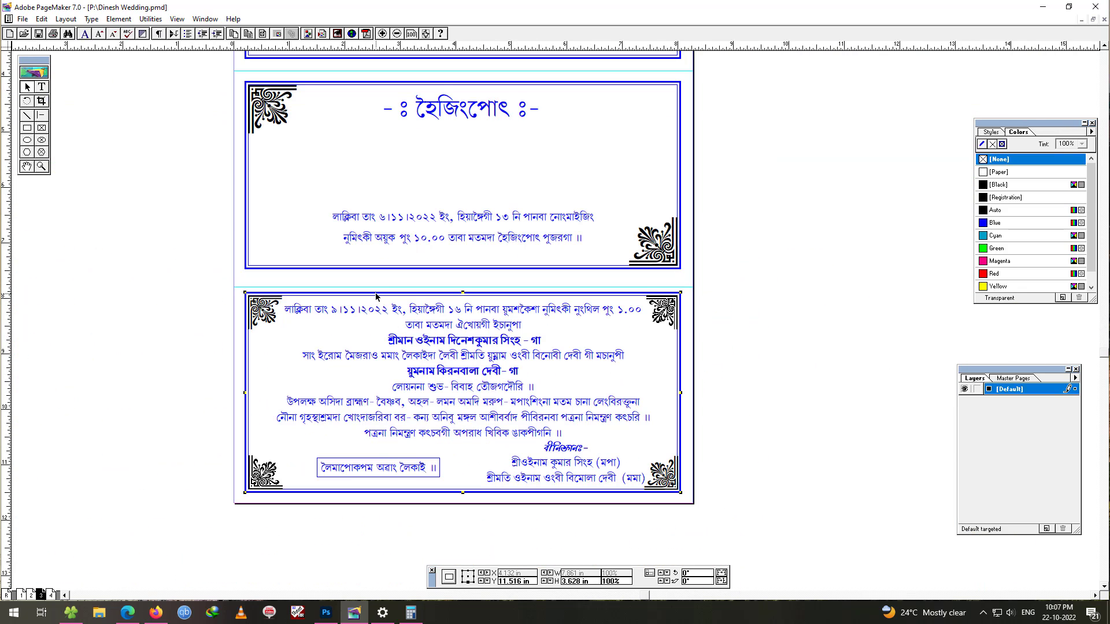
{"action": "key", "text": "Up"}
{"action": "key", "text": "Up"}
{"action": "key", "text": "Up"}
{"action": "key", "text": "Up"}
{"action": "key", "text": "Up"}
{"action": "key", "text": "Up"}
{"action": "key", "text": "Up"}
{"action": "key", "text": "Up"}
{"action": "key", "text": "Up"}
{"action": "key", "text": "Up"}
{"action": "key", "text": "Up"}
{"action": "key", "text": "Up"}
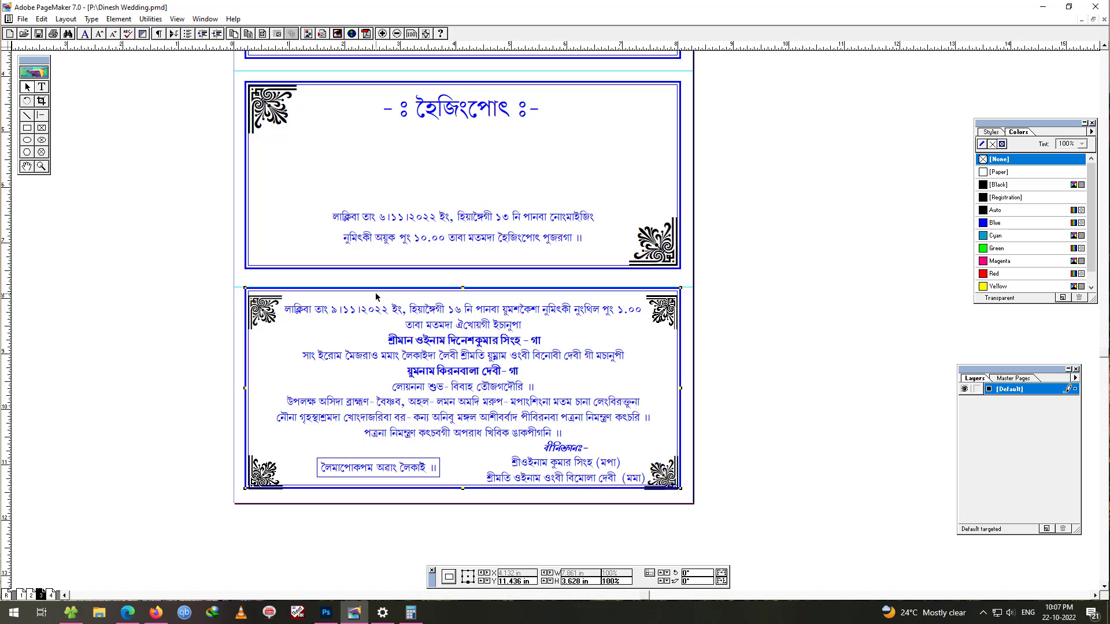
{"action": "key", "text": "Up"}
{"action": "key", "text": "Up"}
{"action": "key", "text": "Up"}
{"action": "key", "text": "Up"}
{"action": "key", "text": "Up"}
{"action": "key", "text": "Up"}
{"action": "key", "text": "Up"}
{"action": "key", "text": "Up"}
{"action": "key", "text": "Up"}
{"action": "key", "text": "Up"}
{"action": "key", "text": "Up"}
{"action": "key", "text": "Up"}
{"action": "key", "text": "Up"}
{"action": "key", "text": "Up"}
{"action": "key", "text": "Up"}
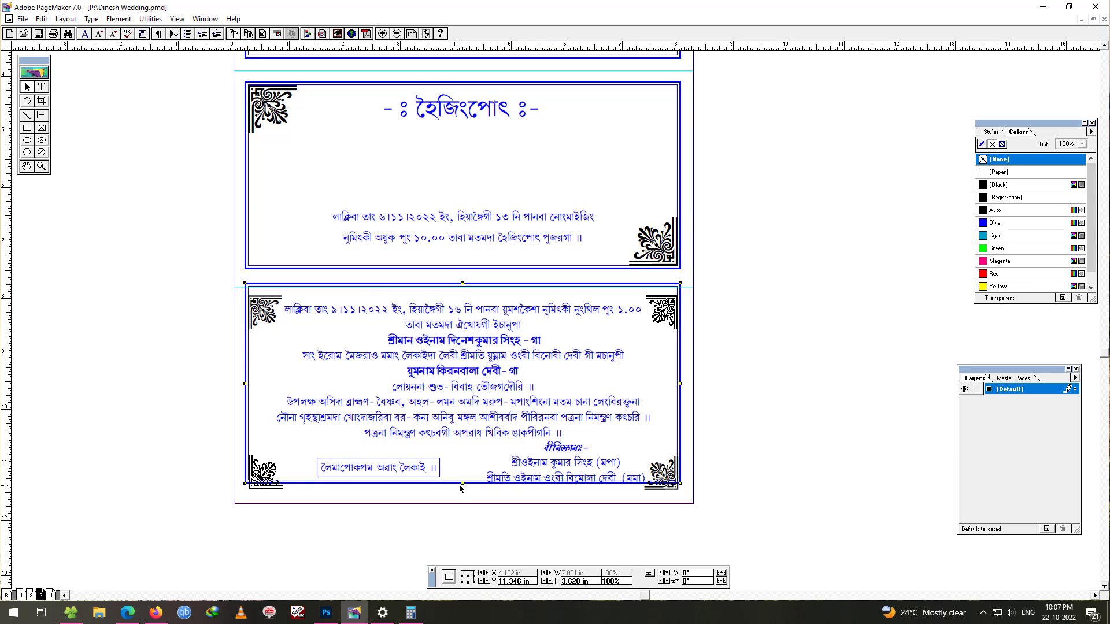
{"action": "left_click_drag", "start_coordinate": [462, 484], "coordinate": [467, 496]}
{"action": "left_click", "coordinate": [474, 445]}
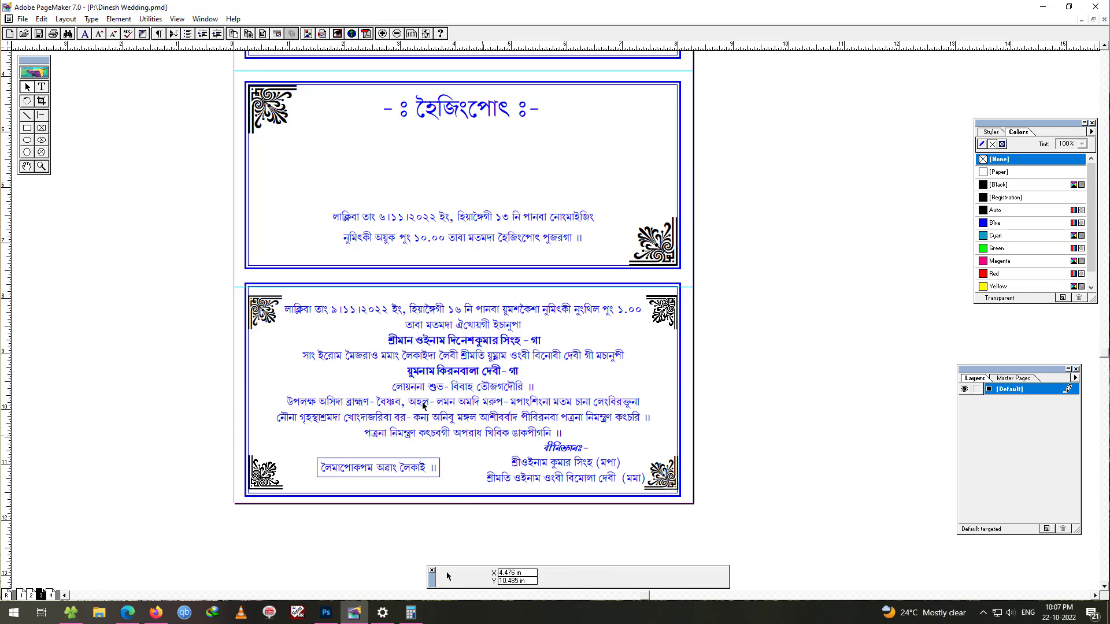
- Move the third section's upper-right ornament up to Y 8.667 in to fit inside the border's corner
{"action": "left_click", "coordinate": [262, 315]}
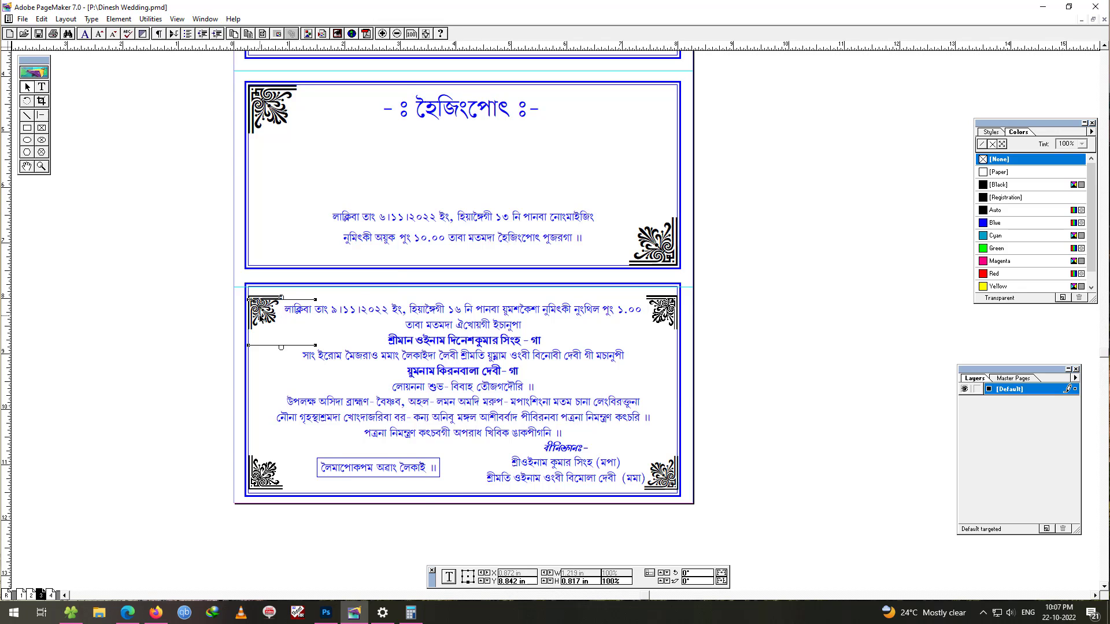
{"action": "key", "text": "ctrl+2"}
{"action": "left_click", "coordinate": [776, 292]}
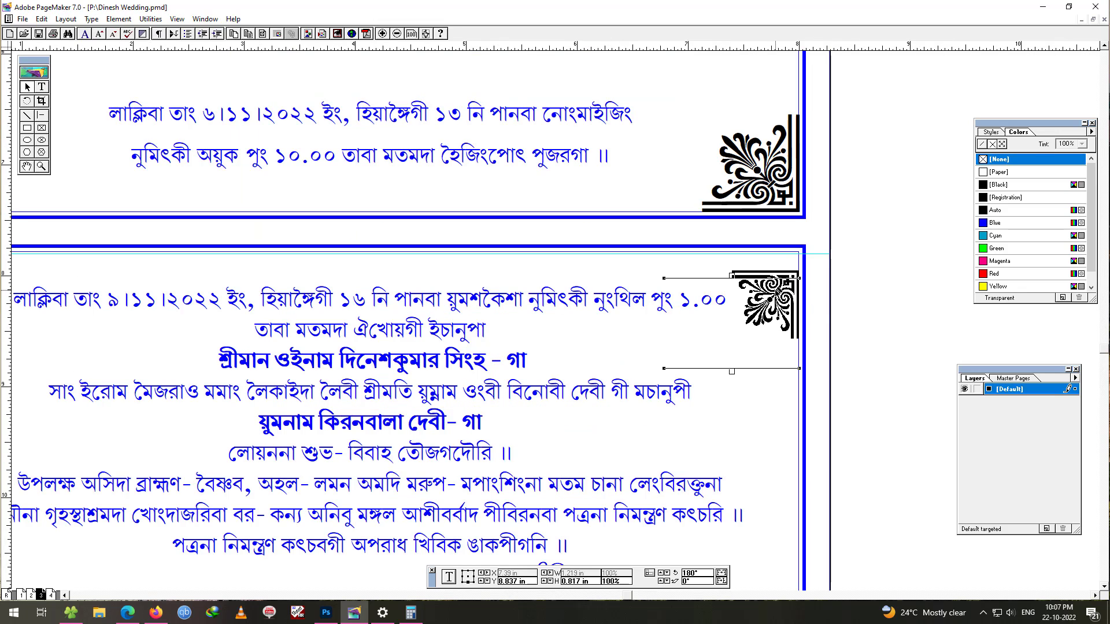
{"action": "key", "text": "Up"}
{"action": "key", "text": "Up"}
{"action": "key", "text": "Up"}
{"action": "key", "text": "Up"}
{"action": "key", "text": "Up"}
{"action": "key", "text": "Up"}
{"action": "key", "text": "Up"}
{"action": "key", "text": "Up"}
{"action": "key", "text": "Up"}
{"action": "key", "text": "Up"}
{"action": "key", "text": "Up"}
{"action": "key", "text": "Up"}
{"action": "key", "text": "Up"}
{"action": "key", "text": "Up"}
{"action": "key", "text": "Up"}
{"action": "key", "text": "Up"}
{"action": "key", "text": "Up"}
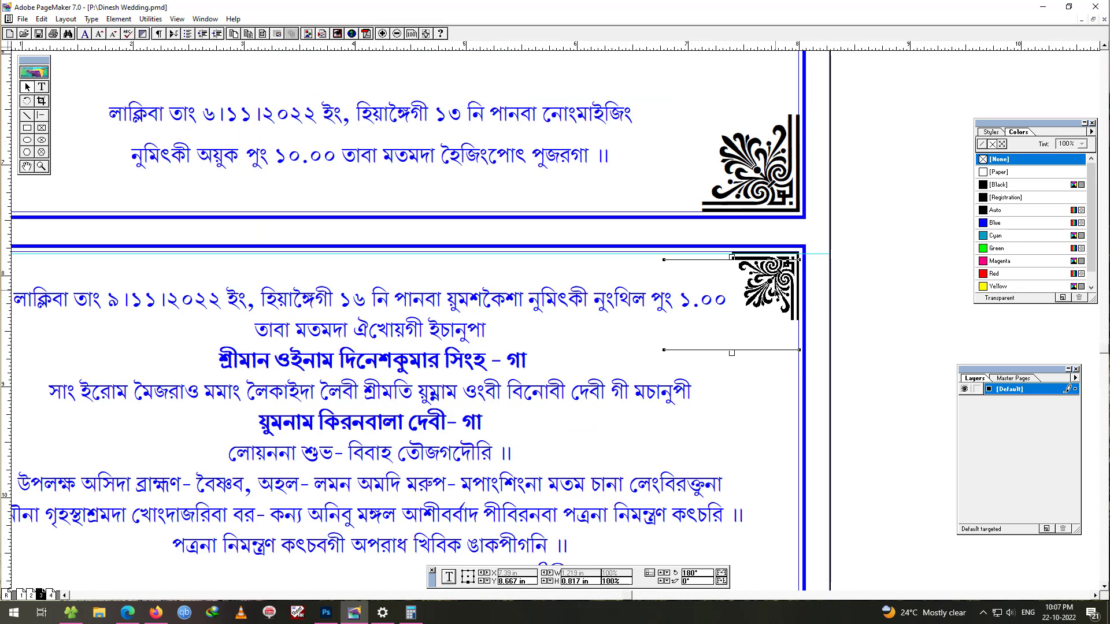
- Move the third section's upper-left ornament up to Y 8.662 in to fit inside the border's corner
{"action": "left_click_drag", "start_coordinate": [490, 341], "coordinate": [902, 340]}
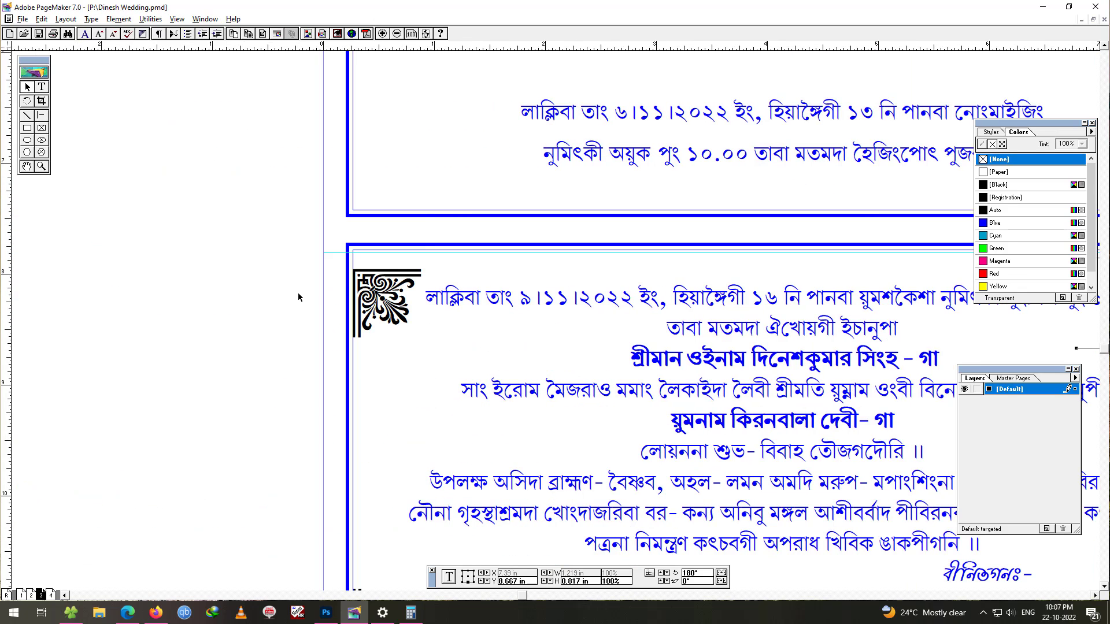
{"action": "left_click", "coordinate": [378, 287]}
{"action": "key", "text": "Up"}
{"action": "key", "text": "Up"}
{"action": "key", "text": "Up"}
{"action": "key", "text": "Up"}
{"action": "key", "text": "Up"}
{"action": "key", "text": "Up"}
{"action": "key", "text": "Up"}
{"action": "key", "text": "Up"}
{"action": "key", "text": "Up"}
{"action": "key", "text": "Up"}
{"action": "key", "text": "Up"}
{"action": "key", "text": "Up"}
{"action": "key", "text": "Up"}
{"action": "key", "text": "Up"}
{"action": "key", "text": "Up"}
{"action": "key", "text": "Up"}
{"action": "key", "text": "Up"}
{"action": "key", "text": "Up"}
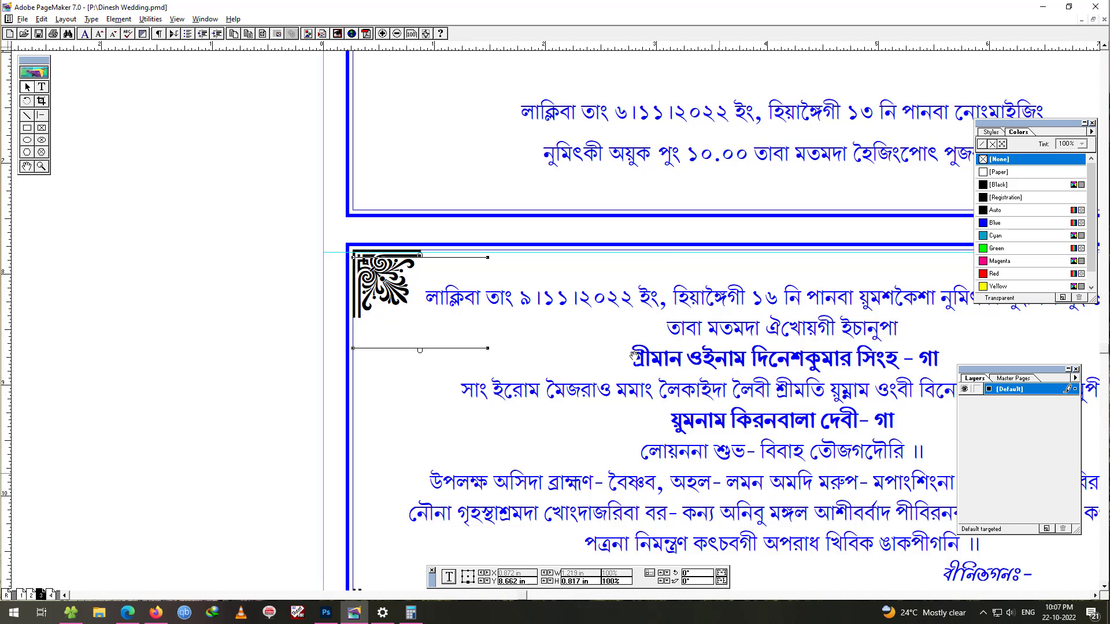
- Move the third section's lower-left ornament down to Y 10.635 in, against the border's inner corner
{"action": "left_click_drag", "start_coordinate": [769, 580], "coordinate": [510, 256]}
{"action": "left_click", "coordinate": [119, 277]}
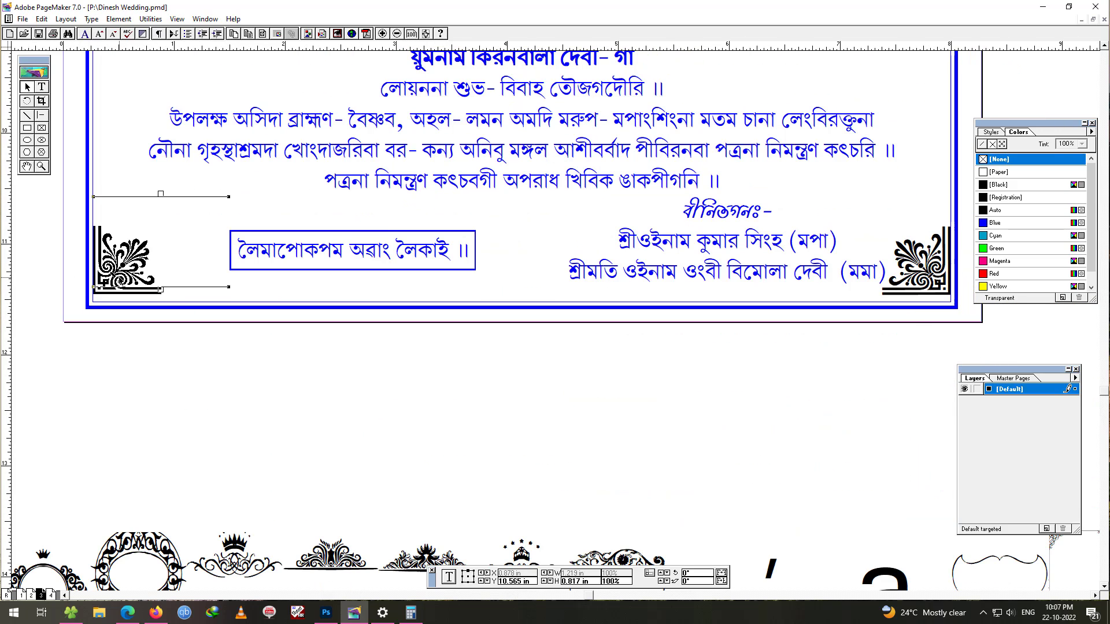
{"action": "key", "text": "Down"}
{"action": "key", "text": "Down"}
{"action": "key", "text": "Down"}
{"action": "key", "text": "Down"}
{"action": "key", "text": "Down"}
{"action": "key", "text": "Down"}
{"action": "key", "text": "Down"}
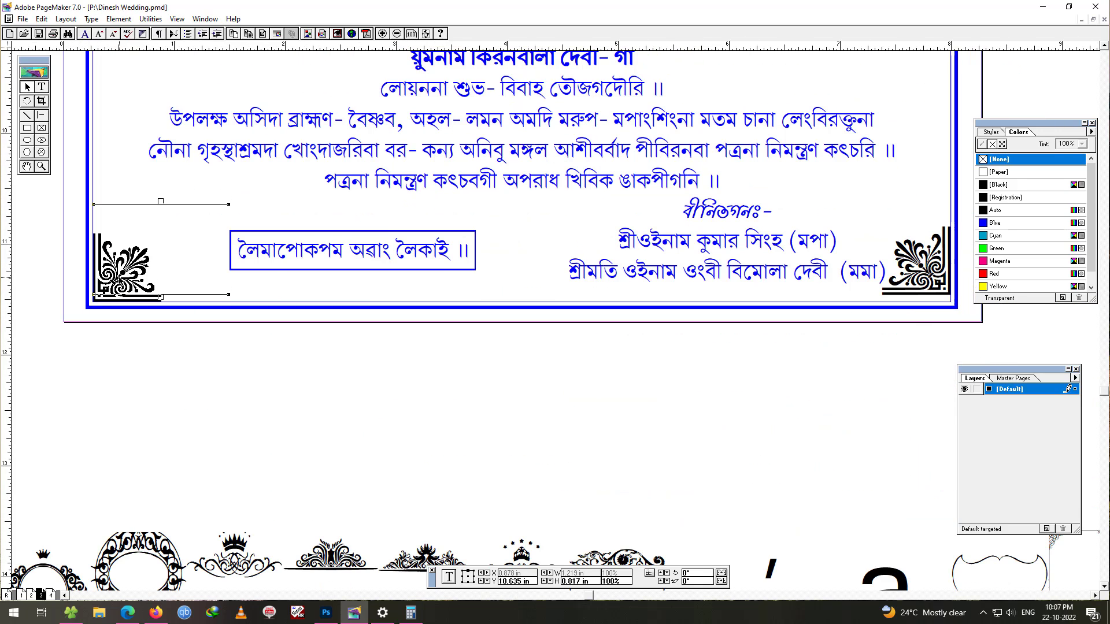
- Move the third section's lower-right ornament down to Y 10.639 in, against the border's inner corner
{"action": "left_click", "coordinate": [940, 267]}
{"action": "key", "text": "Down"}
{"action": "key", "text": "Down"}
{"action": "key", "text": "Down"}
{"action": "key", "text": "Down"}
{"action": "key", "text": "Down"}
{"action": "key", "text": "Down"}
{"action": "key", "text": "Down"}
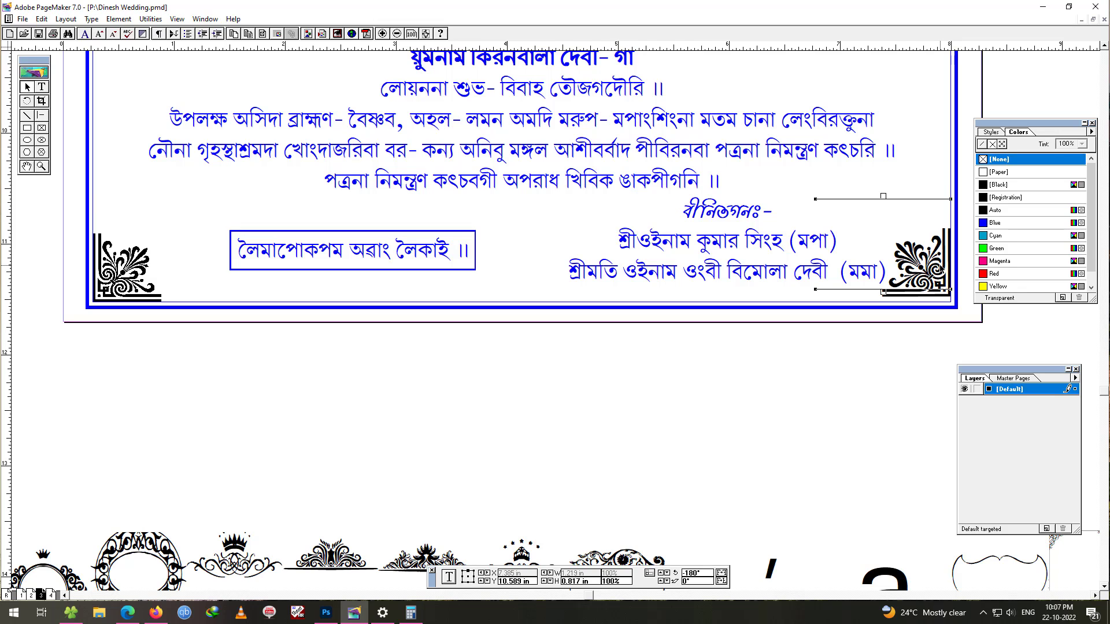
{"action": "left_click", "coordinate": [786, 227]}
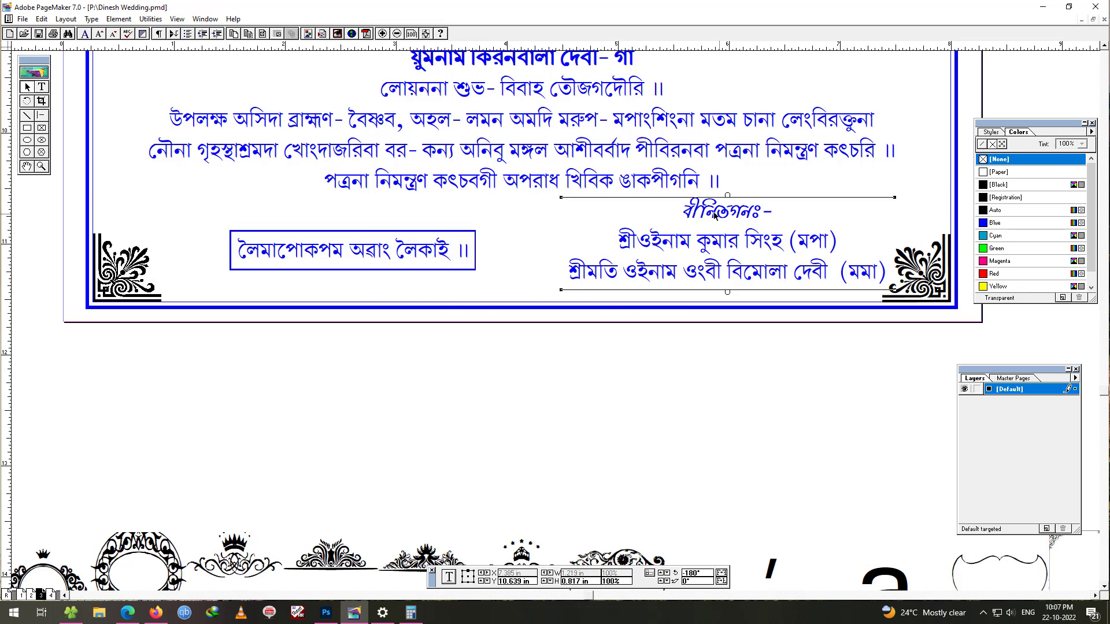
- Delete the small black square at the page's left edge beside the first section
{"action": "key", "text": "ctrl+1"}
{"action": "scroll", "coordinate": [441, 198], "scroll_direction": "up", "scroll_amount": 6}
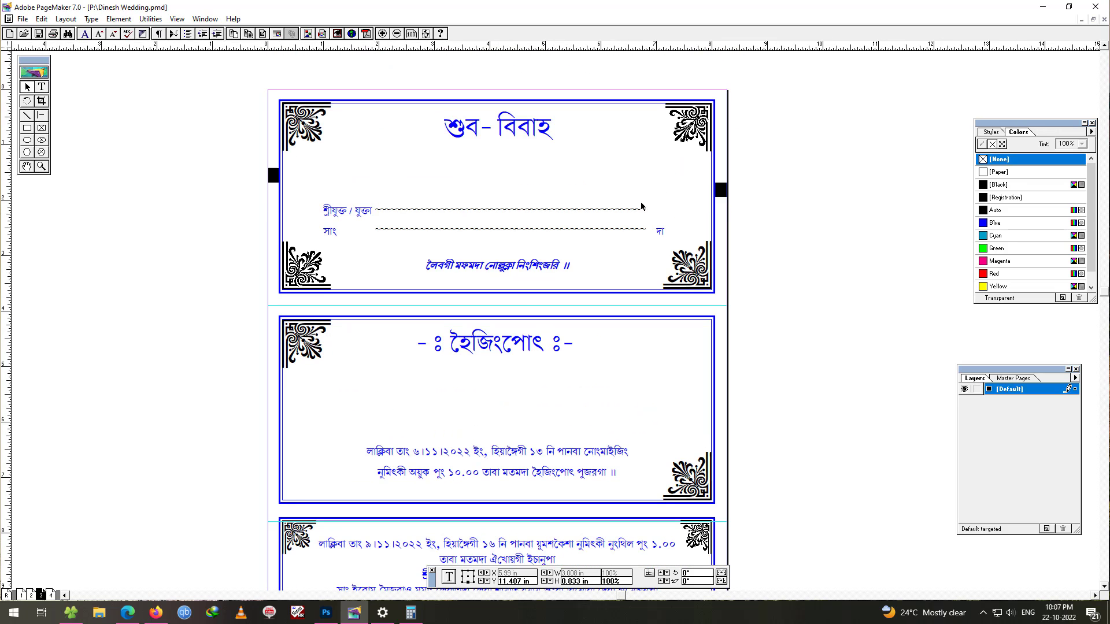
{"action": "left_click", "coordinate": [797, 207]}
{"action": "left_click_drag", "start_coordinate": [715, 172], "coordinate": [723, 178]}
{"action": "key", "text": "ctrl+z"}
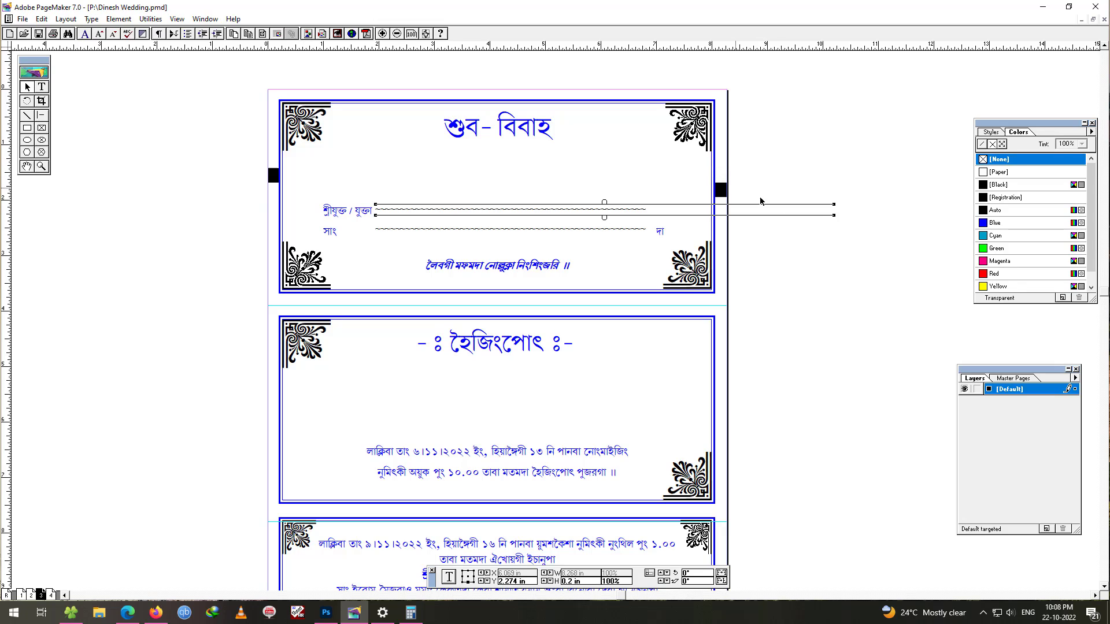
{"action": "left_click", "coordinate": [763, 210]}
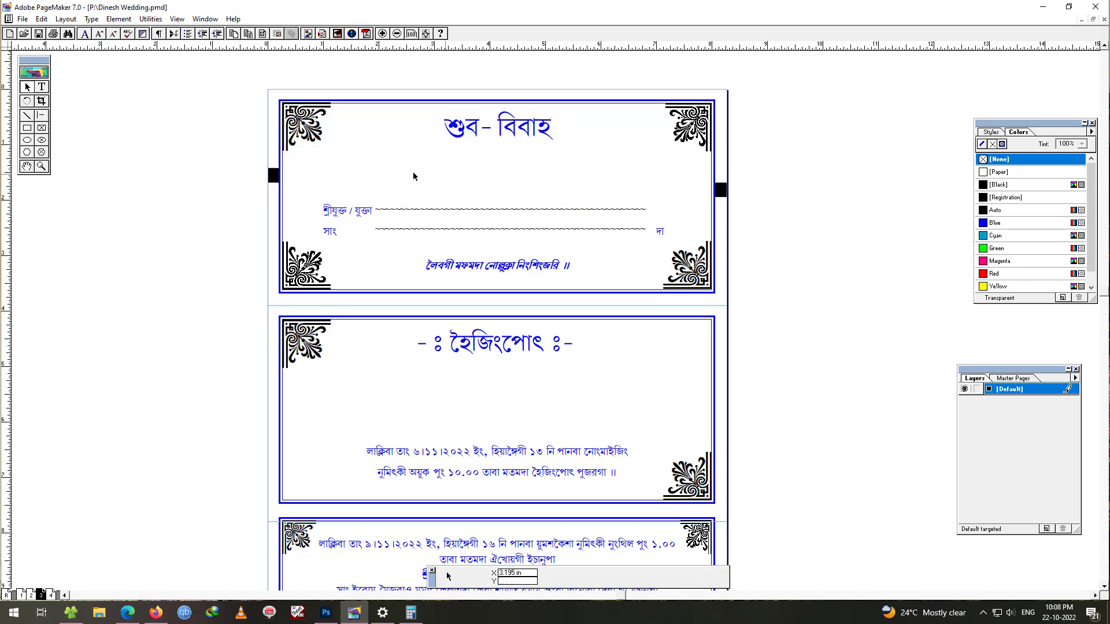
{"action": "left_click", "coordinate": [270, 174]}
{"action": "left_click", "coordinate": [477, 146]}
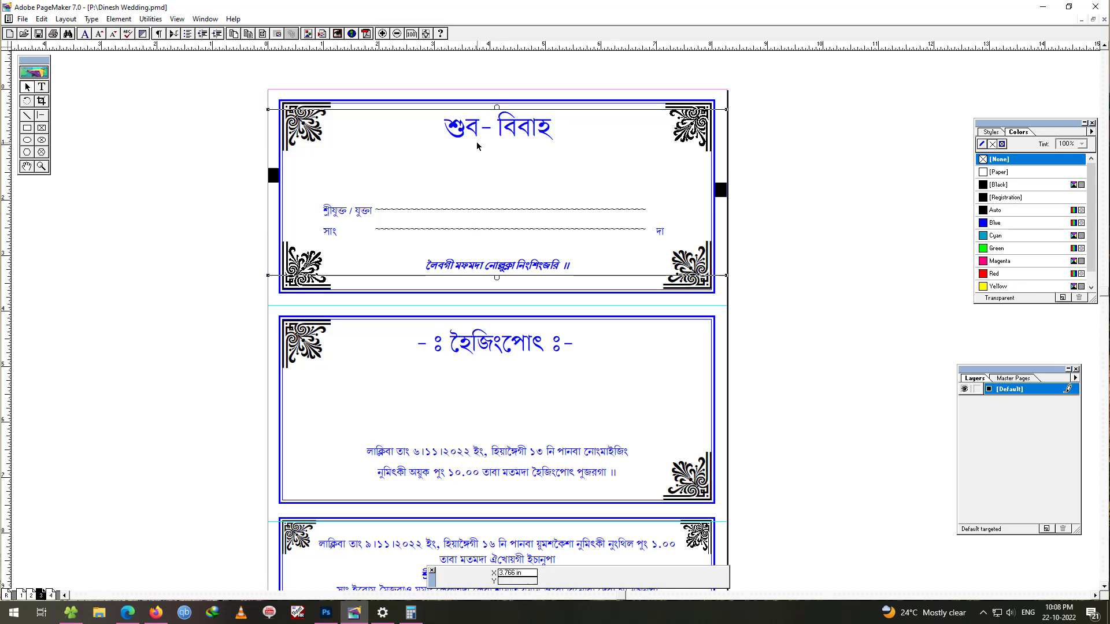
{"action": "left_click_drag", "start_coordinate": [249, 169], "coordinate": [289, 199]}
{"action": "key", "text": "Delete"}
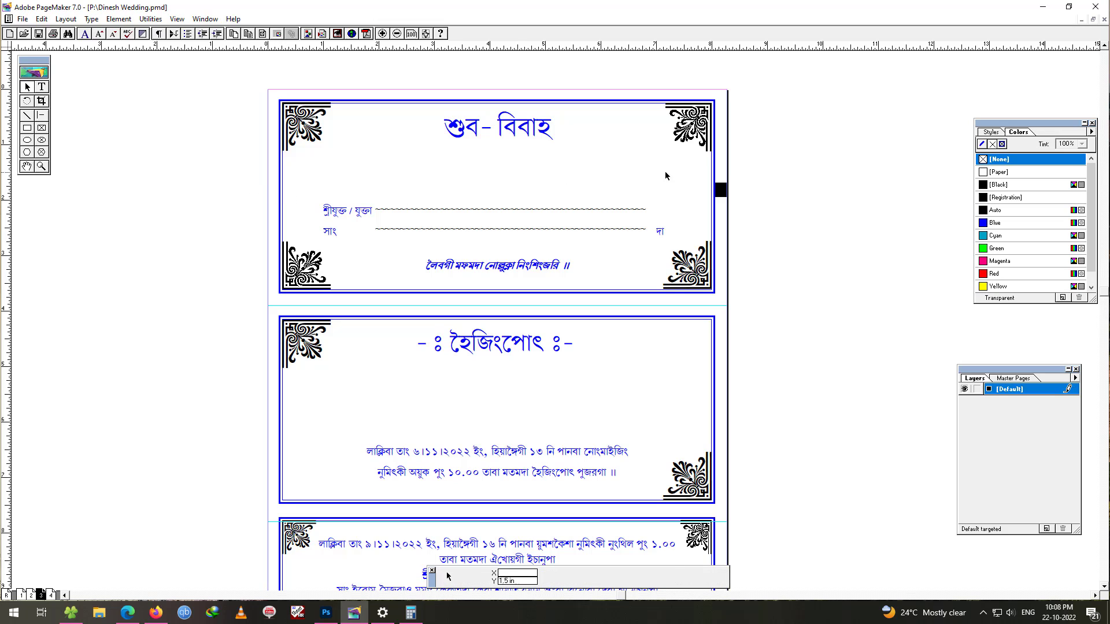
- Delete the small black square at the page's right edge beside the first section, keeping the tilde line in its place
{"action": "mouse_move", "coordinate": [764, 209]}
{"action": "left_mouse_down"}
{"action": "mouse_move", "coordinate": [721, 212]}
{"action": "mouse_move", "coordinate": [672, 176]}
{"action": "left_mouse_up"}
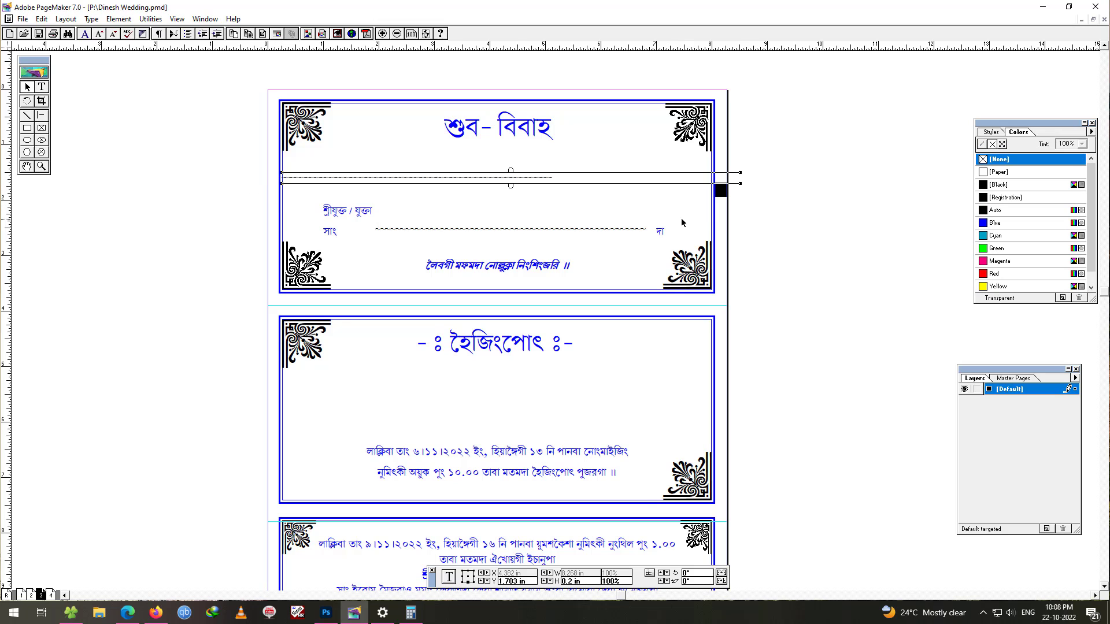
{"action": "key", "text": "ctrl+z"}
{"action": "left_click", "coordinate": [804, 273]}
{"action": "mouse_move", "coordinate": [787, 287]}
{"action": "left_mouse_down"}
{"action": "mouse_move", "coordinate": [726, 173]}
{"action": "mouse_move", "coordinate": [708, 163]}
{"action": "left_mouse_up"}
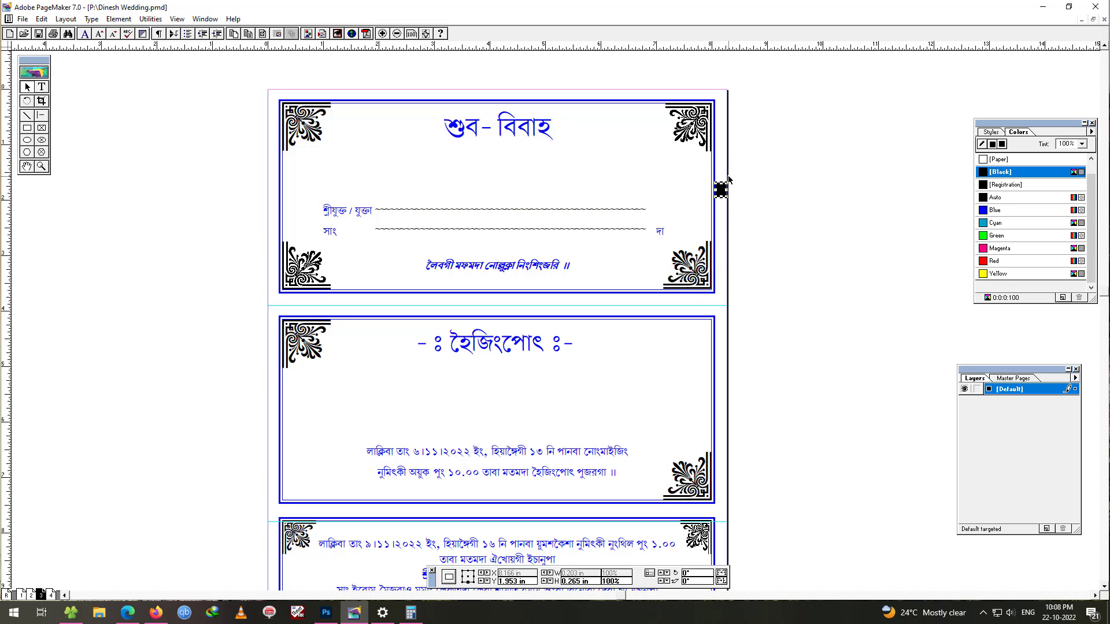
{"action": "key", "text": "Delete"}
{"action": "left_click", "coordinate": [828, 232]}
{"action": "left_click", "coordinate": [861, 311]}
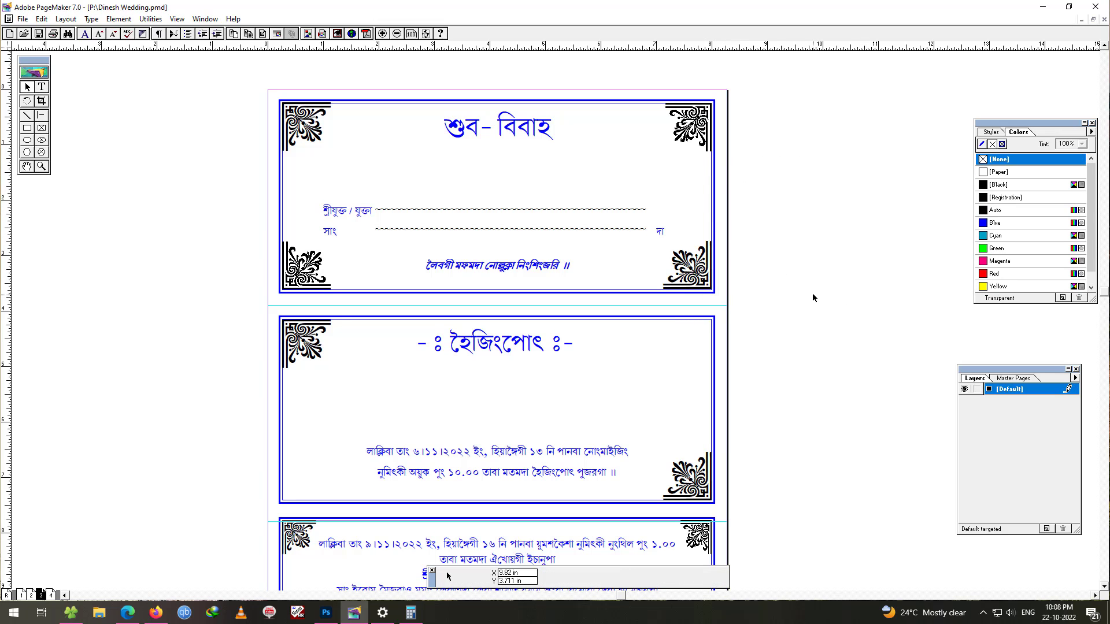
- Set up printing to Microsoft Print to PDF with the page range limited to page 3
{"action": "key", "text": "ctrl+0"}
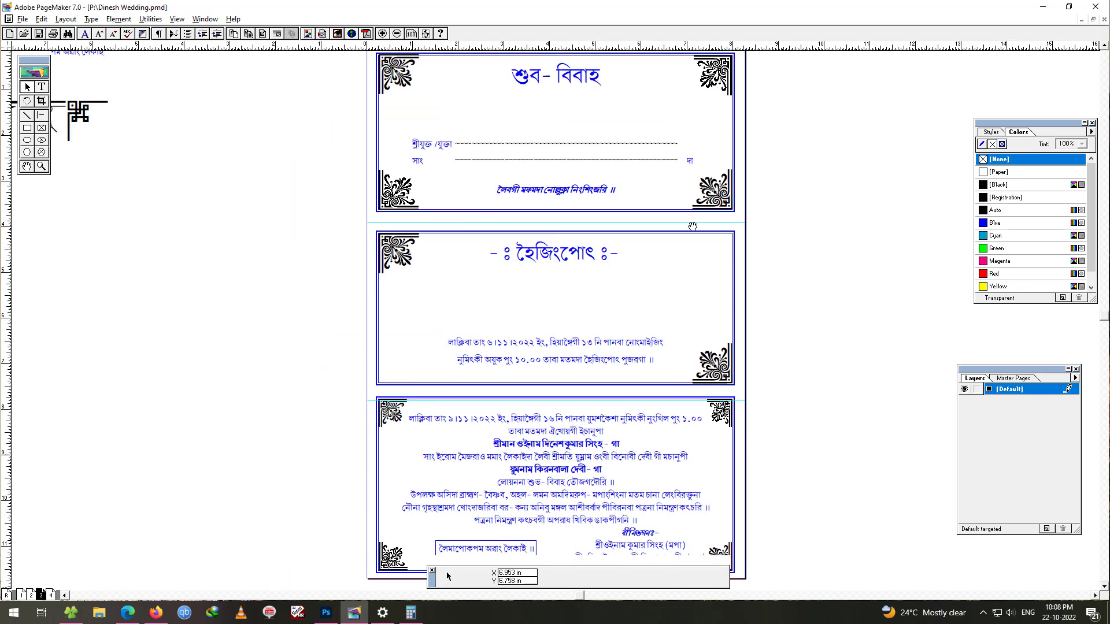
{"action": "scroll", "coordinate": [676, 297], "scroll_direction": "down", "scroll_amount": 3}
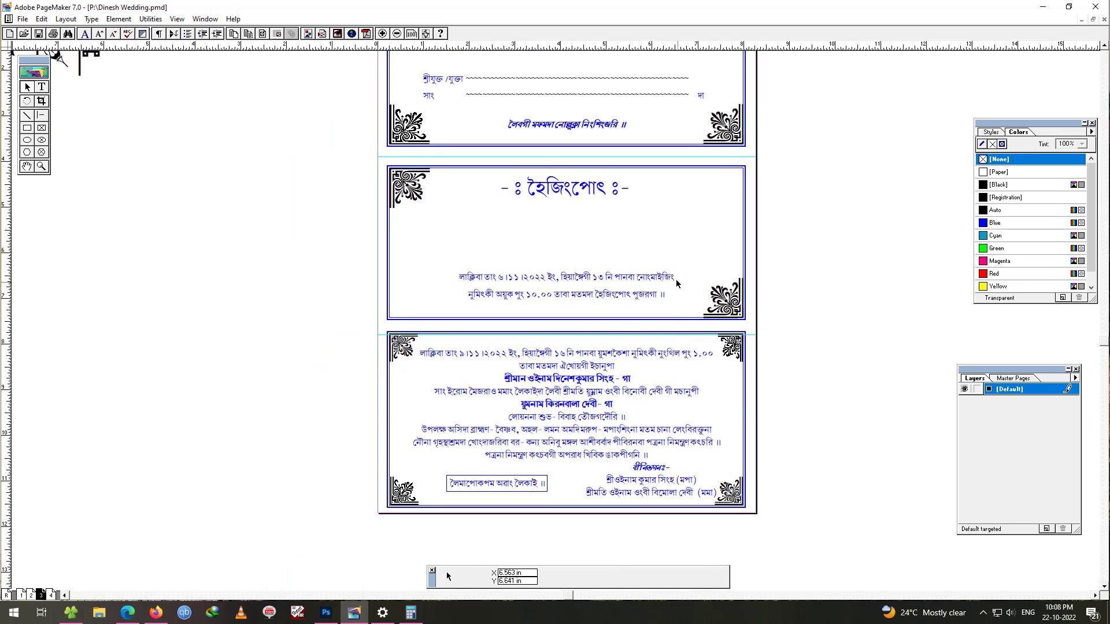
{"action": "scroll", "coordinate": [620, 278], "scroll_direction": "up", "scroll_amount": 5}
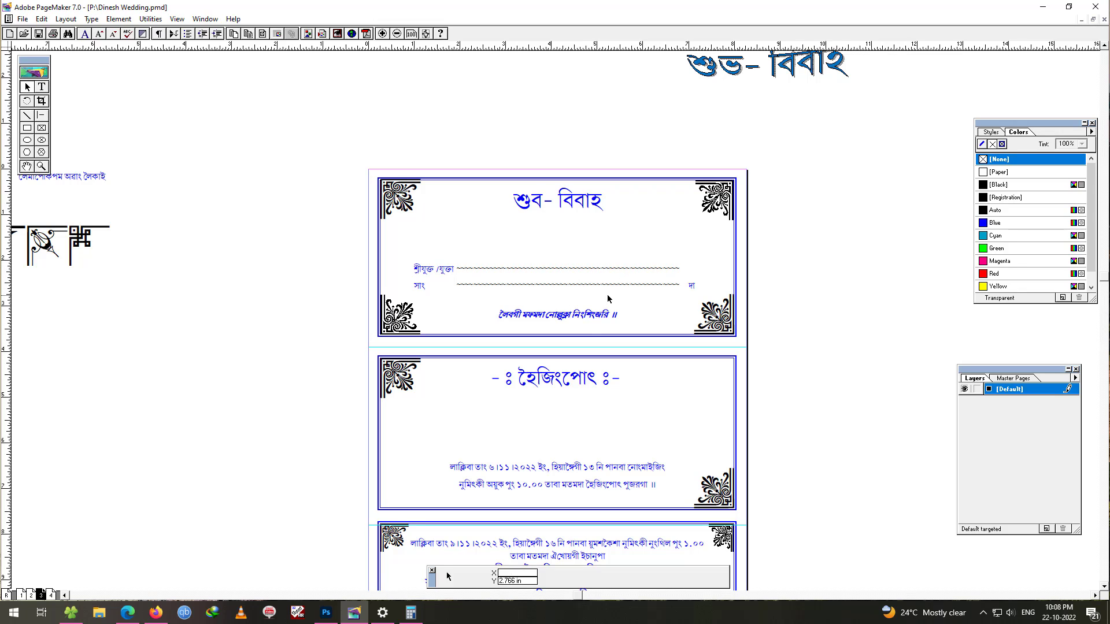
{"action": "left_click_drag", "start_coordinate": [569, 343], "coordinate": [567, 281]}
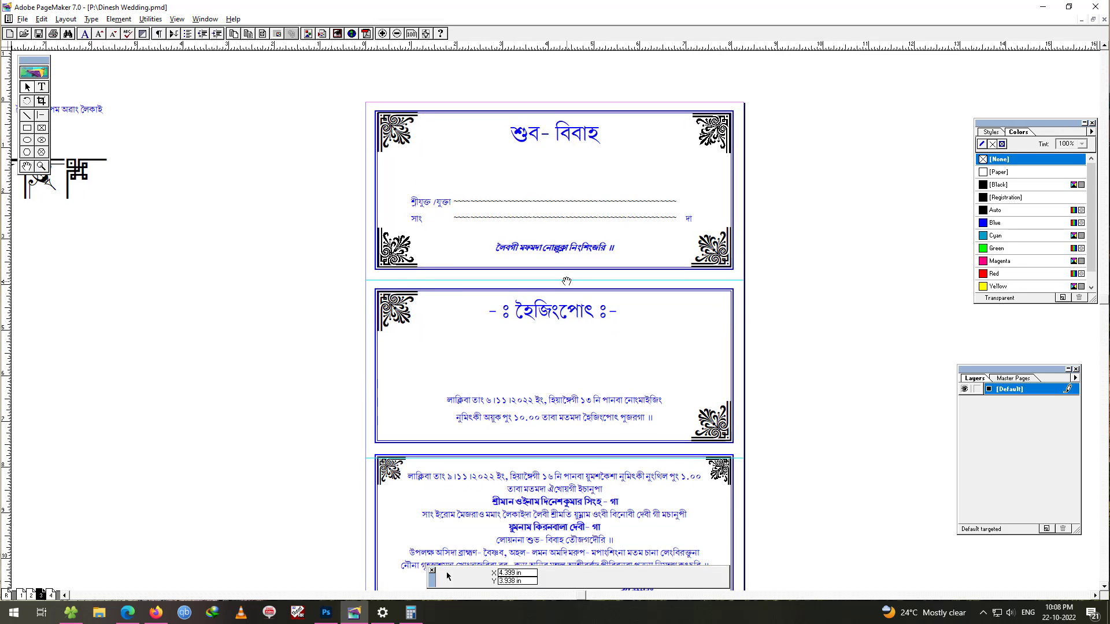
{"action": "key", "text": "ctrl+p"}
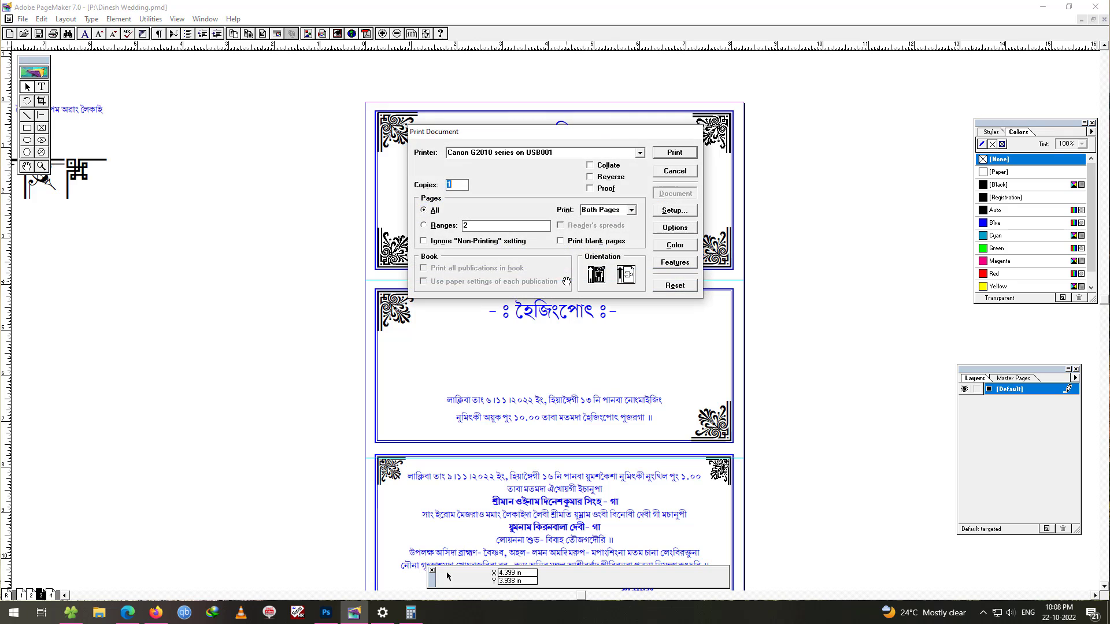
{"action": "left_click", "coordinate": [588, 153]}
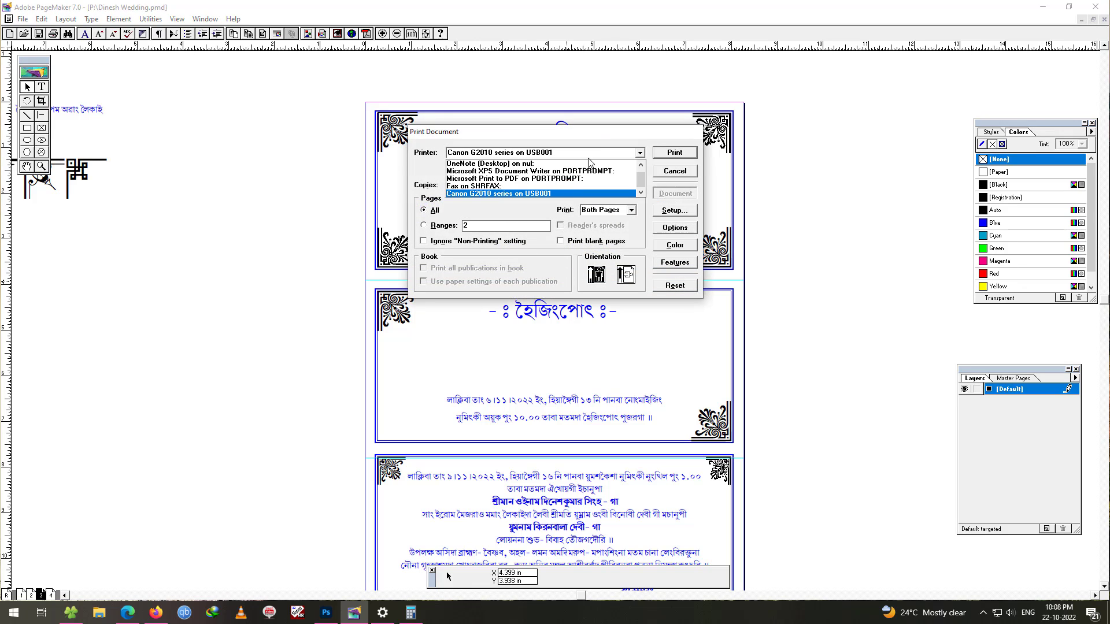
{"action": "left_click", "coordinate": [533, 180]}
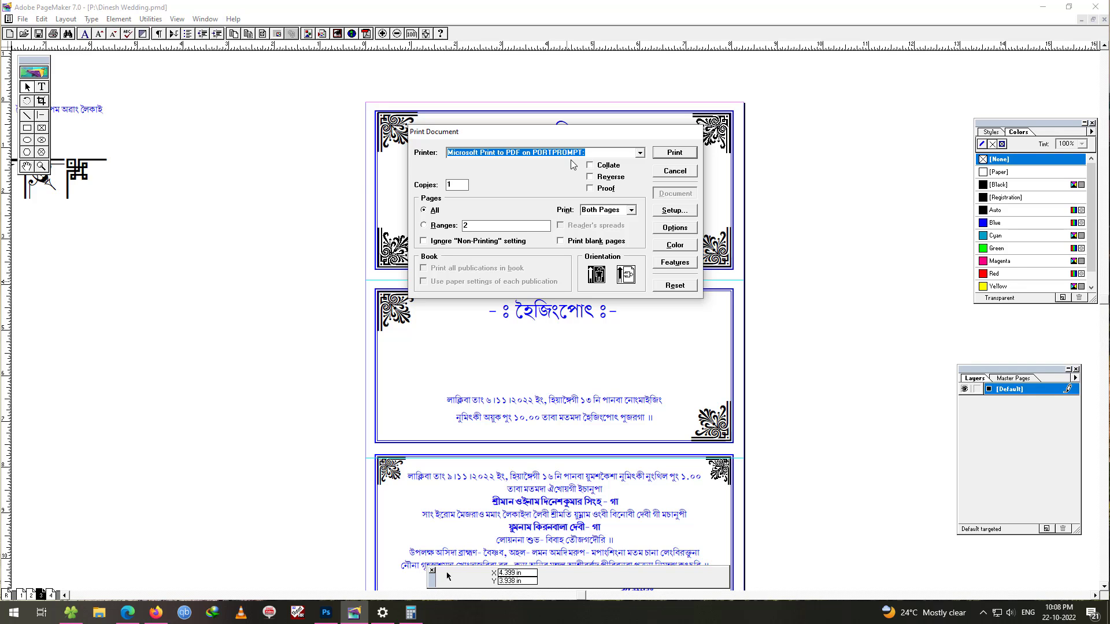
{"action": "left_click", "coordinate": [442, 230]}
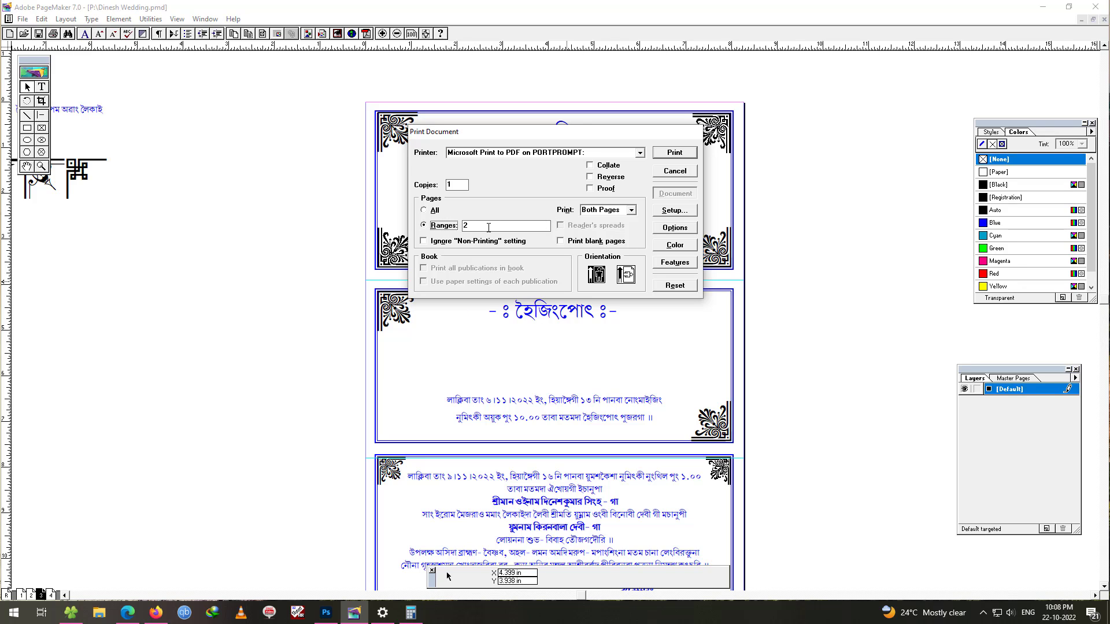
{"action": "type", "text": "3"}
- Change the paper size in the PDF printer's advanced settings, keeping the orientation on Portrait
{"action": "left_click", "coordinate": [671, 210]}
{"action": "left_click", "coordinate": [100, 92]}
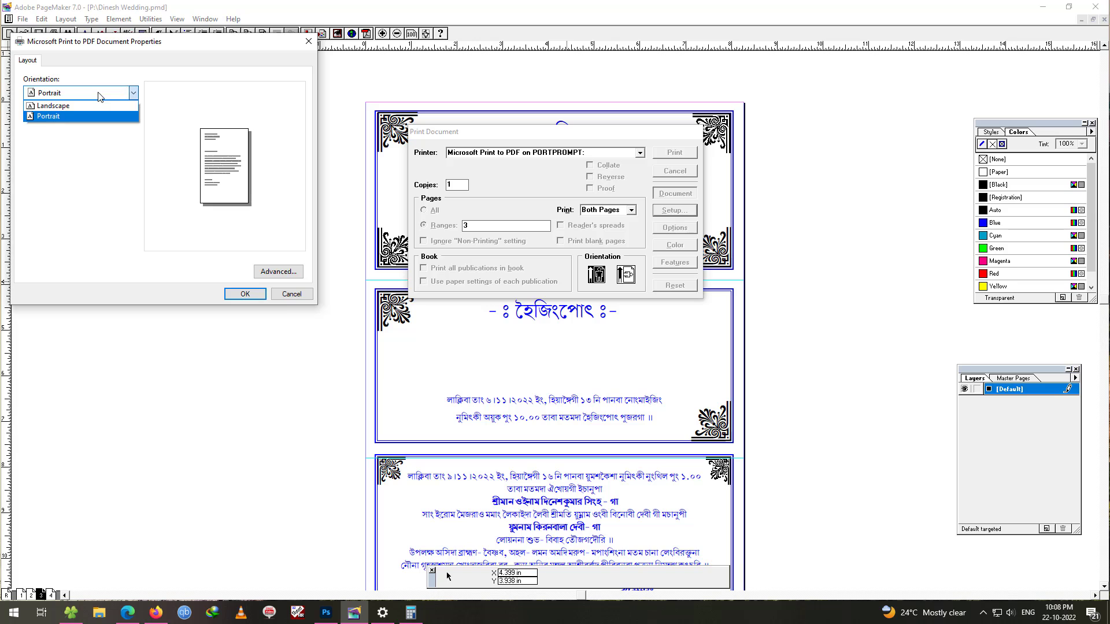
{"action": "left_click", "coordinate": [99, 92]}
{"action": "left_click", "coordinate": [273, 271]}
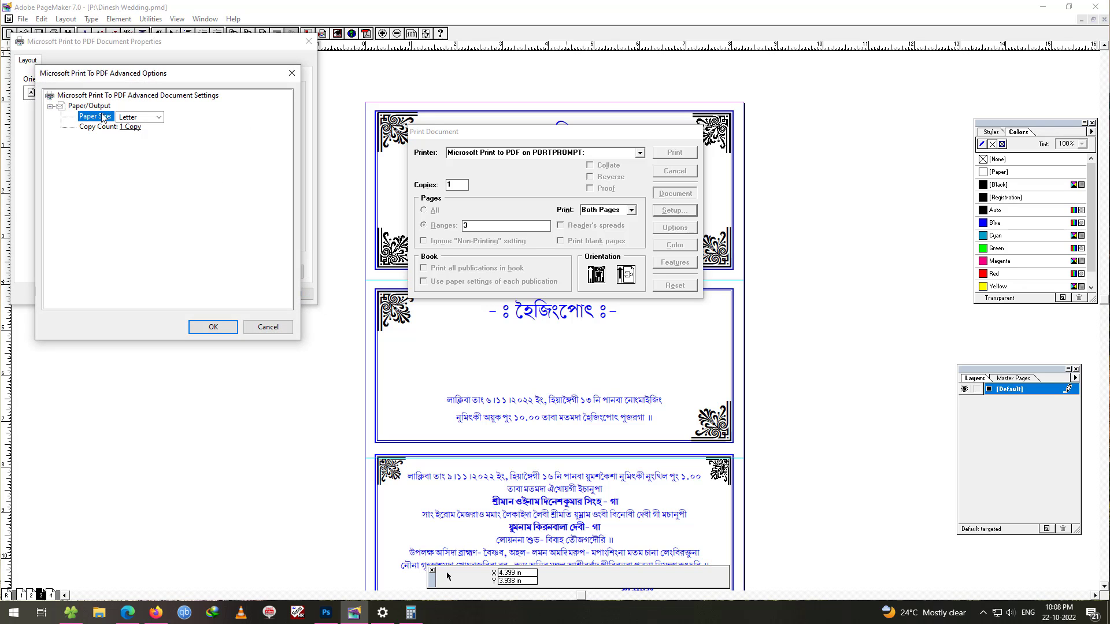
{"action": "left_click", "coordinate": [129, 116]}
{"action": "left_click", "coordinate": [140, 143]}
{"action": "left_click", "coordinate": [215, 327]}
{"action": "left_click", "coordinate": [245, 294]}
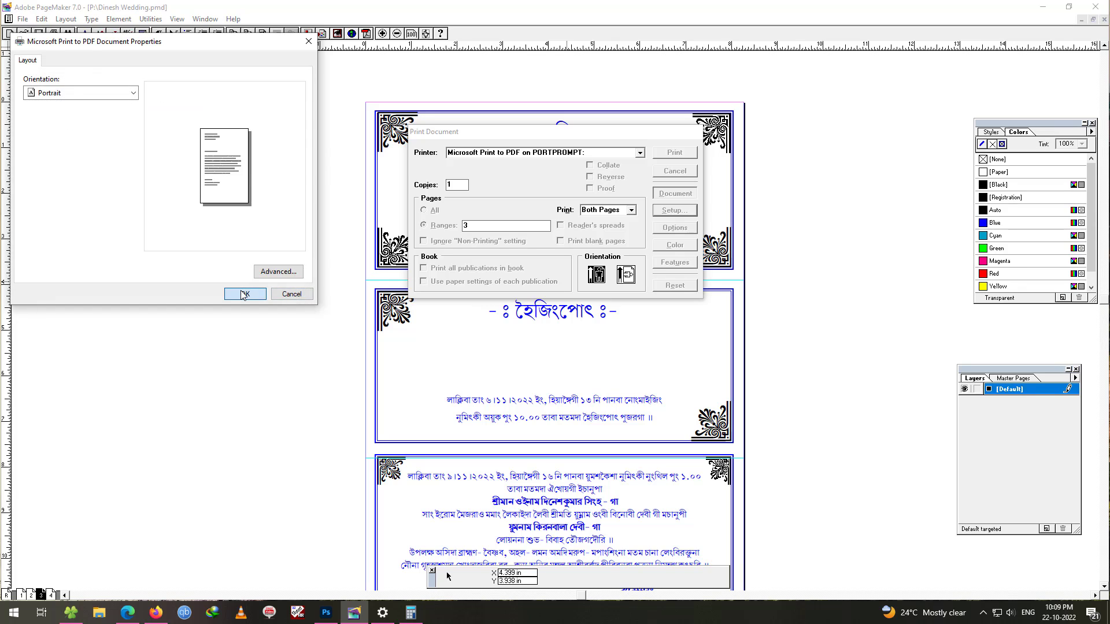
- Print with the Reduce to fit scale and save the output on the desktop as "Wedding barton PDF for edit"
{"action": "left_click", "coordinate": [674, 228]}
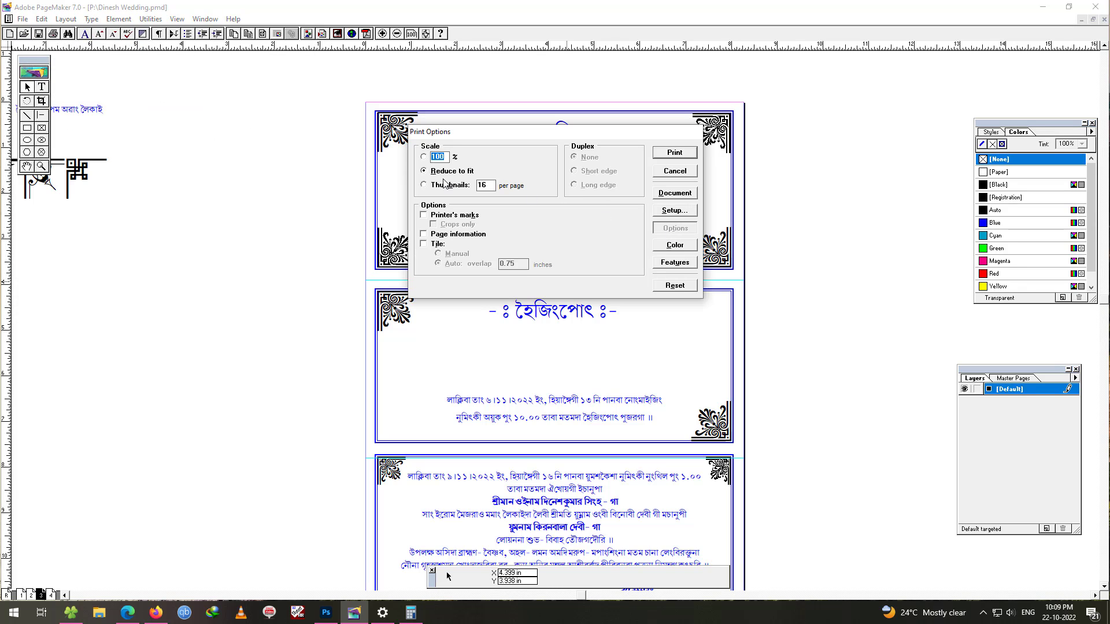
{"action": "left_click", "coordinate": [439, 174]}
{"action": "left_click", "coordinate": [671, 154]}
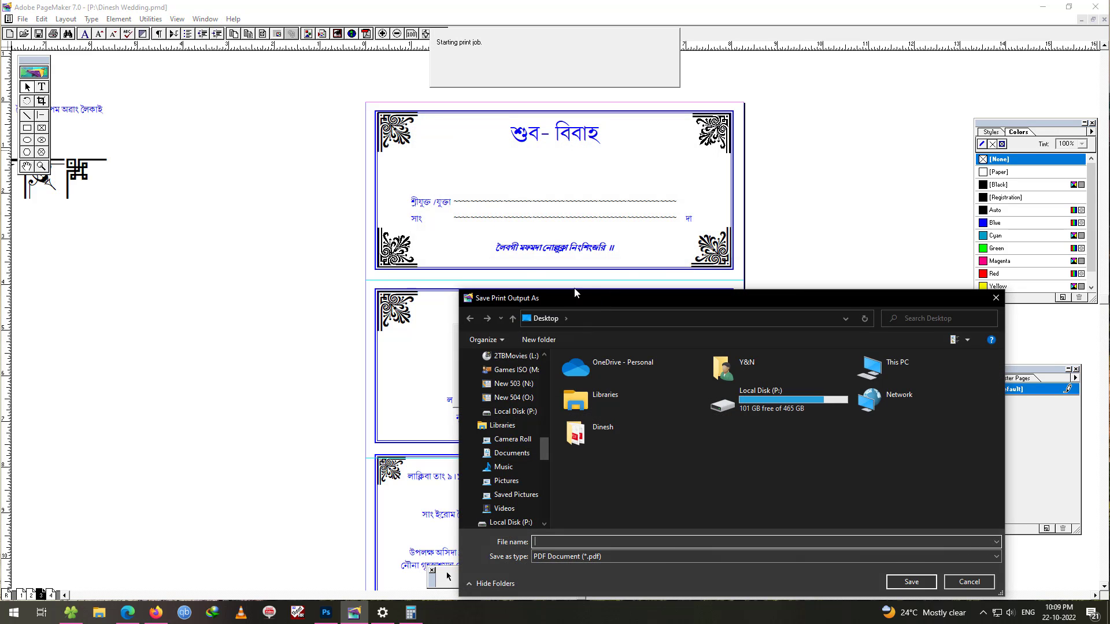
{"action": "left_click_drag", "start_coordinate": [575, 293], "coordinate": [341, 153]}
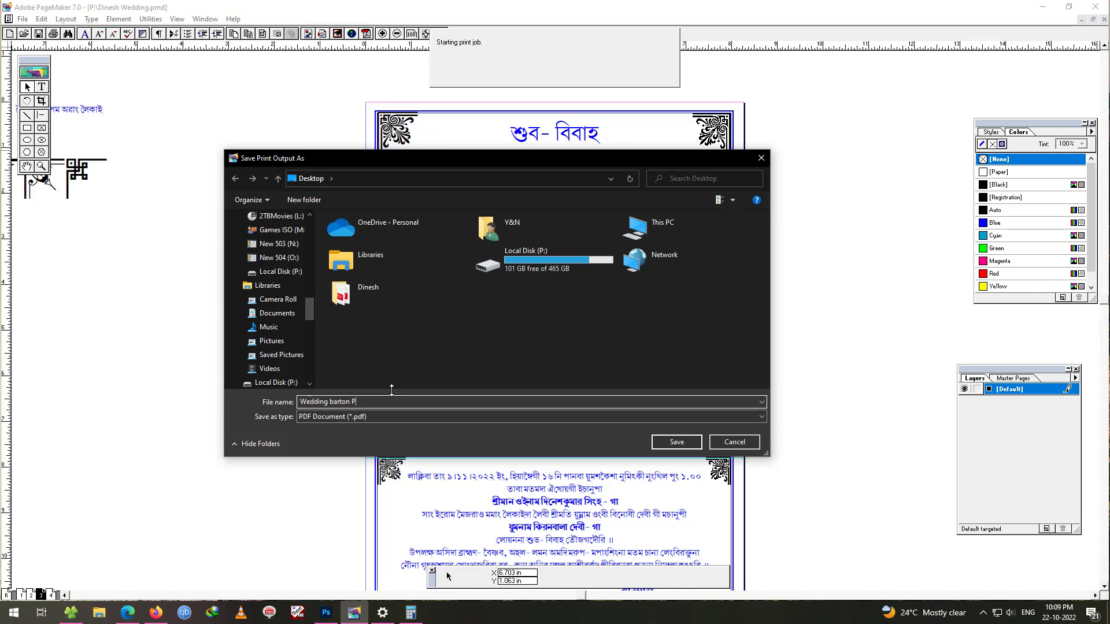
{"action": "type", "text": "DF for edit"}
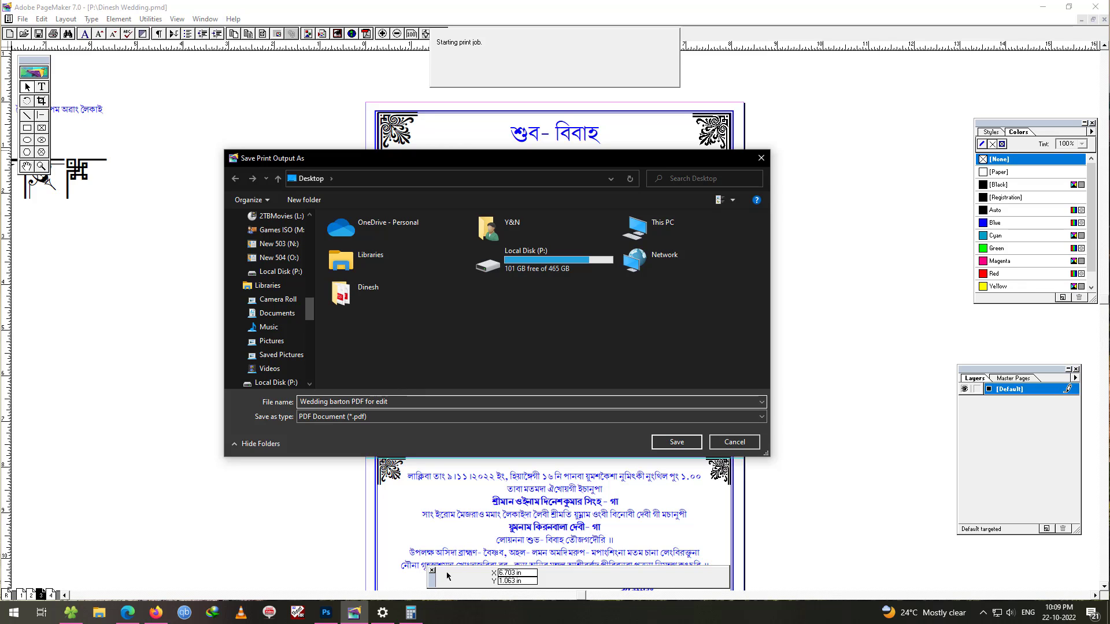
{"action": "left_click", "coordinate": [676, 442]}
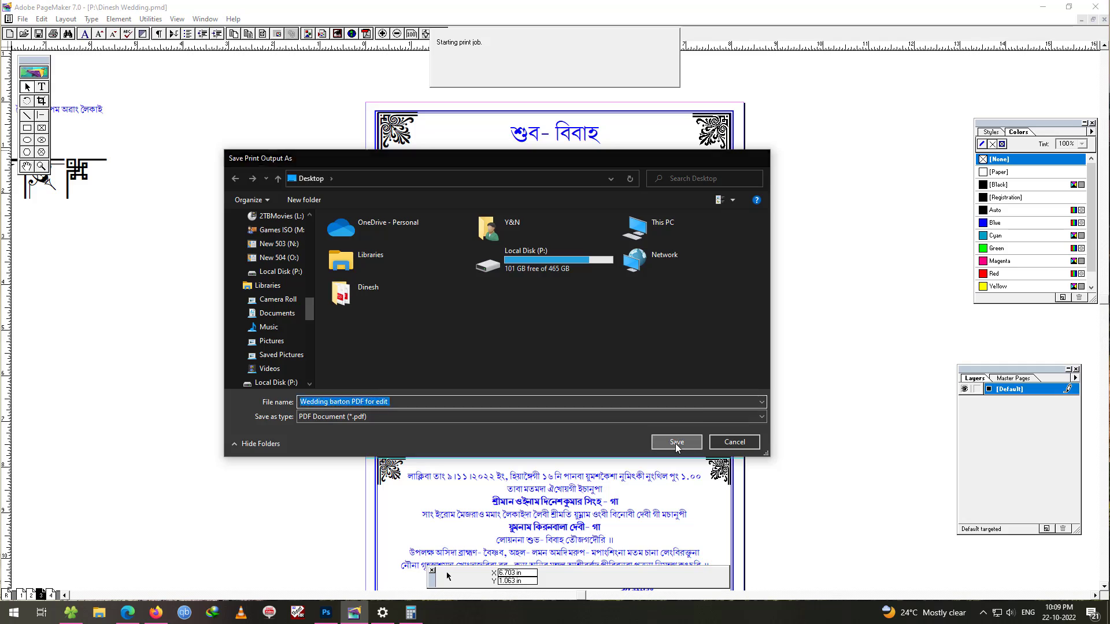
- Minimize PageMaker, close the calculator and locate the newly printed wedding PDF on the desktop
{"action": "left_click", "coordinate": [1043, 5]}
{"action": "left_click", "coordinate": [200, 28]}
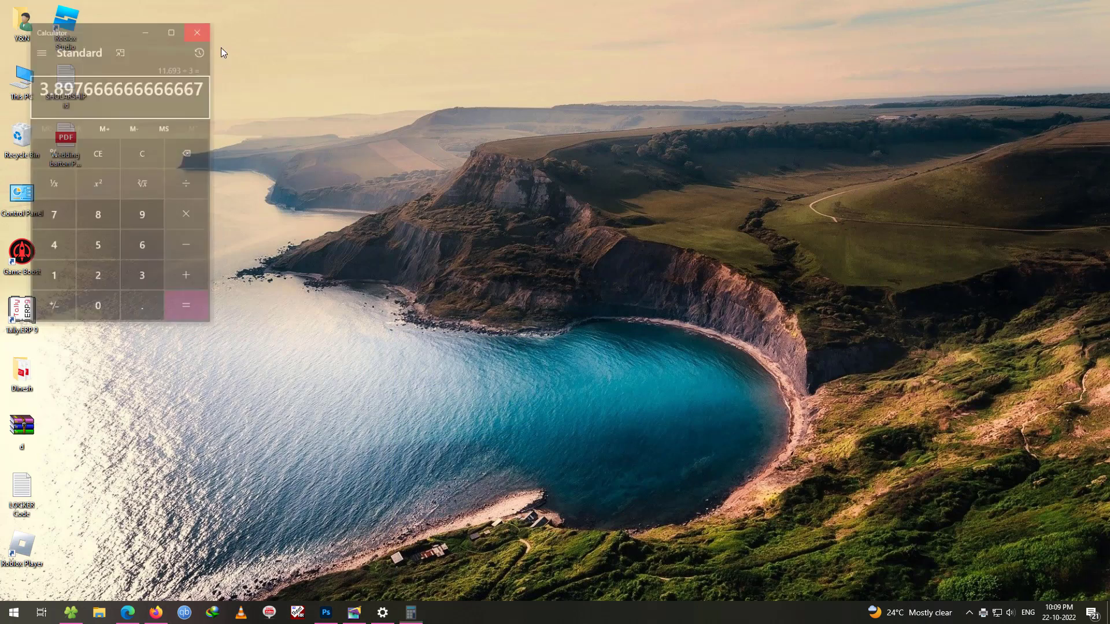
{"action": "left_click", "coordinate": [66, 156]}
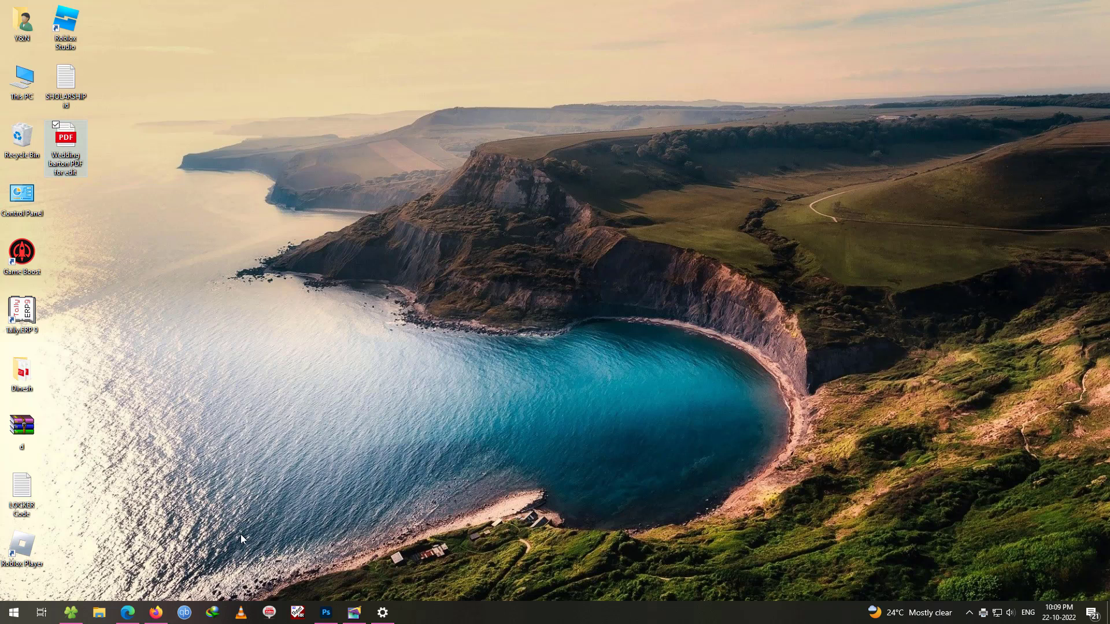
- Switch to Photoshop and open "Wedding barton PDF for edit" from the desktop, importing page 1 at 300 pixels/inch in RGB Color
{"action": "left_click", "coordinate": [326, 612]}
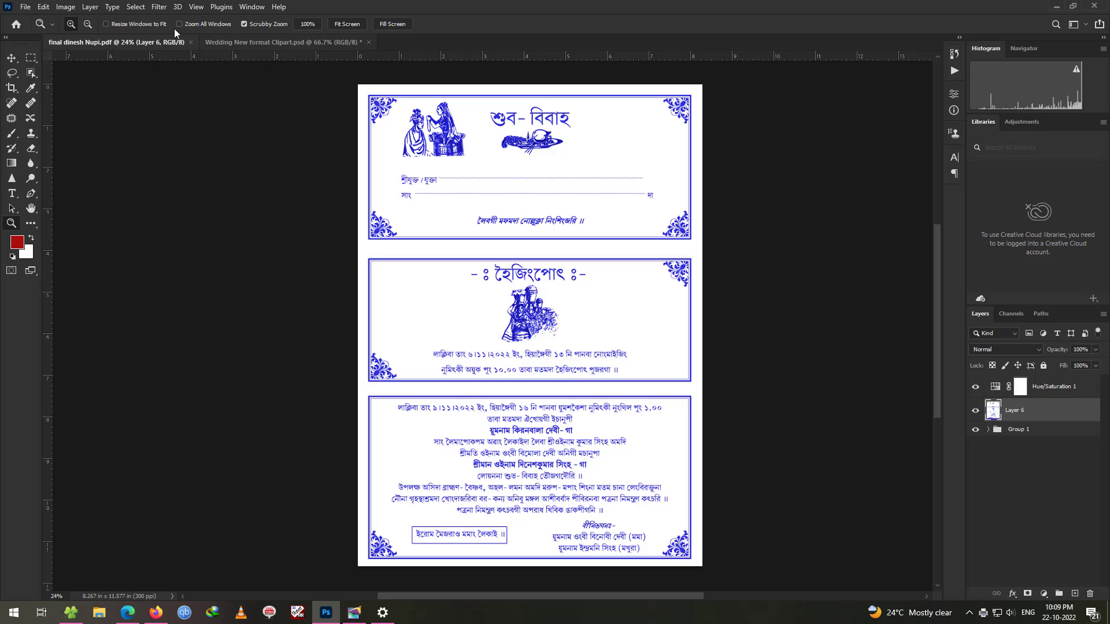
{"action": "left_click", "coordinate": [25, 7]}
{"action": "left_click", "coordinate": [35, 30]}
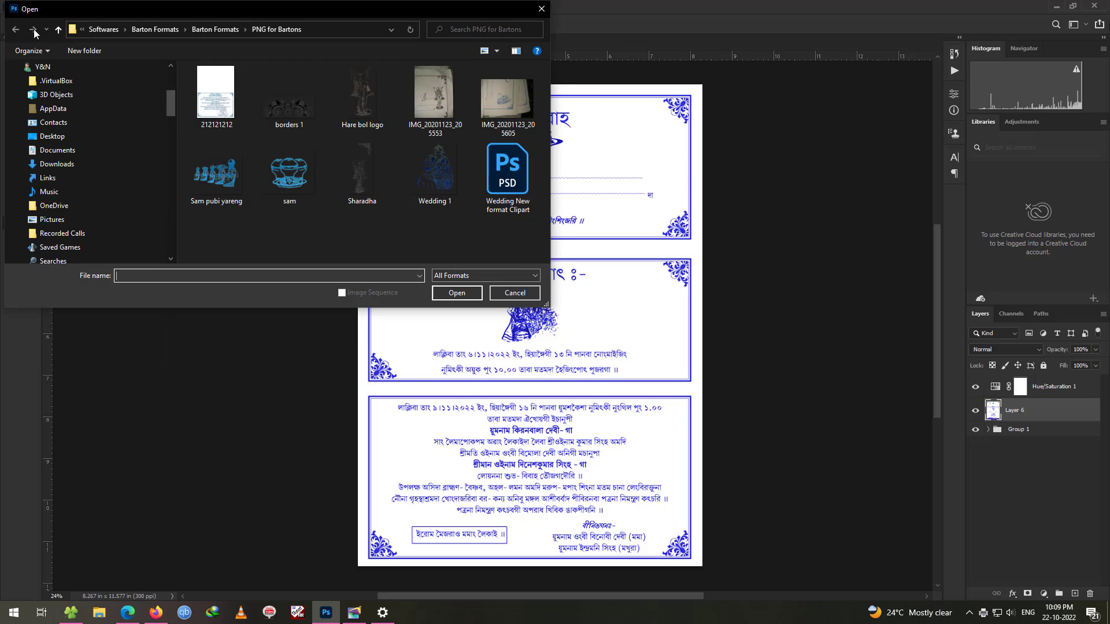
{"action": "scroll", "coordinate": [50, 101], "scroll_direction": "up", "scroll_amount": 2}
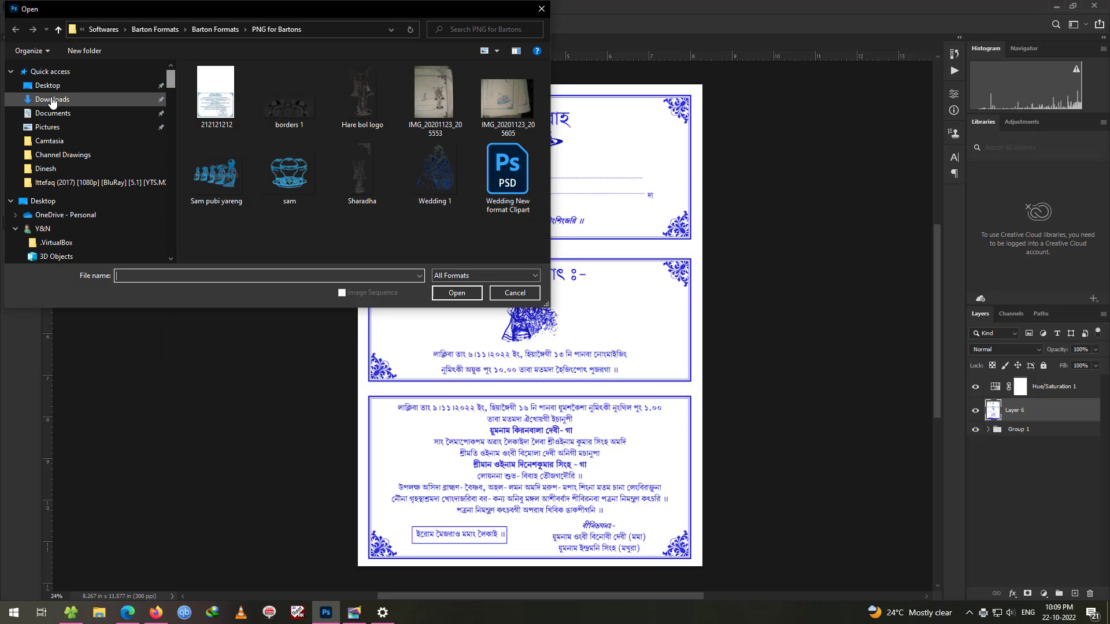
{"action": "left_click", "coordinate": [50, 101]}
{"action": "left_click", "coordinate": [283, 172]}
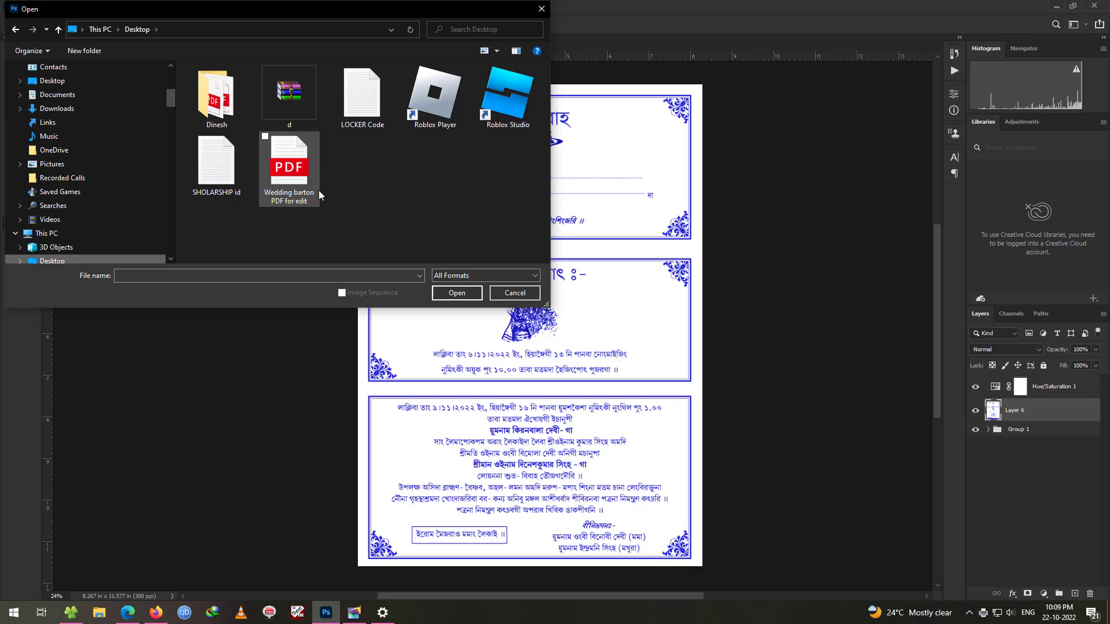
{"action": "double_click", "coordinate": [285, 169]}
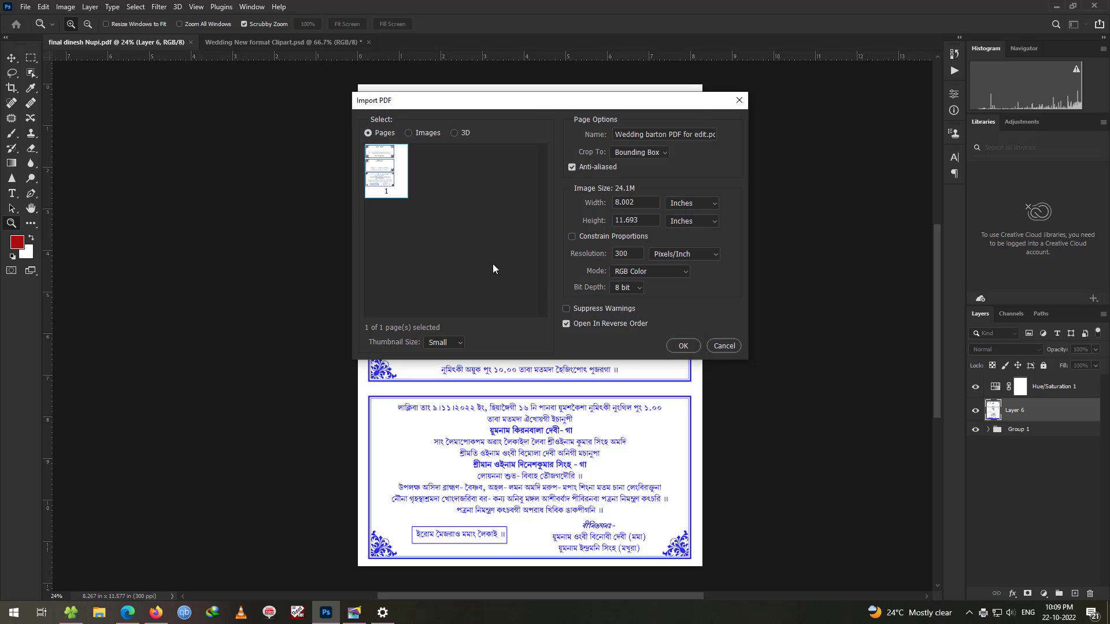
{"action": "double_click", "coordinate": [397, 184]}
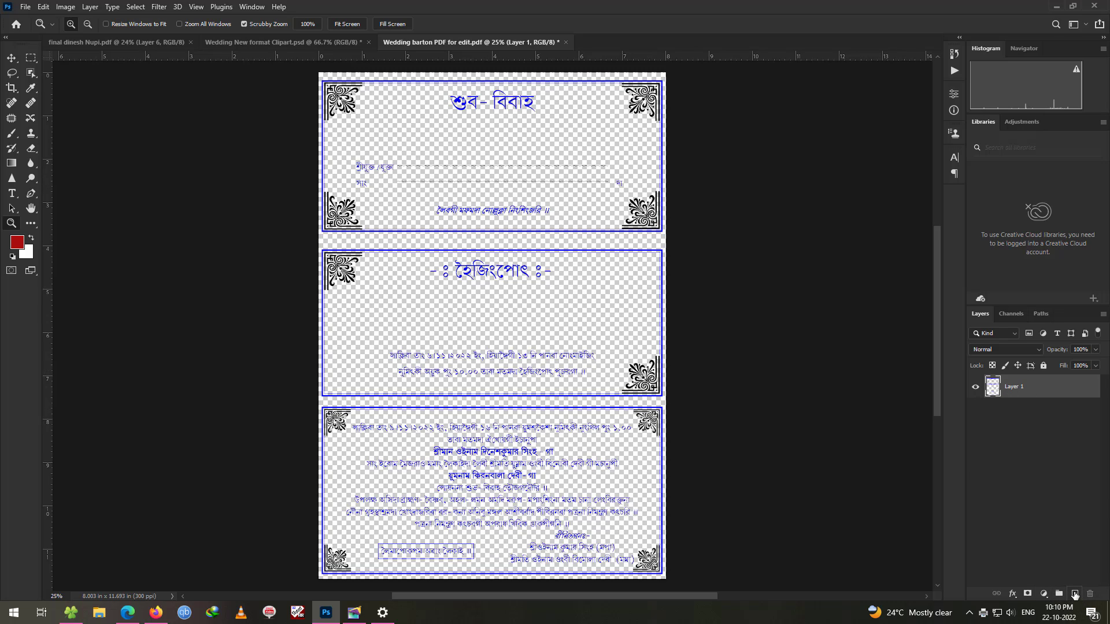
- Add a new layer beneath the imported card layer and reset the foreground and background colors to black and white
{"action": "left_click", "coordinate": [1075, 595], "text": "ctrl"}
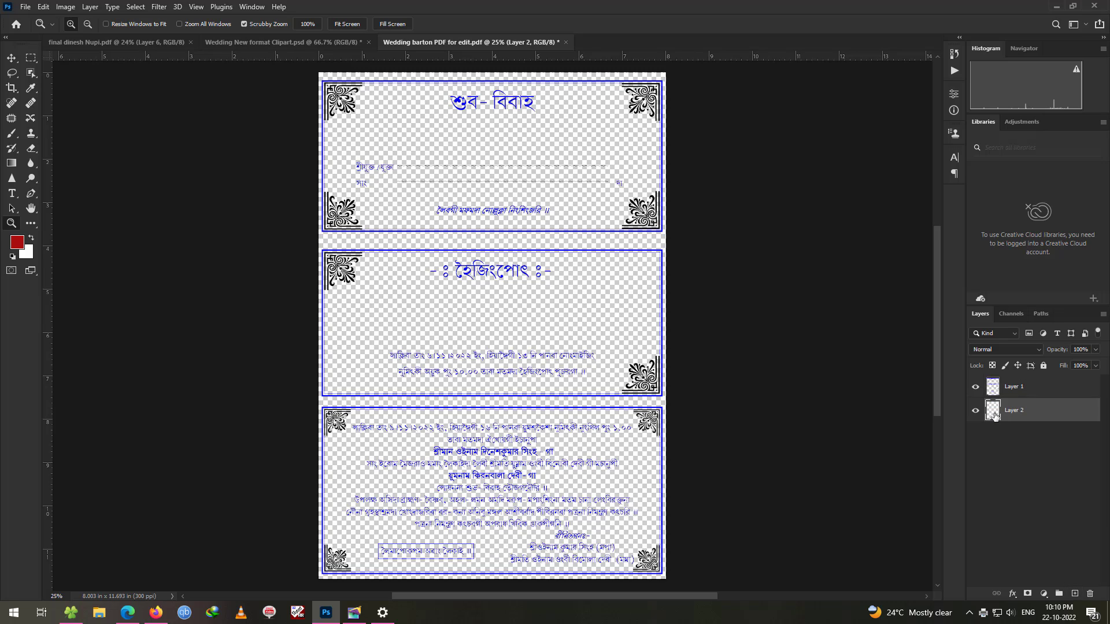
{"action": "key", "text": "d"}
{"action": "key", "text": "x"}
{"action": "key", "text": "x"}
{"action": "key", "text": "x"}
{"action": "key", "text": "x"}
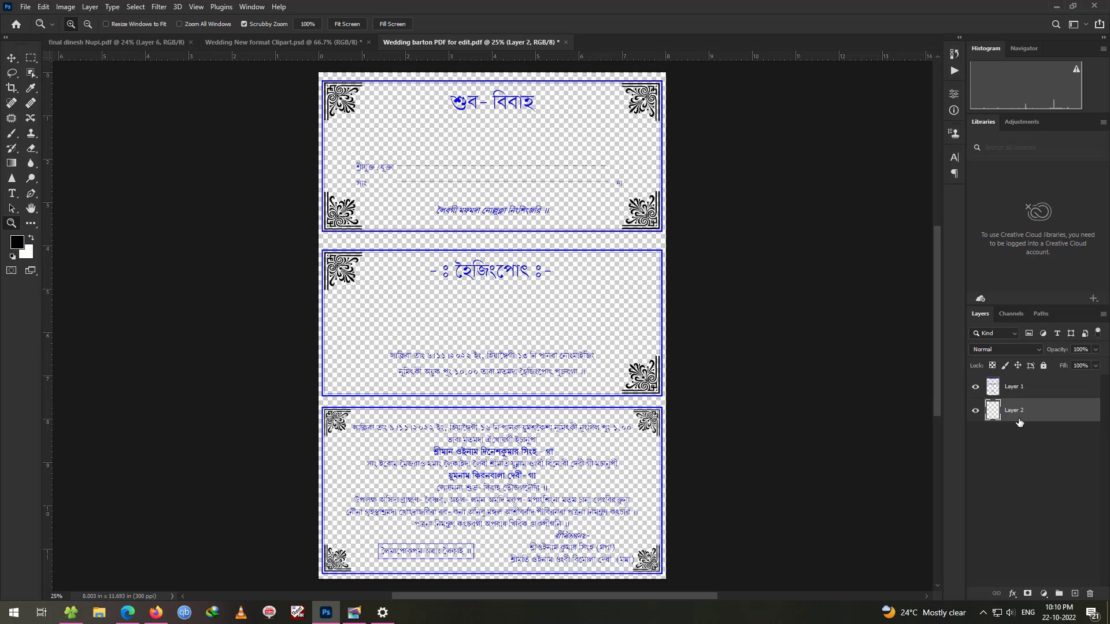
- Fill the new bottom layer with white at 100% opacity in Normal mode as the card's background
{"action": "key", "text": "shift+F5"}
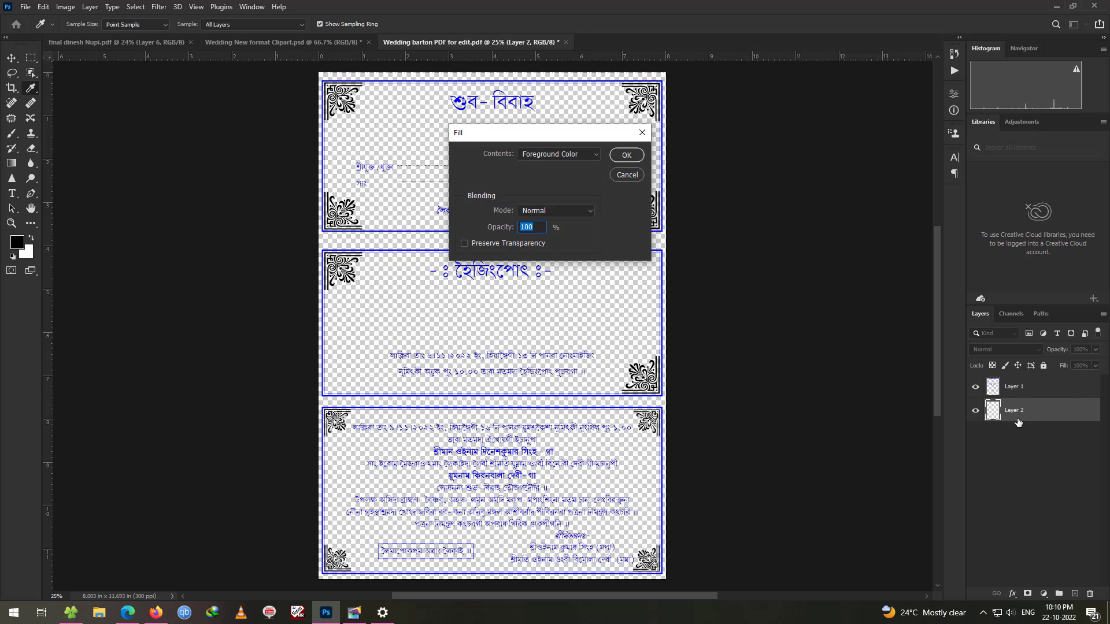
{"action": "left_click", "coordinate": [614, 177]}
{"action": "left_click", "coordinate": [43, 7]}
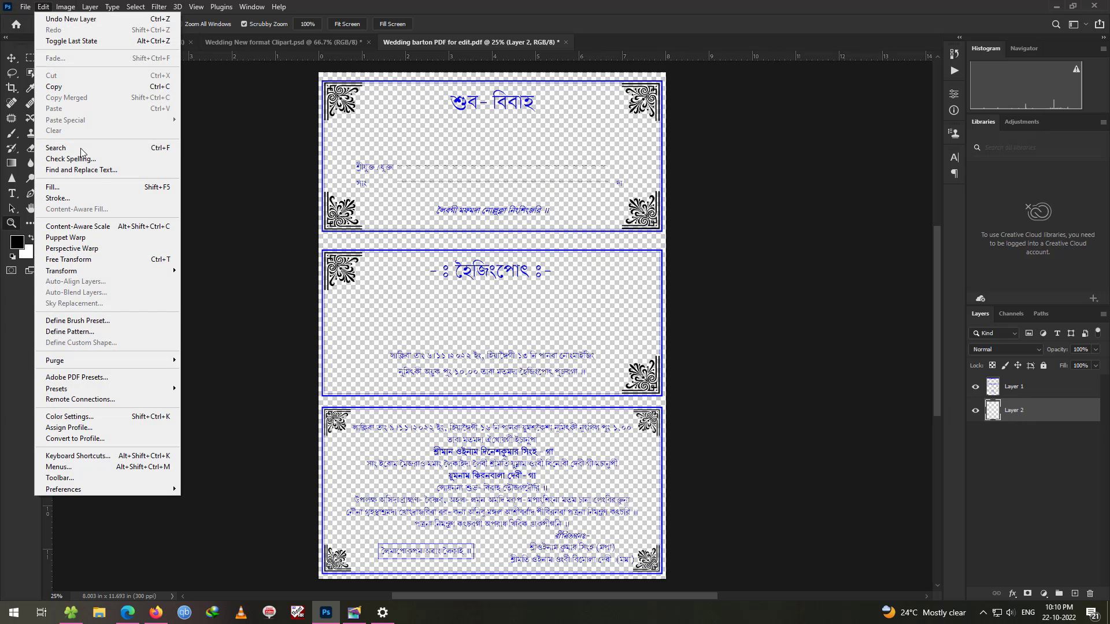
{"action": "left_click", "coordinate": [137, 196]}
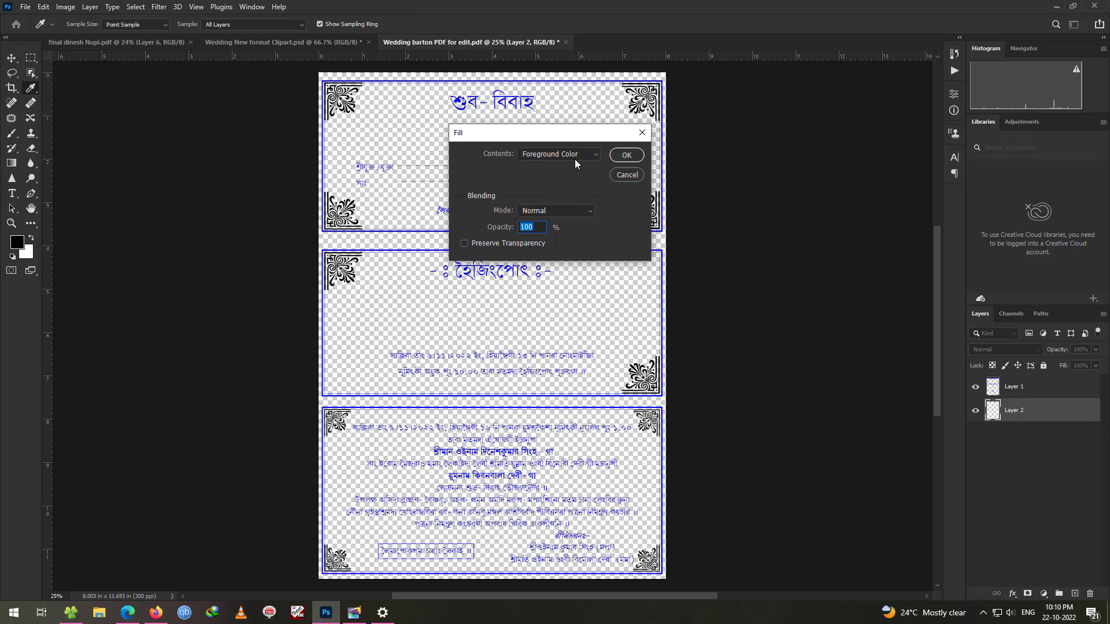
{"action": "left_click", "coordinate": [575, 158]}
{"action": "left_click", "coordinate": [570, 176]}
{"action": "left_click", "coordinate": [626, 155]}
{"action": "key", "text": "z"}
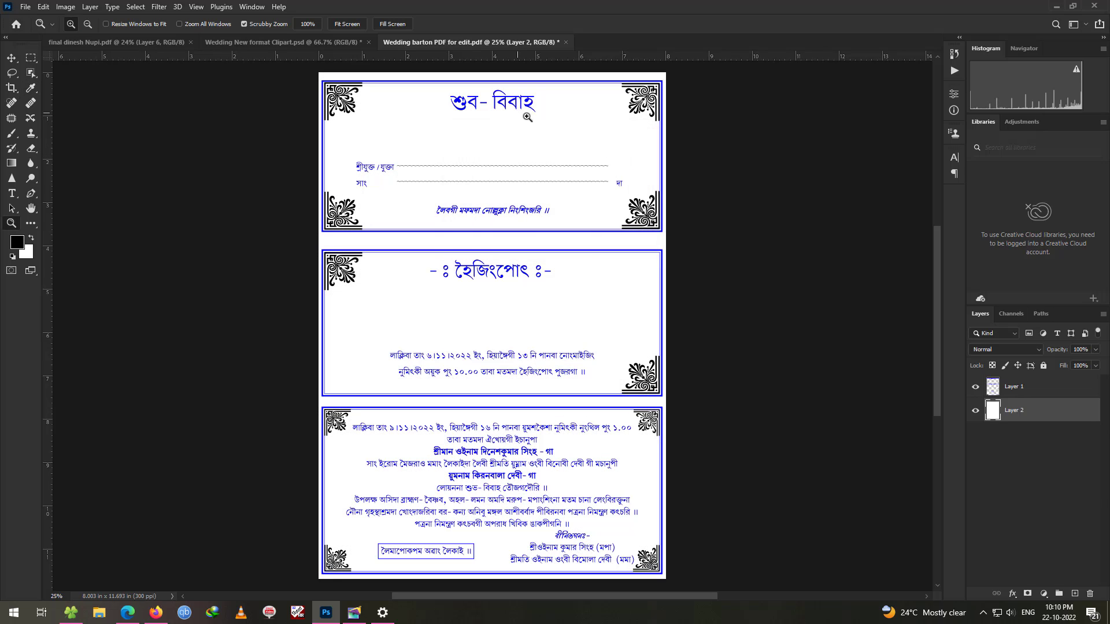
- Scale the card artwork on Layer 1 to 96.79% and center it on the page at X 1200.50 px, Y 1754 px
{"action": "left_click", "coordinate": [1007, 390]}
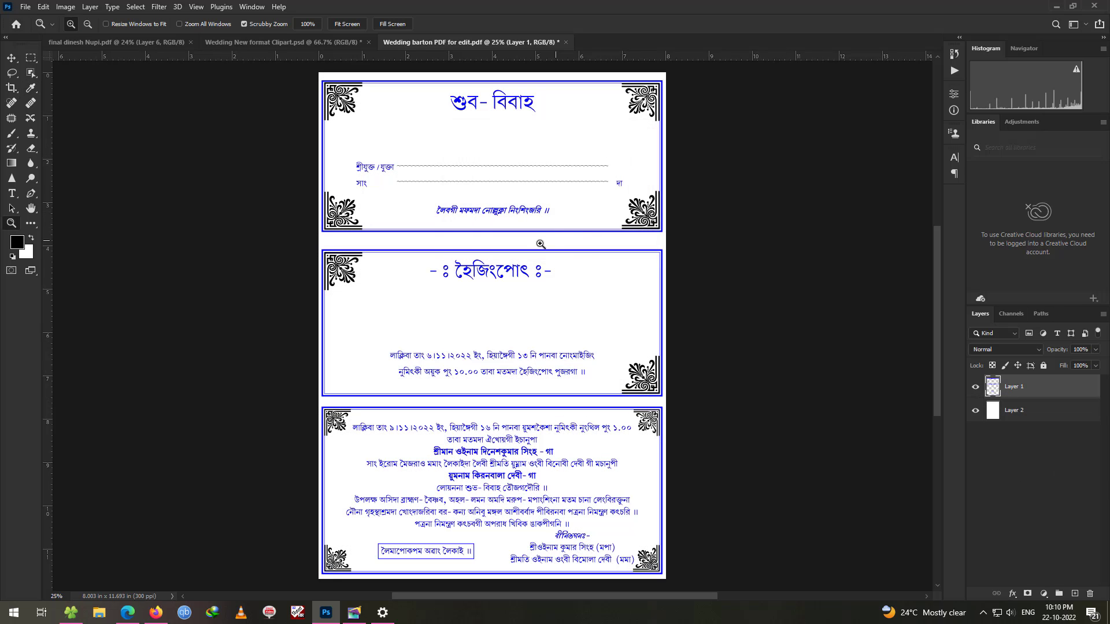
{"action": "key", "text": "ctrl+t"}
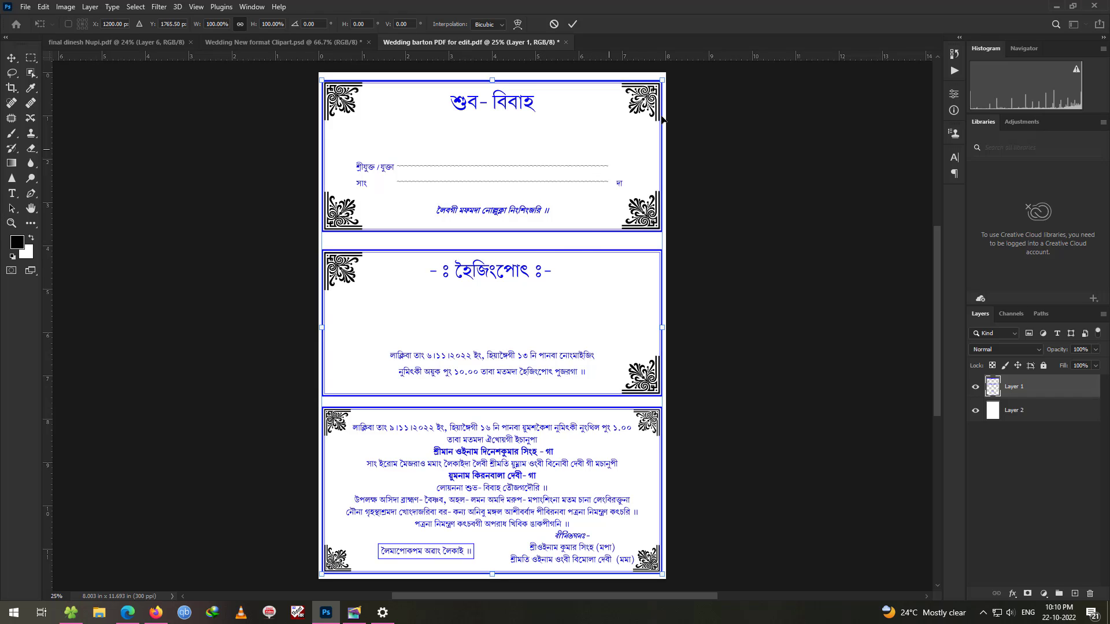
{"action": "left_click_drag", "start_coordinate": [662, 81], "coordinate": [650, 94]}
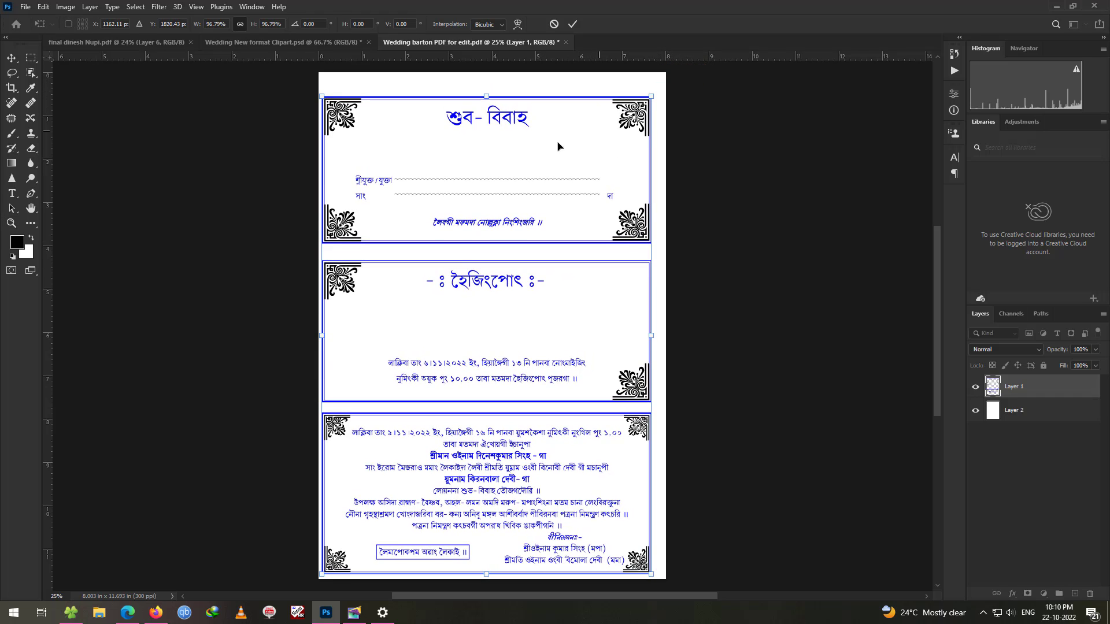
{"action": "left_click_drag", "start_coordinate": [525, 147], "coordinate": [533, 141]}
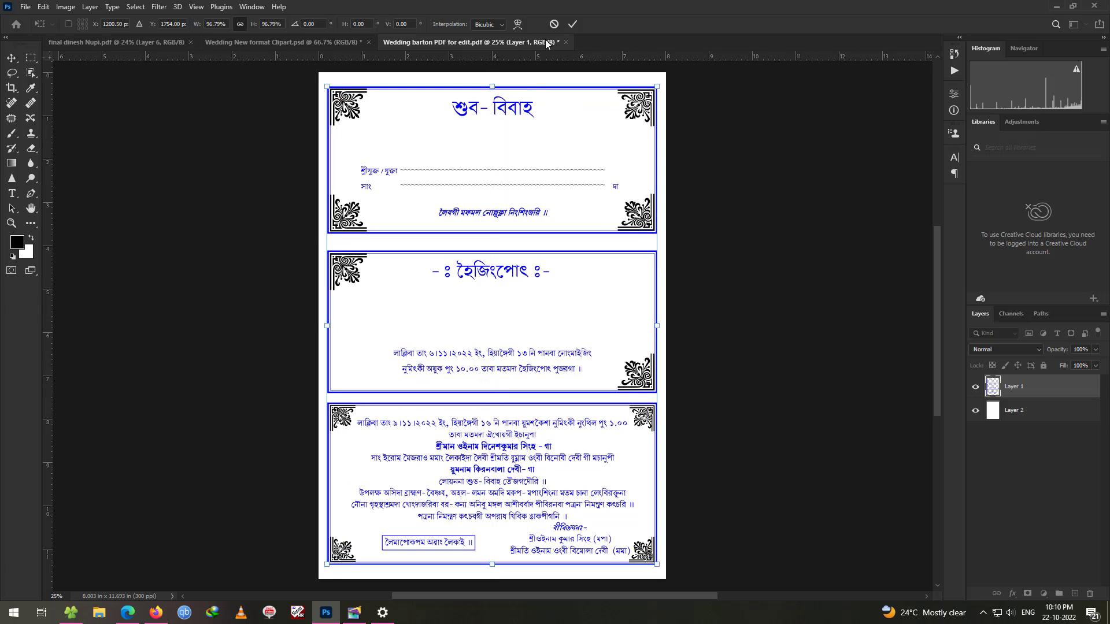
{"action": "left_click", "coordinate": [574, 25]}
{"action": "key", "text": "z"}
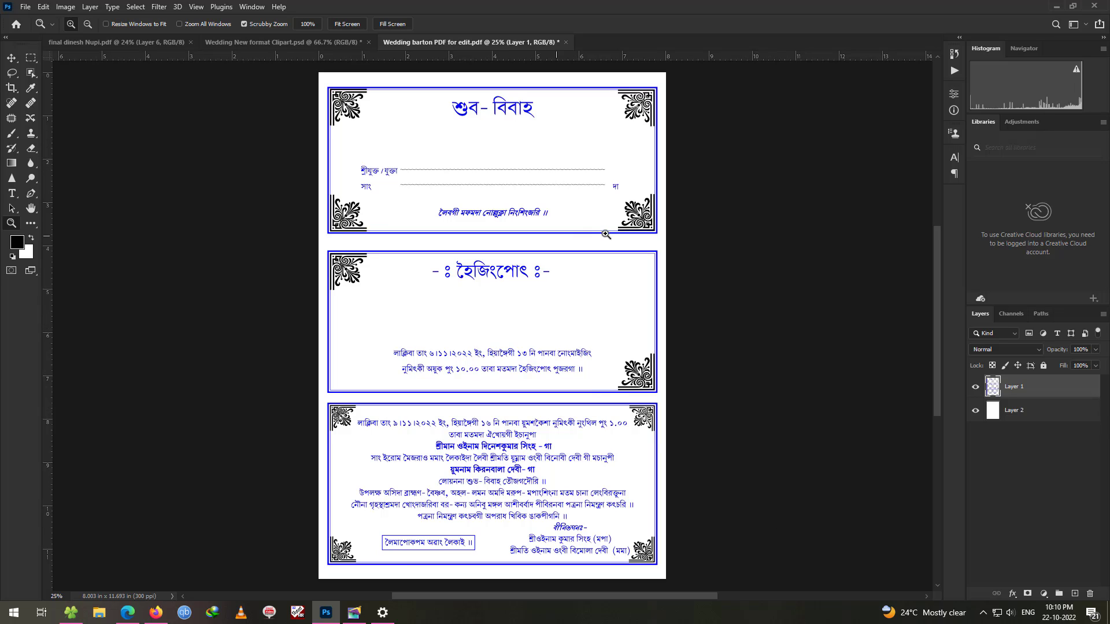
- In the Wedding New format Clipart document, examine what each artwork layer holds by toggling layer visibility, and hide Layer 1
{"action": "left_click", "coordinate": [295, 42]}
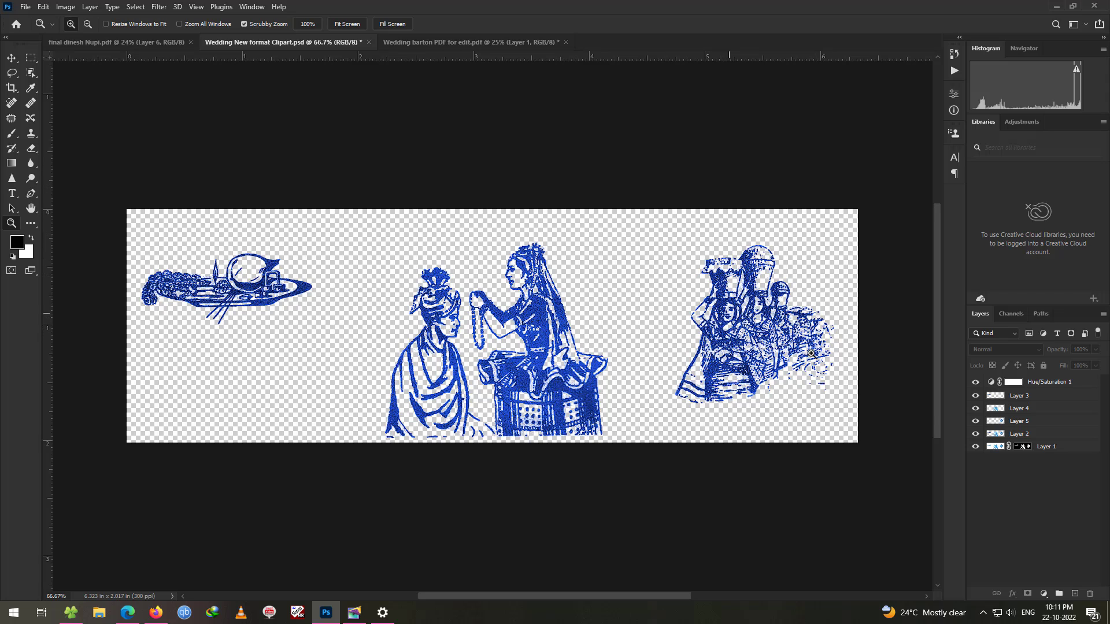
{"action": "left_click", "coordinate": [1000, 425]}
{"action": "left_click", "coordinate": [976, 421]}
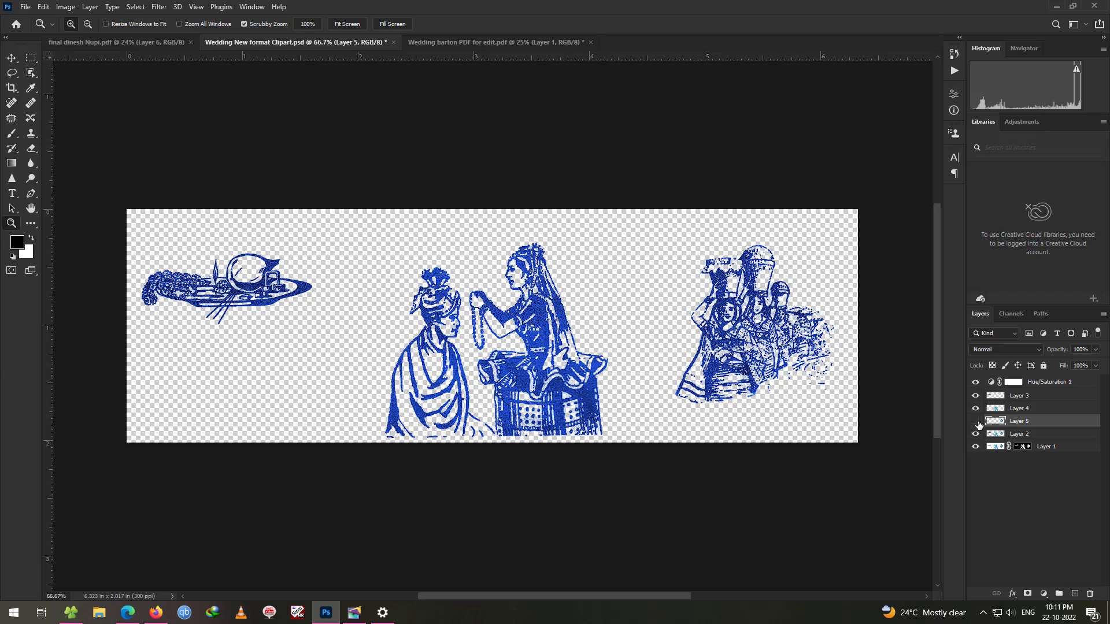
{"action": "left_click", "coordinate": [977, 422]}
{"action": "left_click", "coordinate": [977, 423]}
{"action": "left_click", "coordinate": [977, 422]}
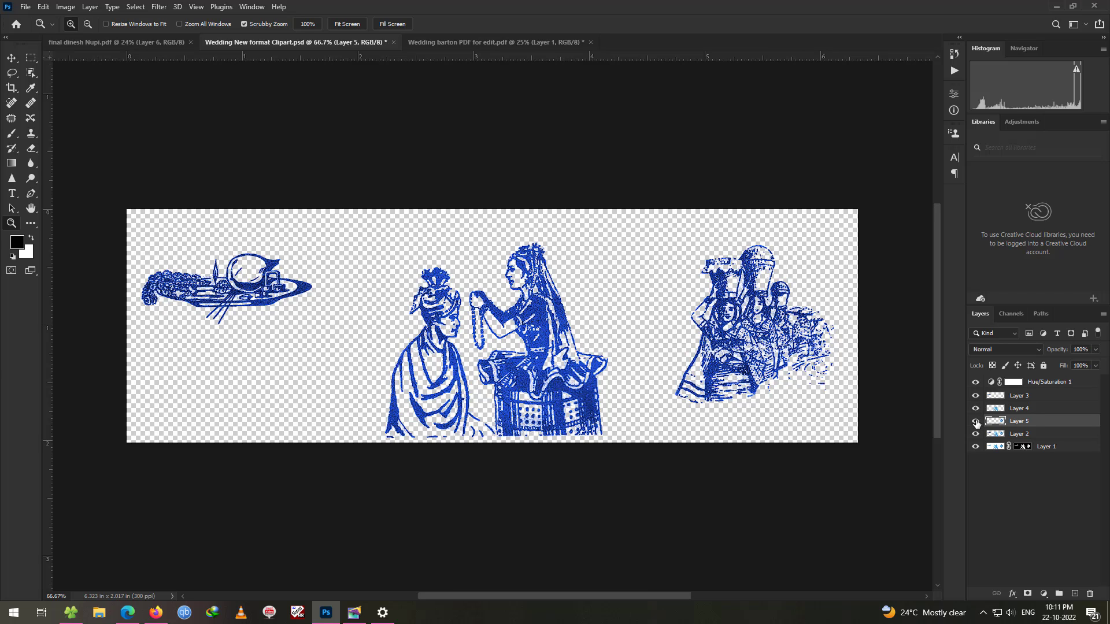
{"action": "left_click", "coordinate": [975, 383]}
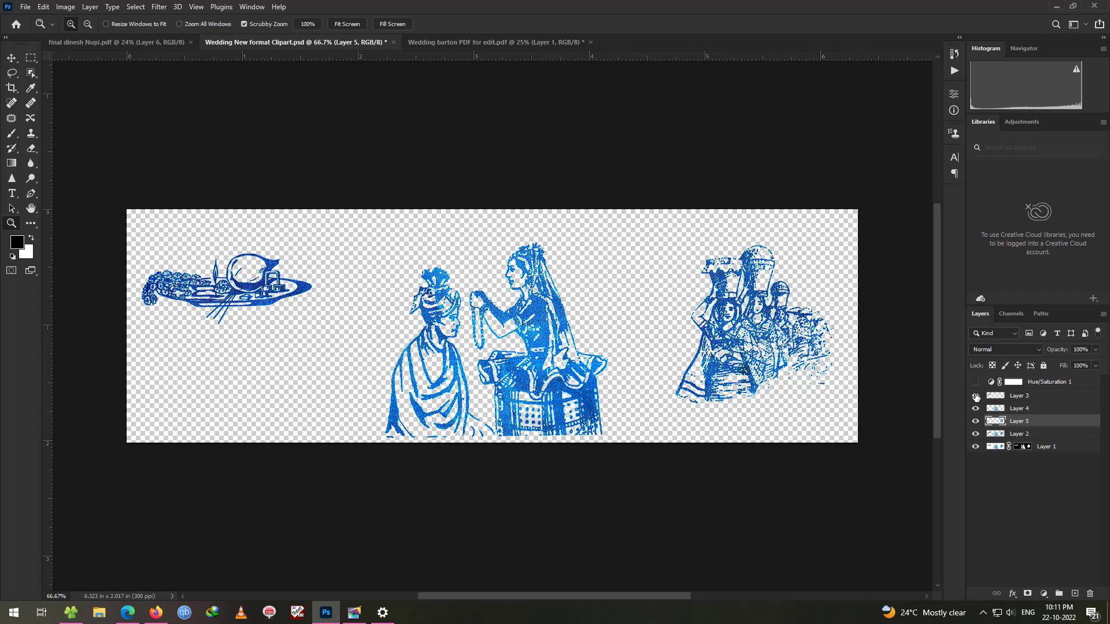
{"action": "left_click", "coordinate": [975, 382]}
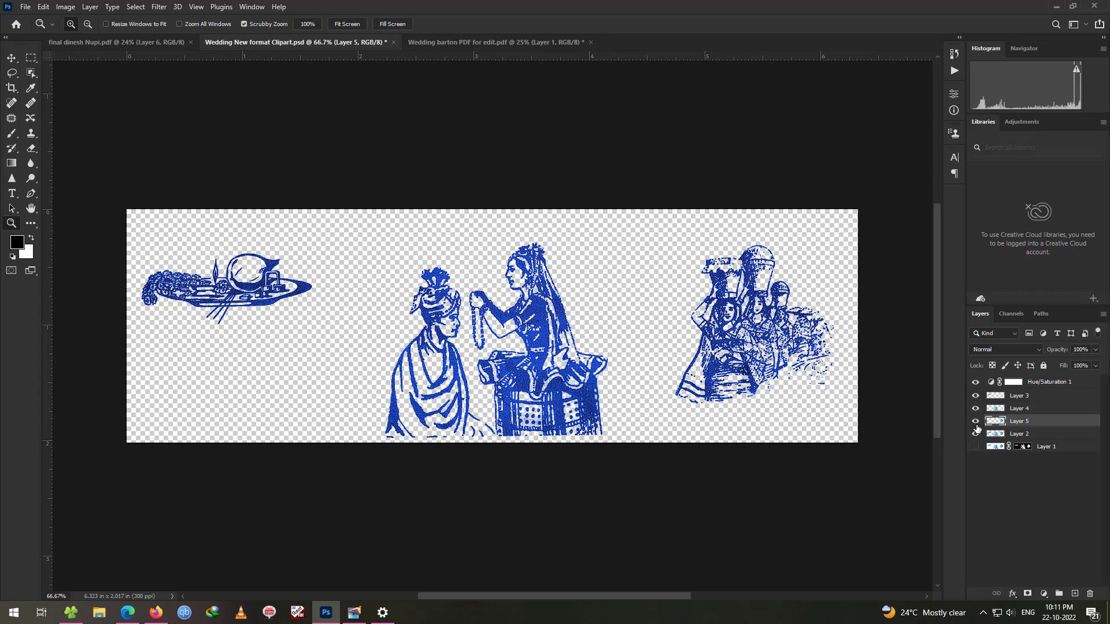
{"action": "mouse_move", "coordinate": [975, 420]}
{"action": "left_mouse_down"}
{"action": "mouse_move", "coordinate": [977, 399]}
{"action": "mouse_move", "coordinate": [977, 434]}
{"action": "left_mouse_up"}
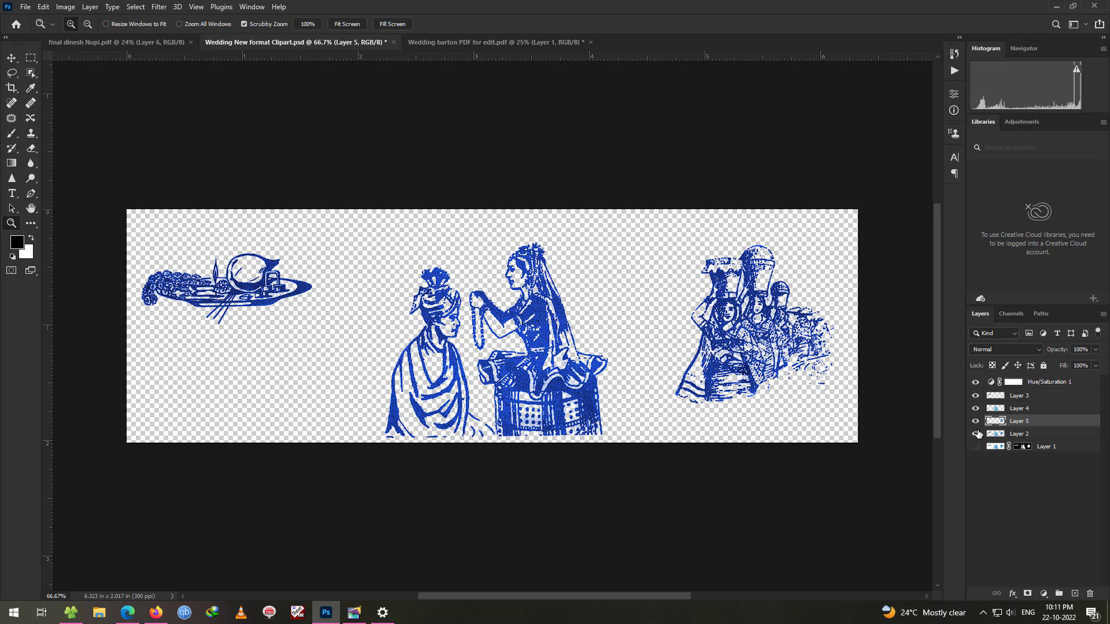
- Copy the offering tray artwork from the clipart's Layer 3 and paste it into the Wedding barton PDF for edit document
{"action": "left_click", "coordinate": [996, 398]}
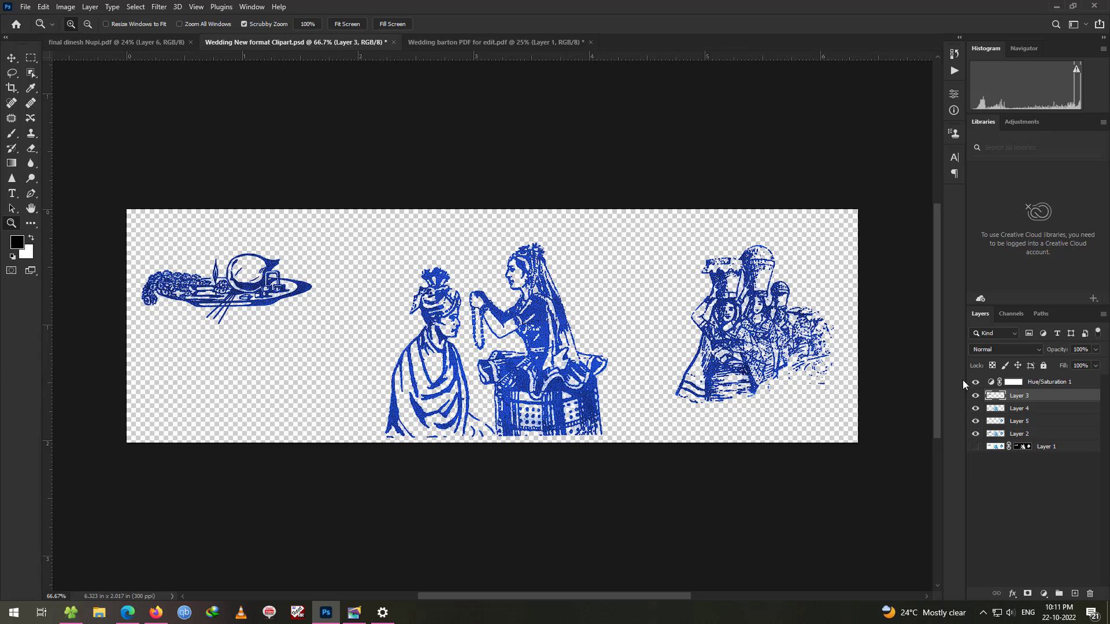
{"action": "left_click", "coordinate": [994, 397], "text": "ctrl"}
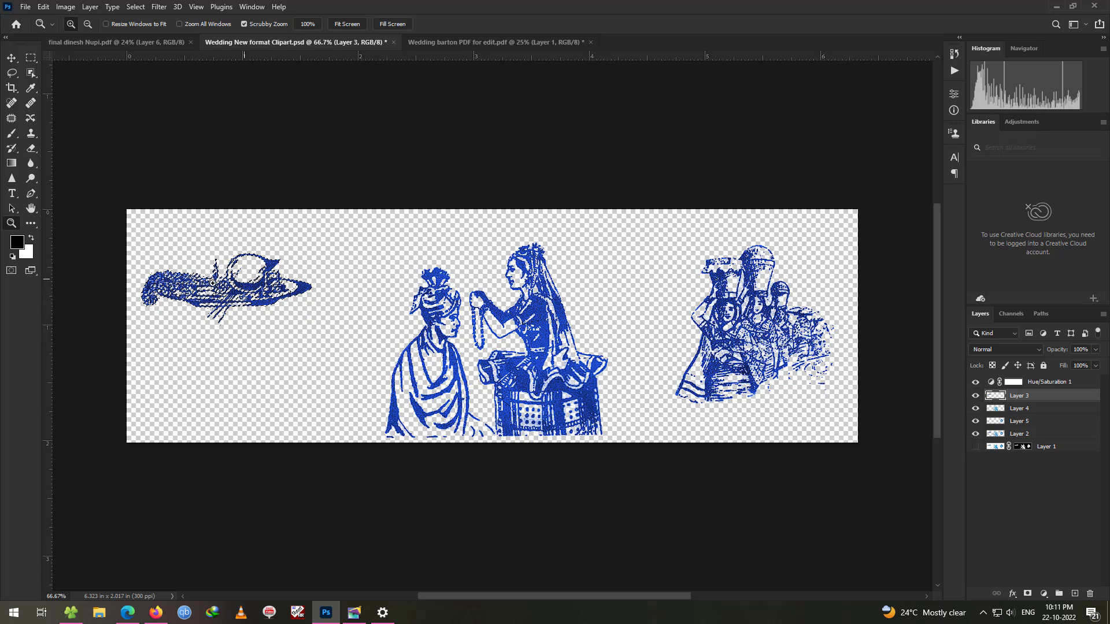
{"action": "left_click", "coordinate": [522, 44]}
{"action": "key", "text": "ctrl+v"}
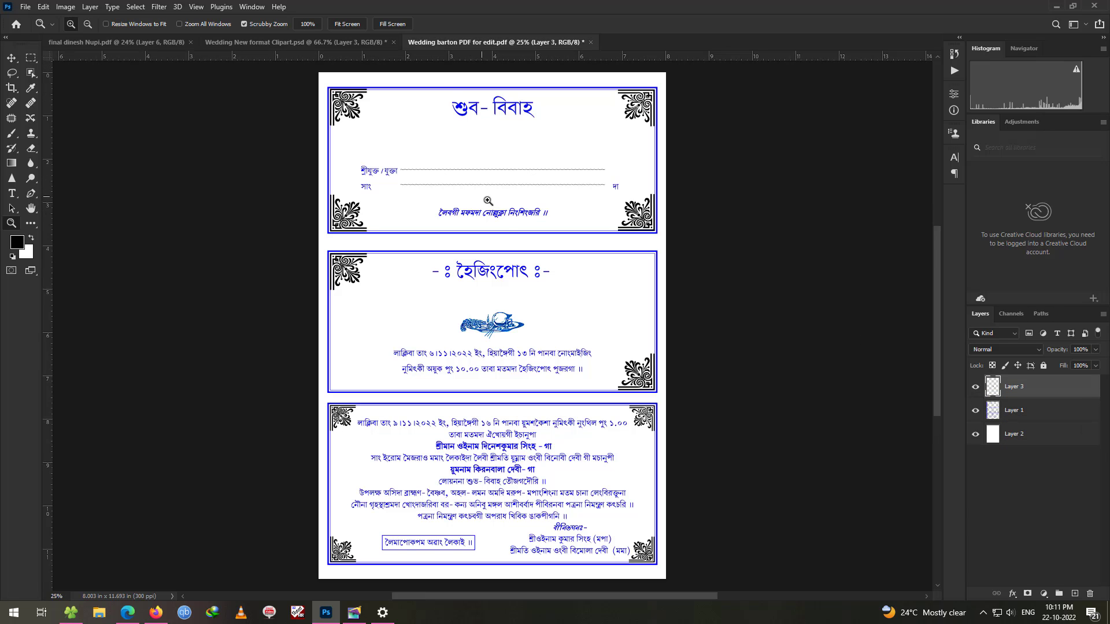
- Move the pasted tray artwork to just below the first section's title, centered at X 1200.50 px, Y 433.50 px
{"action": "key", "text": "ctrl+t"}
{"action": "left_click_drag", "start_coordinate": [502, 325], "coordinate": [502, 135]}
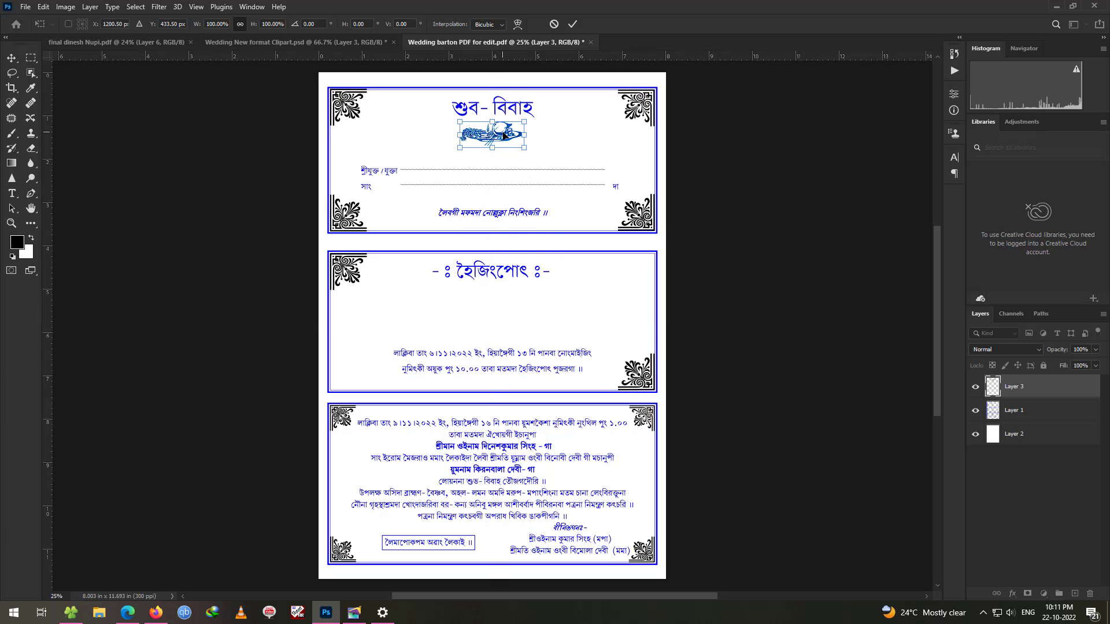
{"action": "key", "text": "Return"}
{"action": "key", "text": "z"}
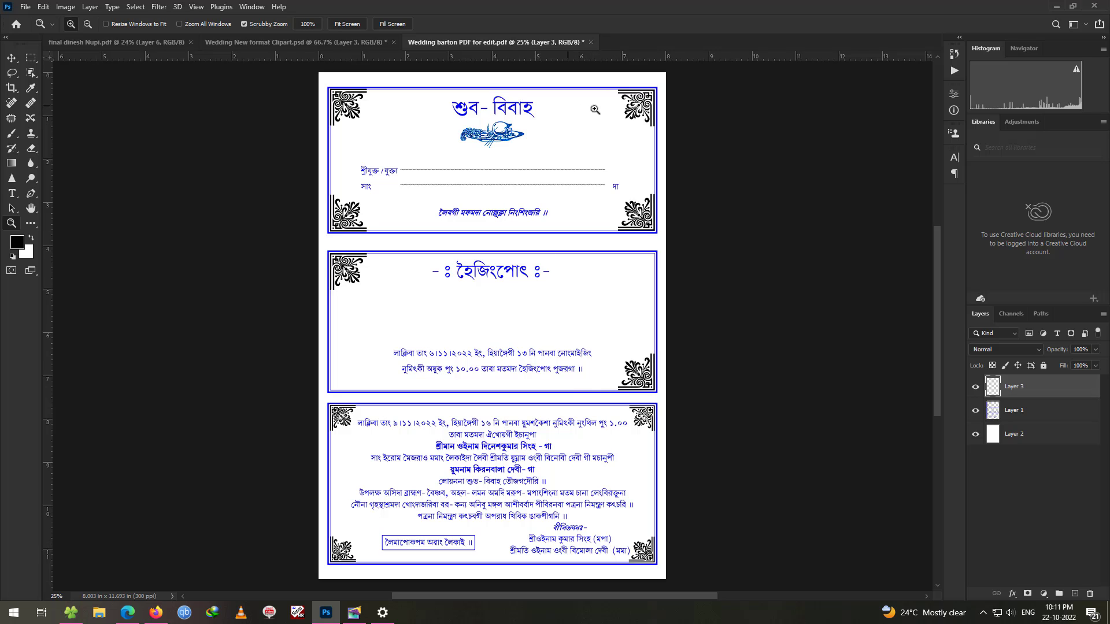
- Copy the seated couple artwork from the clipart document's Layer 4 and paste it into the Wedding barton PDF for edit document
{"action": "left_click", "coordinate": [243, 45]}
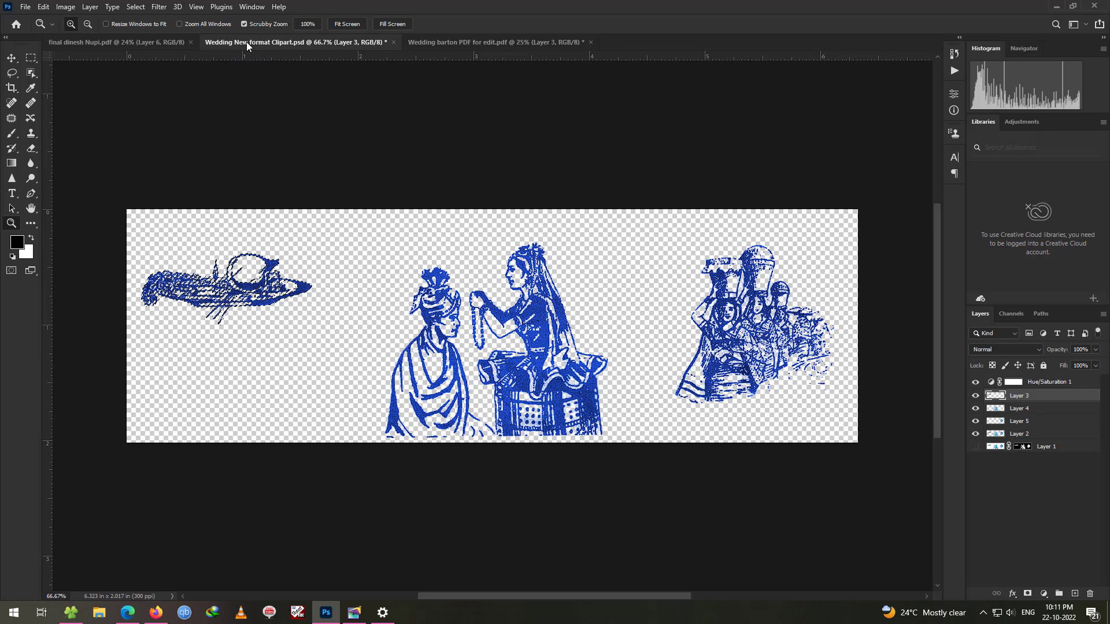
{"action": "left_click", "coordinate": [987, 409]}
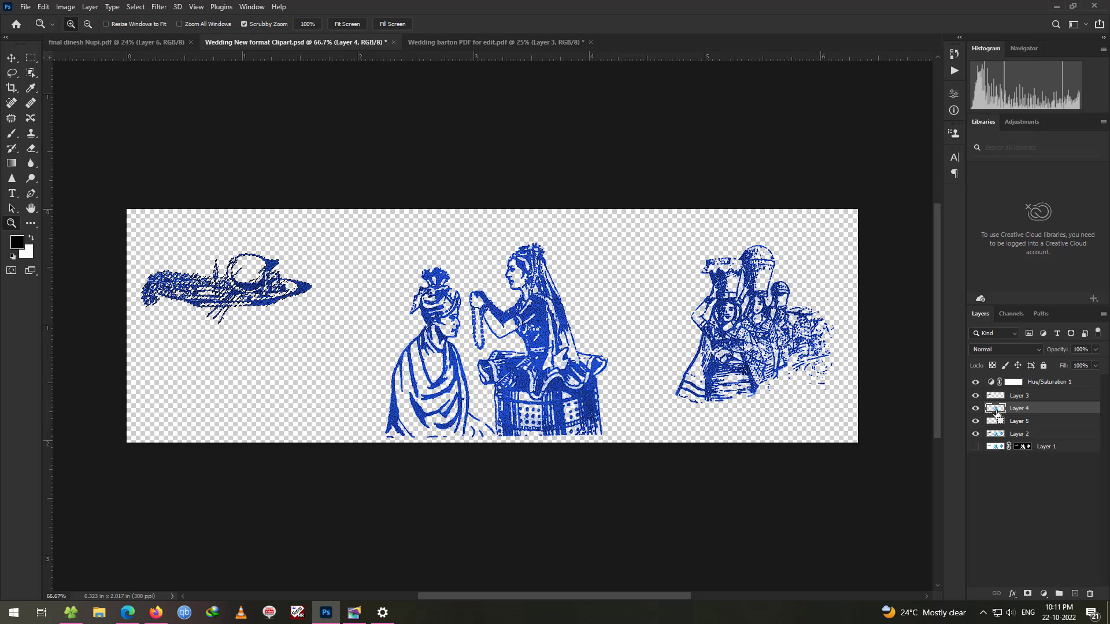
{"action": "left_click", "coordinate": [454, 41]}
{"action": "key", "text": "ctrl+v"}
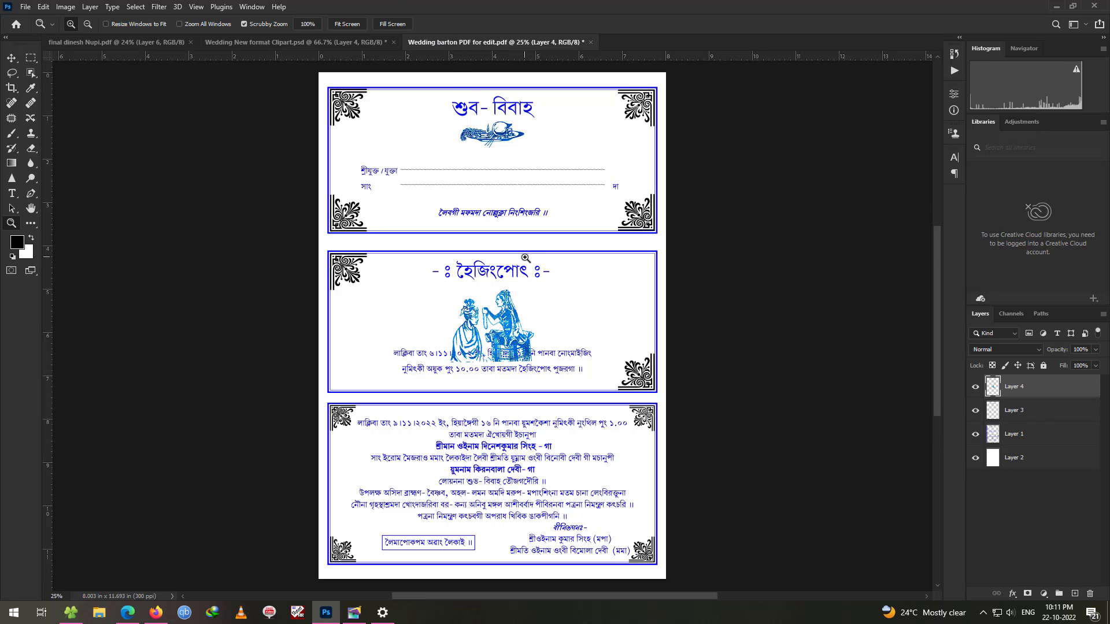
- Scale the pasted couple artwork to 69.07% and place it beside the first section's title, at about X 1785 px, Y 350 px
{"action": "key", "text": "ctrl+t"}
{"action": "left_click_drag", "start_coordinate": [533, 362], "coordinate": [602, 146]}
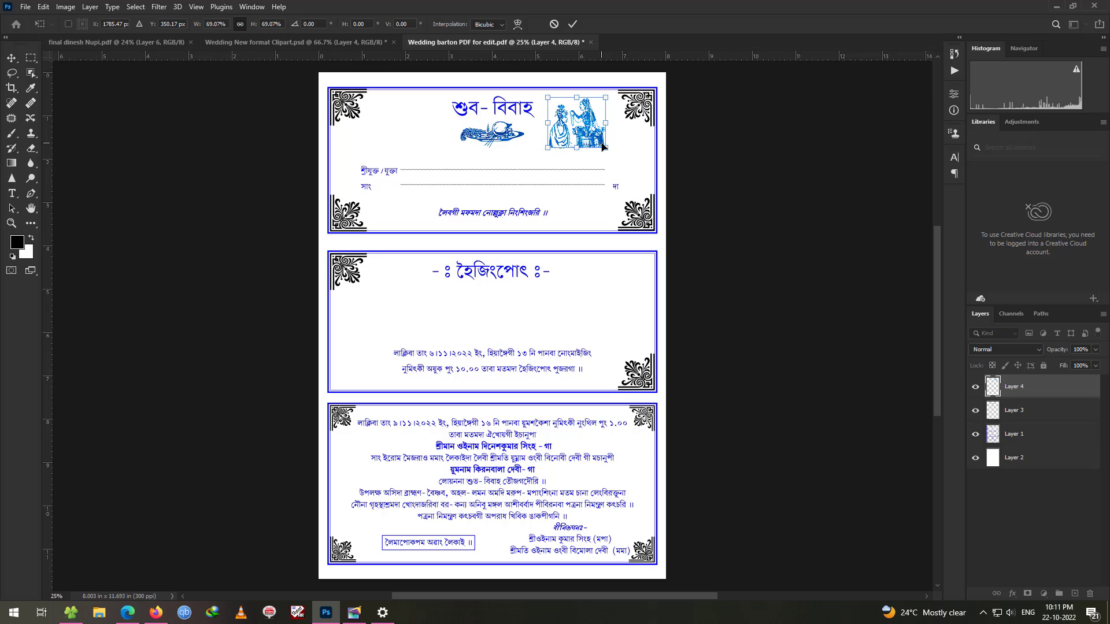
{"action": "key", "text": "Return"}
{"action": "key", "text": "z"}
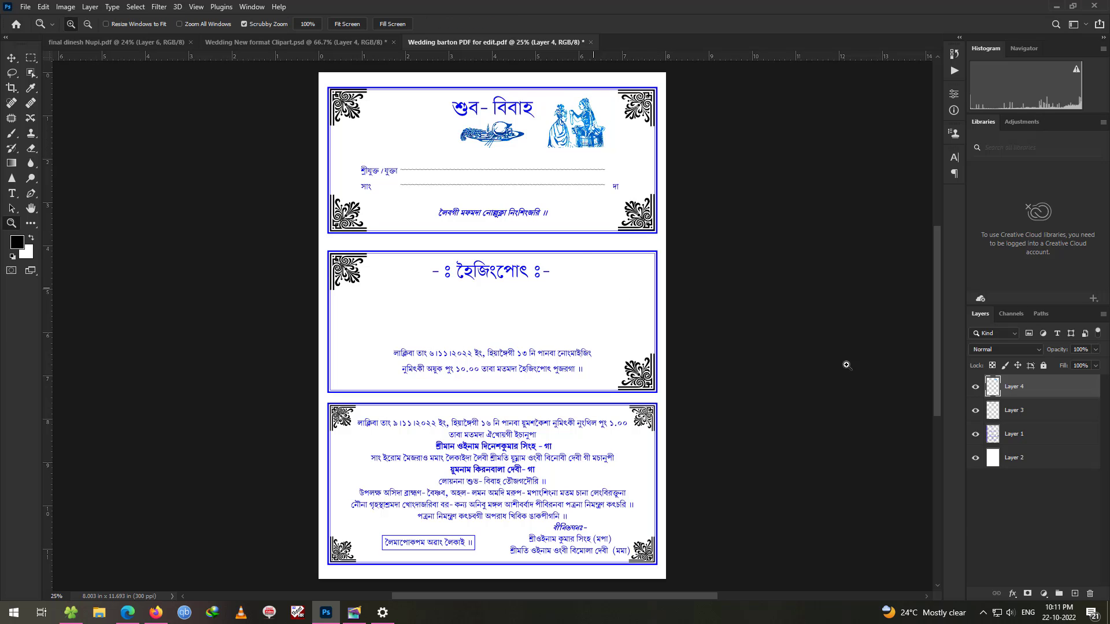
- Copy the pot-carrying women artwork from the clipart's Layer 5 into the card document and position it just below the second section's title
{"action": "left_click", "coordinate": [220, 43]}
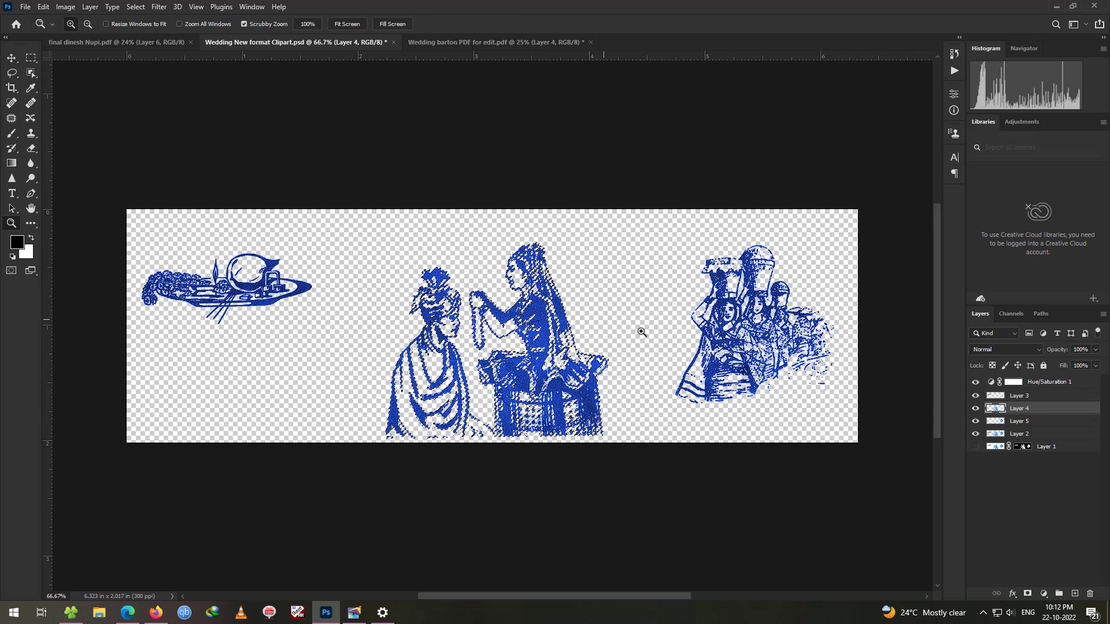
{"action": "left_click", "coordinate": [1005, 421]}
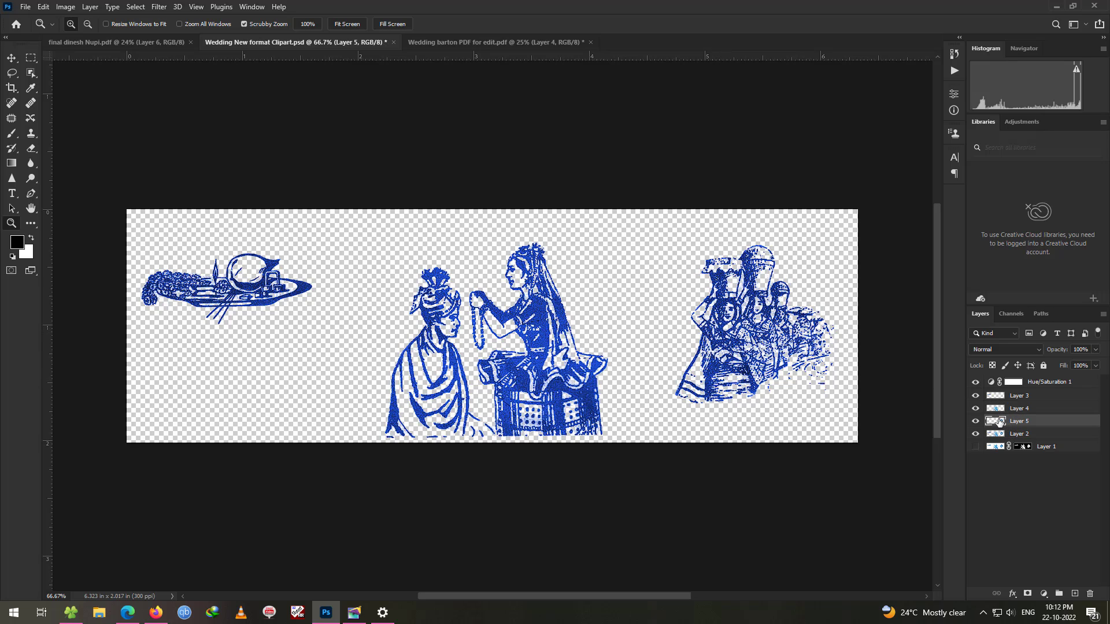
{"action": "left_click", "coordinate": [995, 422], "text": "ctrl"}
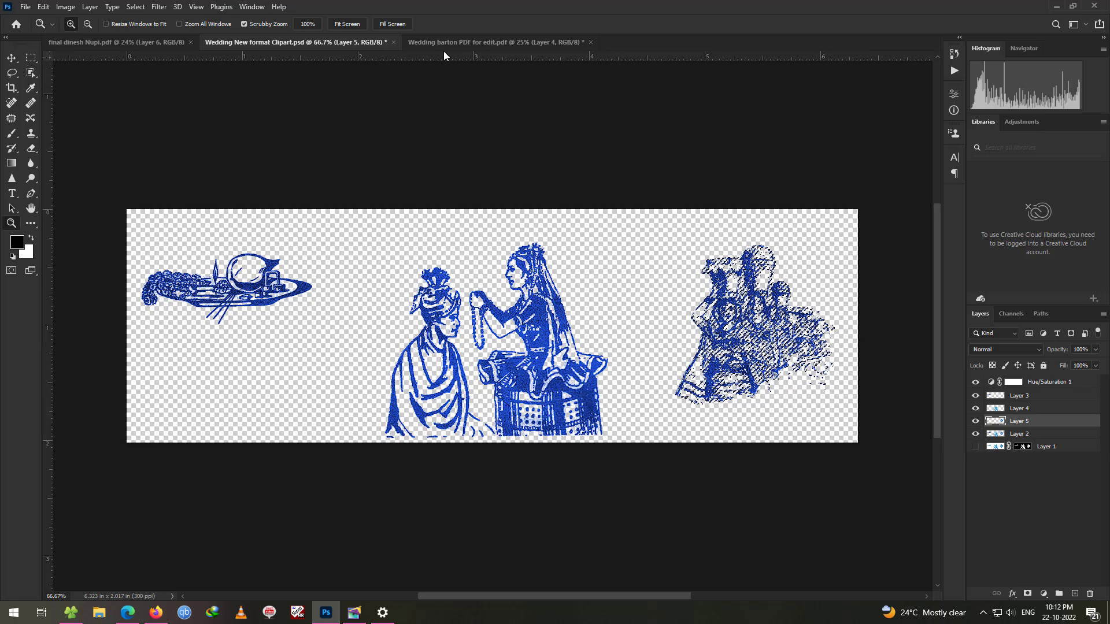
{"action": "left_click", "coordinate": [457, 44]}
{"action": "key", "text": "ctrl+v"}
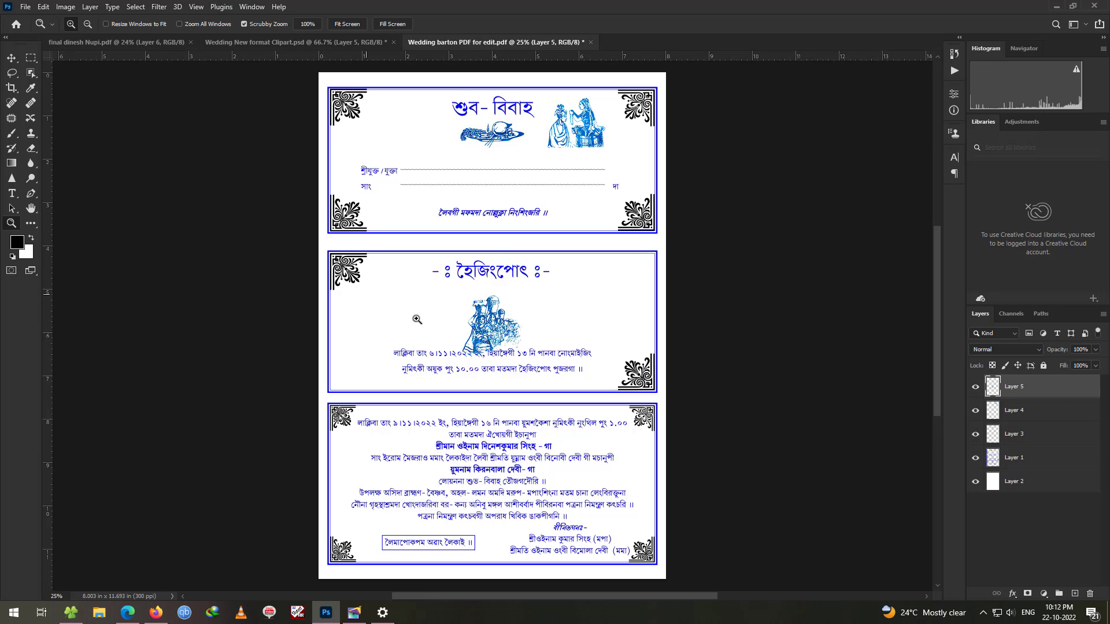
{"action": "key", "text": "v"}
{"action": "left_click_drag", "start_coordinate": [483, 328], "coordinate": [486, 316]}
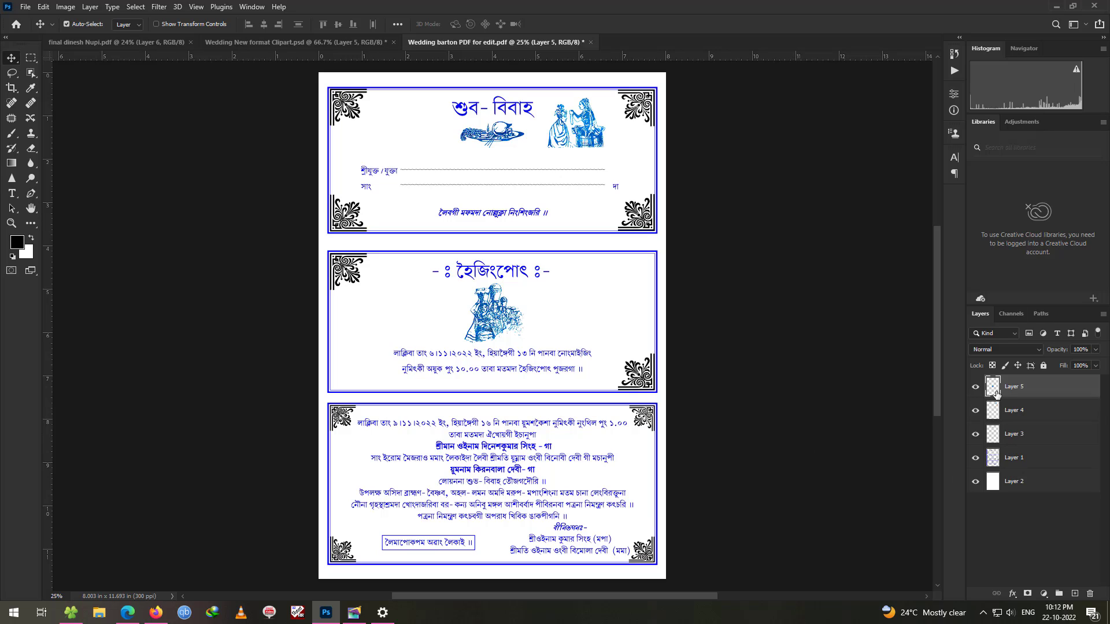
- Stamp all visible layers into a new merged layer, and group the original Layers 1 to 5 beneath it
{"action": "left_click", "coordinate": [1013, 481], "text": "shift"}
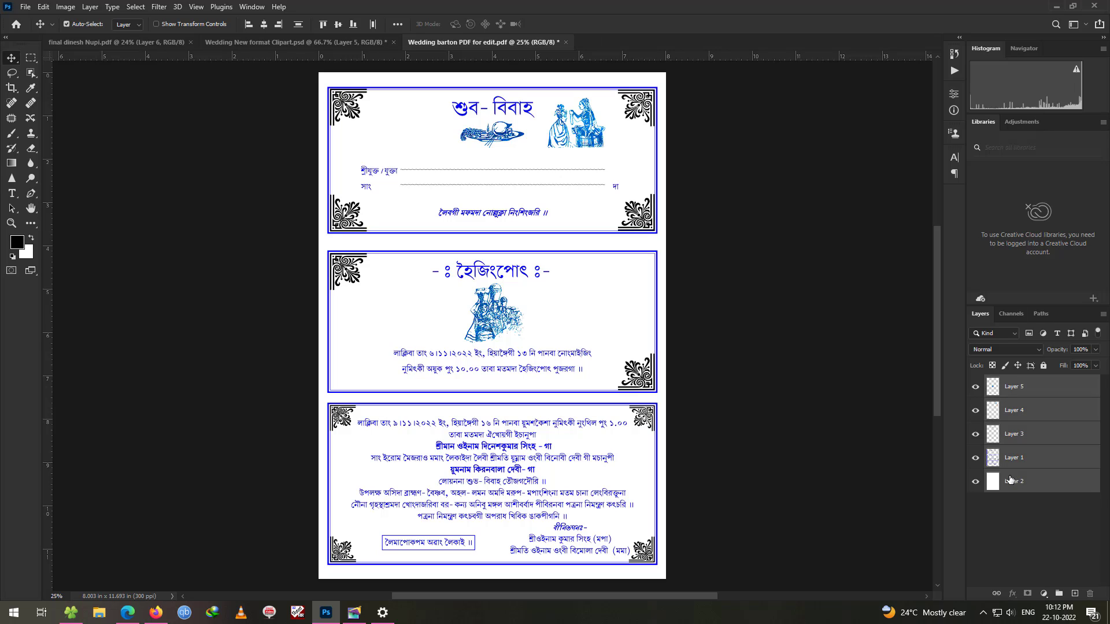
{"action": "key", "text": "ctrl+alt+shift+e"}
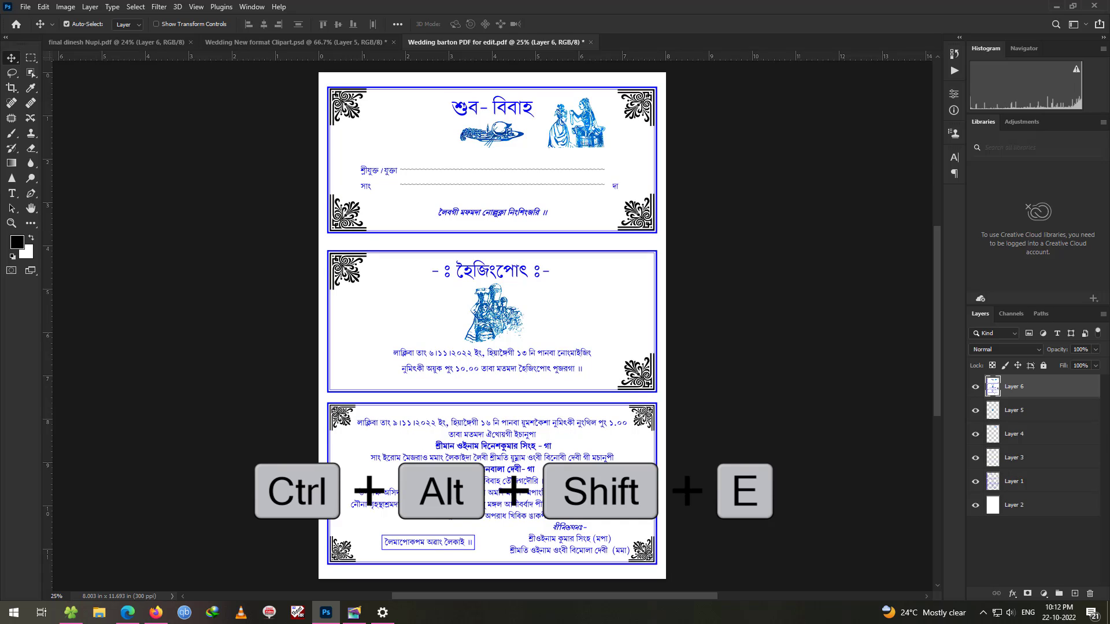
{"action": "left_click", "coordinate": [1013, 416]}
{"action": "left_click", "coordinate": [1028, 506], "text": "shift"}
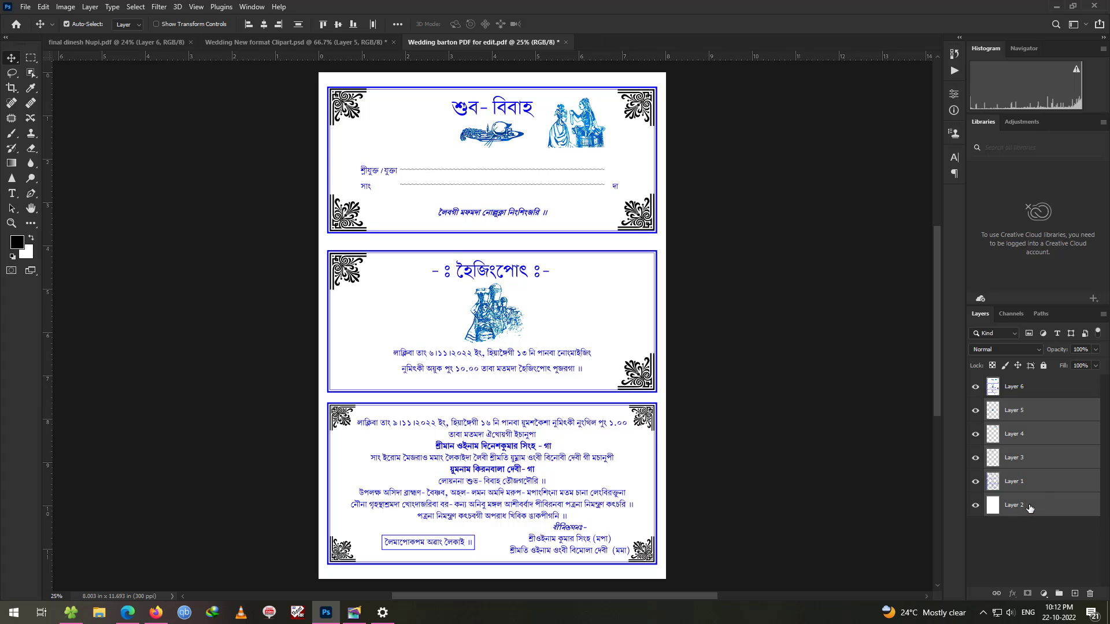
{"action": "key", "text": "ctrl+g"}
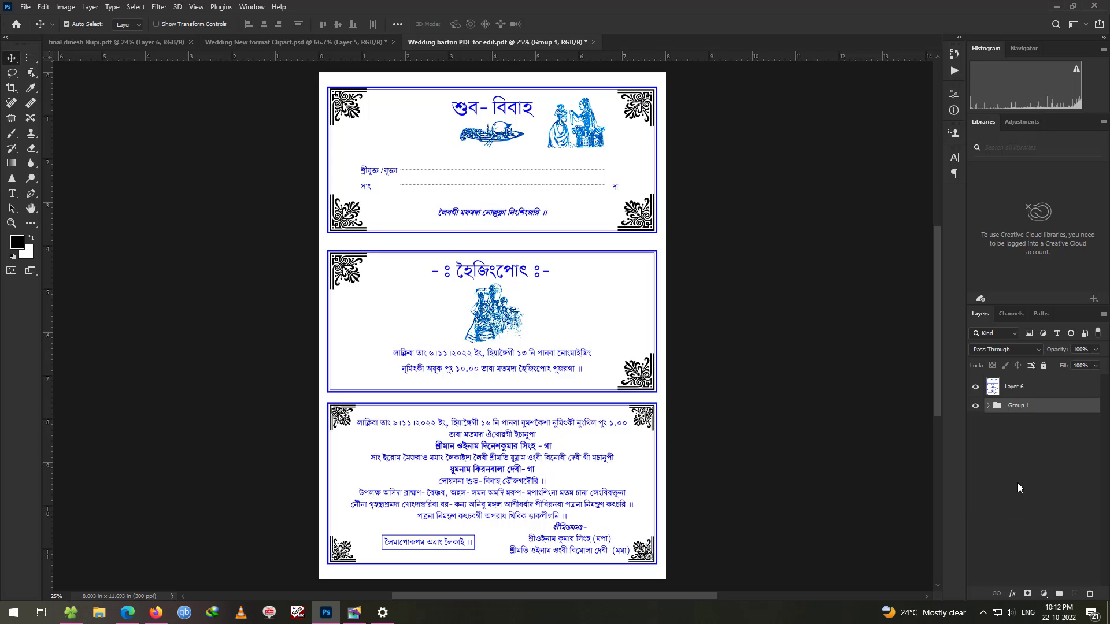
- Hide the group of original layers, check the merged Layer 6 by toggling its visibility, and leave it visible and selected
{"action": "left_click", "coordinate": [976, 407]}
{"action": "left_click", "coordinate": [975, 389]}
{"action": "left_click", "coordinate": [976, 389]}
{"action": "left_click", "coordinate": [975, 389]}
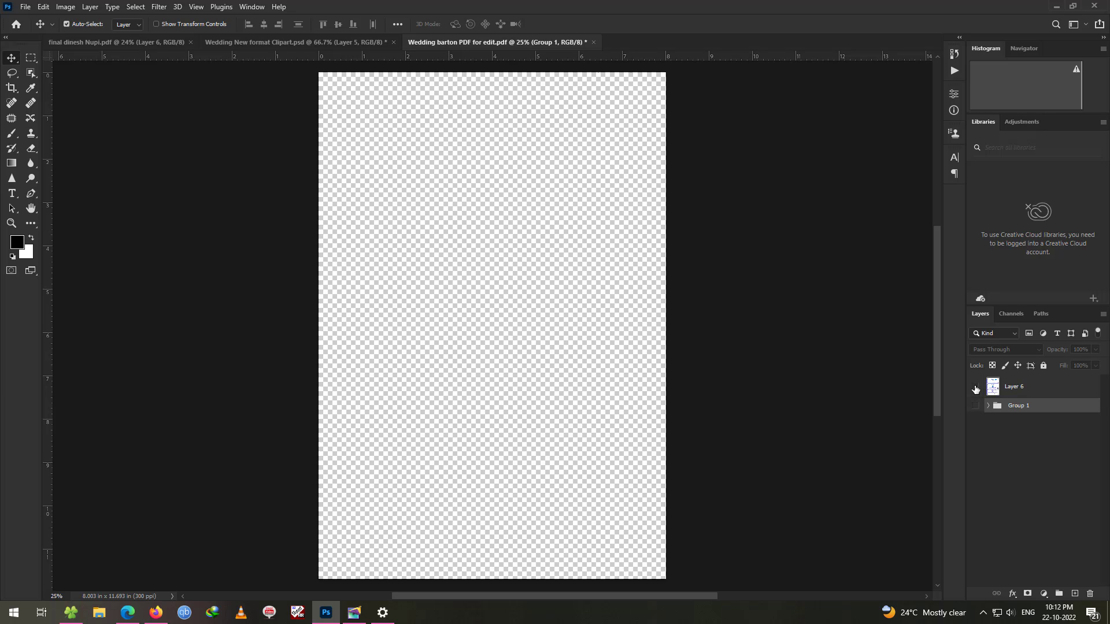
{"action": "left_click", "coordinate": [976, 389]}
{"action": "left_click", "coordinate": [1016, 388]}
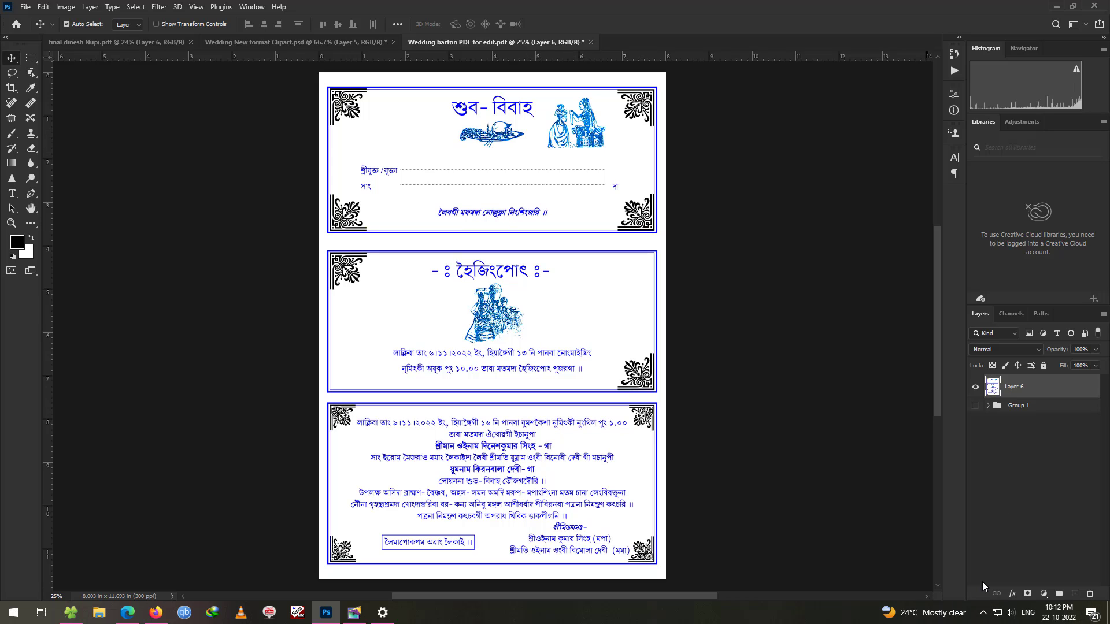
- Add a Hue/Saturation adjustment layer above the merged Layer 6 and enable Colorize
{"action": "left_click", "coordinate": [1043, 593]}
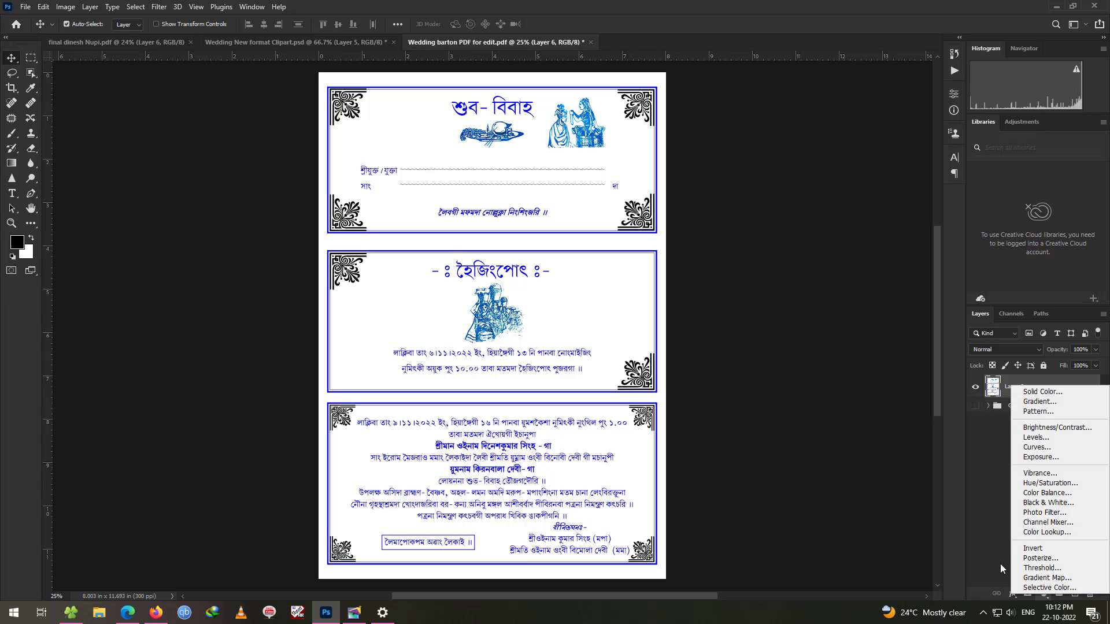
{"action": "left_click", "coordinate": [999, 563]}
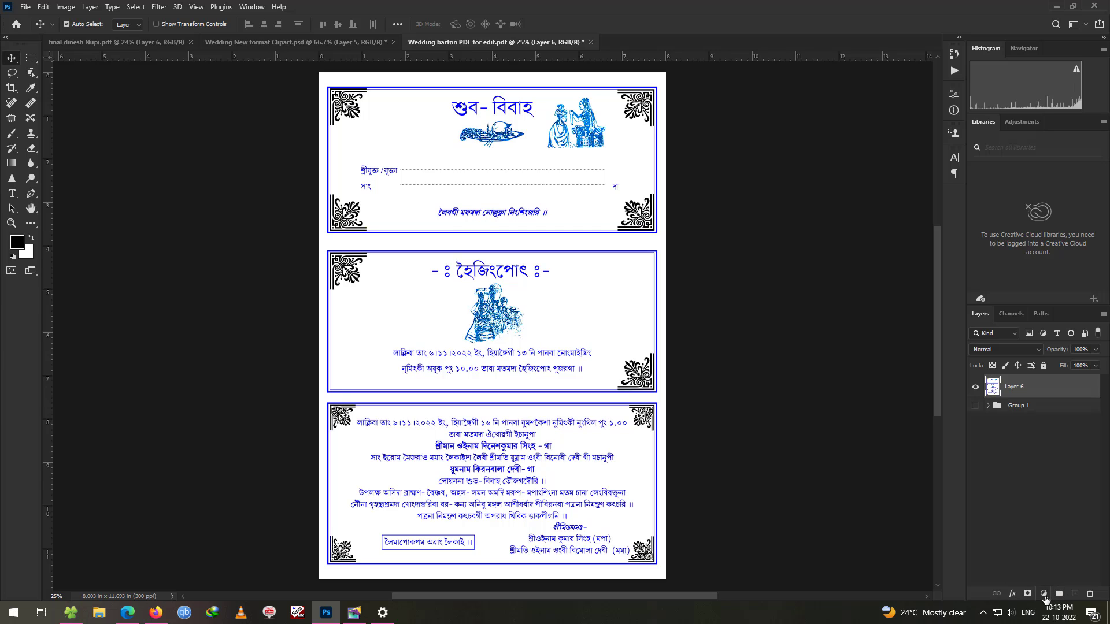
{"action": "left_click", "coordinate": [1044, 595]}
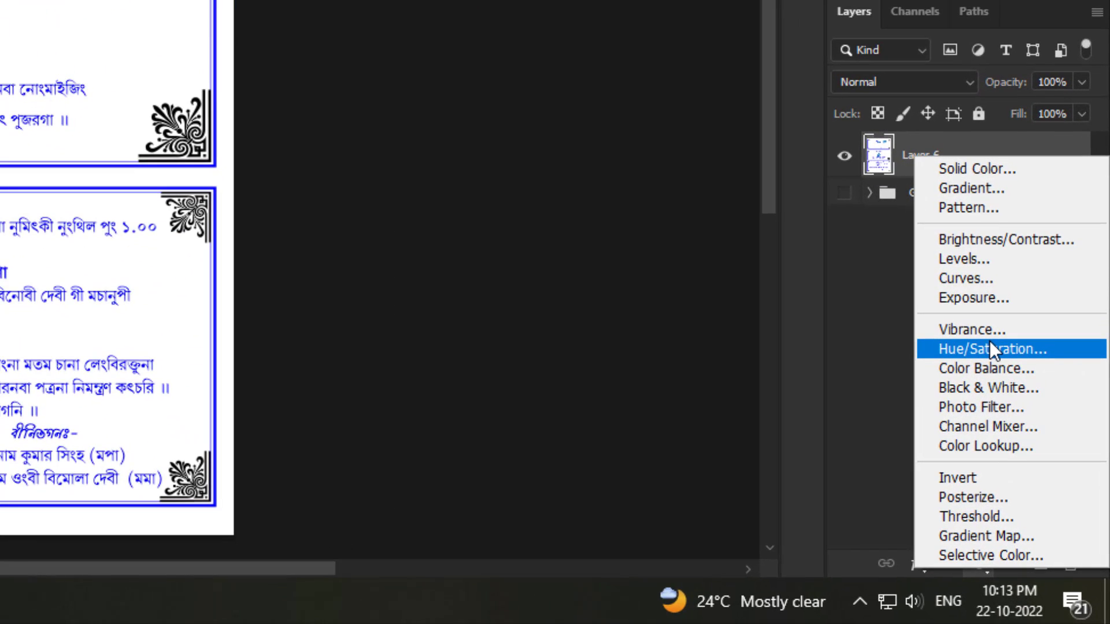
{"action": "left_click", "coordinate": [998, 345]}
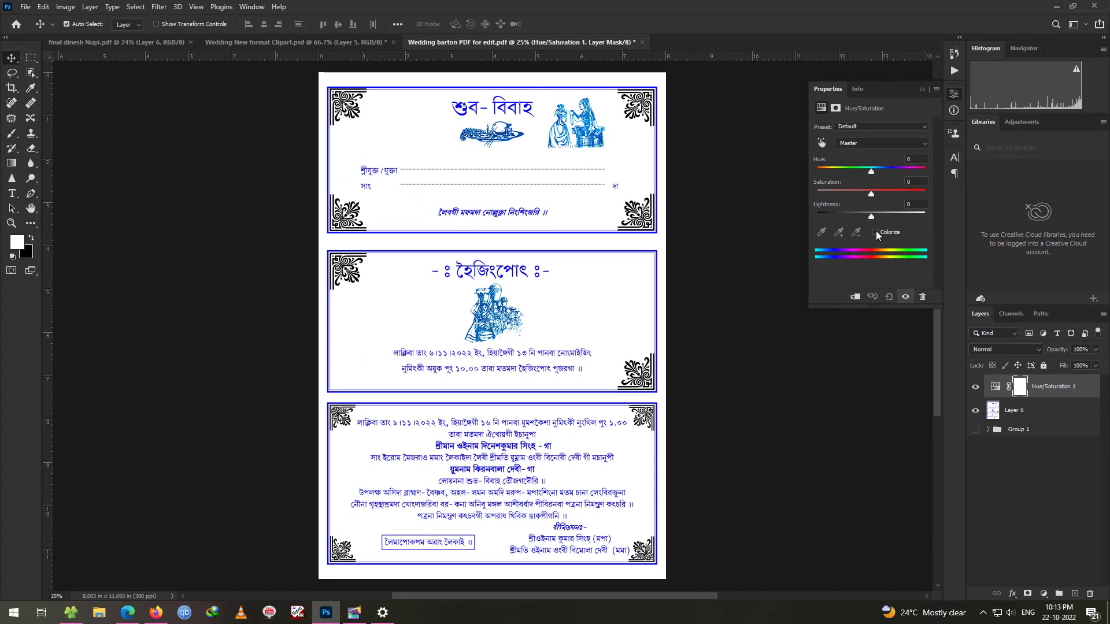
{"action": "left_click", "coordinate": [863, 212]}
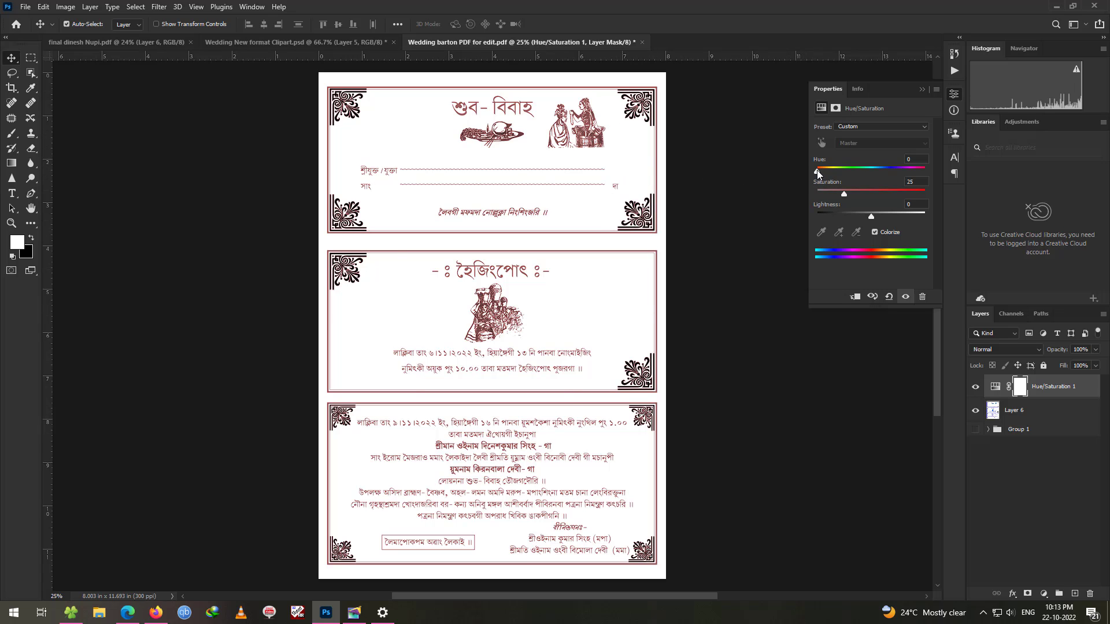
- Tint the card blue with Hue 229, Saturation 69 and Lightness -2, and close the adjustment's settings
{"action": "left_click_drag", "start_coordinate": [817, 172], "coordinate": [888, 174]}
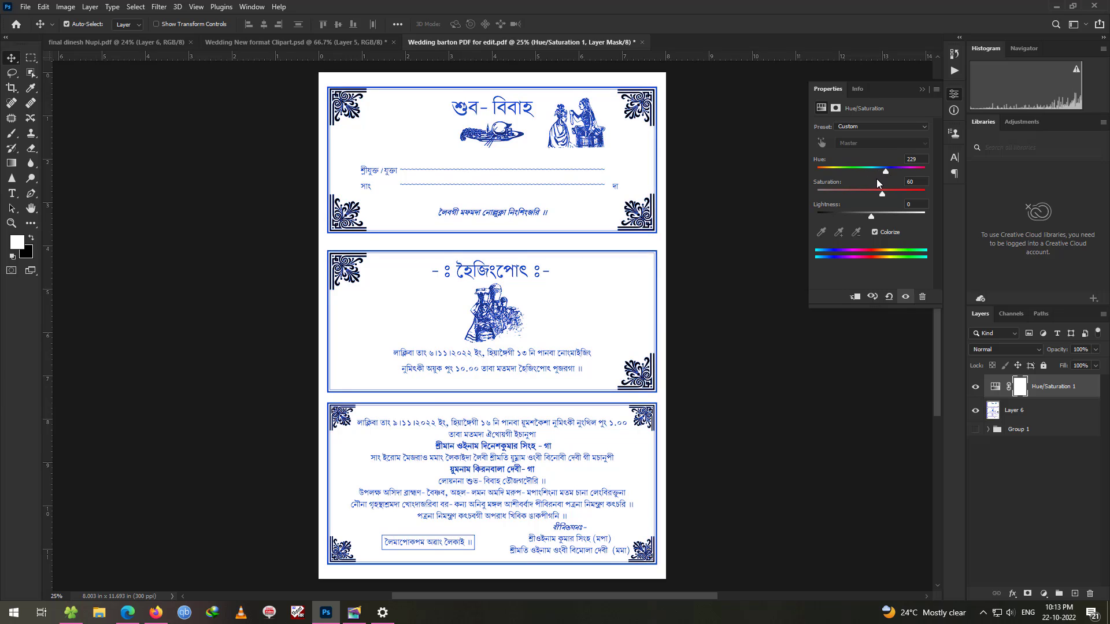
{"action": "mouse_move", "coordinate": [872, 216]}
{"action": "left_mouse_down"}
{"action": "mouse_move", "coordinate": [851, 214]}
{"action": "mouse_move", "coordinate": [868, 212]}
{"action": "left_mouse_up"}
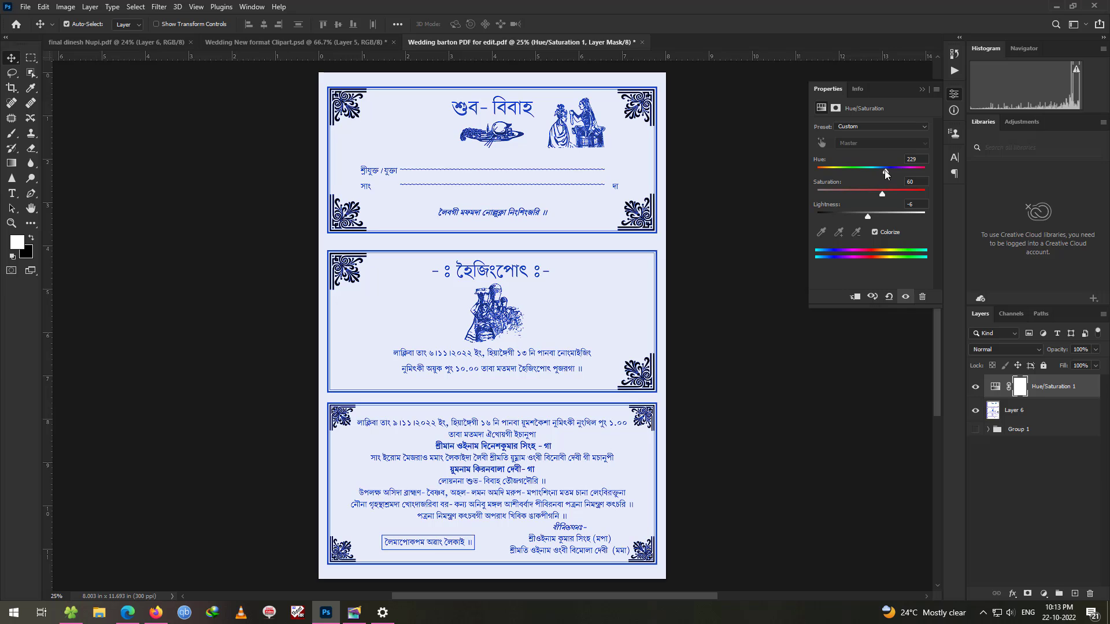
{"action": "mouse_move", "coordinate": [885, 171]}
{"action": "left_mouse_down"}
{"action": "mouse_move", "coordinate": [876, 170]}
{"action": "mouse_move", "coordinate": [912, 171]}
{"action": "mouse_move", "coordinate": [883, 175]}
{"action": "left_mouse_up"}
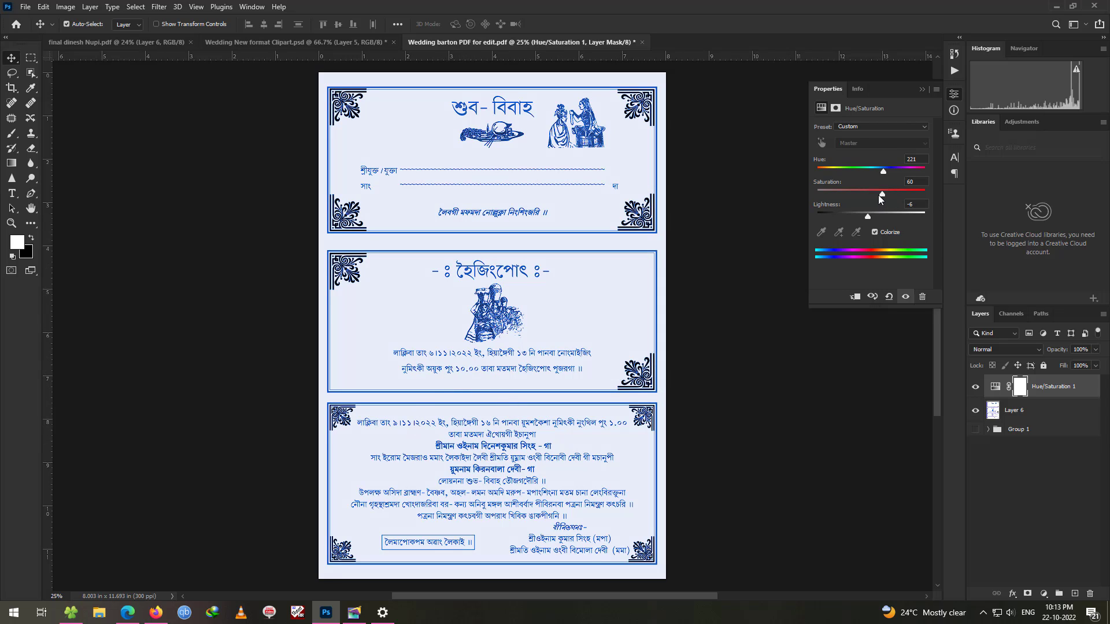
{"action": "left_click_drag", "start_coordinate": [878, 196], "coordinate": [870, 217]}
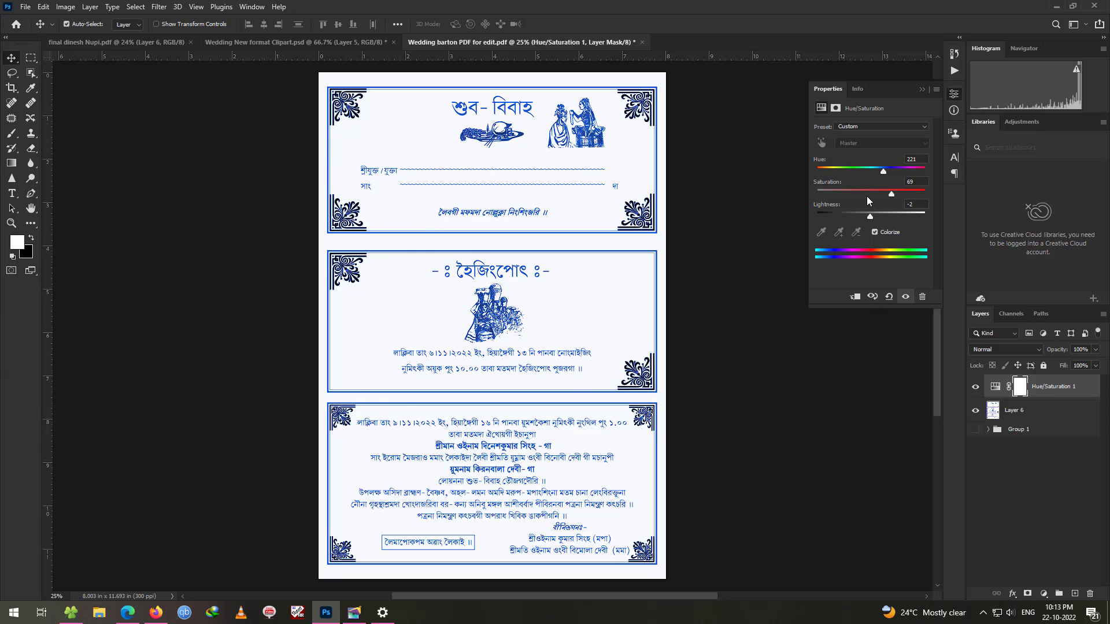
{"action": "left_click_drag", "start_coordinate": [884, 175], "coordinate": [887, 174]}
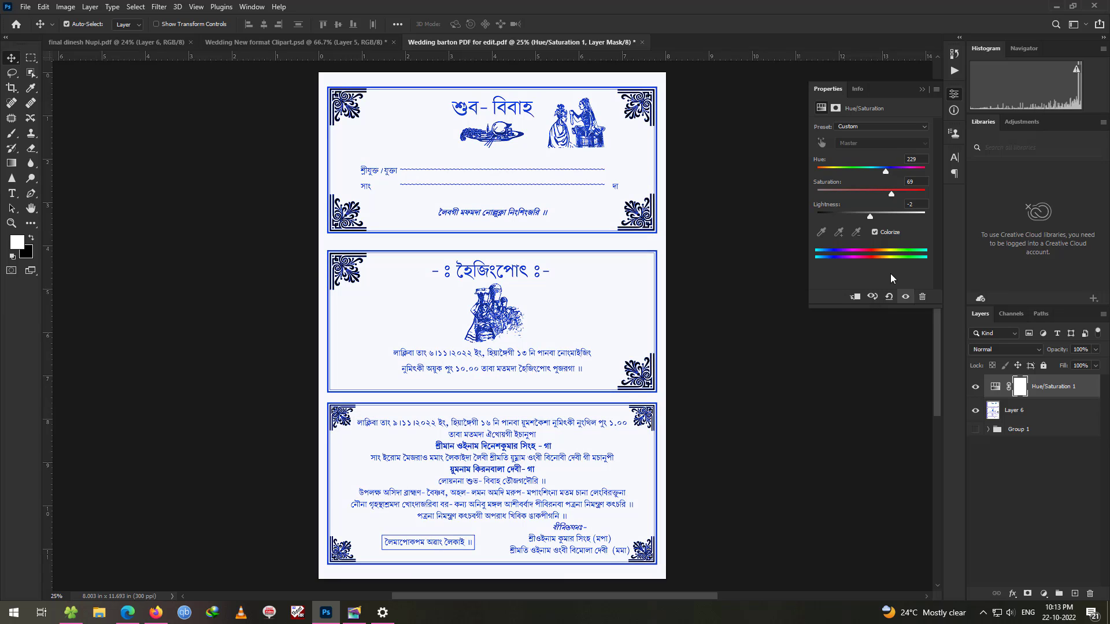
{"action": "left_click", "coordinate": [953, 94]}
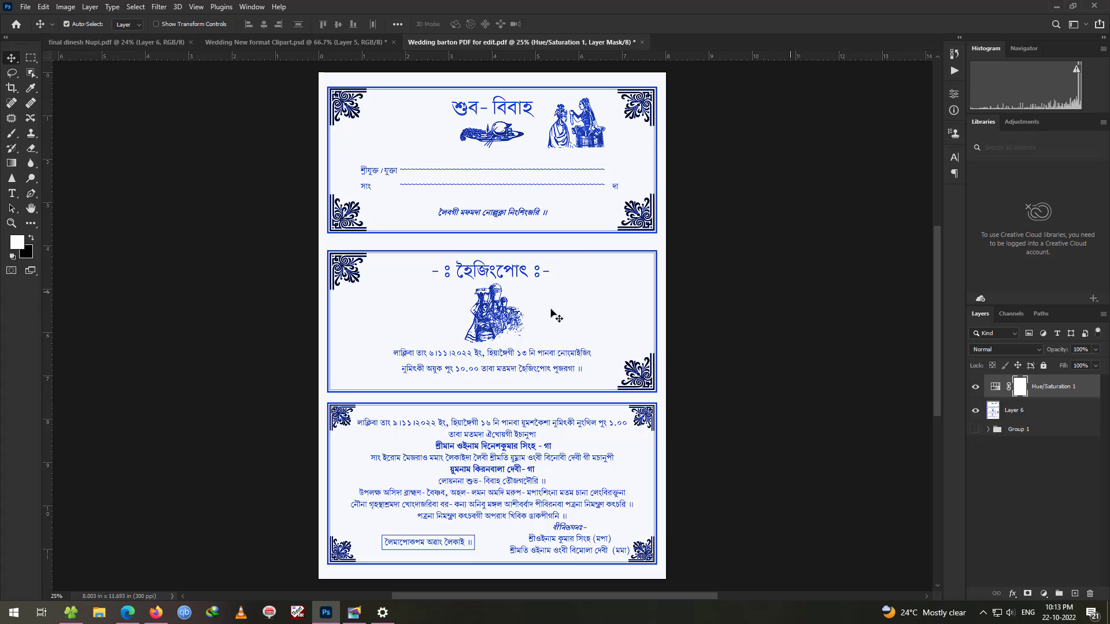